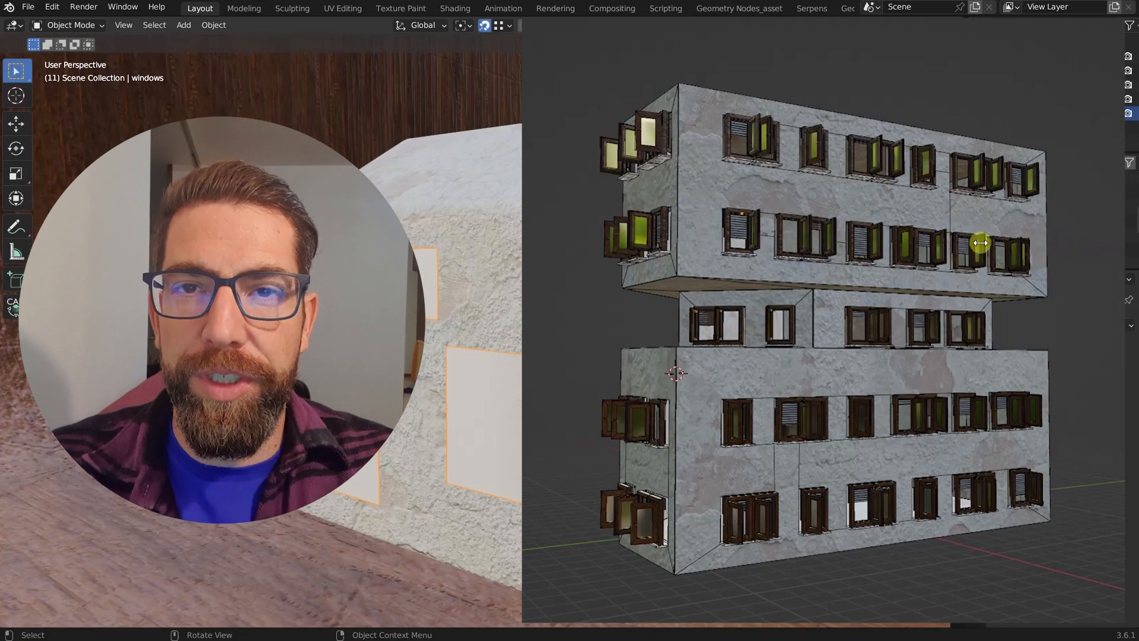
Adjust how far the window sashes swing open on the building facade and on the double-sash window.
{"action": "left_click_drag", "start_coordinate": [981, 243], "coordinate": [1124, 291]}
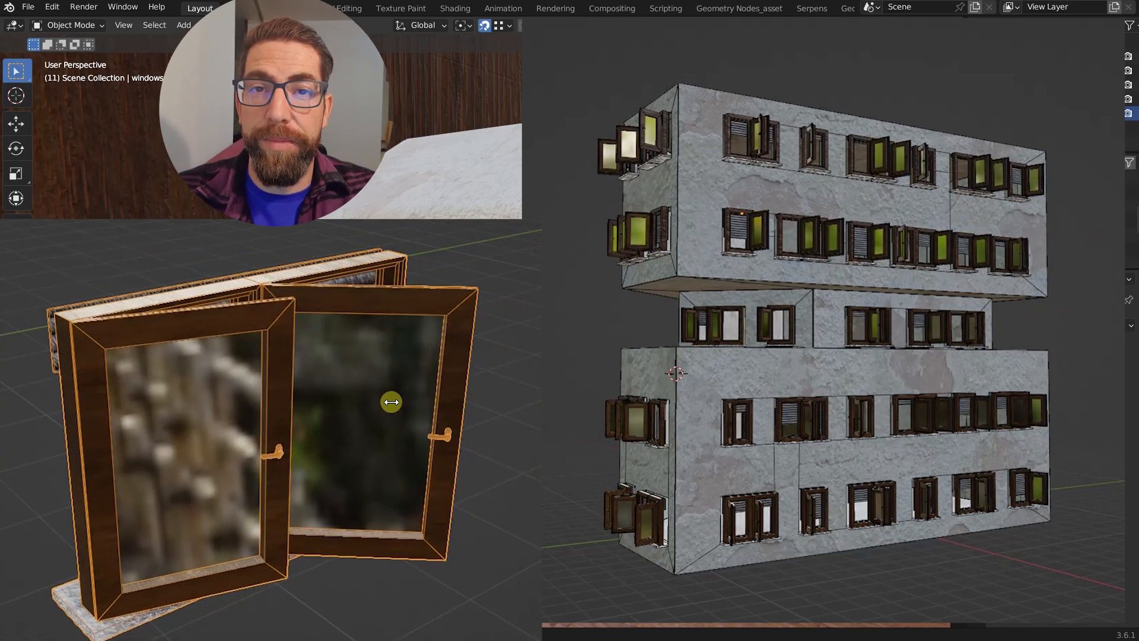
{"action": "mouse_move", "coordinate": [391, 402]}
{"action": "left_mouse_down"}
{"action": "mouse_move", "coordinate": [398, 428]}
{"action": "mouse_move", "coordinate": [392, 383]}
{"action": "left_mouse_up"}
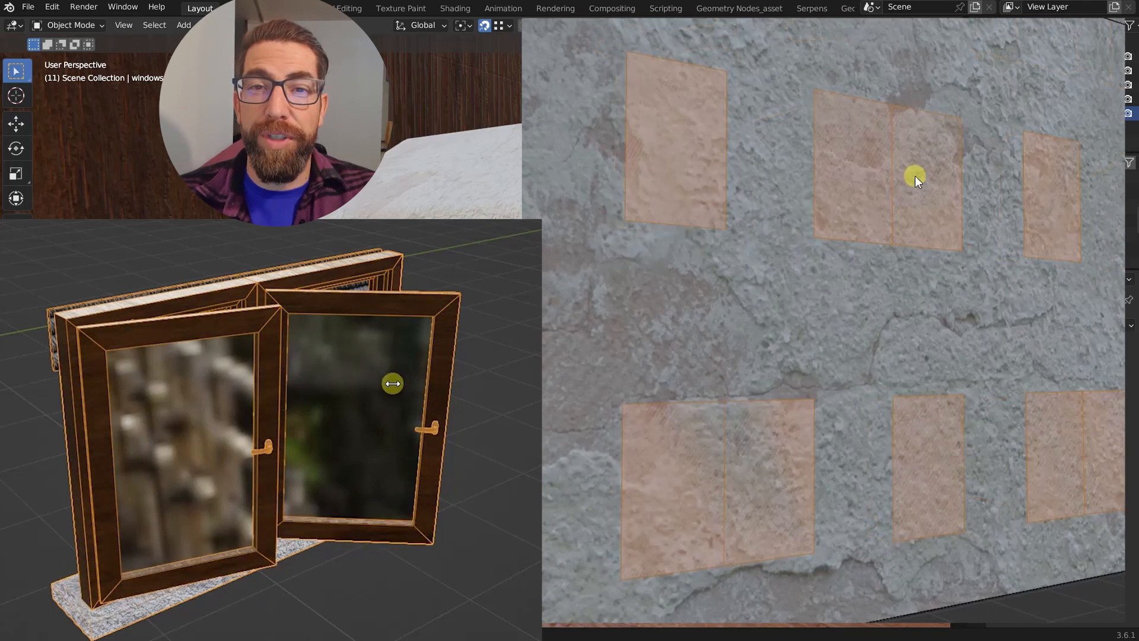
Delete the two adjoining faces of the middle window in the facade's upper row.
{"action": "key", "text": "alt+a"}
{"action": "left_click_drag", "start_coordinate": [786, 70], "coordinate": [985, 275]}
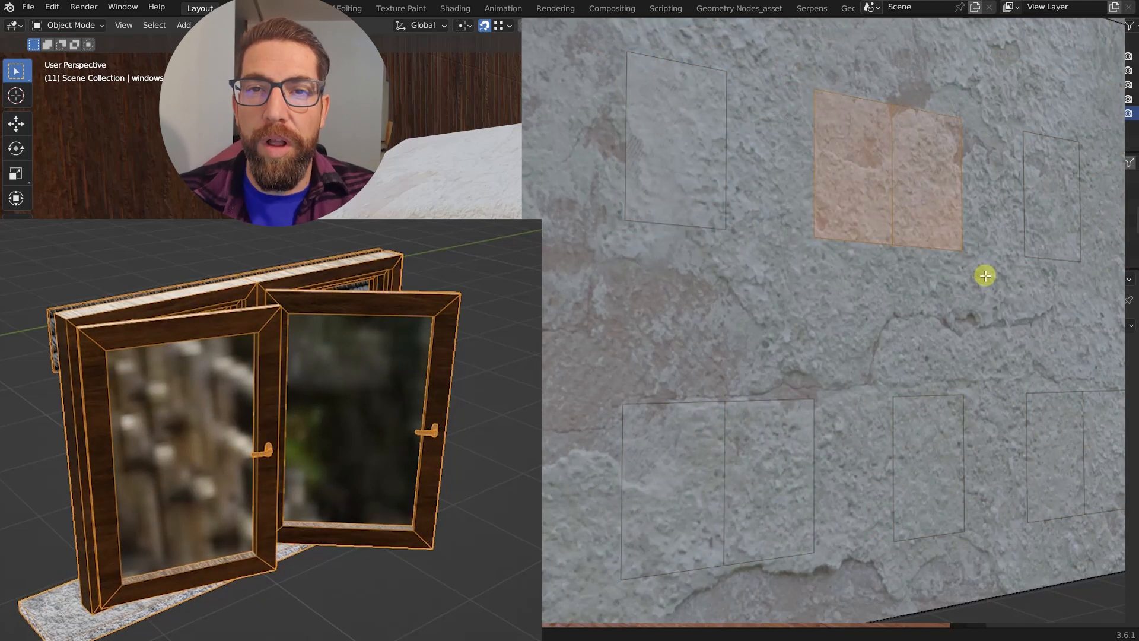
{"action": "key", "text": "x"}
{"action": "left_click", "coordinate": [950, 257]}
{"action": "key", "text": "Tab"}
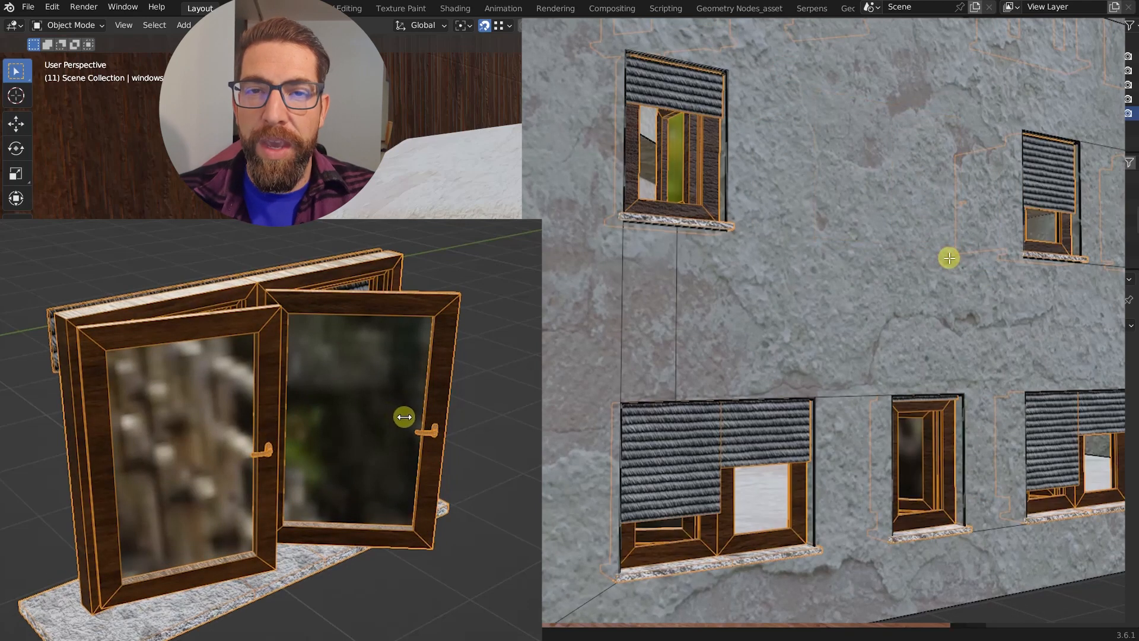
Duplicate the upper row's first window face along the Y axis into the empty spot beside it.
{"action": "key", "text": "Tab"}
{"action": "left_click", "coordinate": [704, 170]}
{"action": "key", "text": "shift+d"}
{"action": "key", "text": "y"}
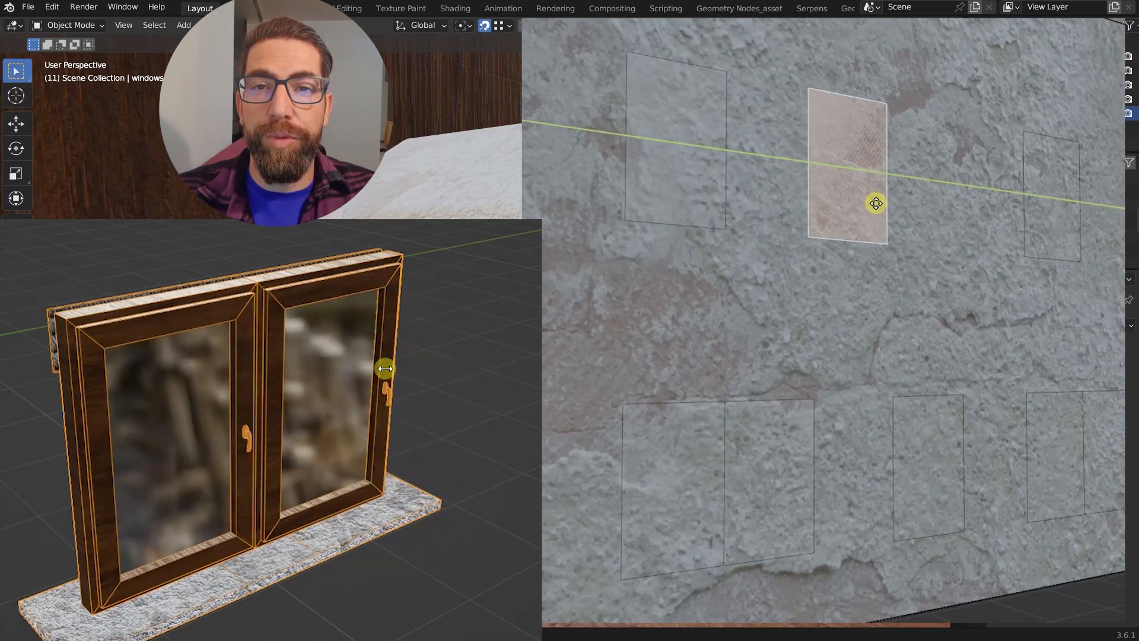
{"action": "left_click", "coordinate": [882, 205]}
{"action": "key", "text": "Tab"}
{"action": "key", "text": "Tab"}
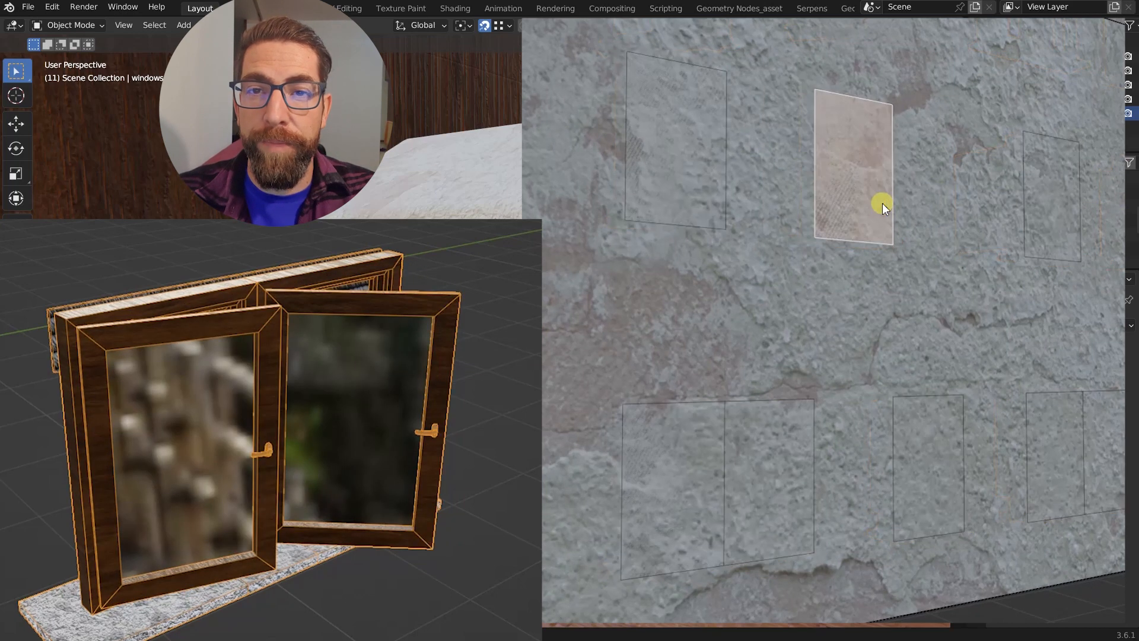
Widen the duplicated window face by moving its right edge along Y, and raise its bottom edge along Z.
{"action": "left_click", "coordinate": [891, 189]}
{"action": "key", "text": "g"}
{"action": "key", "text": "y"}
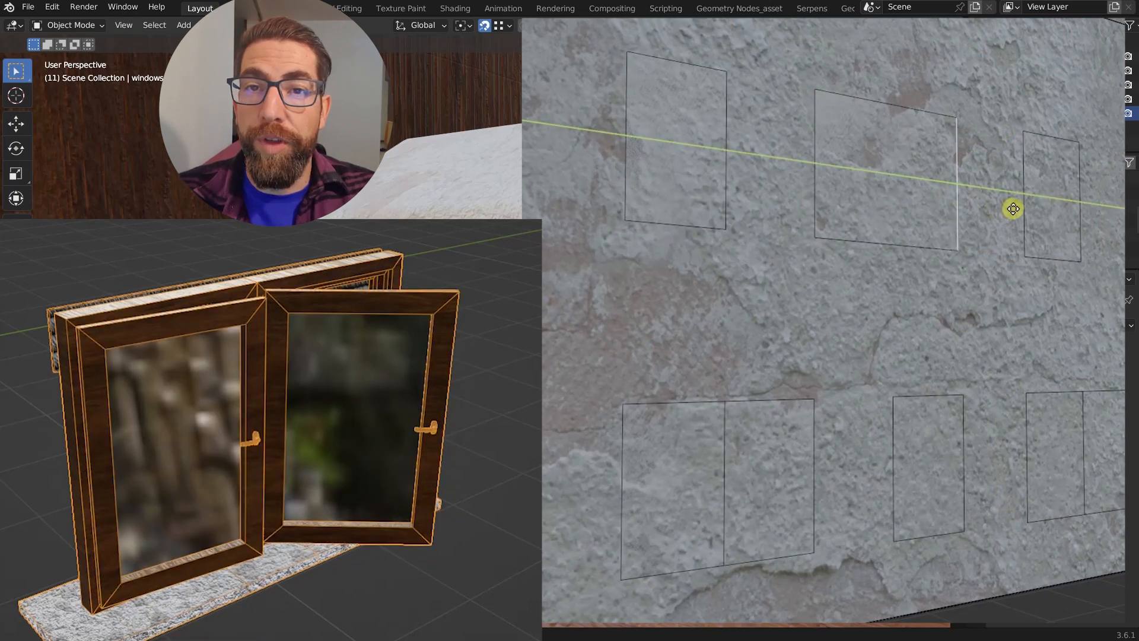
{"action": "left_click", "coordinate": [1035, 211]}
{"action": "left_click", "coordinate": [923, 246]}
{"action": "key", "text": "g"}
{"action": "key", "text": "z"}
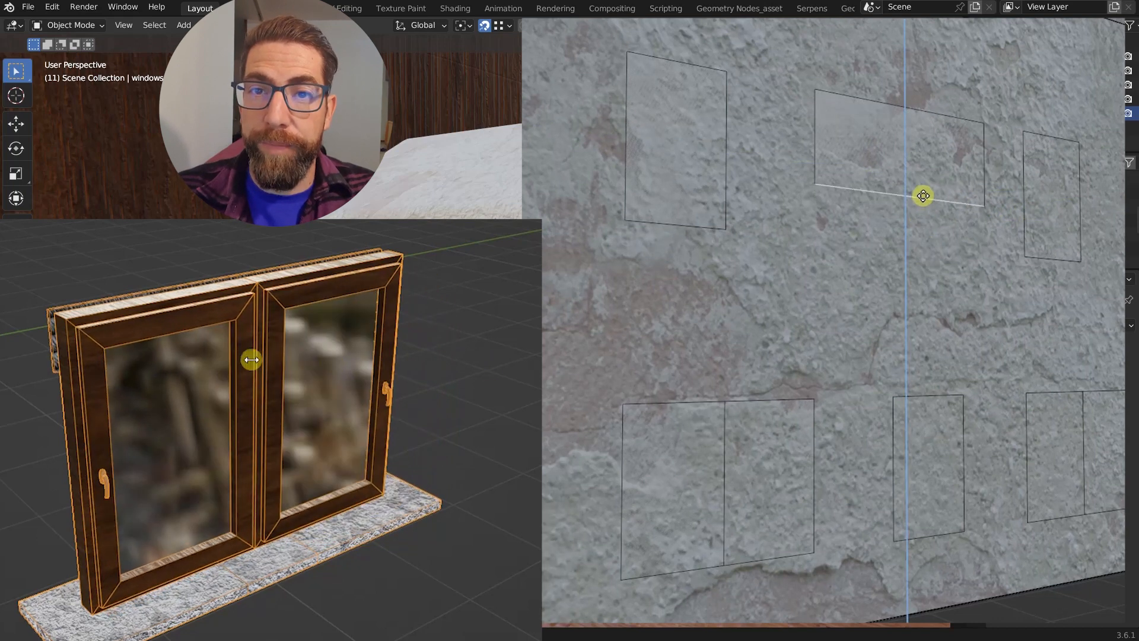
{"action": "left_click", "coordinate": [924, 196]}
{"action": "key", "text": "Tab"}
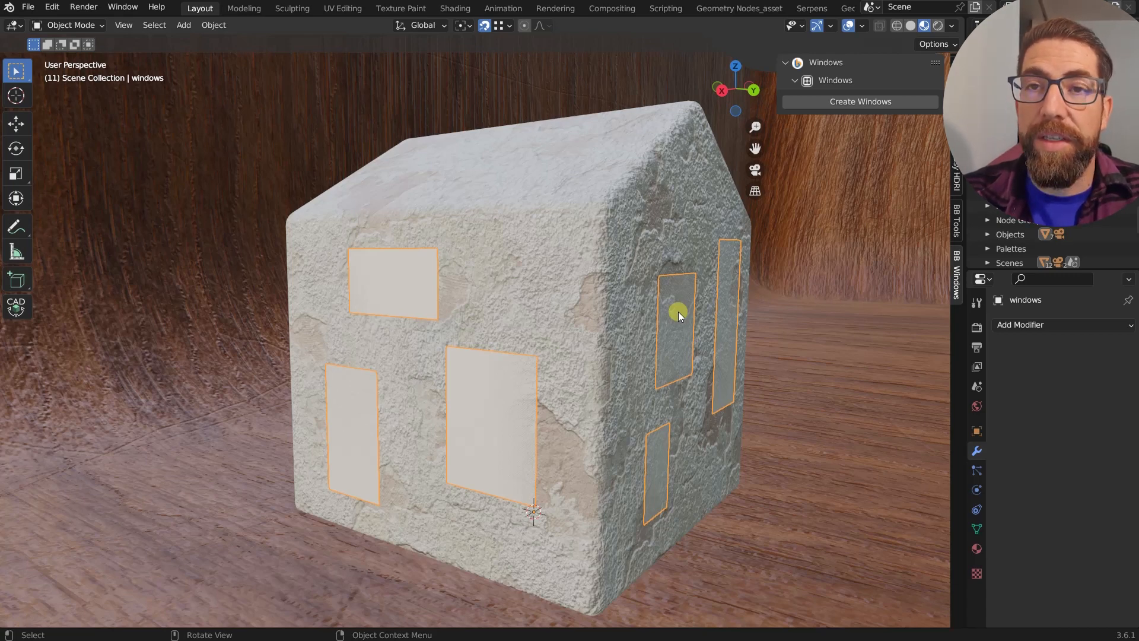
Examine the house and the flat faces of the windows object on its walls in Object and Edit Mode.
{"action": "left_click", "coordinate": [678, 311]}
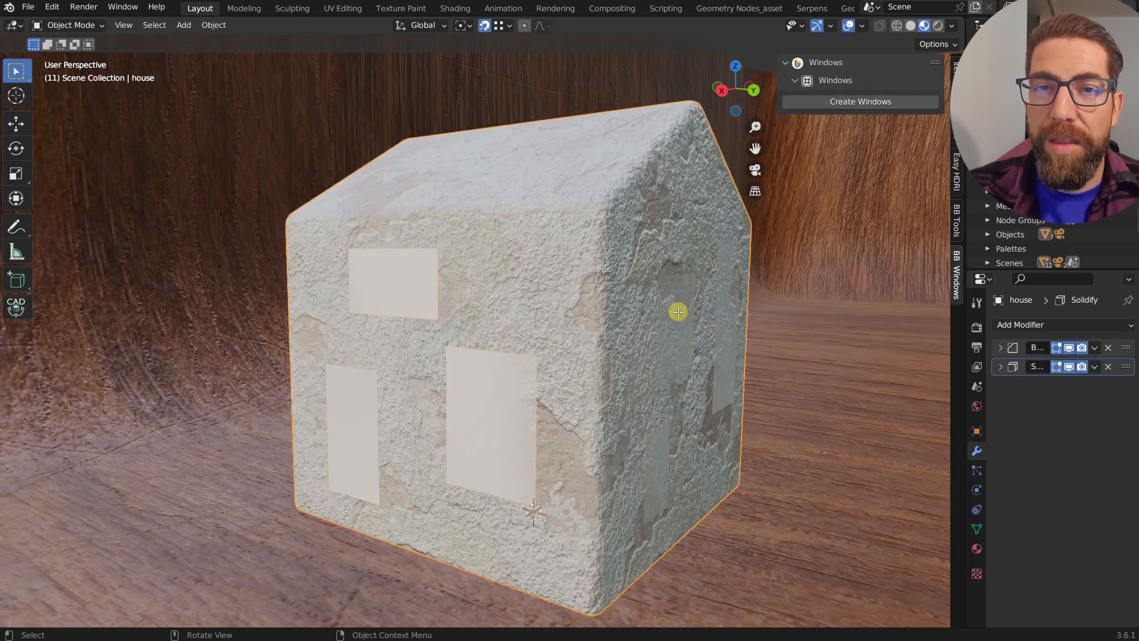
{"action": "left_click", "coordinate": [678, 312]}
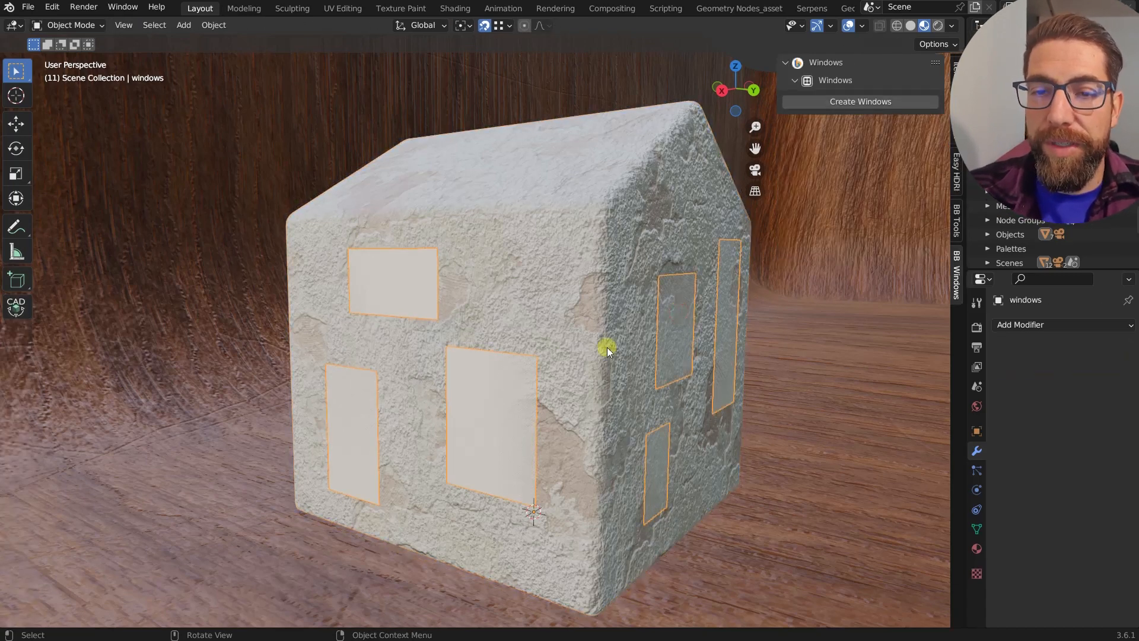
{"action": "key", "text": "Tab"}
{"action": "left_click", "coordinate": [679, 313]}
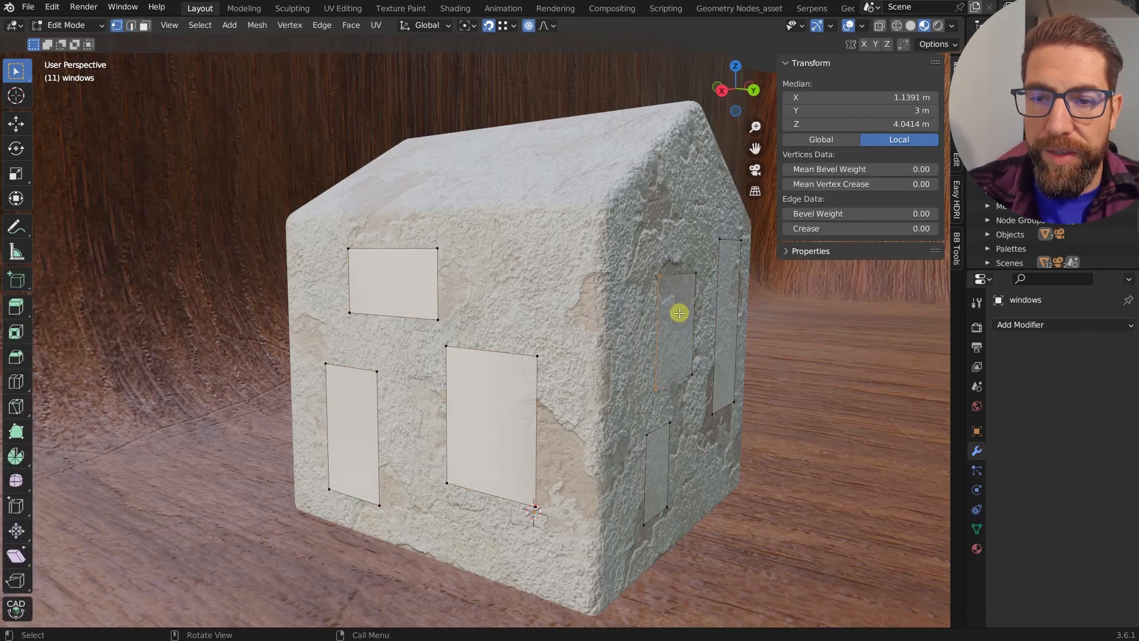
{"action": "mouse_move", "coordinate": [680, 312]}
{"action": "middle_mouse_down"}
{"action": "mouse_move", "coordinate": [664, 338]}
{"action": "mouse_move", "coordinate": [654, 308]}
{"action": "mouse_move", "coordinate": [667, 331]}
{"action": "middle_mouse_up"}
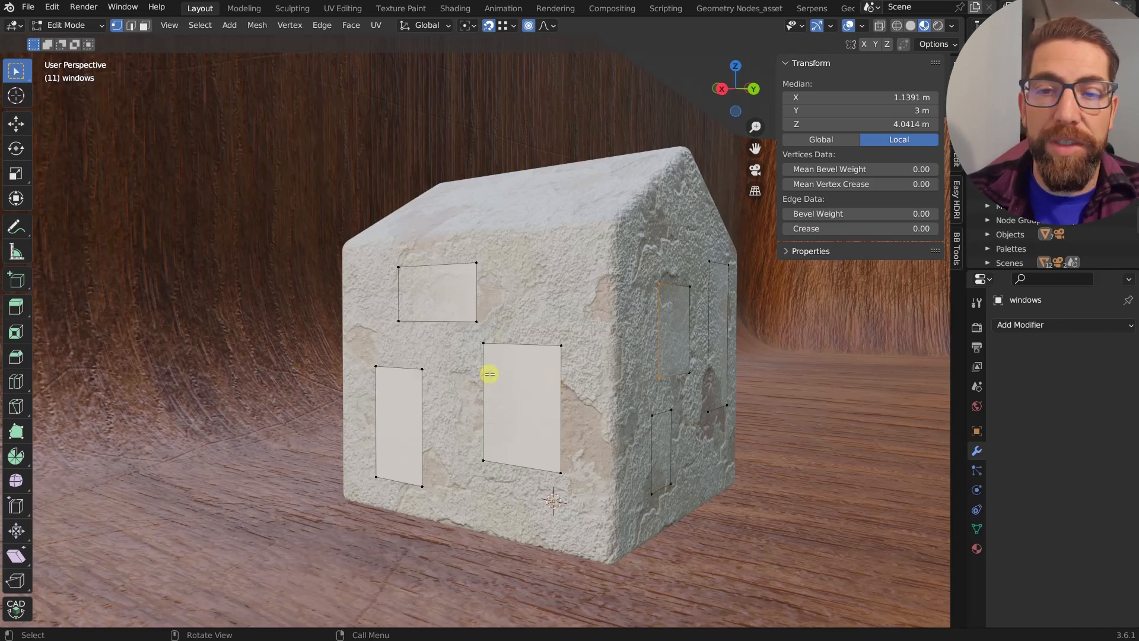
{"action": "key", "text": "Tab"}
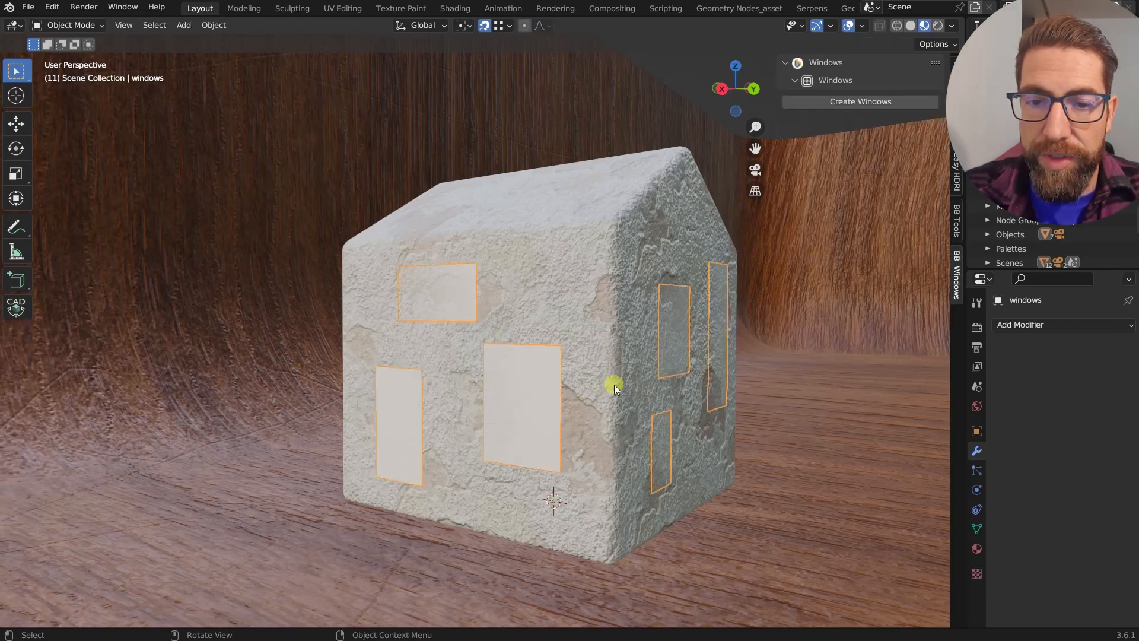
{"action": "middle_click_drag", "start_coordinate": [669, 327], "coordinate": [864, 148]}
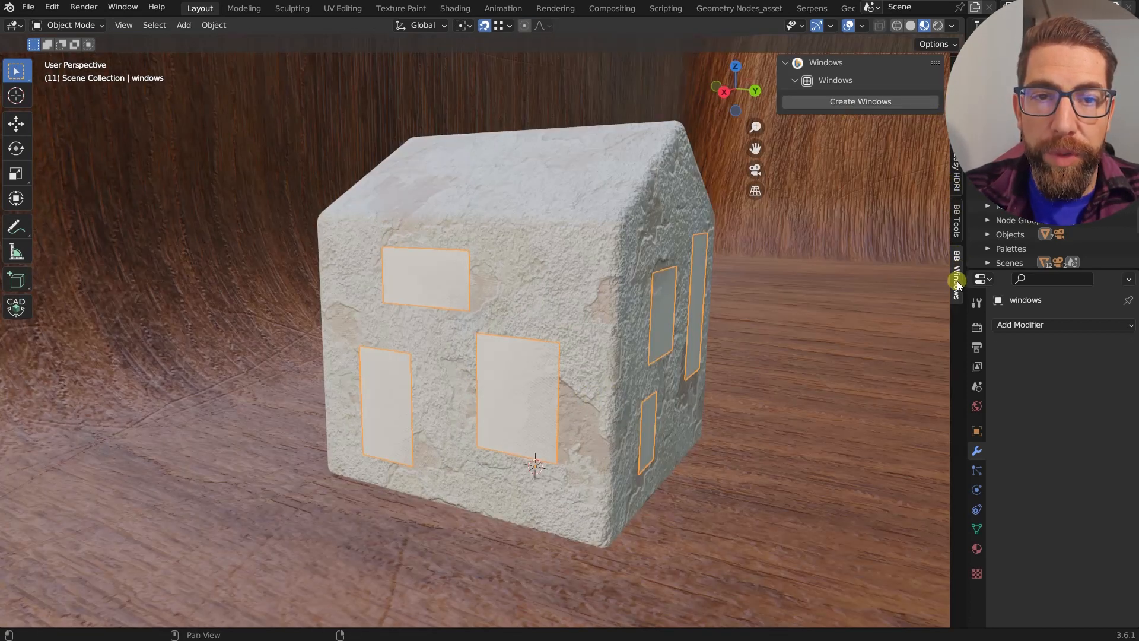
{"action": "left_click", "coordinate": [432, 280]}
{"action": "left_click", "coordinate": [432, 280]}
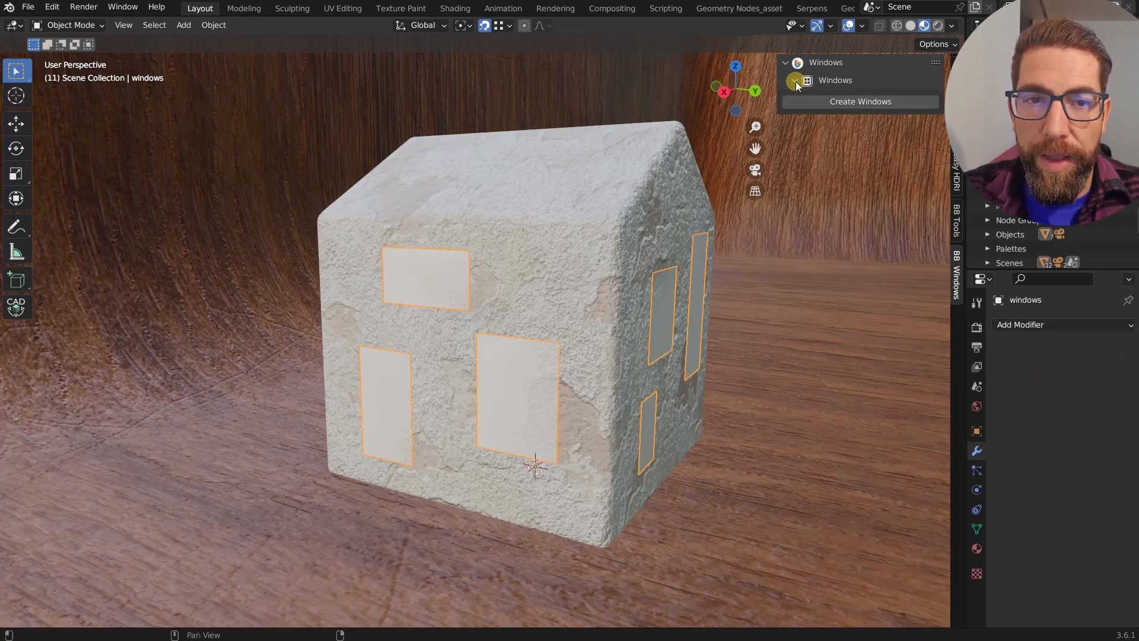
Generate windows from the windows object's faces with BB Windows and look at the Window Mode and Frame settings.
{"action": "left_click", "coordinate": [867, 102]}
{"action": "middle_click_drag", "start_coordinate": [671, 297], "coordinate": [639, 321]}
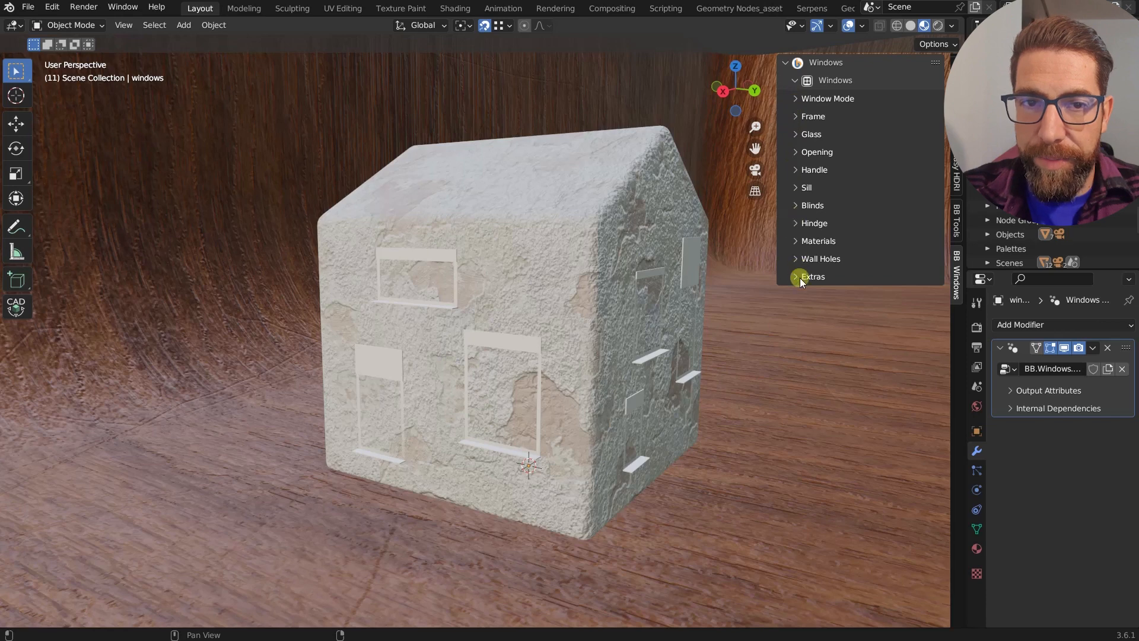
{"action": "left_click", "coordinate": [797, 98]}
{"action": "left_click", "coordinate": [796, 99]}
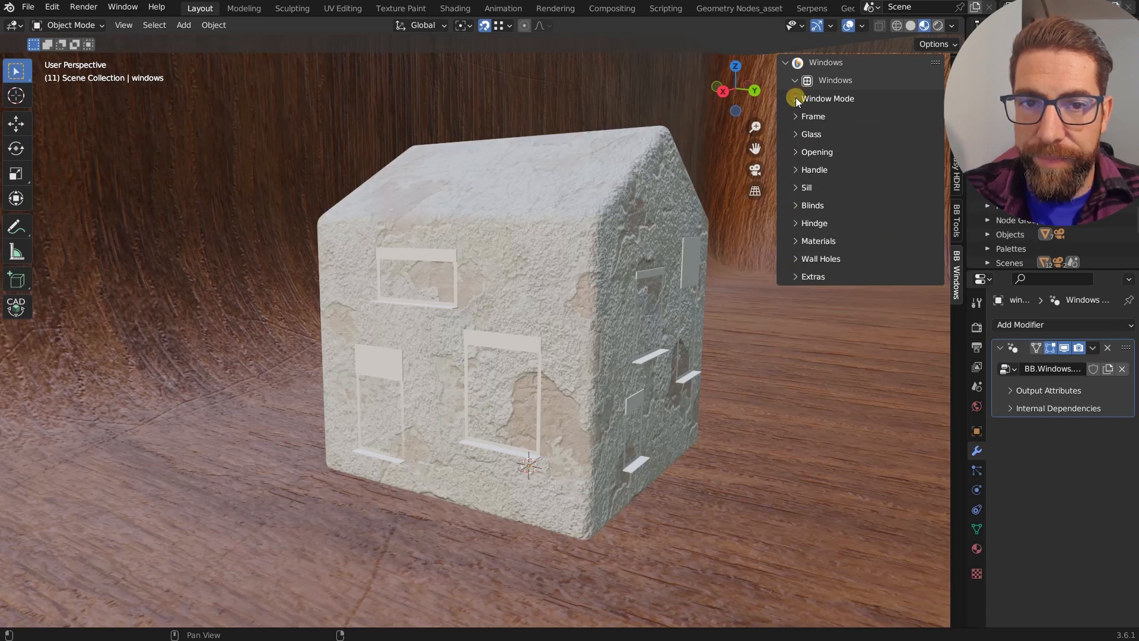
{"action": "left_click", "coordinate": [794, 116]}
{"action": "left_click", "coordinate": [794, 116]}
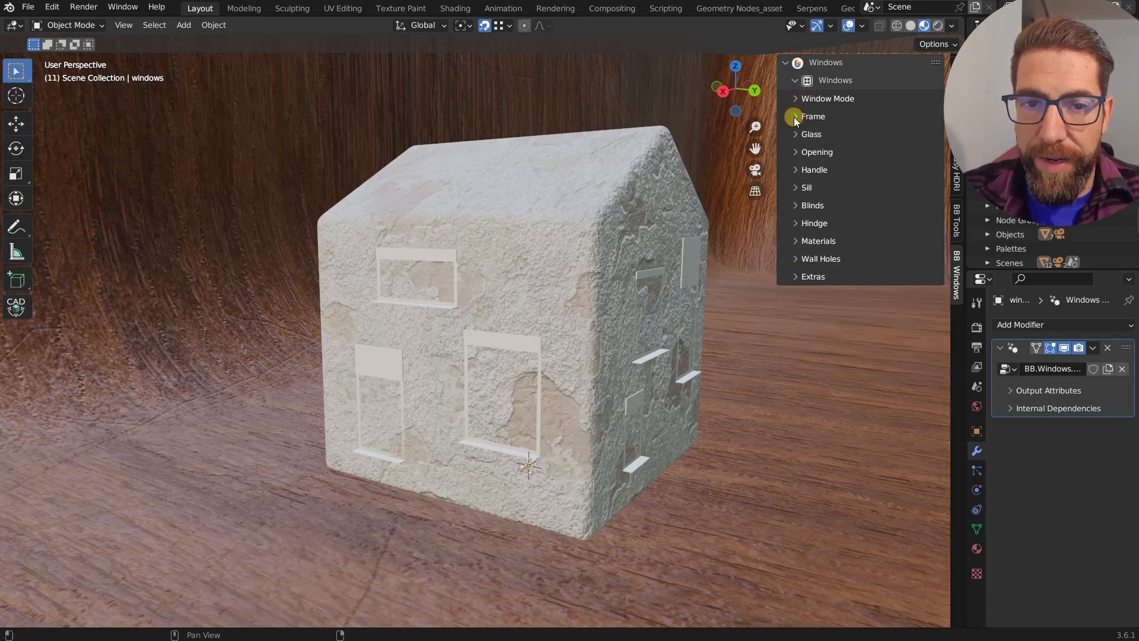
Create wall holes for the windows in a single object, choosing the house as the target.
{"action": "left_click", "coordinate": [795, 258]}
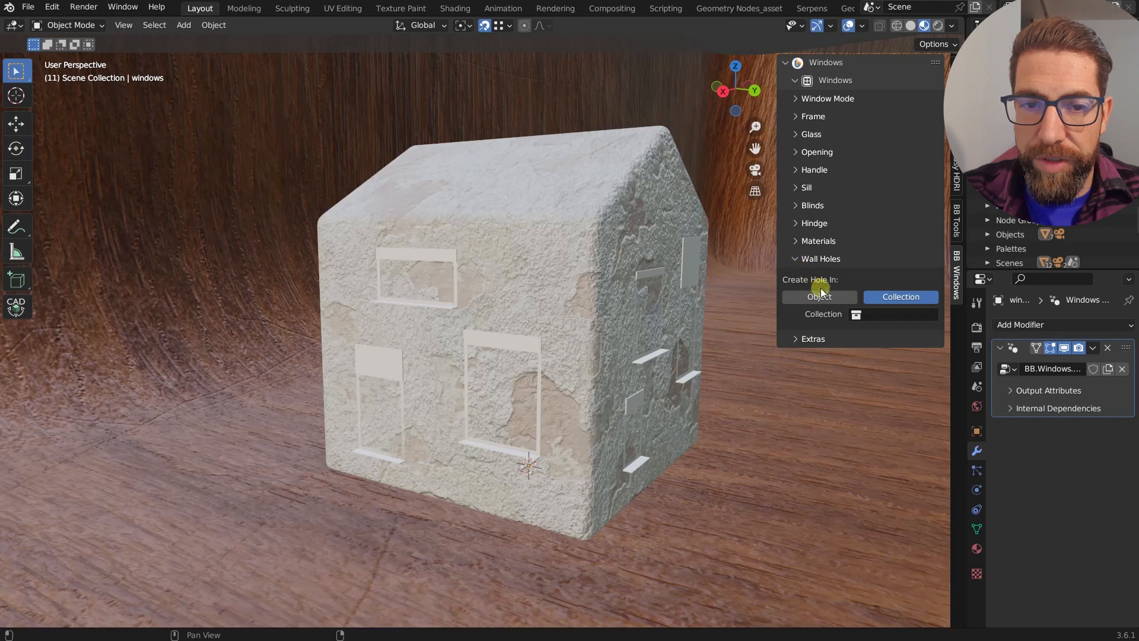
{"action": "left_click", "coordinate": [835, 297]}
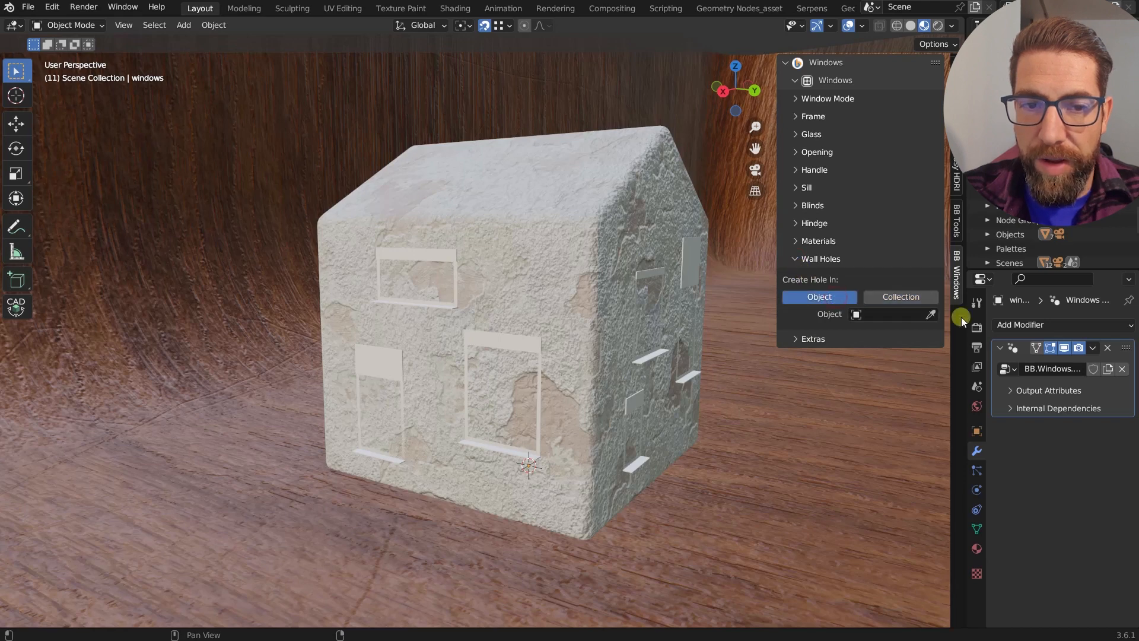
{"action": "left_click", "coordinate": [931, 314]}
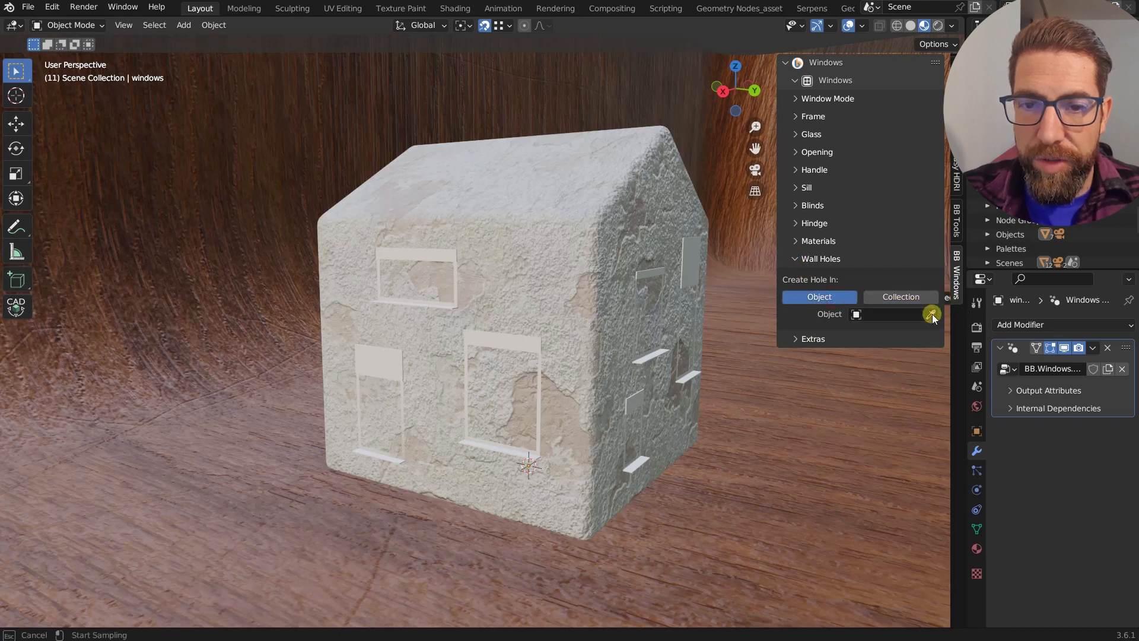
{"action": "left_click", "coordinate": [546, 241]}
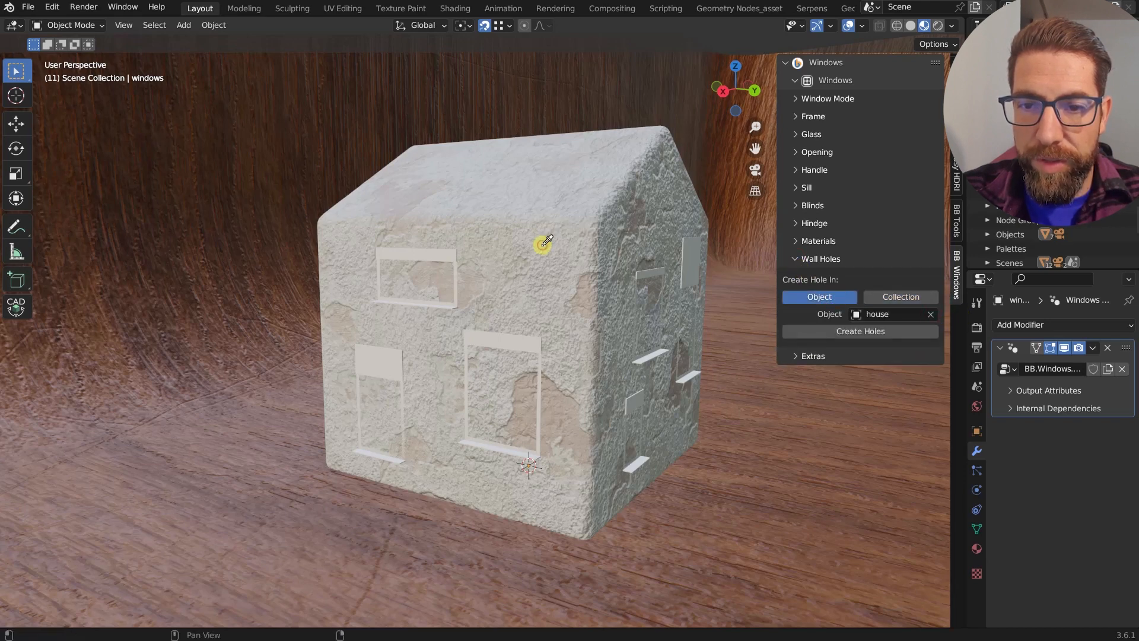
{"action": "left_click", "coordinate": [874, 331]}
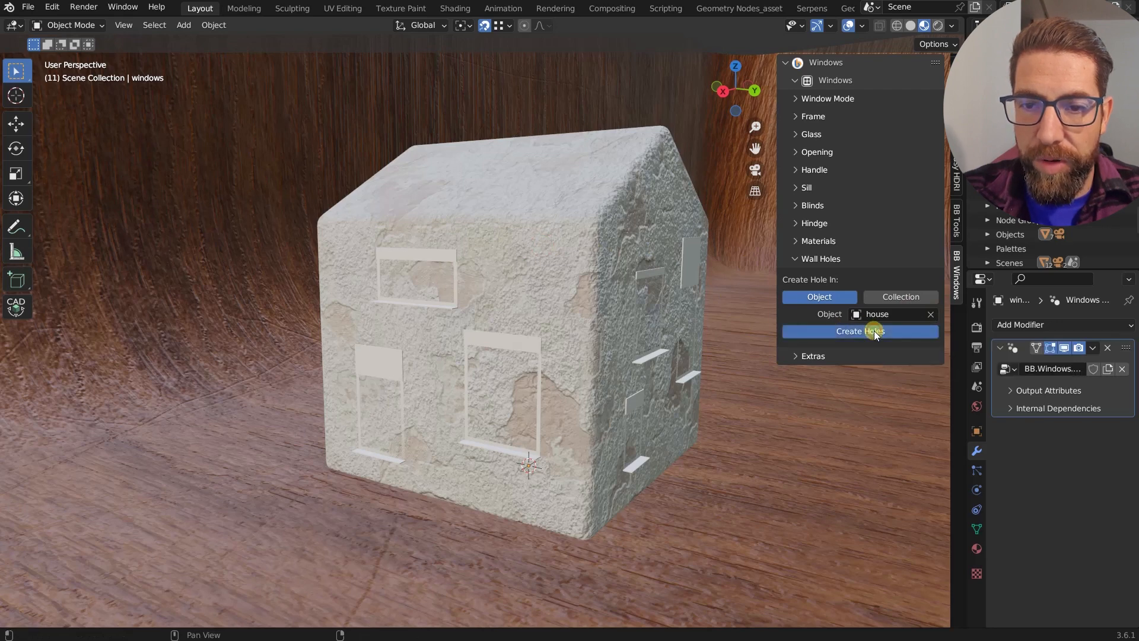
{"action": "middle_click_drag", "start_coordinate": [686, 378], "coordinate": [582, 391]}
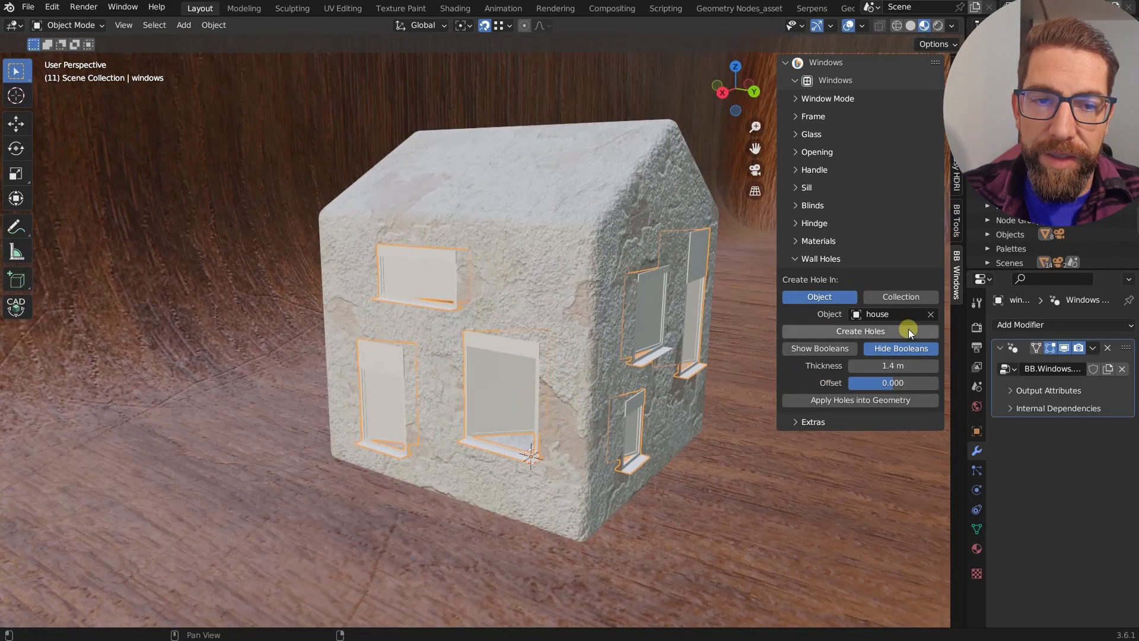
{"action": "left_click", "coordinate": [797, 261]}
Isolate the windows object in local view.
{"action": "middle_click_drag", "start_coordinate": [494, 340], "coordinate": [508, 304]}
{"action": "scroll", "coordinate": [508, 303], "scroll_direction": "up", "scroll_amount": 4}
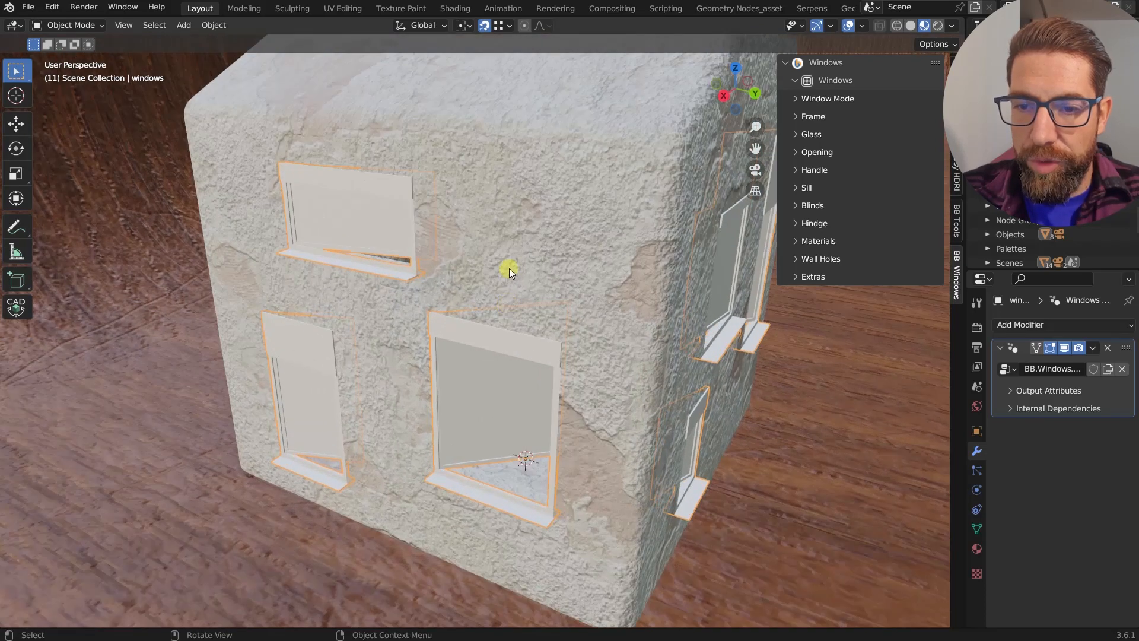
{"action": "scroll", "coordinate": [509, 268], "scroll_direction": "down", "scroll_amount": 3}
{"action": "scroll", "coordinate": [498, 365], "scroll_direction": "up", "scroll_amount": 3}
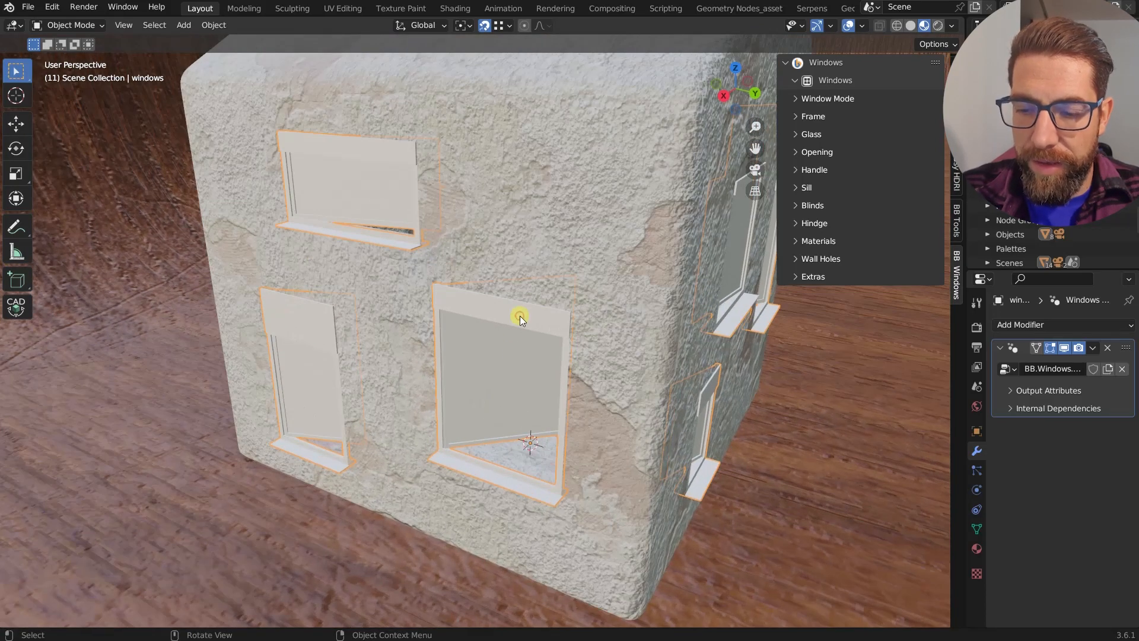
{"action": "key", "text": "KP_Divide"}
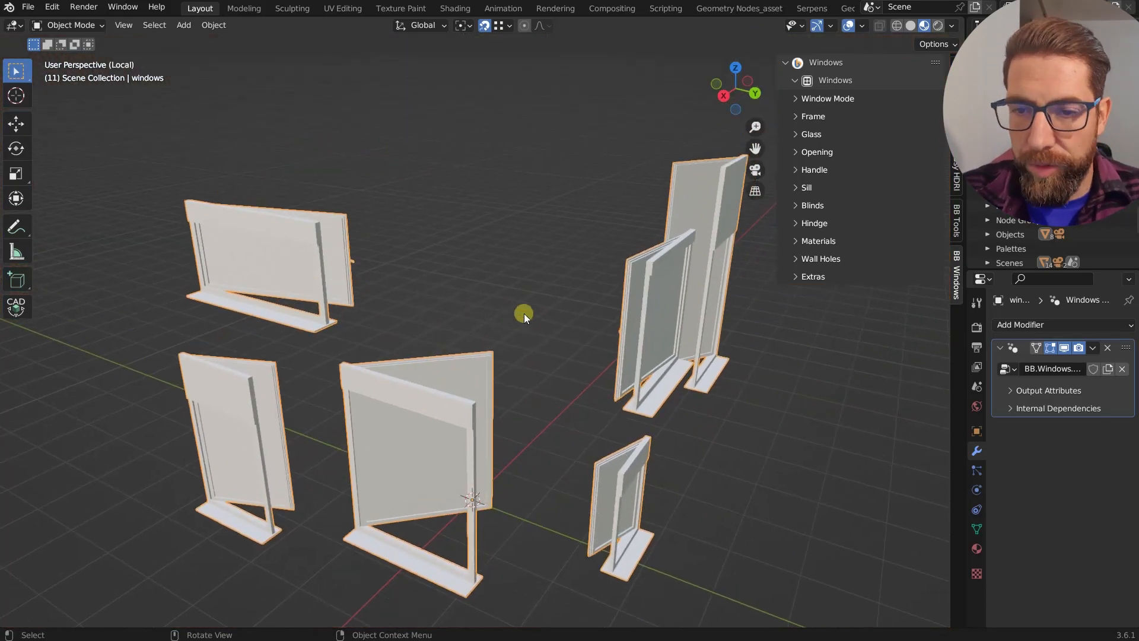
{"action": "middle_click_drag", "start_coordinate": [525, 313], "coordinate": [460, 358]}
{"action": "scroll", "coordinate": [450, 357], "scroll_direction": "down", "scroll_amount": 2}
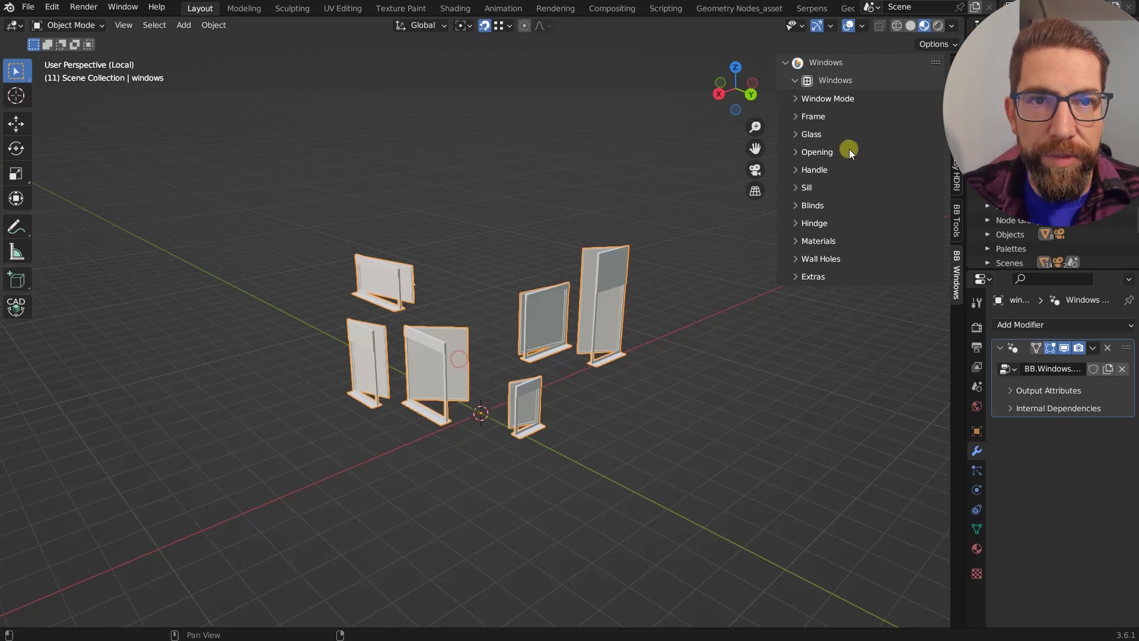
Turn on the Face Orientation overlay and inspect the windows object's base faces in Edit Mode.
{"action": "left_click", "coordinate": [864, 26]}
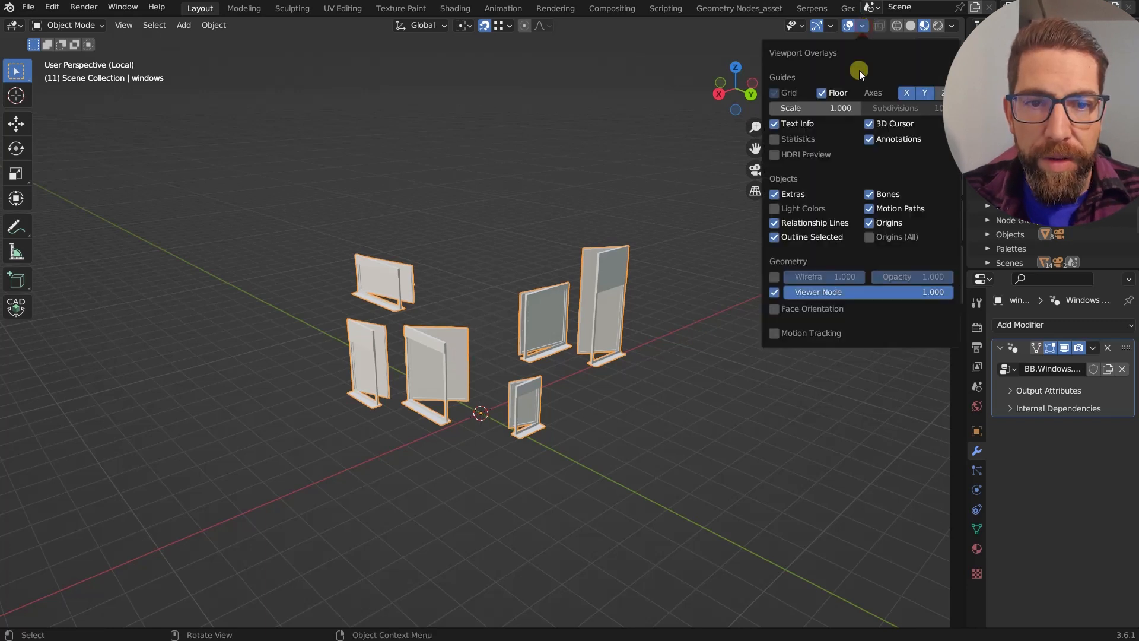
{"action": "left_click", "coordinate": [776, 310]}
{"action": "middle_click_drag", "start_coordinate": [652, 332], "coordinate": [483, 305]}
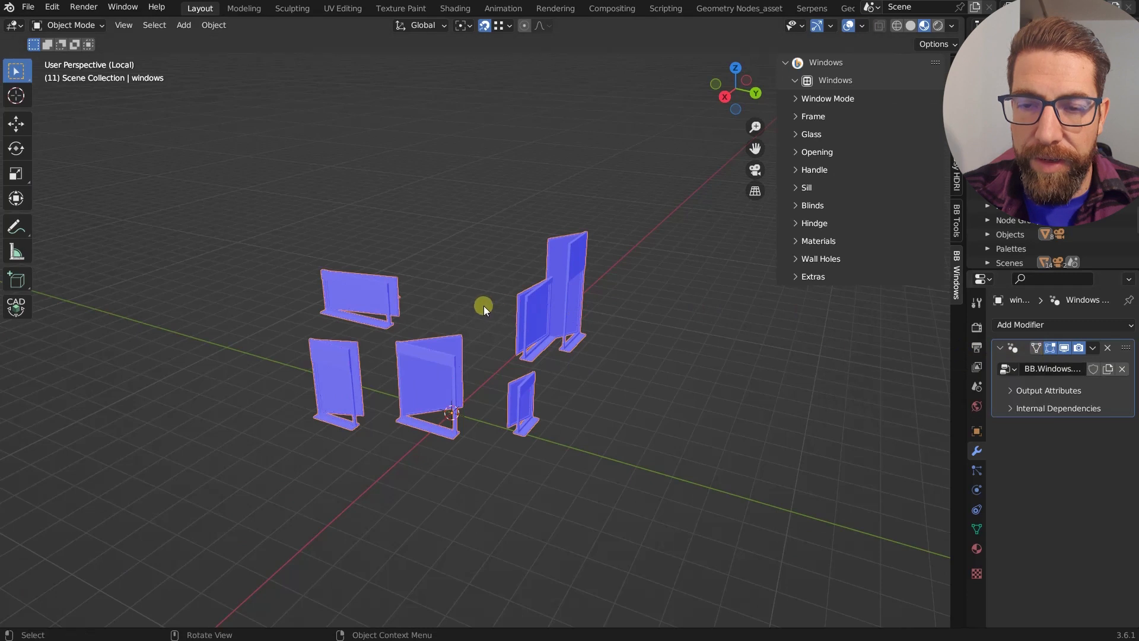
{"action": "key", "text": "Tab"}
{"action": "mouse_move", "coordinate": [534, 342]}
{"action": "middle_mouse_down"}
{"action": "mouse_move", "coordinate": [533, 323]}
{"action": "mouse_move", "coordinate": [761, 308]}
{"action": "mouse_move", "coordinate": [562, 338]}
{"action": "mouse_move", "coordinate": [549, 371]}
{"action": "mouse_move", "coordinate": [522, 354]}
{"action": "mouse_move", "coordinate": [507, 301]}
{"action": "mouse_move", "coordinate": [537, 310]}
{"action": "mouse_move", "coordinate": [529, 335]}
{"action": "mouse_move", "coordinate": [534, 322]}
{"action": "middle_mouse_up"}
{"action": "left_click", "coordinate": [537, 321]}
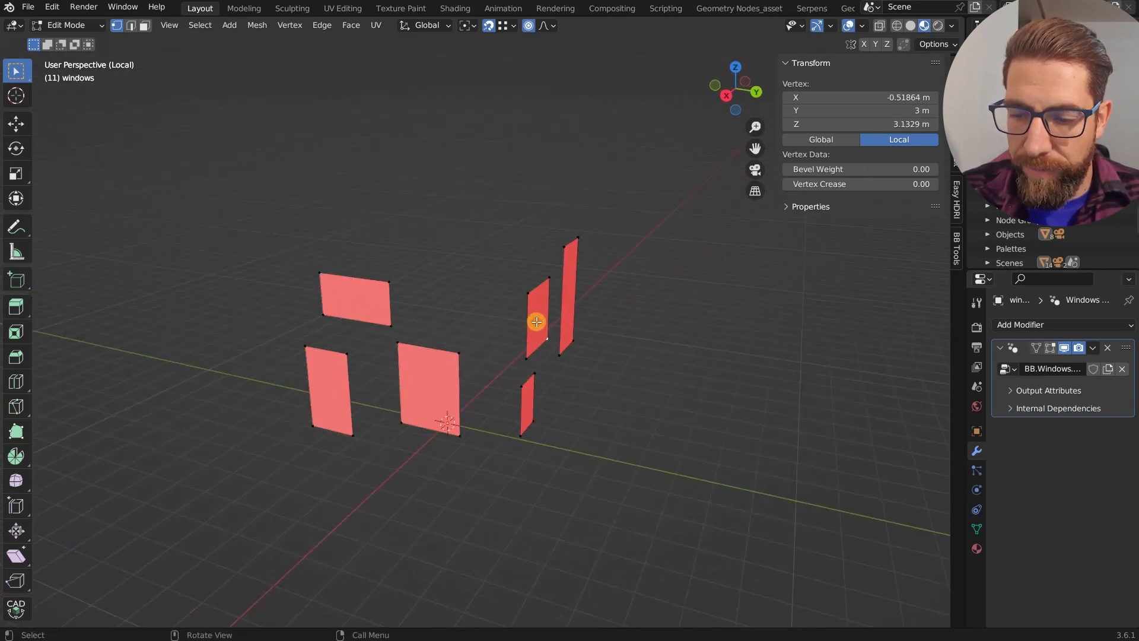
{"action": "key", "text": "Tab"}
{"action": "key", "text": "Tab"}
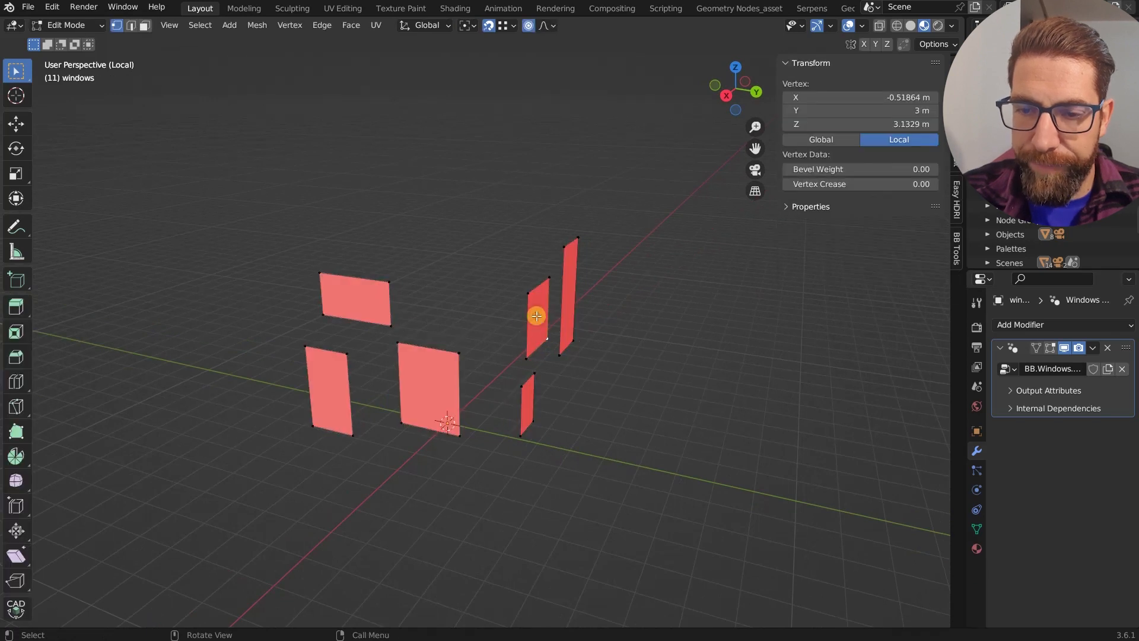
Recalculate the normals of the medium-height face beside the tallest window, using face selection.
{"action": "key", "text": "3"}
{"action": "left_click", "coordinate": [536, 315]}
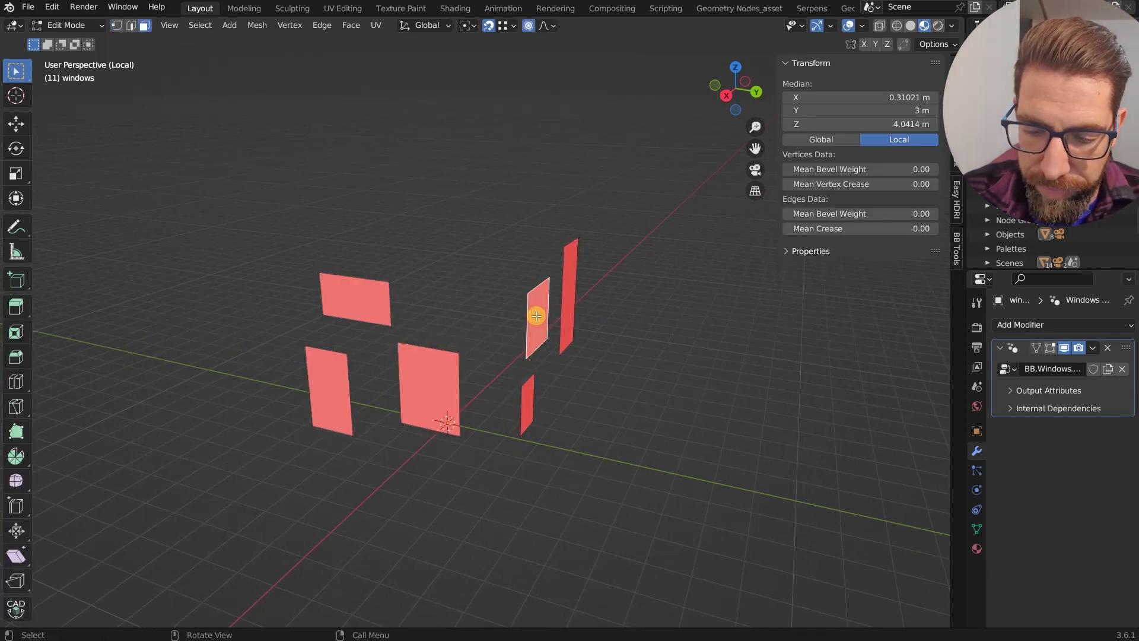
{"action": "key", "text": "shift+n"}
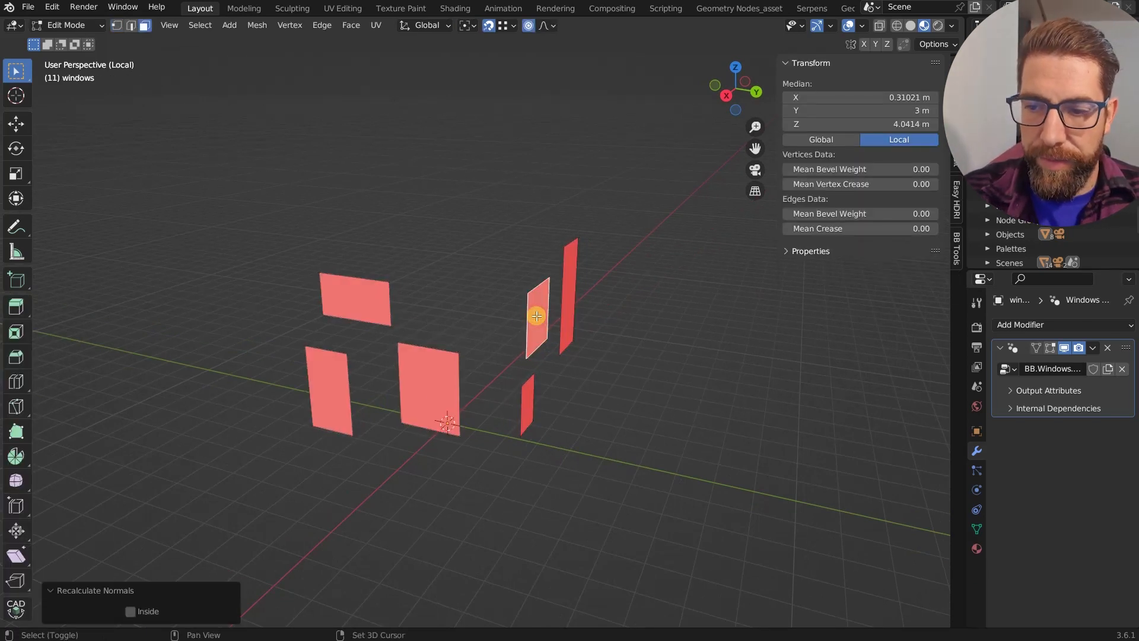
Try flipping the medium-height face's normals to the inside and check the resulting window in Object Mode.
{"action": "left_click", "coordinate": [130, 611]}
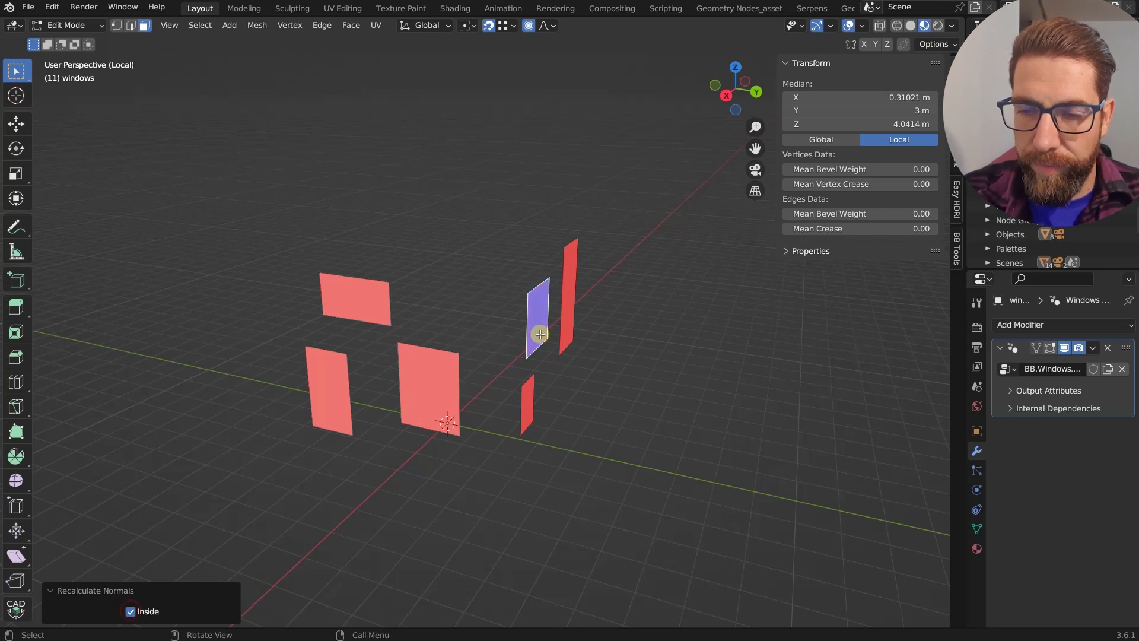
{"action": "key", "text": "Tab"}
{"action": "middle_click_drag", "start_coordinate": [546, 330], "coordinate": [565, 308]}
{"action": "middle_click_drag", "start_coordinate": [569, 297], "coordinate": [524, 331]}
{"action": "key", "text": "Tab"}
{"action": "left_click", "coordinate": [565, 308]}
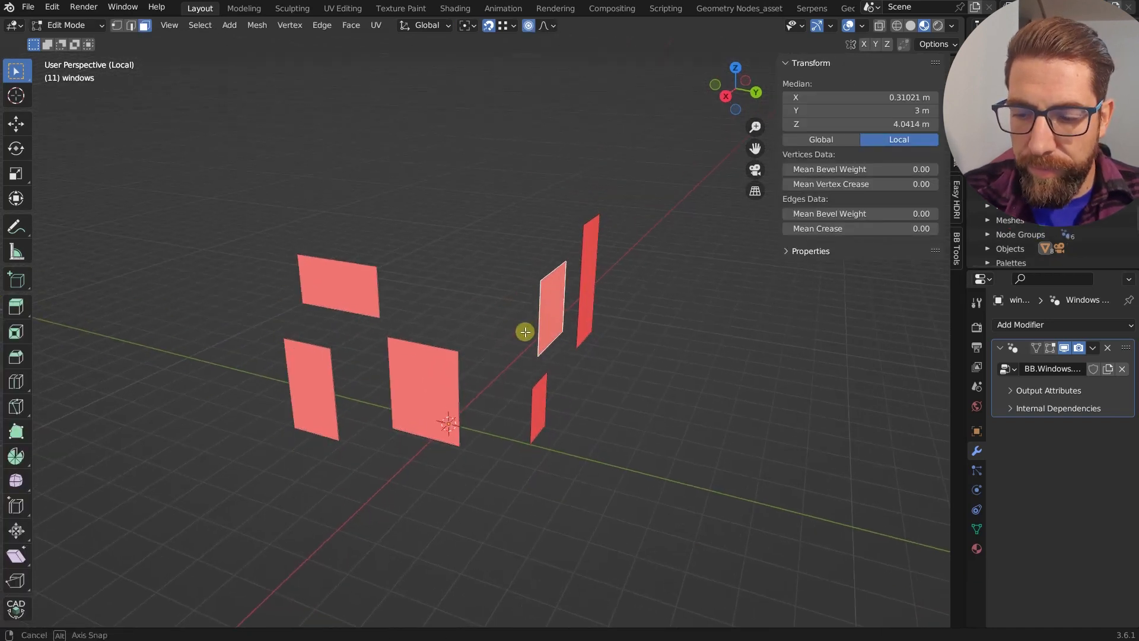
Enable the windows modifier's display in Edit Mode, check the generated windows against their base faces, and return to Object Mode.
{"action": "left_click", "coordinate": [1051, 349]}
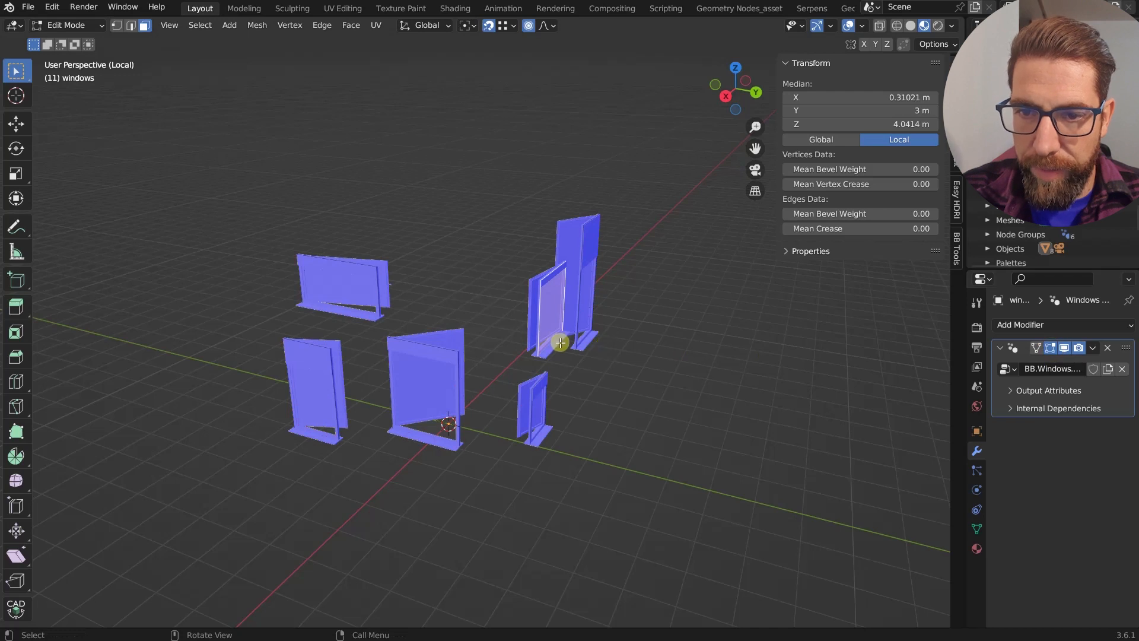
{"action": "middle_click_drag", "start_coordinate": [557, 338], "coordinate": [534, 313]}
{"action": "key", "text": "Tab"}
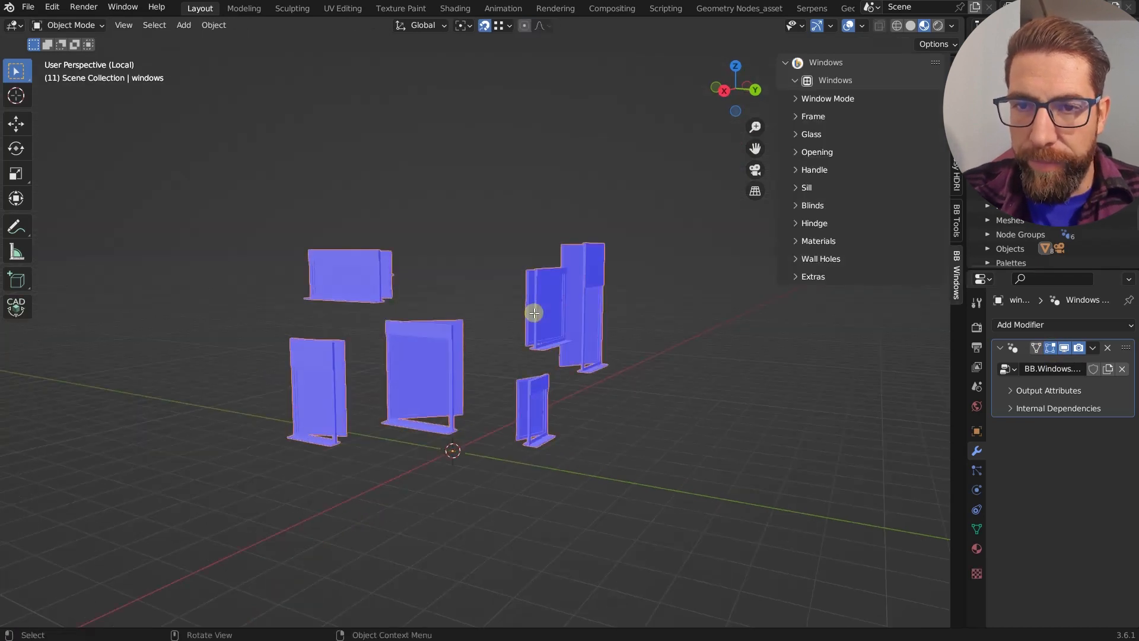
Try the Multiple and Fixed window modes on the windows object and inspect the windows from several angles.
{"action": "left_click", "coordinate": [796, 99]}
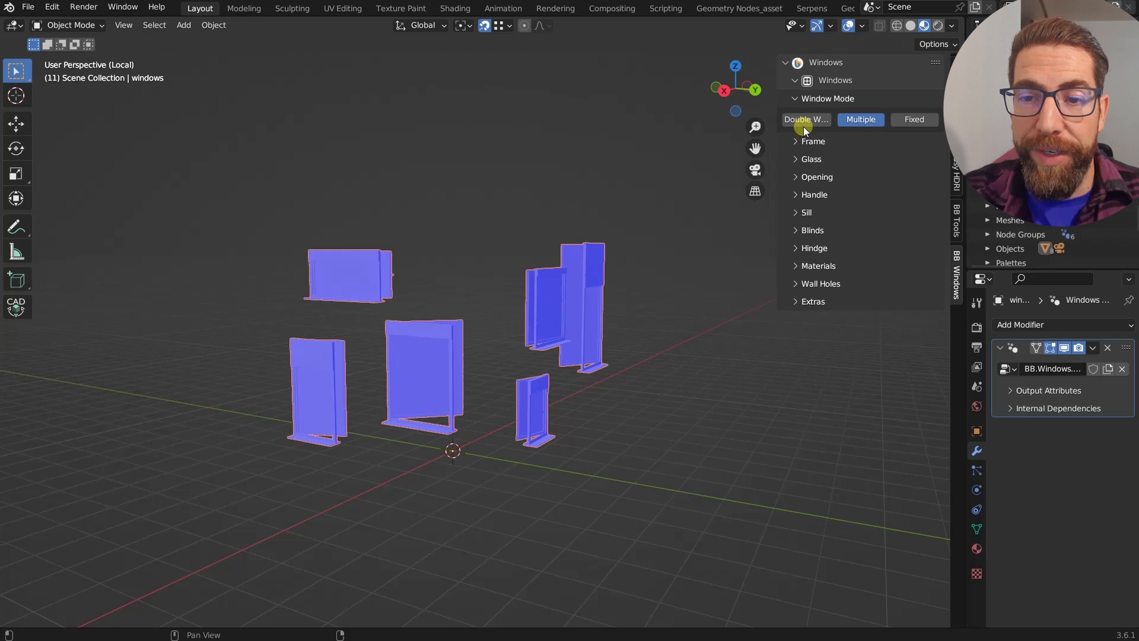
{"action": "left_click", "coordinate": [868, 119]}
{"action": "middle_click_drag", "start_coordinate": [504, 290], "coordinate": [515, 315]}
{"action": "scroll", "coordinate": [519, 316], "scroll_direction": "up", "scroll_amount": 2}
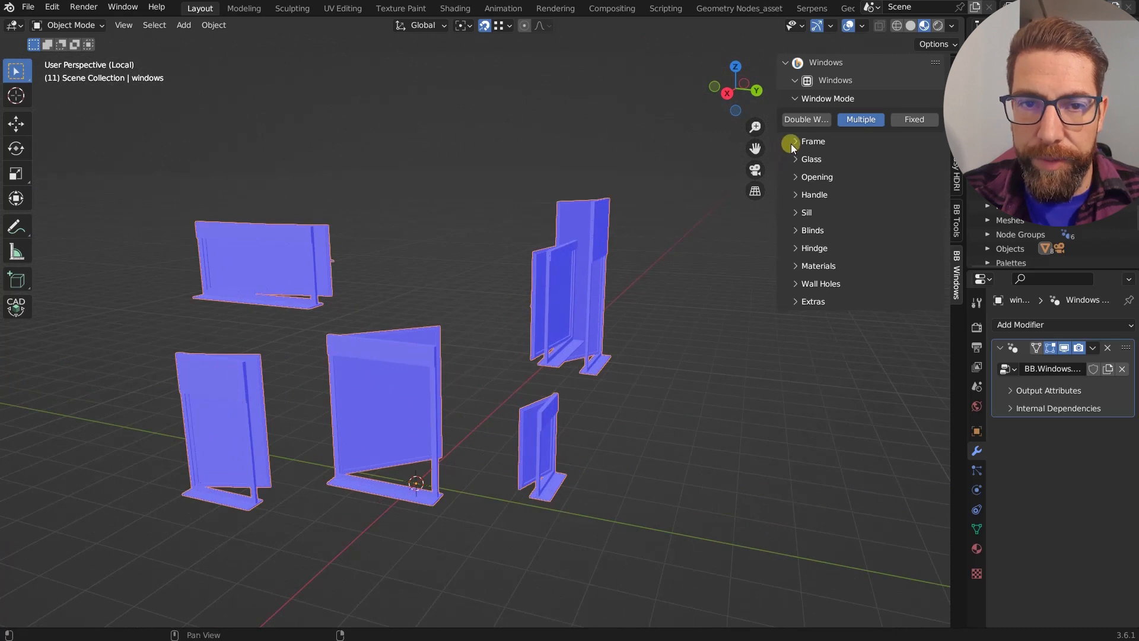
{"action": "left_click", "coordinate": [914, 119]}
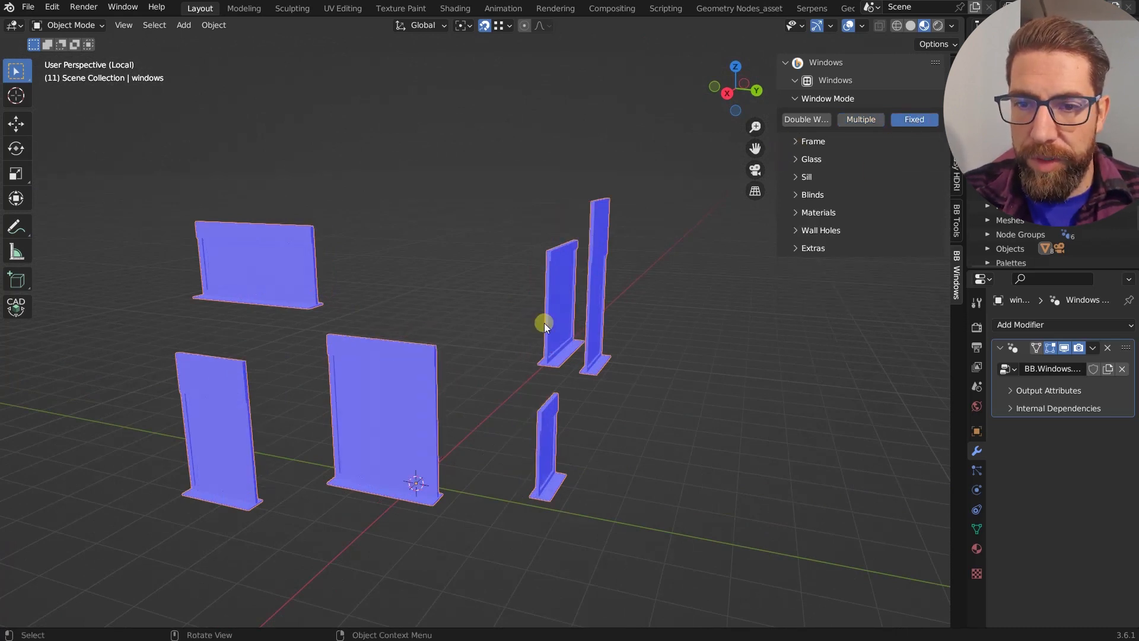
{"action": "middle_click_drag", "start_coordinate": [544, 323], "coordinate": [616, 276]}
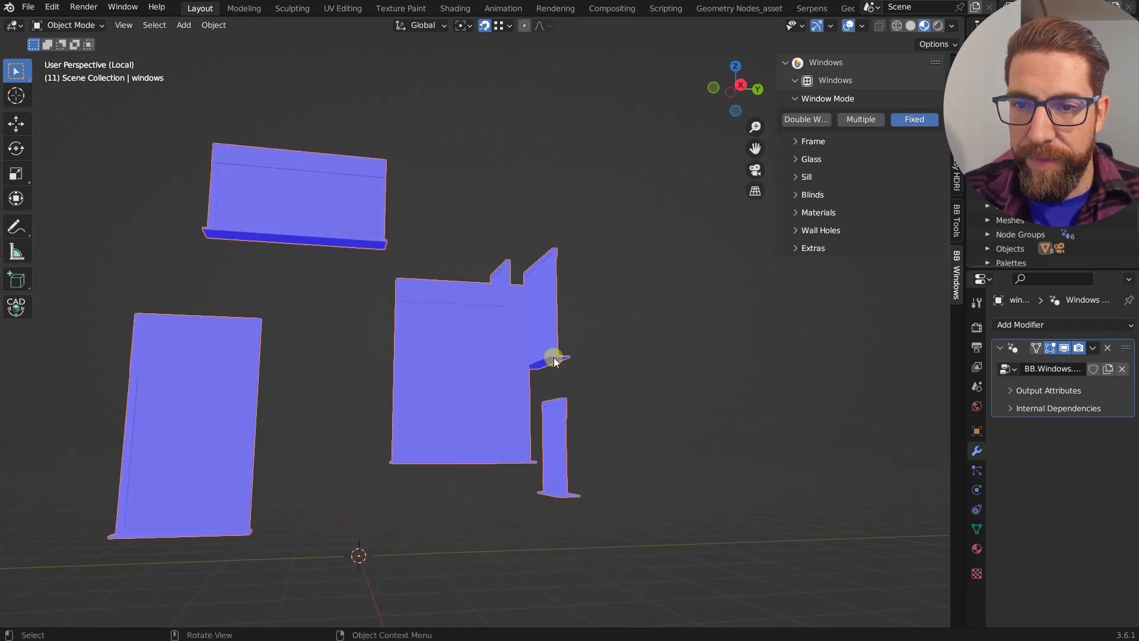
{"action": "scroll", "coordinate": [535, 364], "scroll_direction": "down", "scroll_amount": 3}
{"action": "middle_click_drag", "start_coordinate": [477, 376], "coordinate": [429, 371]}
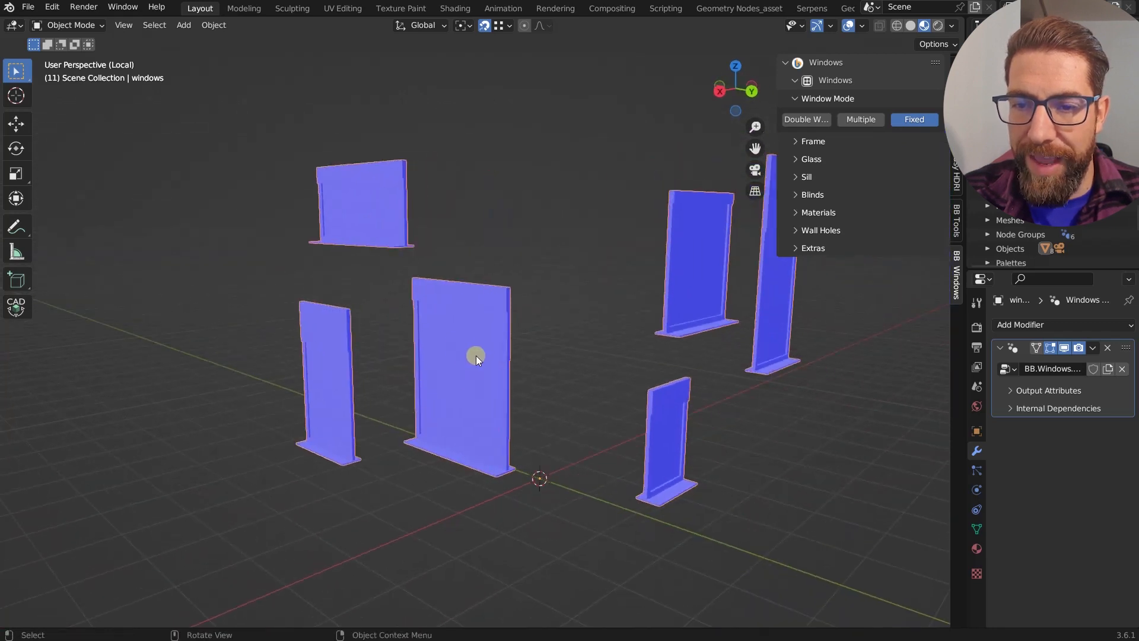
Turn off the Face Orientation overlay and set the window mode to Multiple.
{"action": "left_click", "coordinate": [864, 27]}
{"action": "left_click", "coordinate": [775, 306]}
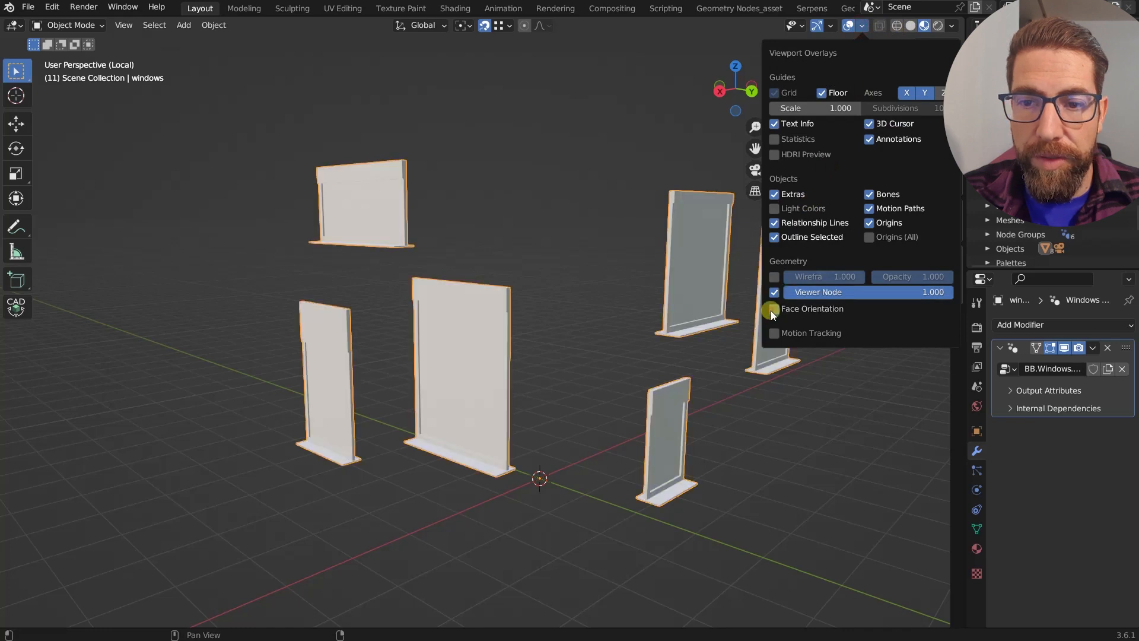
{"action": "middle_click_drag", "start_coordinate": [445, 346], "coordinate": [479, 348]}
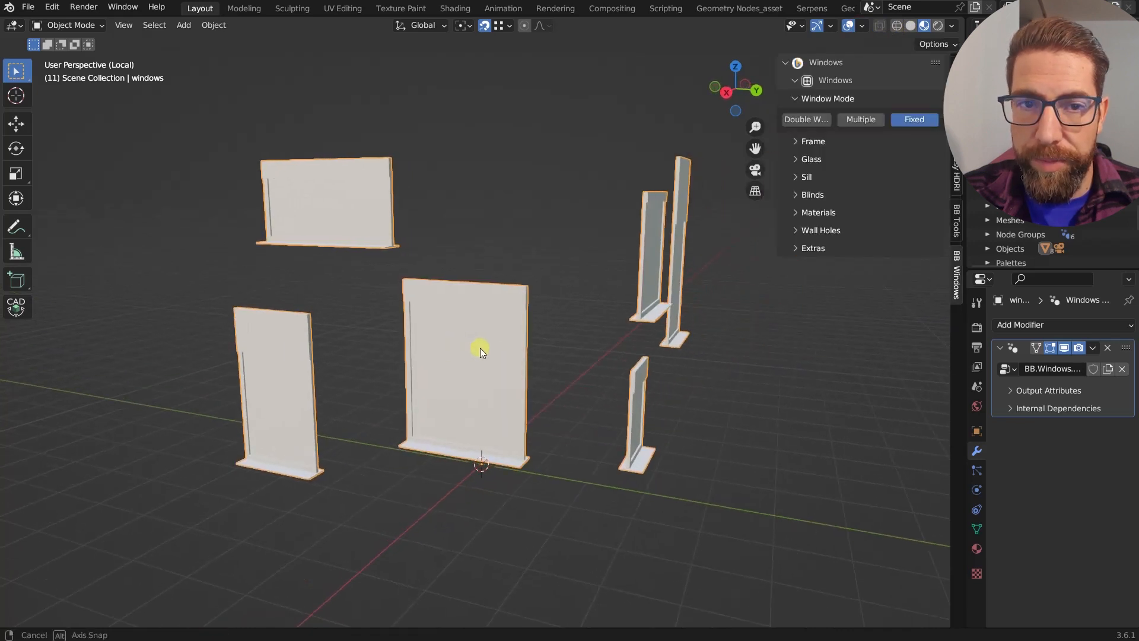
{"action": "left_click", "coordinate": [862, 120]}
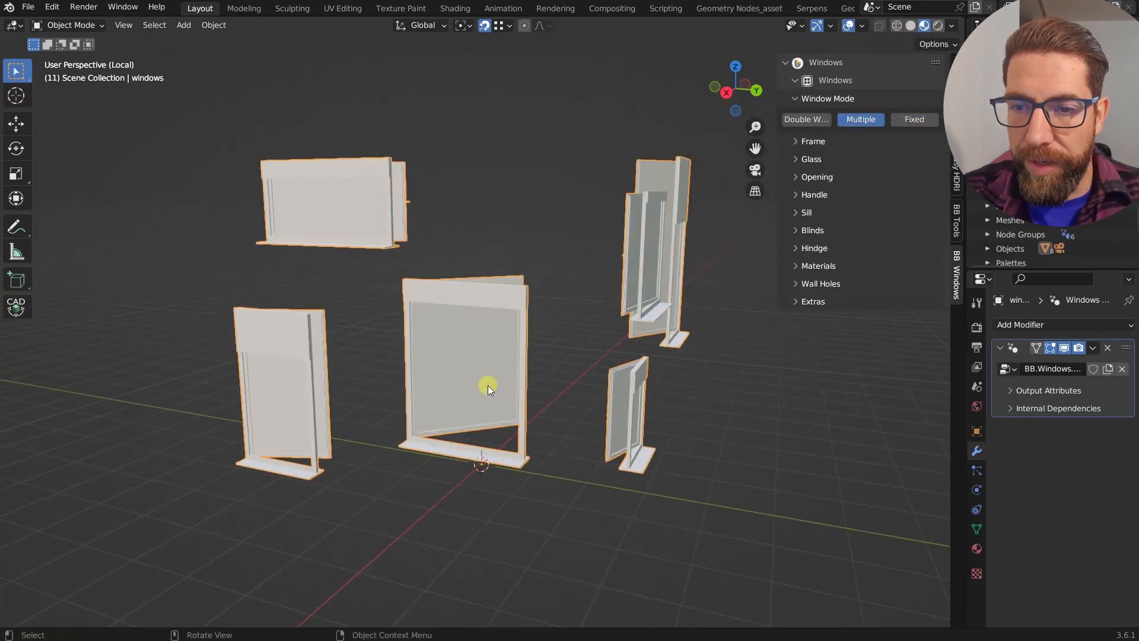
{"action": "middle_click_drag", "start_coordinate": [488, 388], "coordinate": [473, 382]}
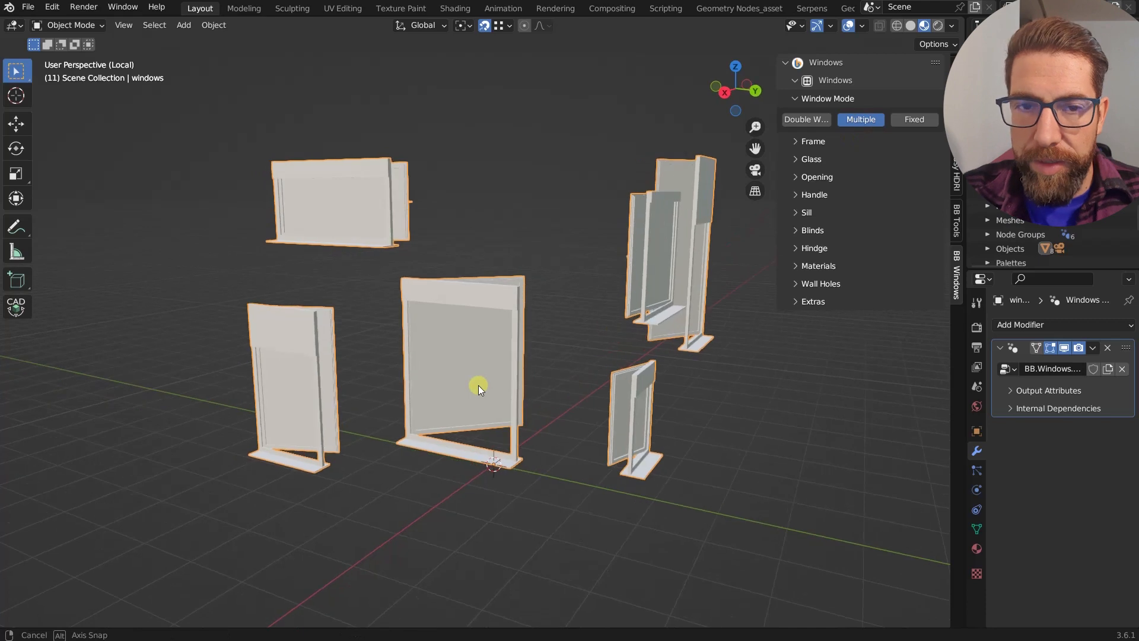
Expand the Frame settings and turn on the Wireframe overlay to show the edges of the large window's frame.
{"action": "left_click", "coordinate": [795, 141]}
{"action": "scroll", "coordinate": [496, 462], "scroll_direction": "up", "scroll_amount": 3}
{"action": "scroll", "coordinate": [496, 462], "scroll_direction": "up", "scroll_amount": 3}
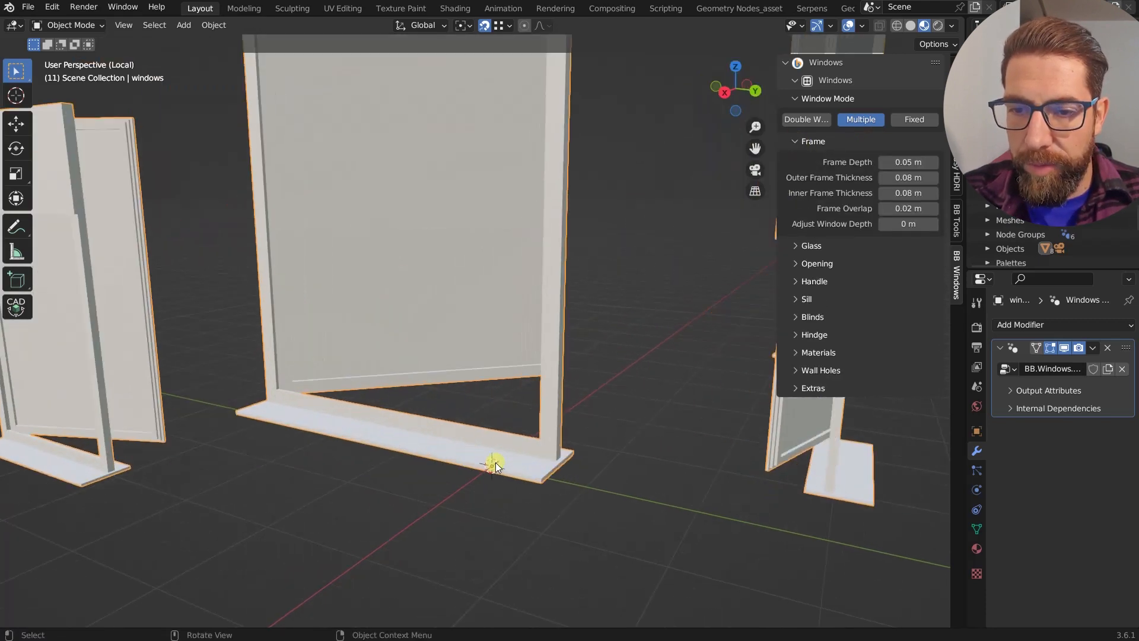
{"action": "middle_click_drag", "start_coordinate": [496, 461], "coordinate": [548, 445]}
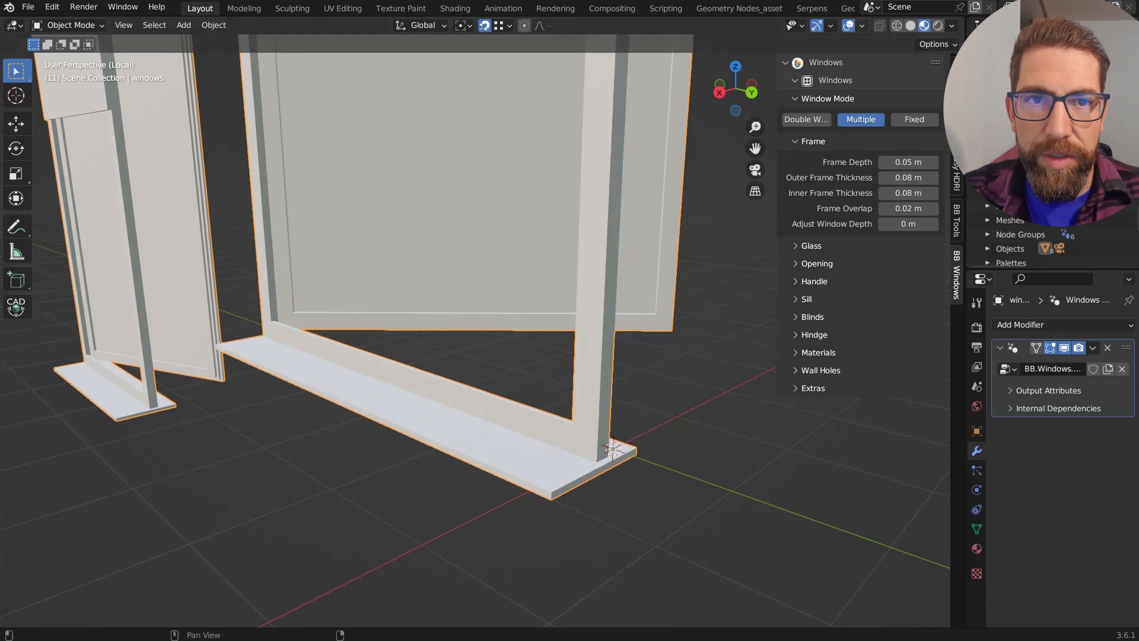
{"action": "left_click", "coordinate": [862, 25]}
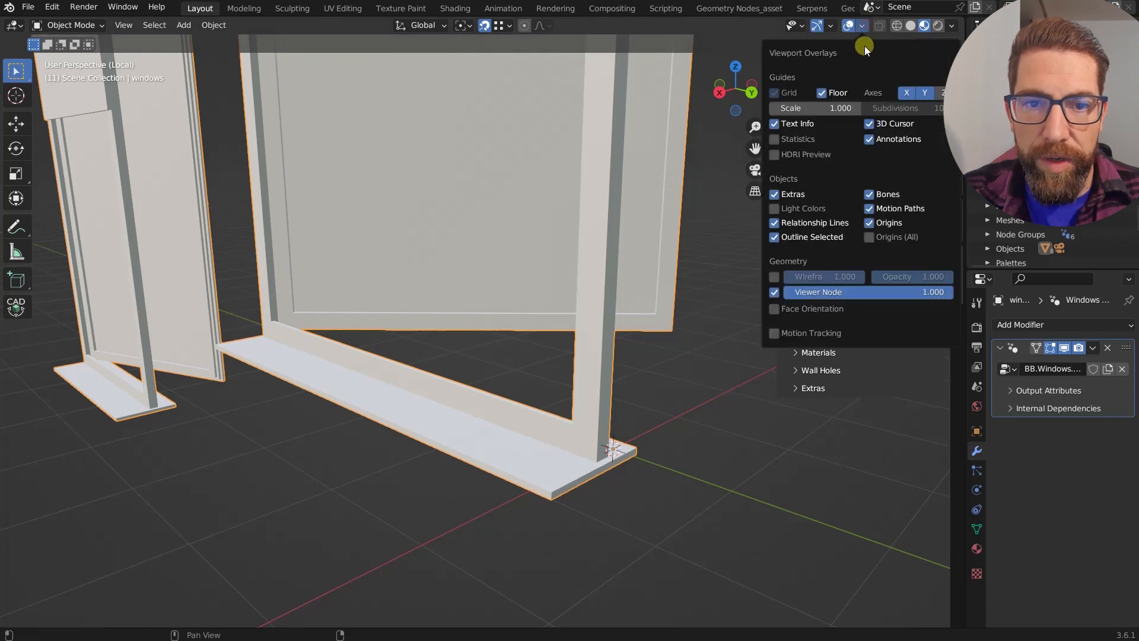
{"action": "left_click", "coordinate": [775, 277]}
{"action": "left_click", "coordinate": [725, 346]}
{"action": "scroll", "coordinate": [671, 340], "scroll_direction": "down", "scroll_amount": 2}
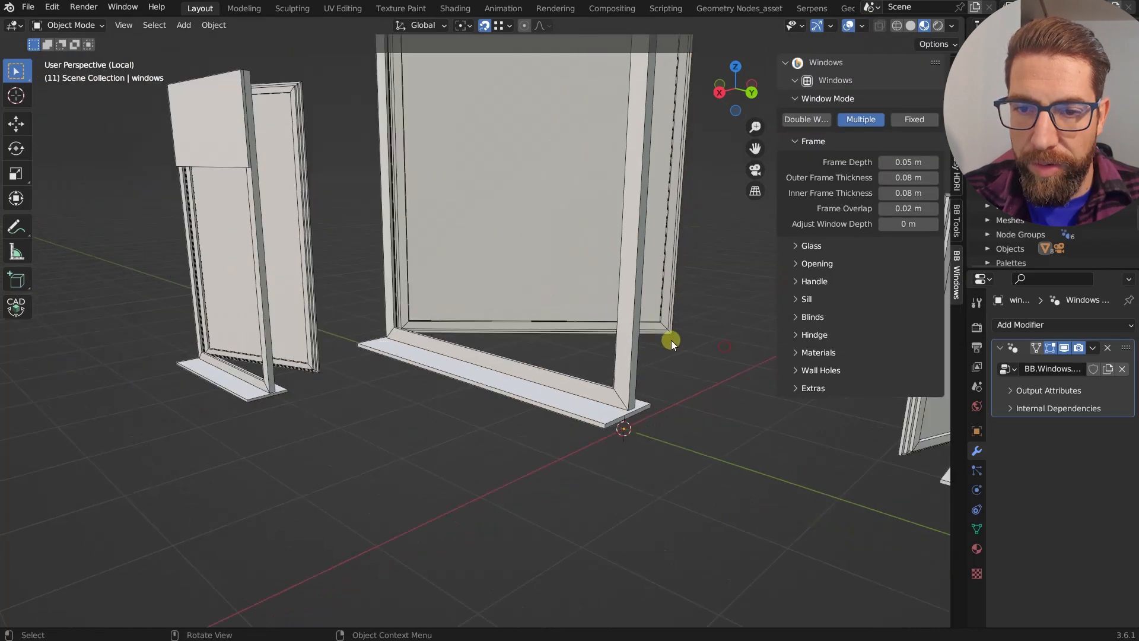
{"action": "mouse_move", "coordinate": [612, 339]}
{"action": "middle_mouse_down"}
{"action": "mouse_move", "coordinate": [680, 341]}
{"action": "mouse_move", "coordinate": [611, 348]}
{"action": "middle_mouse_up"}
{"action": "scroll", "coordinate": [629, 372], "scroll_direction": "up", "scroll_amount": 1}
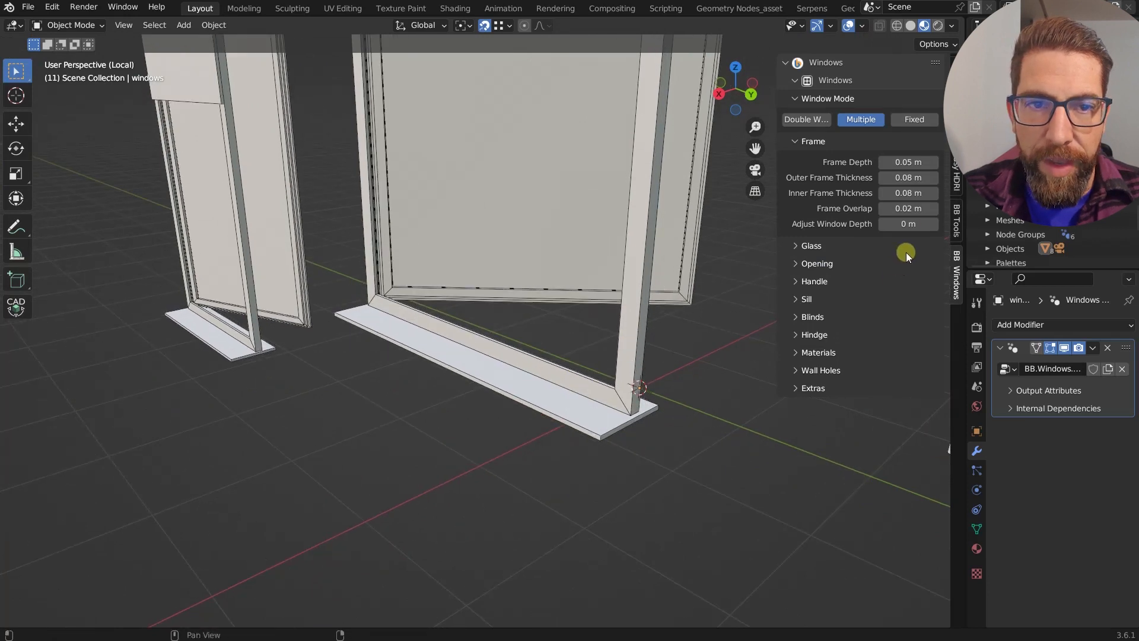
Adjust the Frame Depth of the windows, trying 0.23 m and settling on 0.13 m.
{"action": "left_click_drag", "start_coordinate": [906, 161], "coordinate": [638, 323]}
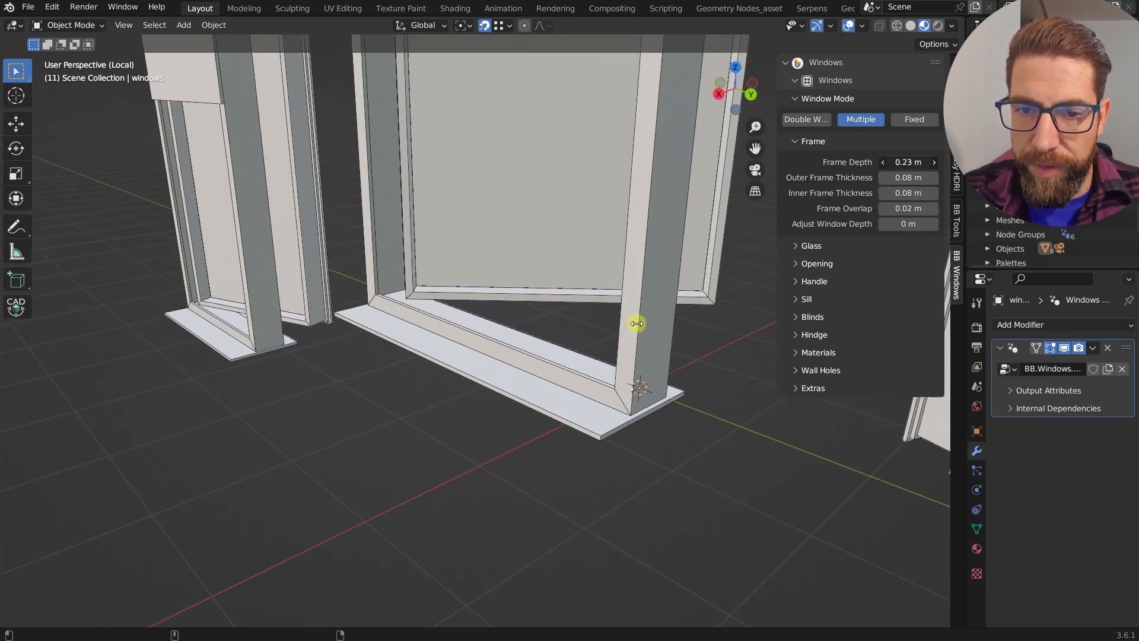
{"action": "scroll", "coordinate": [324, 256], "scroll_direction": "down", "scroll_amount": 2}
{"action": "mouse_move", "coordinate": [324, 255]}
{"action": "middle_mouse_down"}
{"action": "mouse_move", "coordinate": [361, 272]}
{"action": "mouse_move", "coordinate": [326, 191]}
{"action": "mouse_move", "coordinate": [346, 199]}
{"action": "mouse_move", "coordinate": [308, 269]}
{"action": "mouse_move", "coordinate": [322, 272]}
{"action": "middle_mouse_up"}
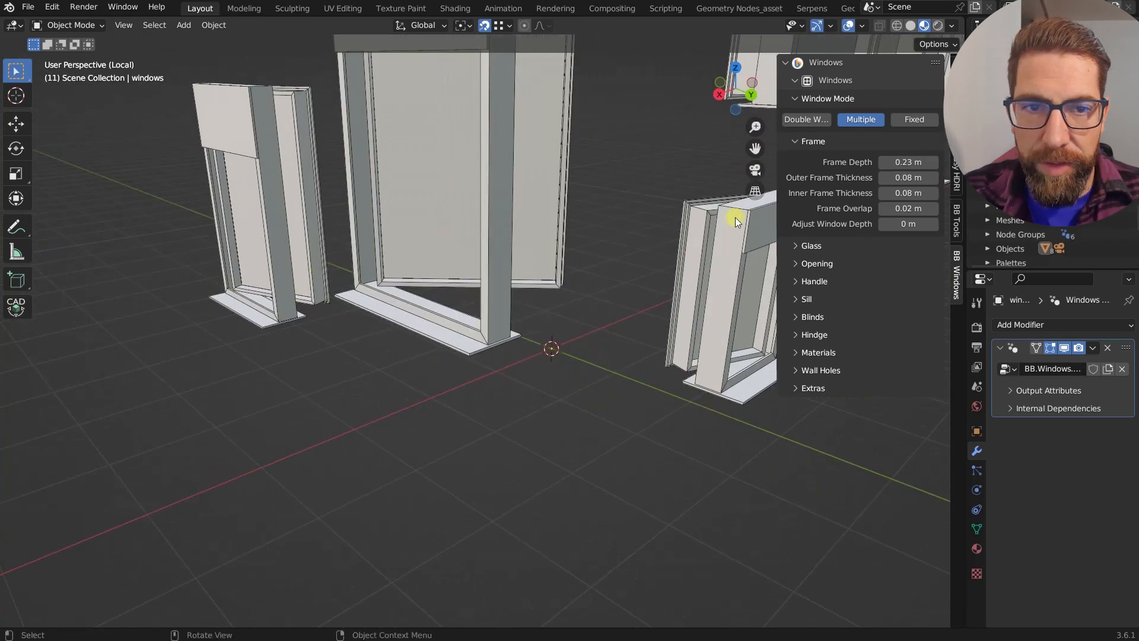
{"action": "left_click_drag", "start_coordinate": [906, 161], "coordinate": [621, 323]}
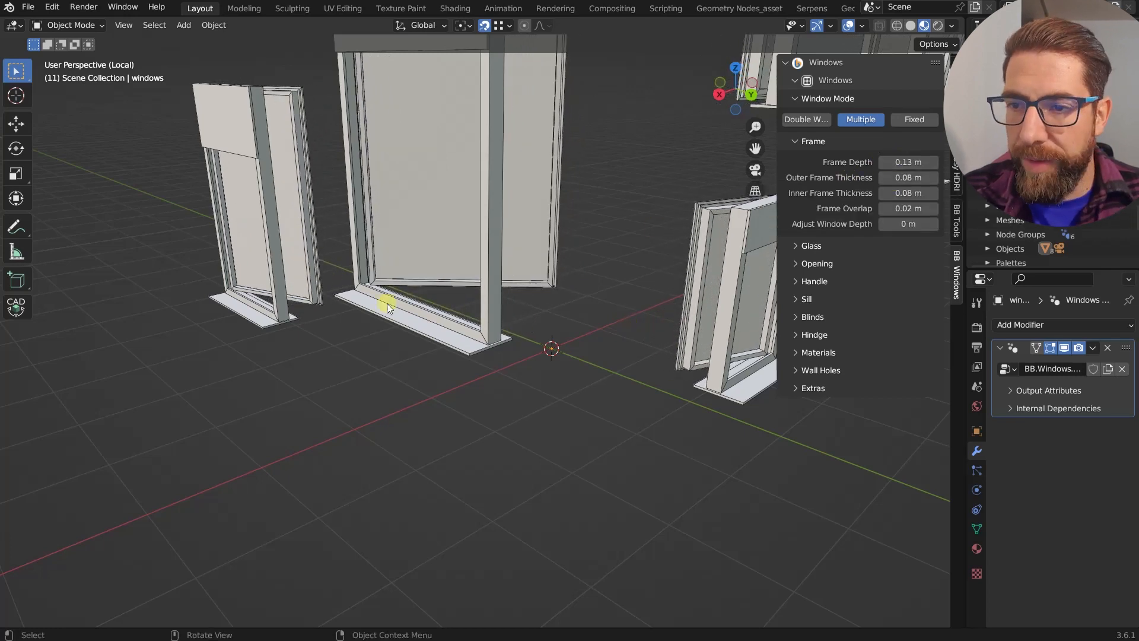
{"action": "middle_click_drag", "start_coordinate": [264, 320], "coordinate": [463, 227]}
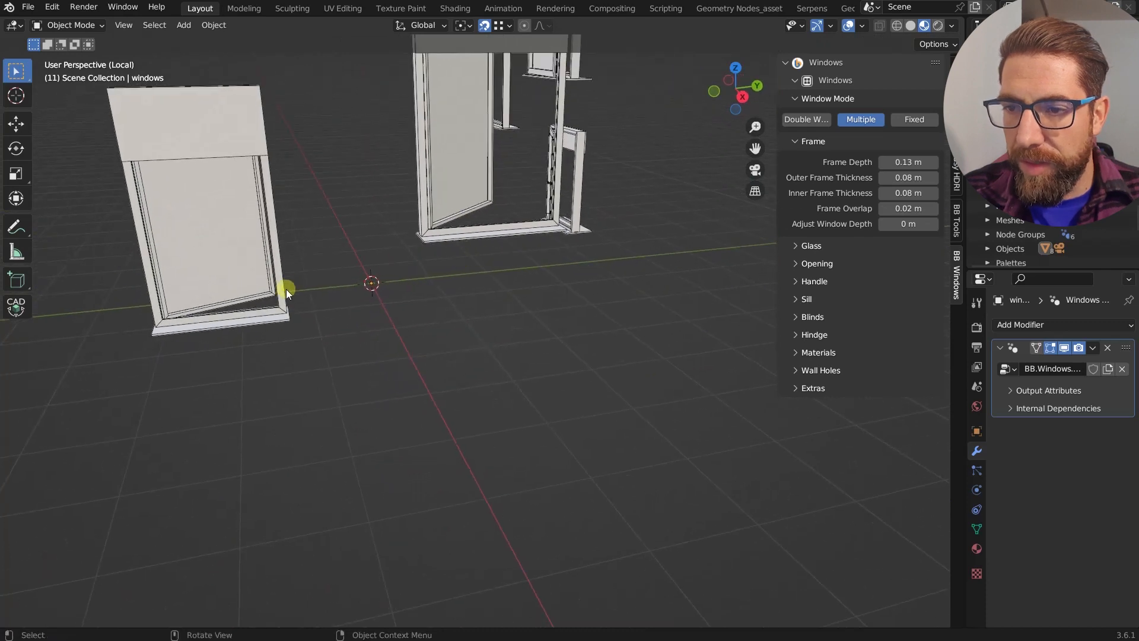
Try other Outer Frame Thickness values, keeping 0.08 m, and set the Inner Frame Thickness to 0.09 m.
{"action": "scroll", "coordinate": [286, 290], "scroll_direction": "up", "scroll_amount": 3}
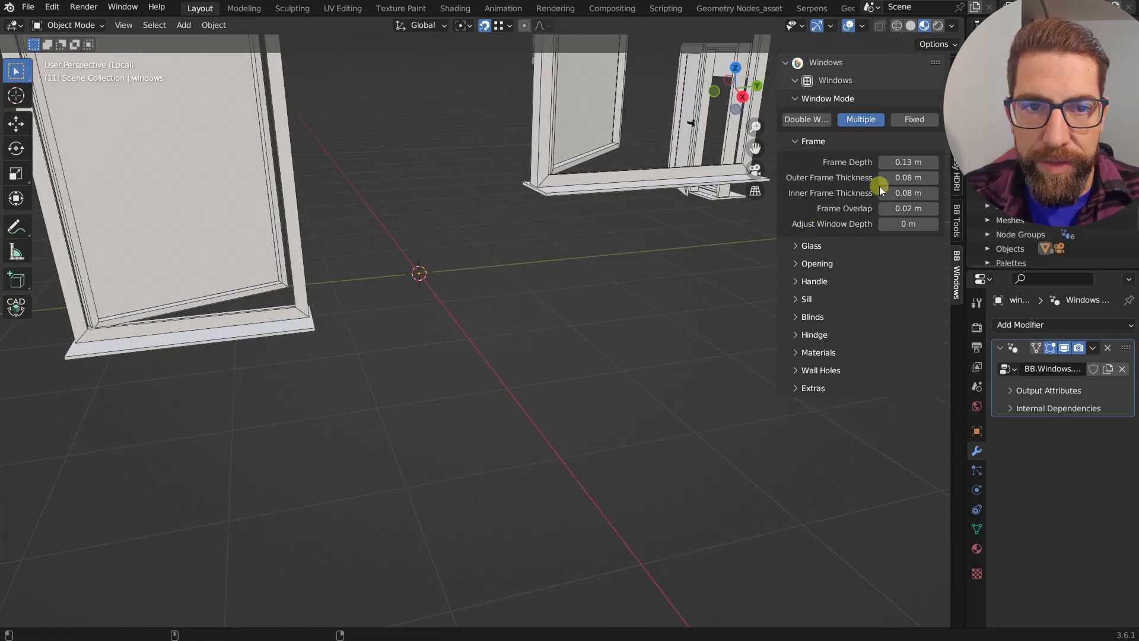
{"action": "left_click_drag", "start_coordinate": [899, 177], "coordinate": [618, 336]}
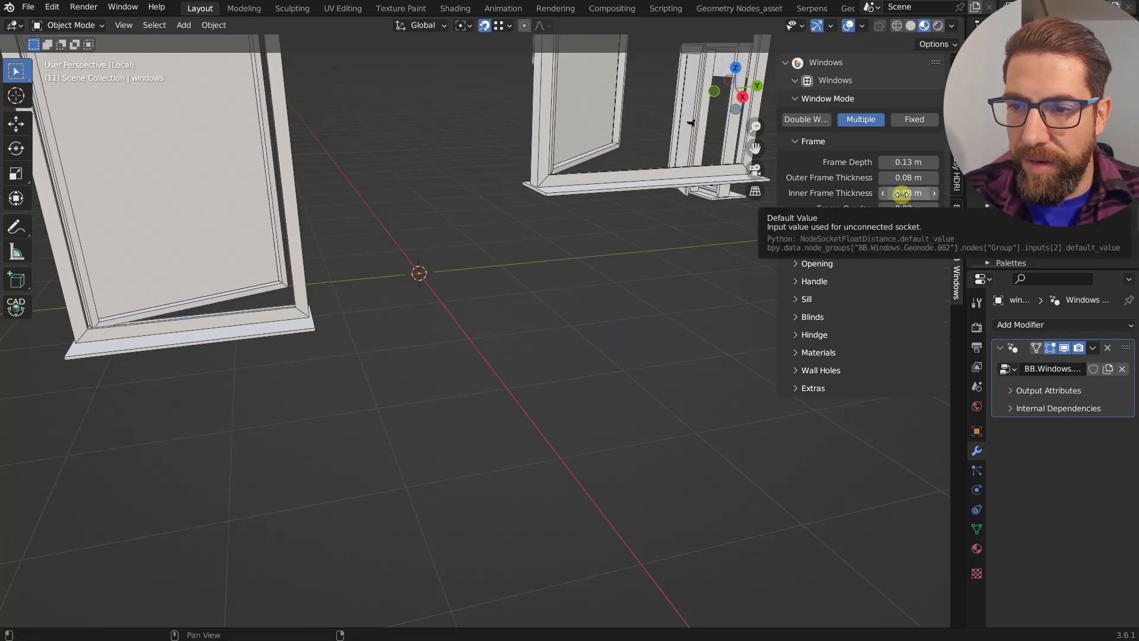
{"action": "left_click_drag", "start_coordinate": [903, 193], "coordinate": [622, 354]}
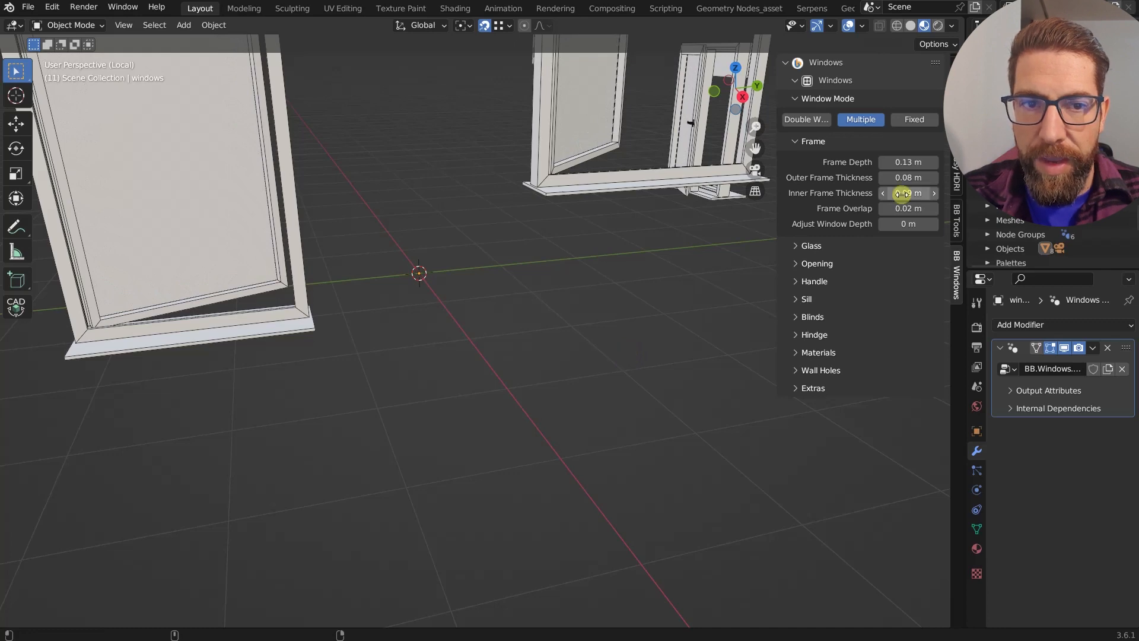
Try a larger Frame Overlap on the window frame up close, and reset it to 0.02 m.
{"action": "scroll", "coordinate": [218, 325], "scroll_direction": "up", "scroll_amount": 5}
{"action": "middle_click_drag", "start_coordinate": [324, 310], "coordinate": [425, 194]}
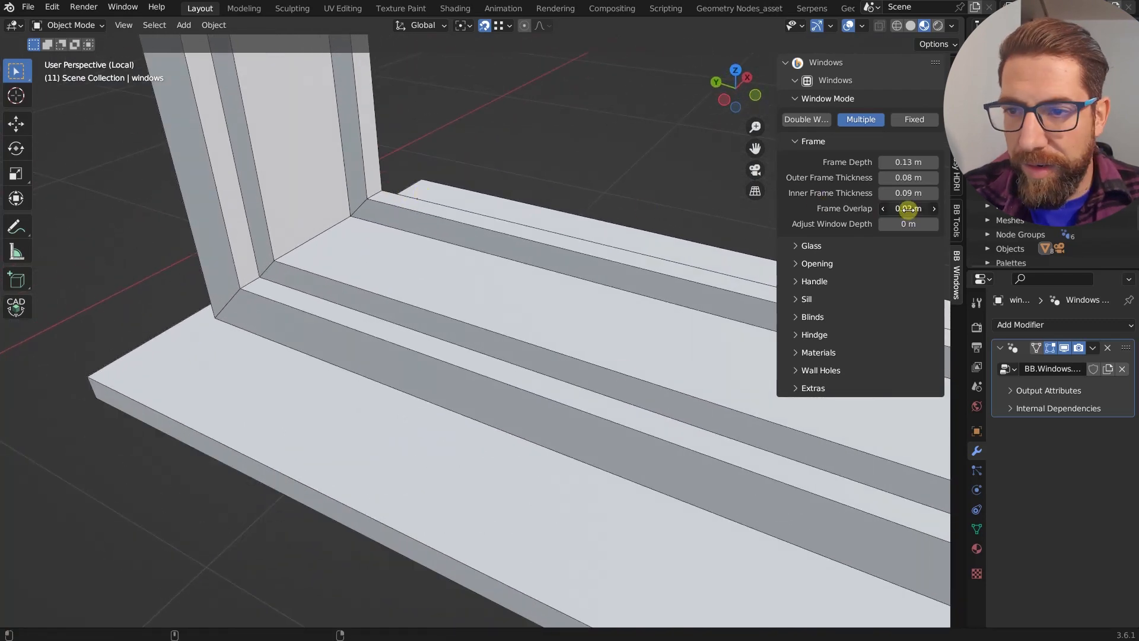
{"action": "left_click_drag", "start_coordinate": [617, 370], "coordinate": [617, 370]}
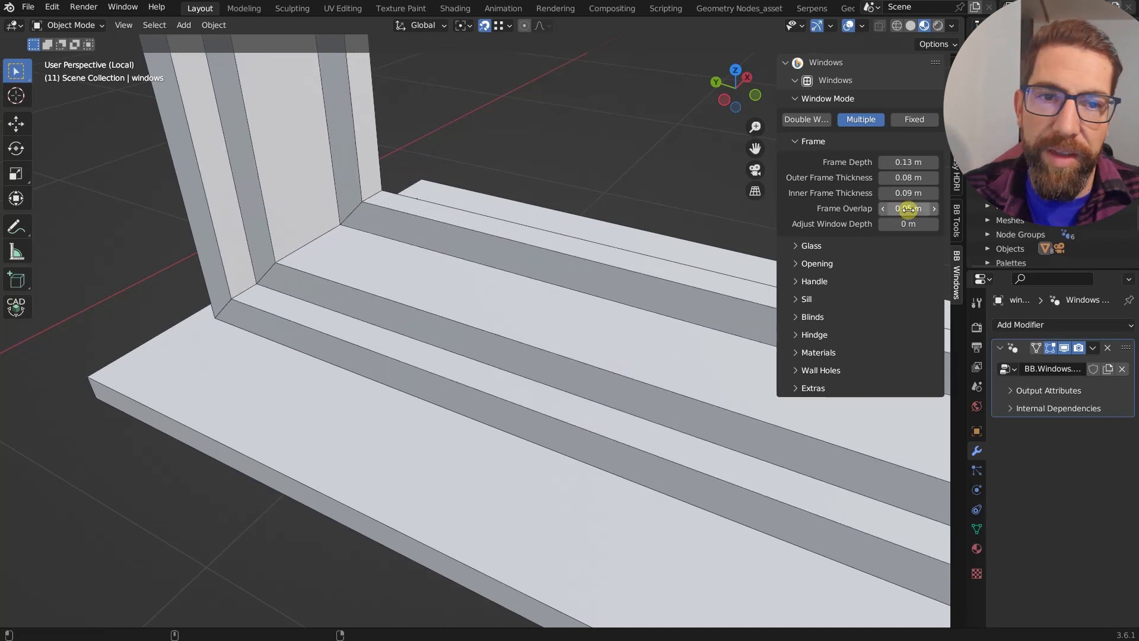
{"action": "left_click", "coordinate": [908, 209]}
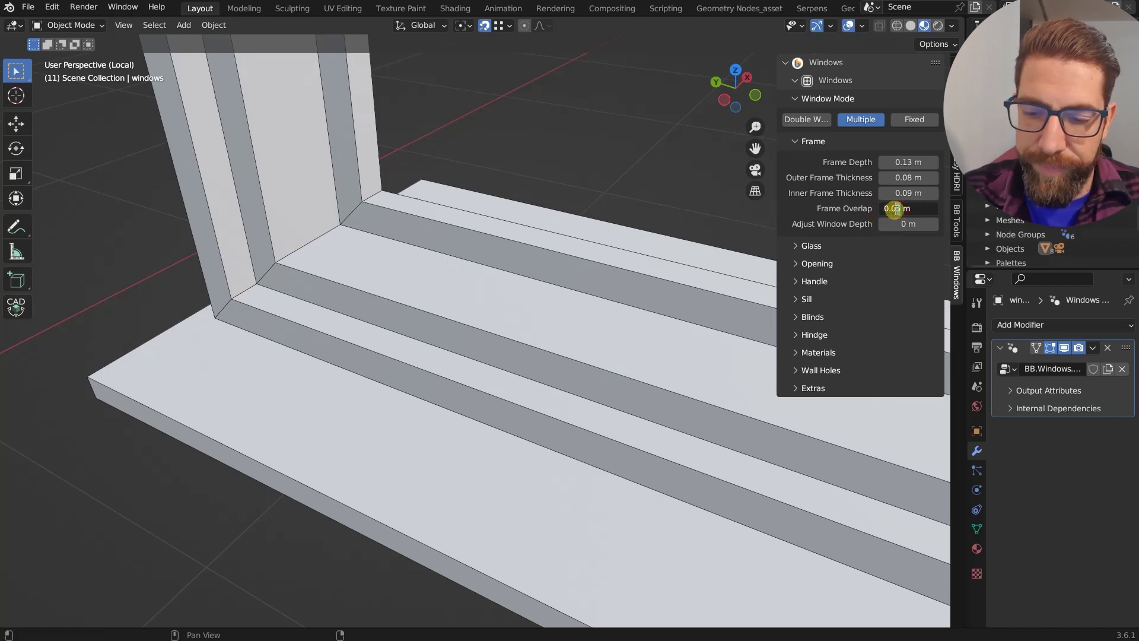
{"action": "key", "text": "Return"}
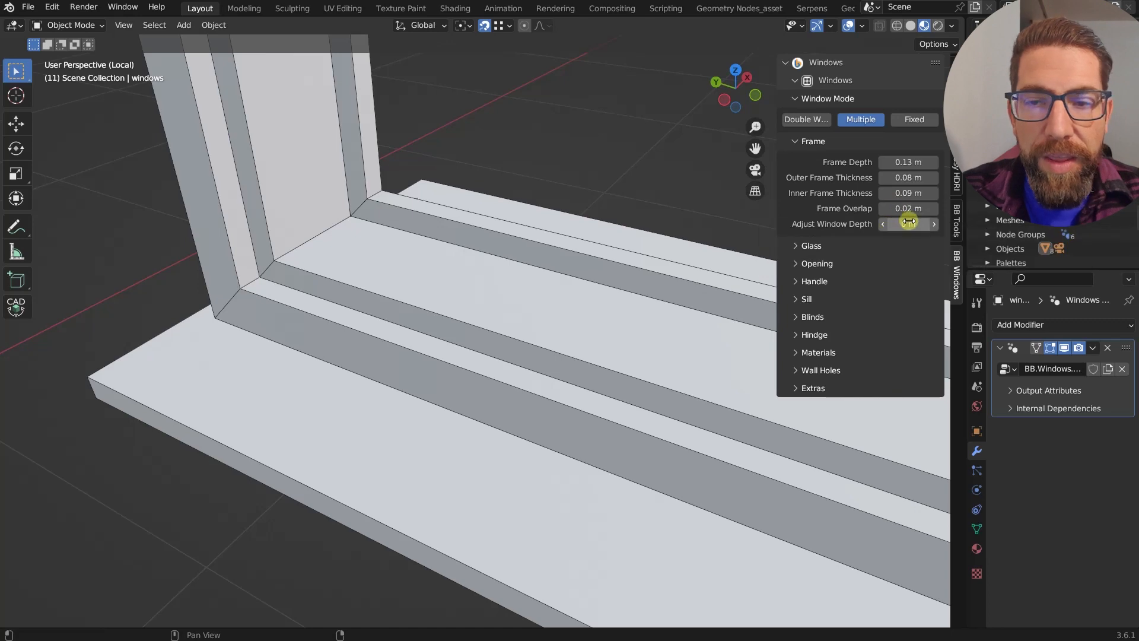
Exit local view to bring back the house and try different Adjust Window Depth values, returning to 0 m.
{"action": "scroll", "coordinate": [456, 263], "scroll_direction": "up", "scroll_amount": 2}
{"action": "scroll", "coordinate": [456, 264], "scroll_direction": "down", "scroll_amount": 8}
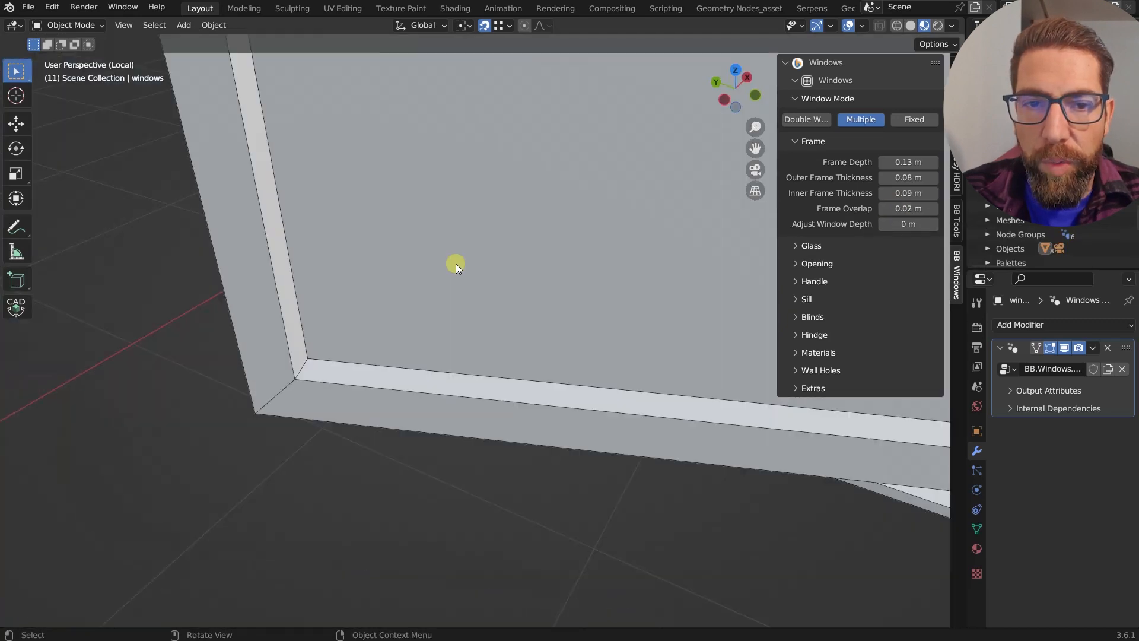
{"action": "middle_click_drag", "start_coordinate": [456, 263], "coordinate": [499, 230]}
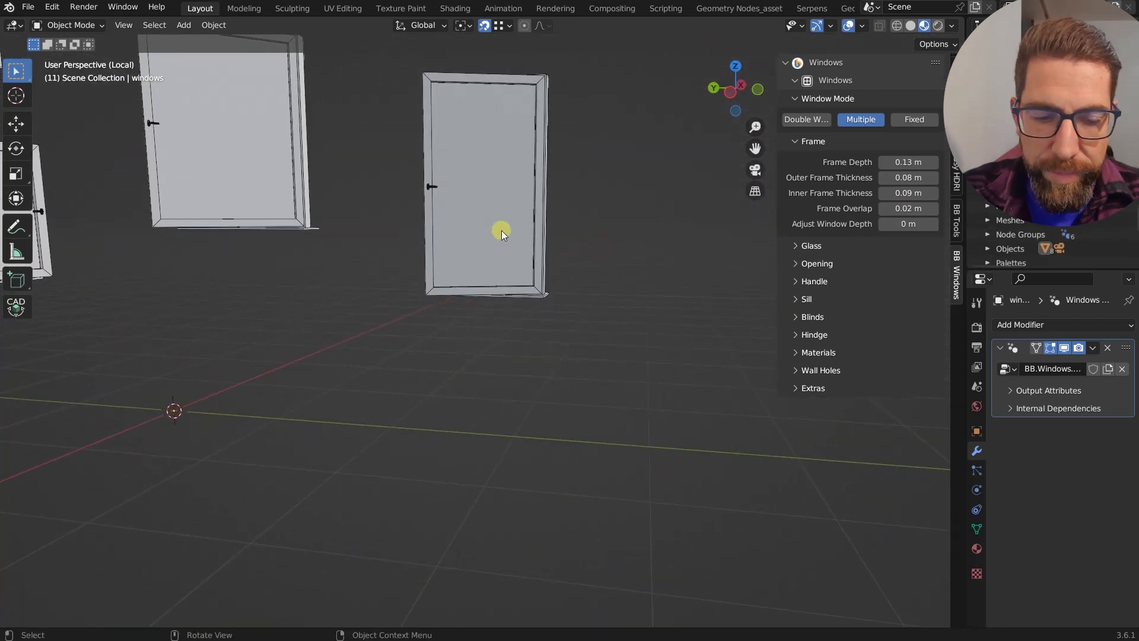
{"action": "key", "text": "KP_Divide"}
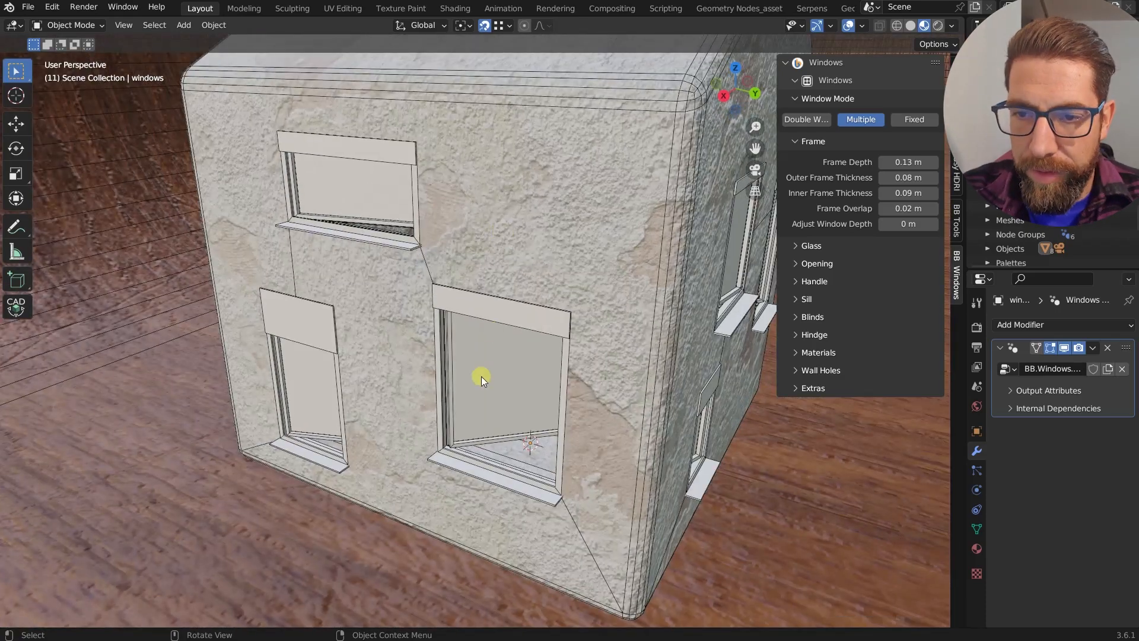
{"action": "mouse_move", "coordinate": [482, 377]}
{"action": "middle_mouse_down"}
{"action": "mouse_move", "coordinate": [537, 377]}
{"action": "mouse_move", "coordinate": [464, 369]}
{"action": "middle_mouse_up"}
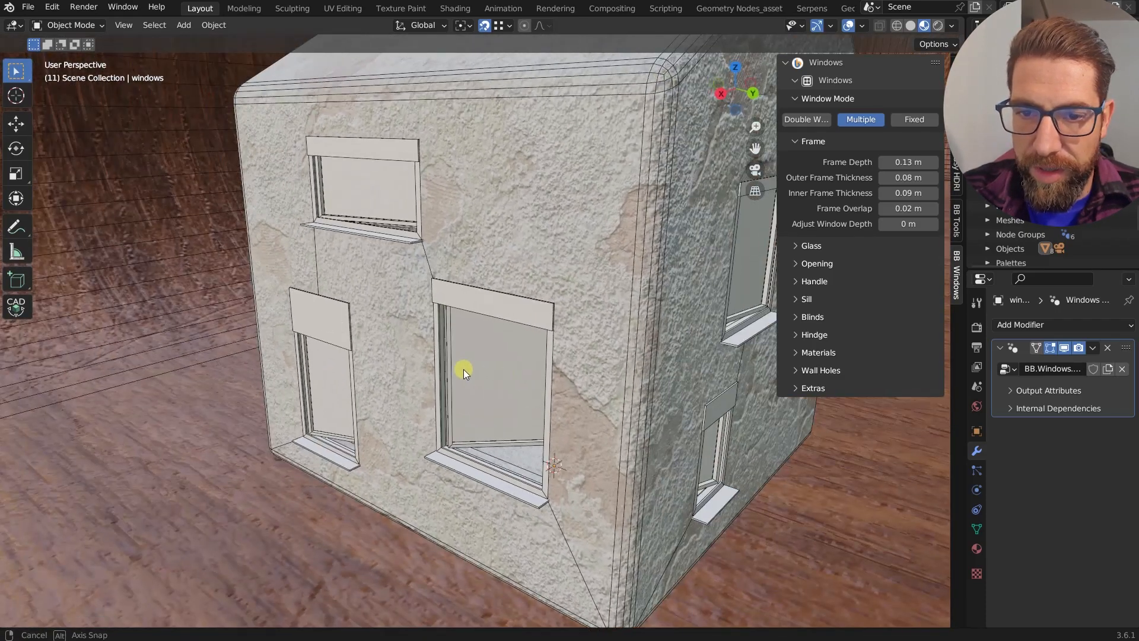
{"action": "scroll", "coordinate": [464, 369], "scroll_direction": "down", "scroll_amount": 8}
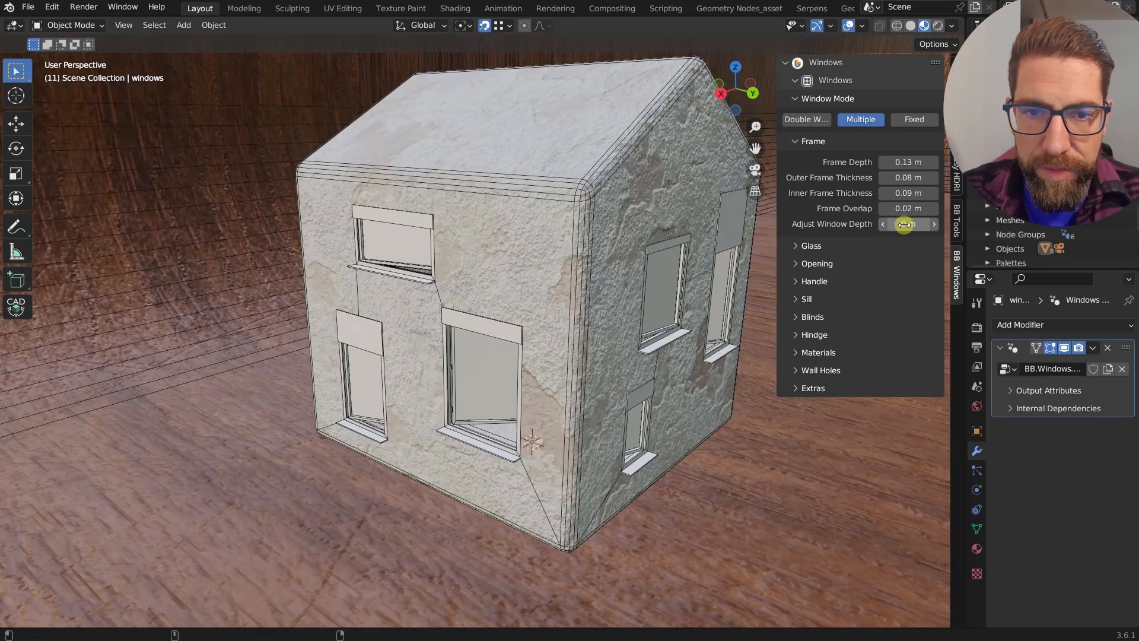
{"action": "left_click_drag", "start_coordinate": [905, 225], "coordinate": [631, 382]}
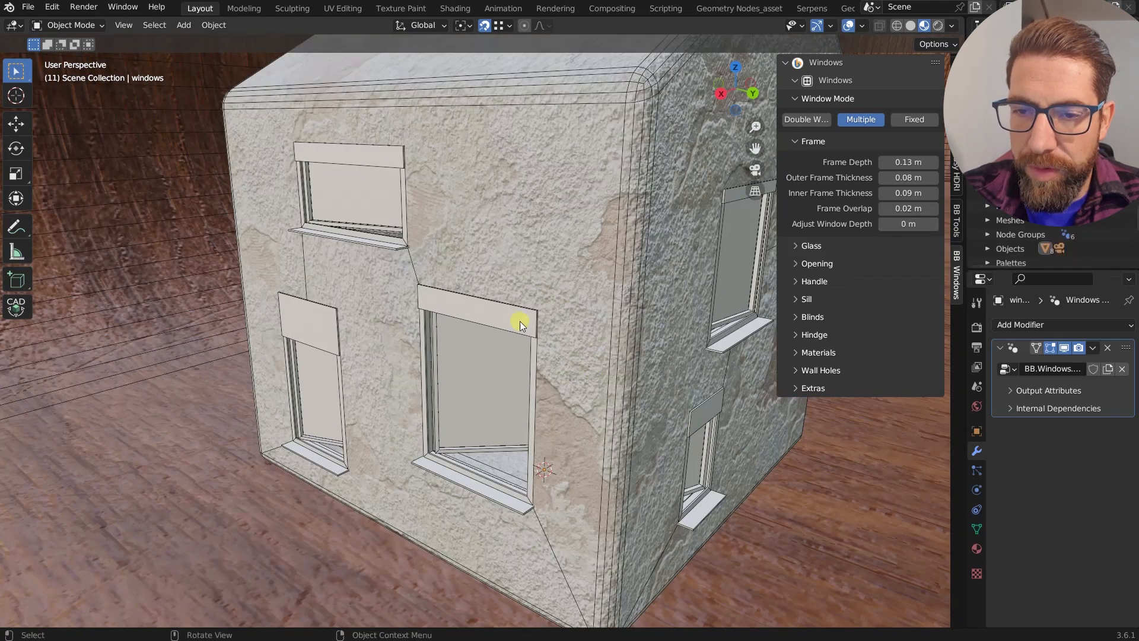
Inspect the window up close against the wall, and set Adjust Window Depth to 0.14 m.
{"action": "scroll", "coordinate": [519, 320], "scroll_direction": "down", "scroll_amount": 2}
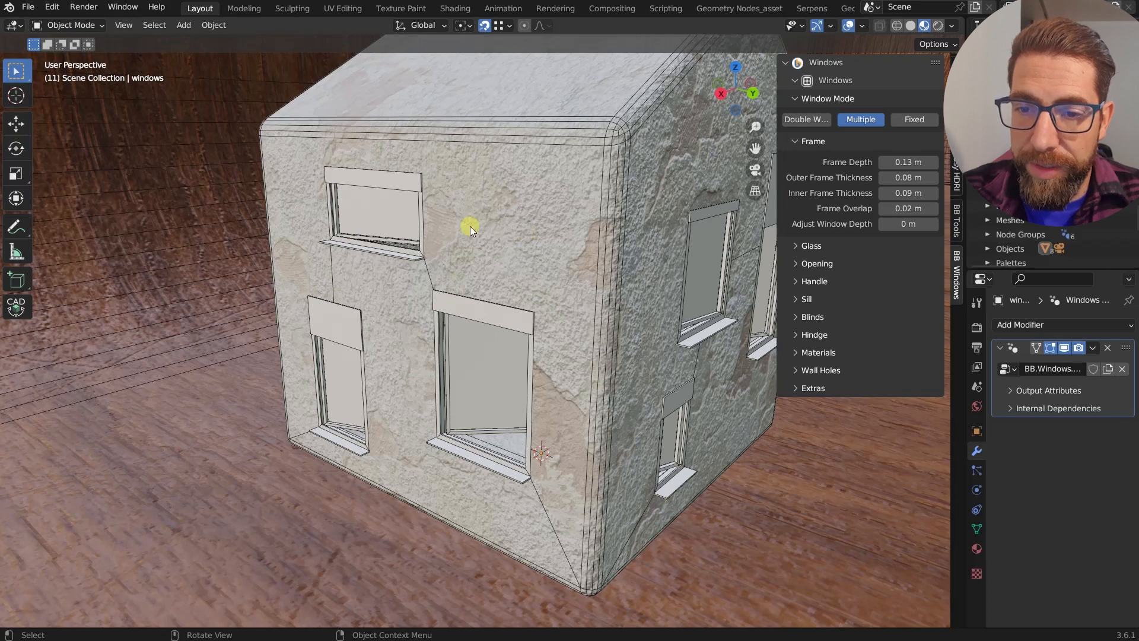
{"action": "scroll", "coordinate": [443, 455], "scroll_direction": "up", "scroll_amount": 6}
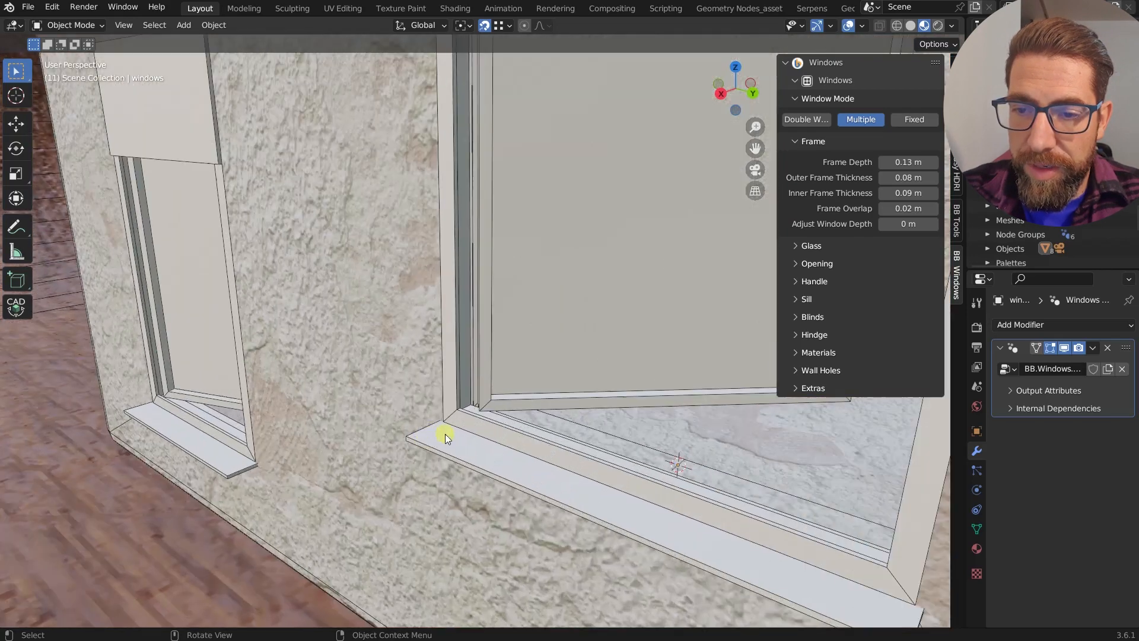
{"action": "middle_click_drag", "start_coordinate": [445, 433], "coordinate": [415, 418]}
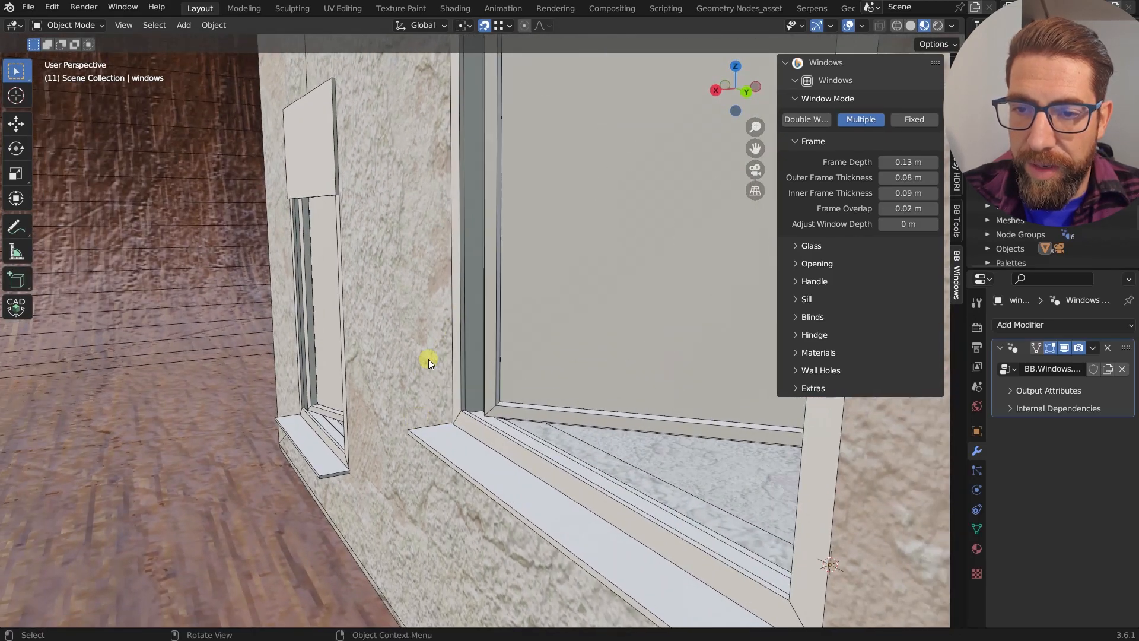
{"action": "scroll", "coordinate": [428, 358], "scroll_direction": "down", "scroll_amount": 4}
{"action": "scroll", "coordinate": [432, 330], "scroll_direction": "up", "scroll_amount": 2}
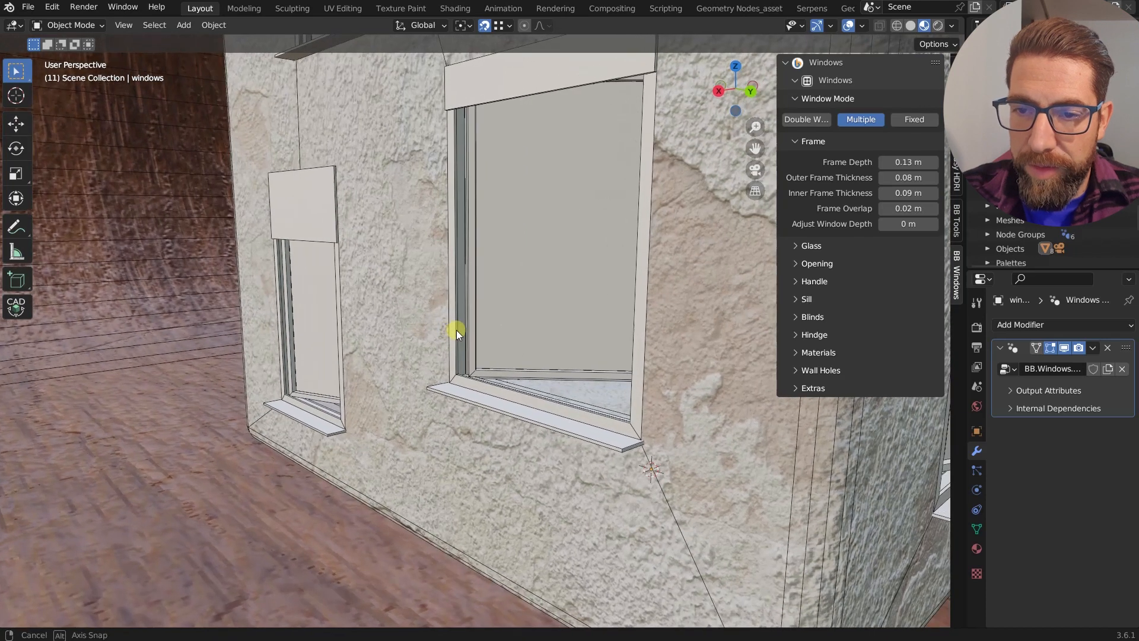
{"action": "left_click_drag", "start_coordinate": [909, 223], "coordinate": [635, 382]}
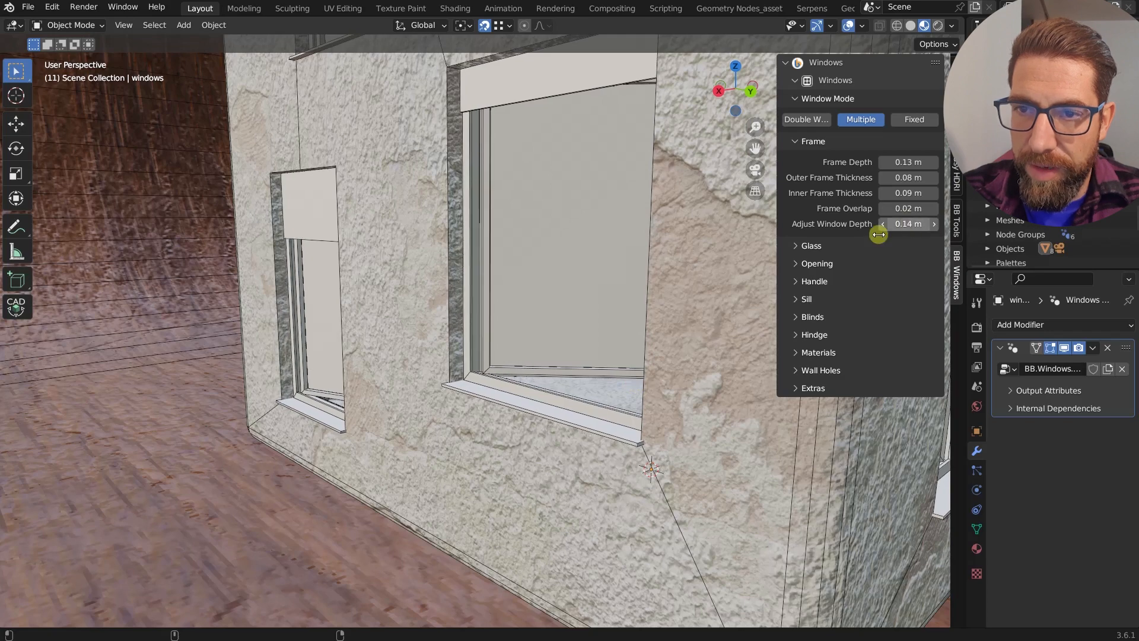
{"action": "scroll", "coordinate": [433, 312], "scroll_direction": "down", "scroll_amount": 5}
{"action": "middle_click_drag", "start_coordinate": [433, 312], "coordinate": [467, 315]}
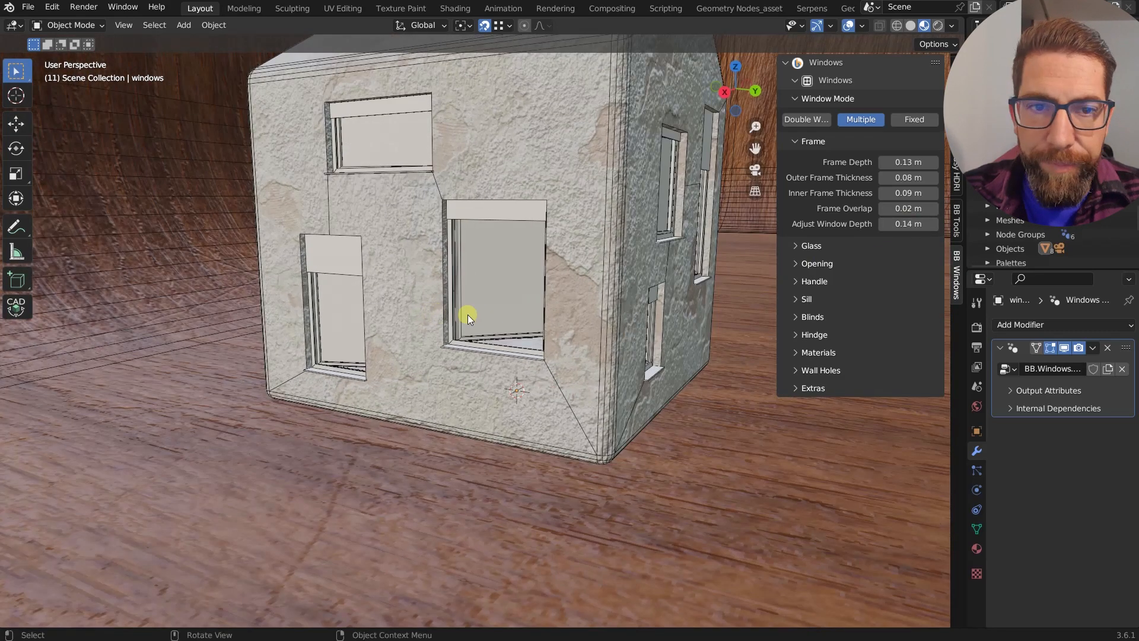
Open the Glass settings, hide the glass of the windows and show it again.
{"action": "left_click", "coordinate": [801, 143]}
{"action": "left_click", "coordinate": [794, 159]}
{"action": "scroll", "coordinate": [461, 287], "scroll_direction": "up", "scroll_amount": 6}
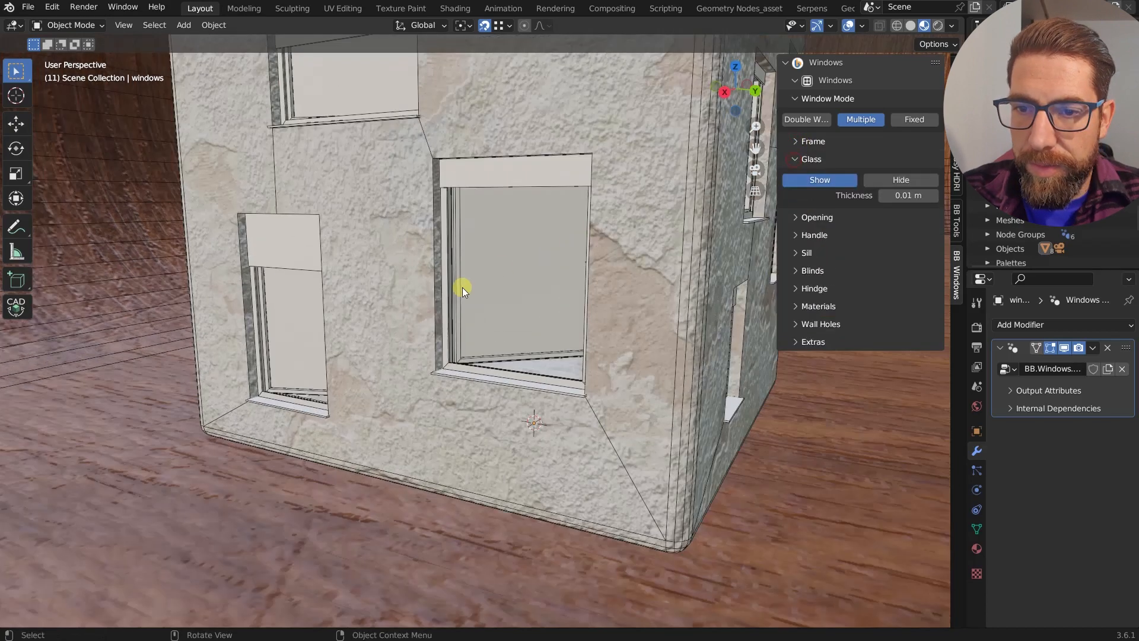
{"action": "middle_click_drag", "start_coordinate": [530, 317], "coordinate": [562, 320]}
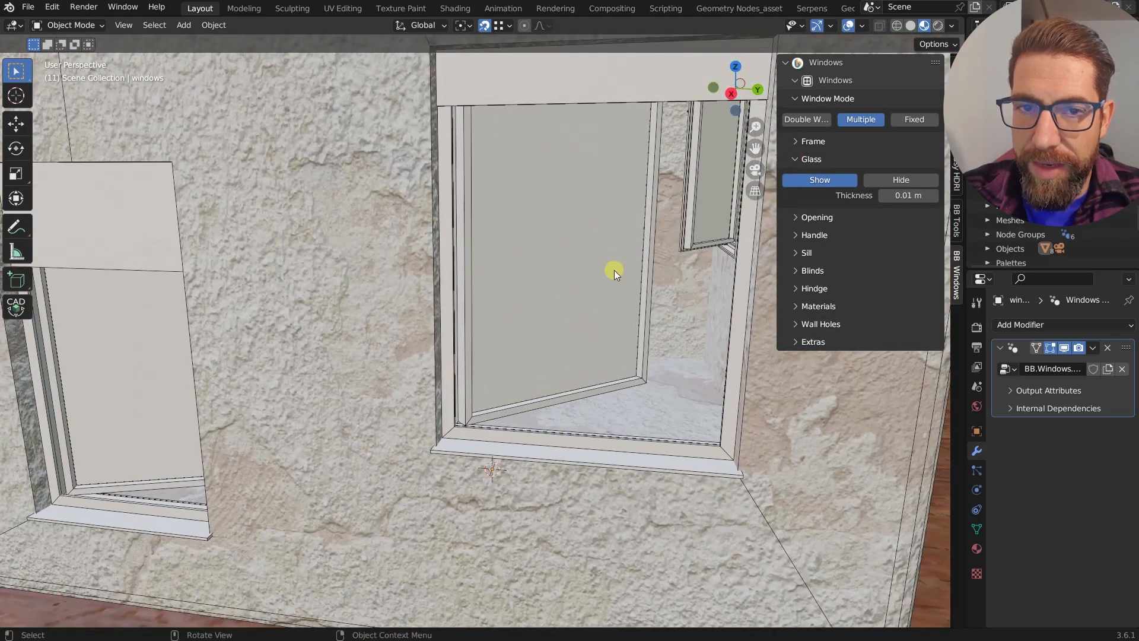
{"action": "left_click", "coordinate": [908, 179]}
{"action": "middle_click_drag", "start_coordinate": [707, 319], "coordinate": [547, 383]}
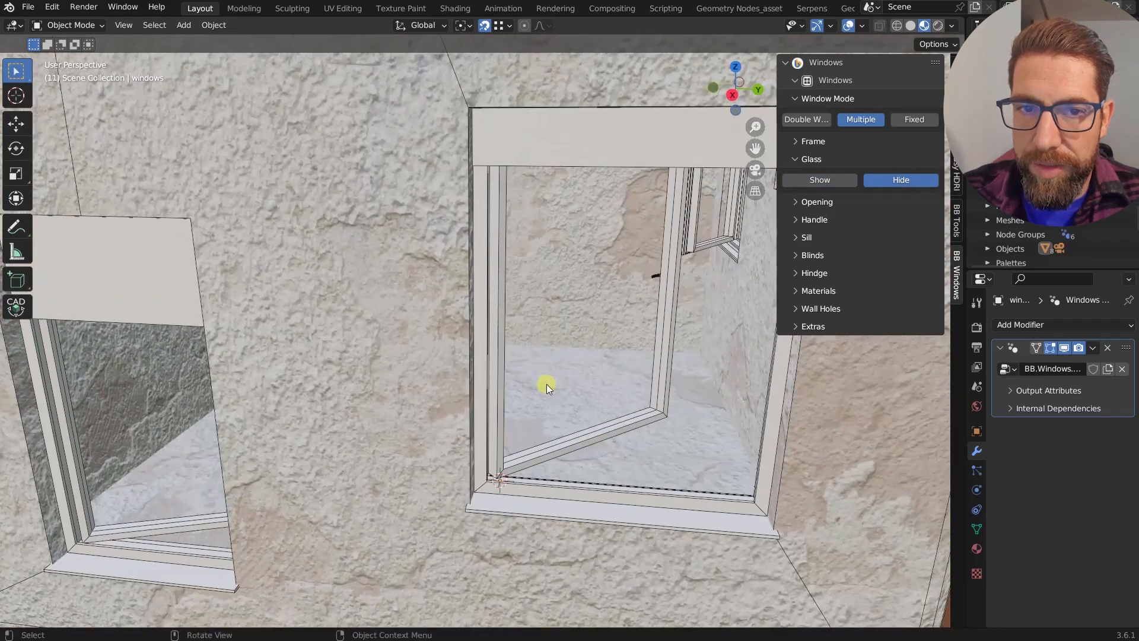
{"action": "left_click", "coordinate": [822, 181]}
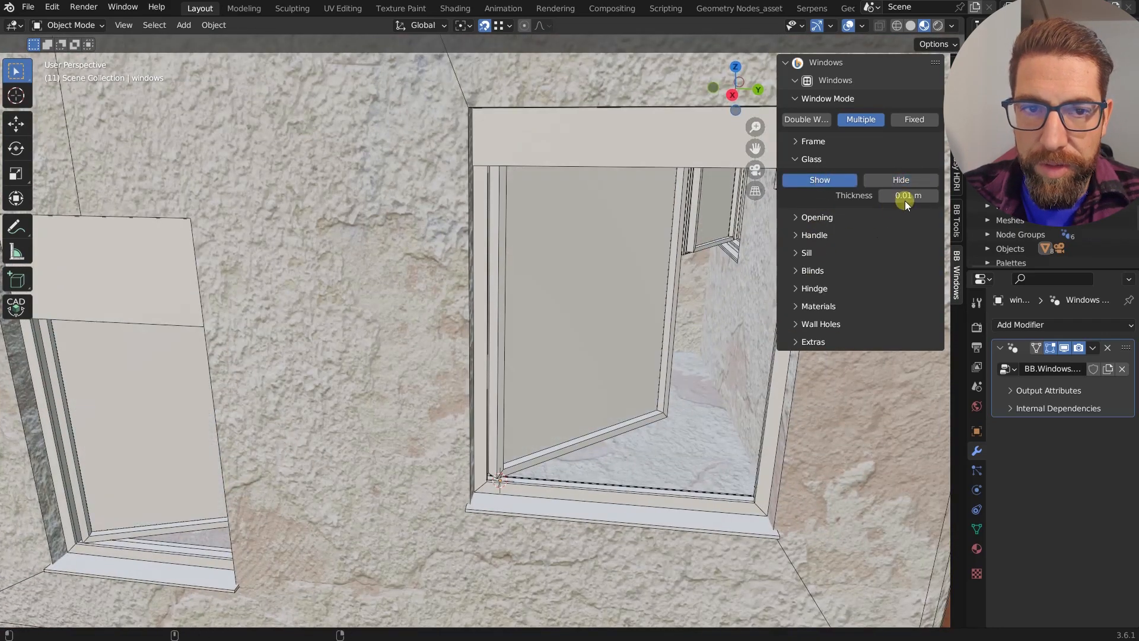
Try glass Thickness values of 0 m and 0.1 m, and reset the thickness to 0.01 m.
{"action": "left_click_drag", "start_coordinate": [906, 201], "coordinate": [618, 356]}
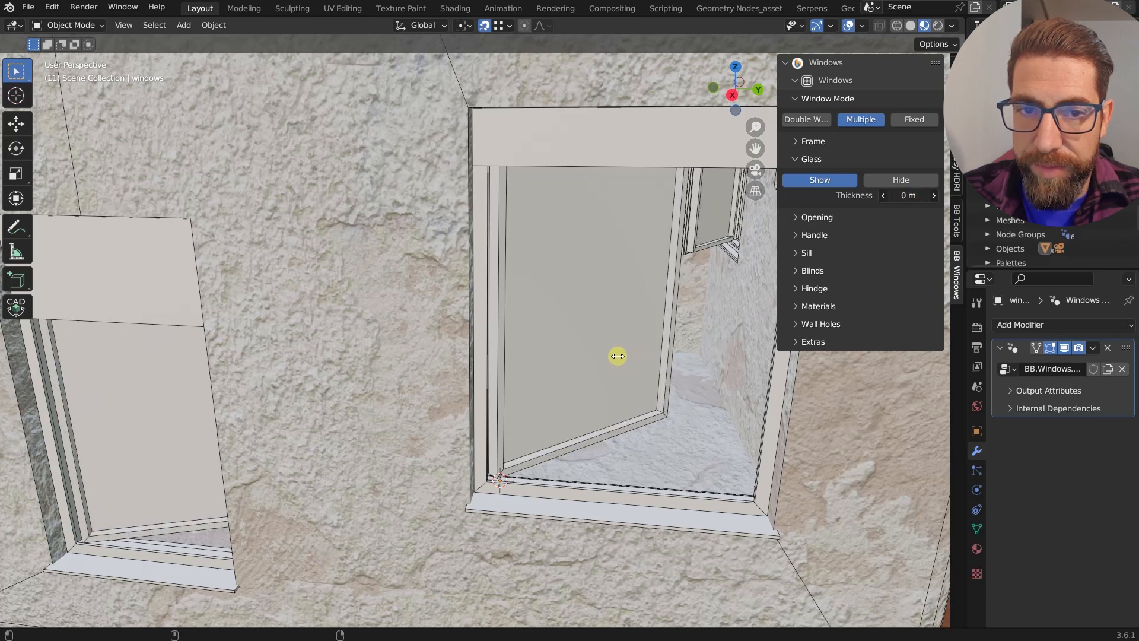
{"action": "left_click", "coordinate": [926, 196]}
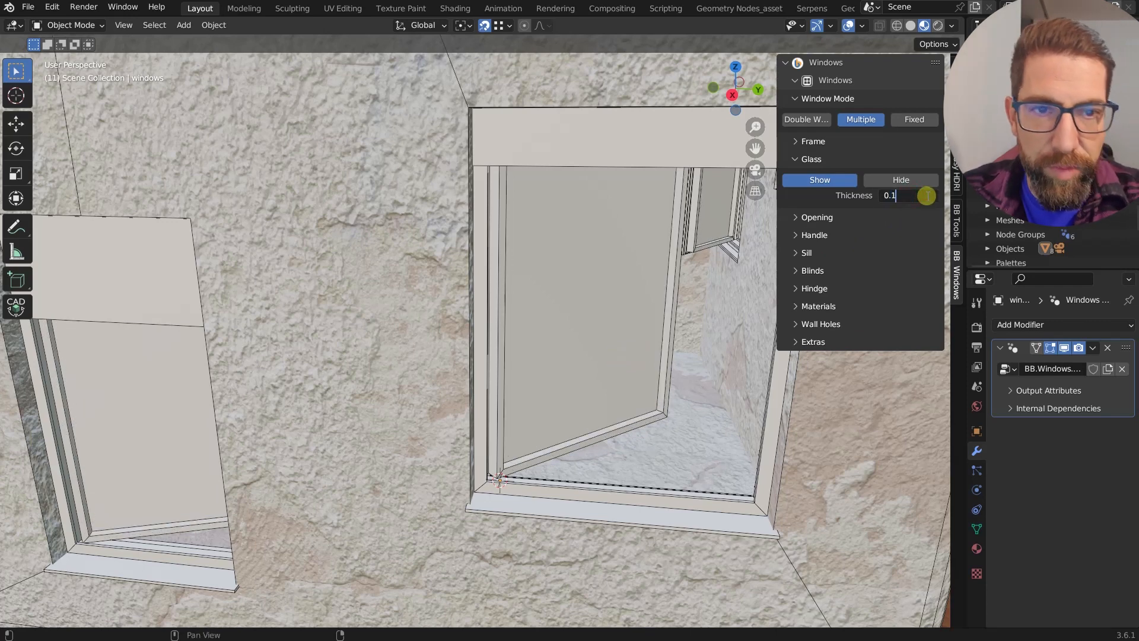
{"action": "type", "text": "0.1"}
{"action": "key", "text": "Return"}
{"action": "left_click", "coordinate": [925, 196]}
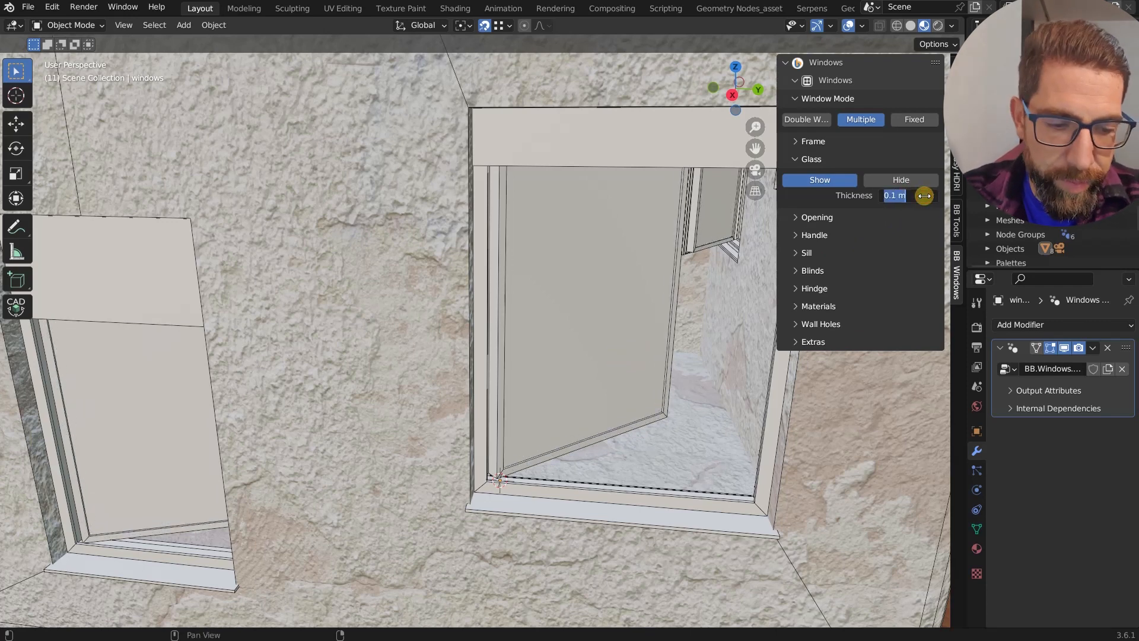
{"action": "type", "text": "0.01"}
{"action": "key", "text": "Return"}
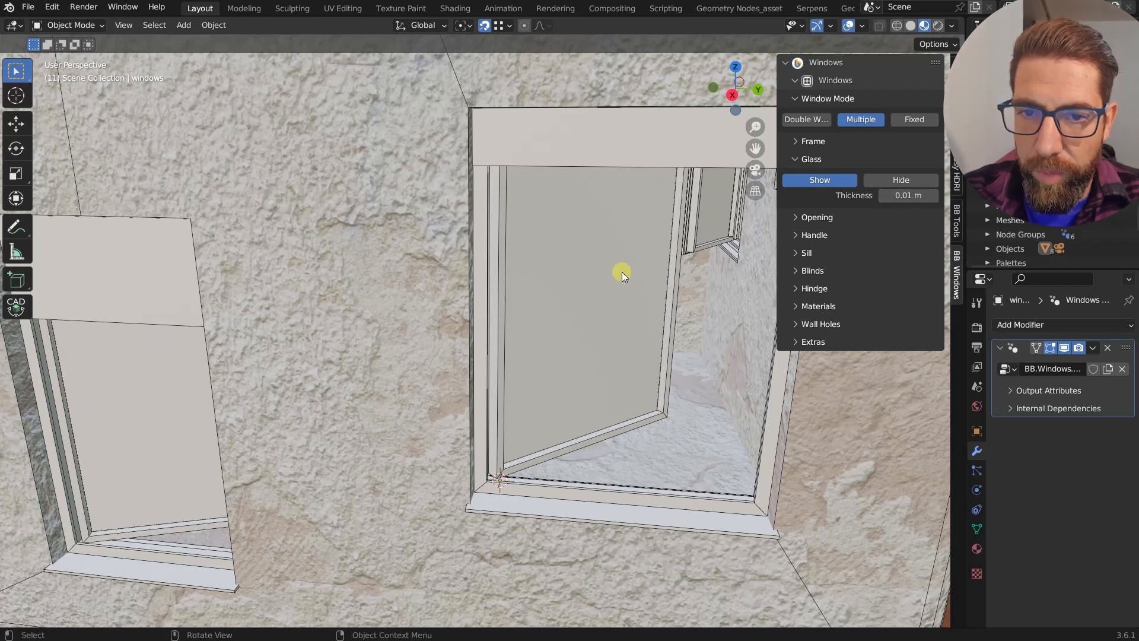
{"action": "scroll", "coordinate": [622, 272], "scroll_direction": "down", "scroll_amount": 5}
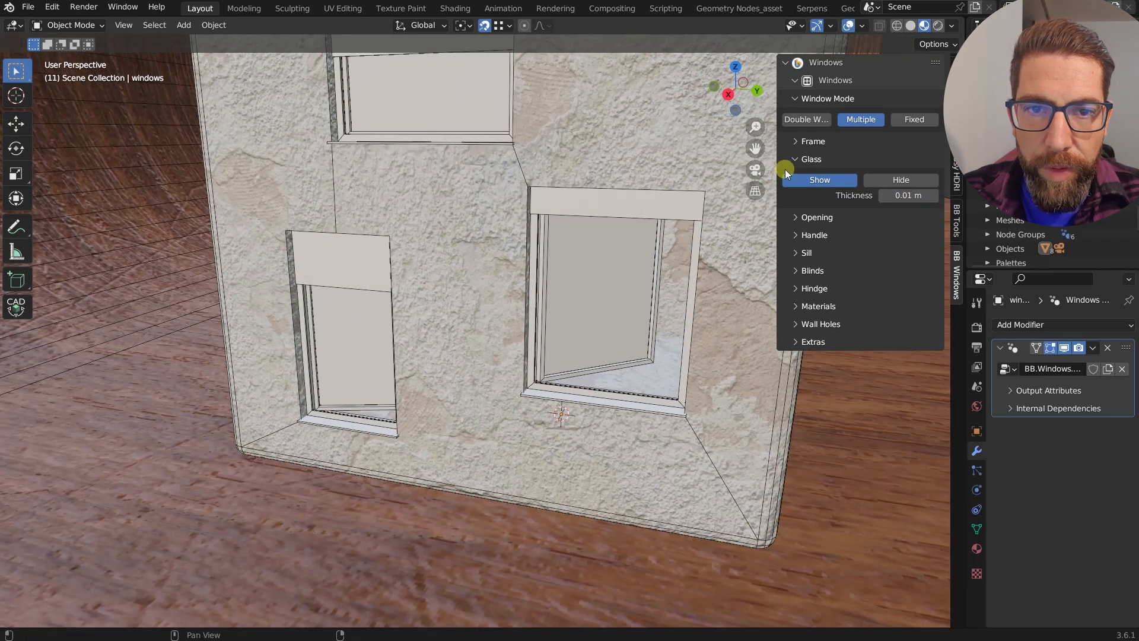
Open the Opening settings and isolate the windows object in local view, seen from above.
{"action": "left_click", "coordinate": [793, 159]}
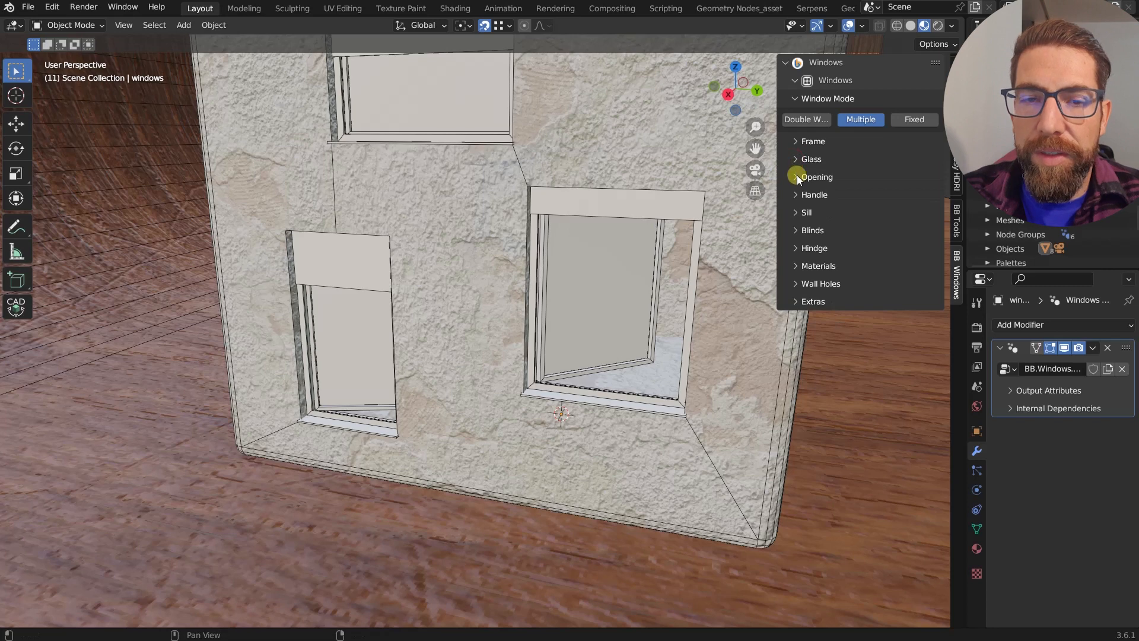
{"action": "left_click", "coordinate": [796, 177]}
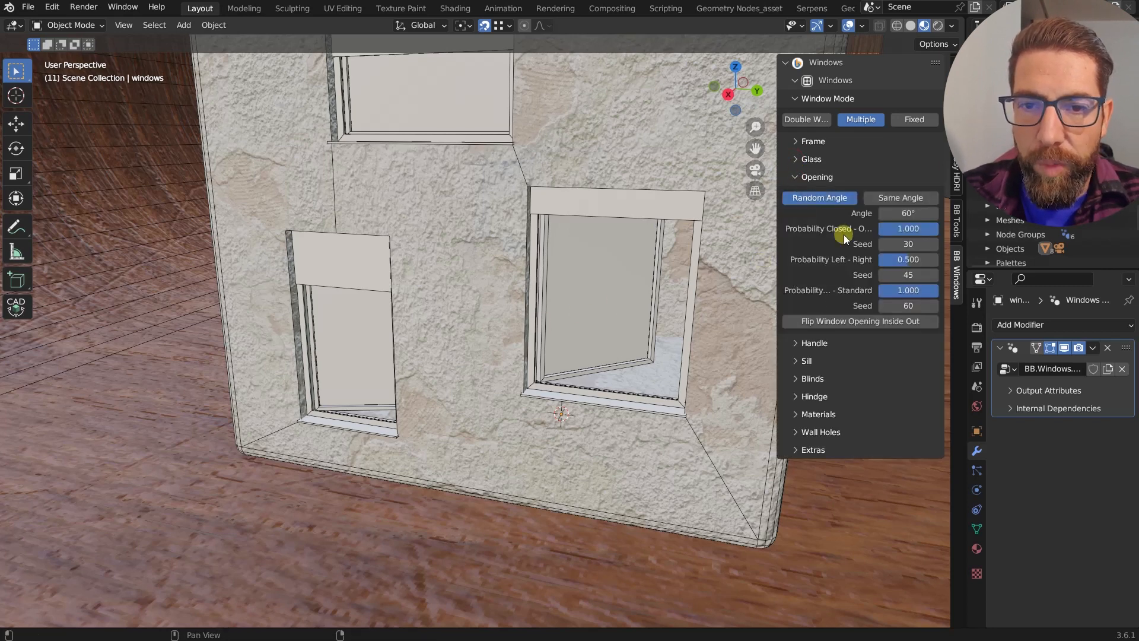
{"action": "scroll", "coordinate": [542, 305], "scroll_direction": "down", "scroll_amount": 5}
{"action": "middle_click_drag", "start_coordinate": [571, 329], "coordinate": [526, 312]}
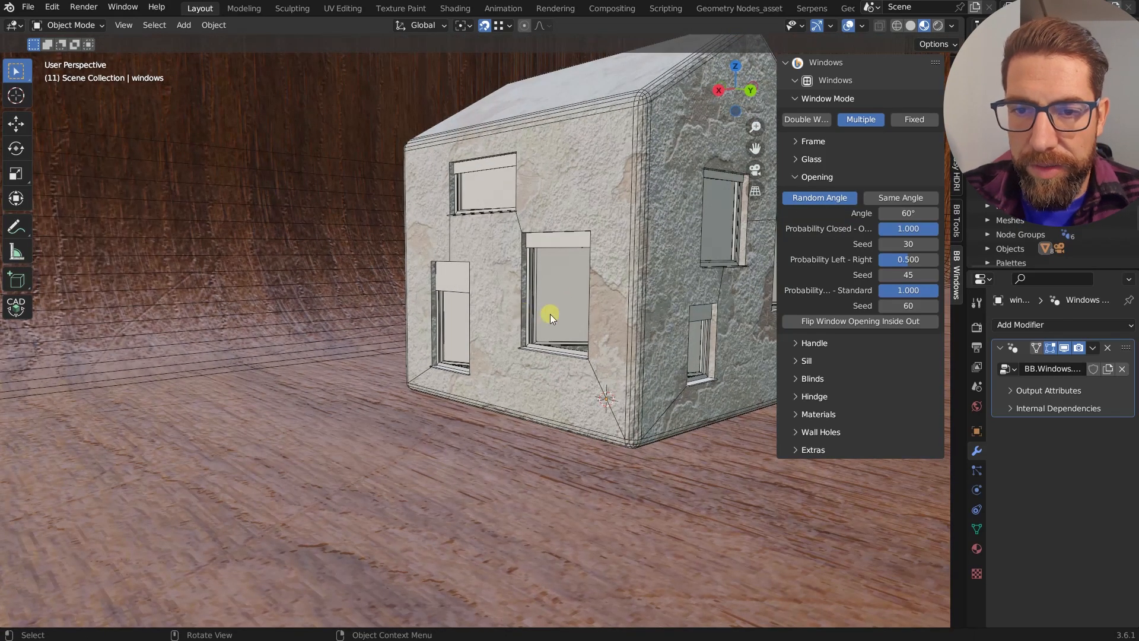
{"action": "left_click", "coordinate": [550, 315]}
{"action": "key", "text": "KP_Divide"}
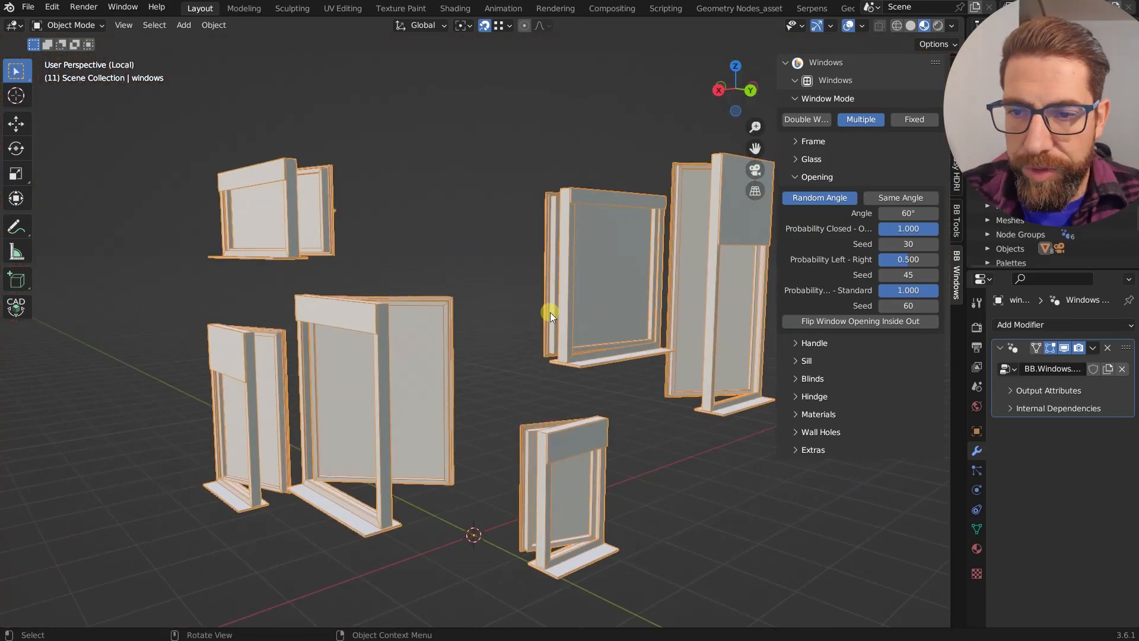
{"action": "scroll", "coordinate": [550, 312], "scroll_direction": "down", "scroll_amount": 4}
{"action": "middle_click_drag", "start_coordinate": [542, 295], "coordinate": [586, 261]}
{"action": "scroll", "coordinate": [556, 311], "scroll_direction": "up", "scroll_amount": 4}
{"action": "middle_click_drag", "start_coordinate": [624, 244], "coordinate": [572, 245]}
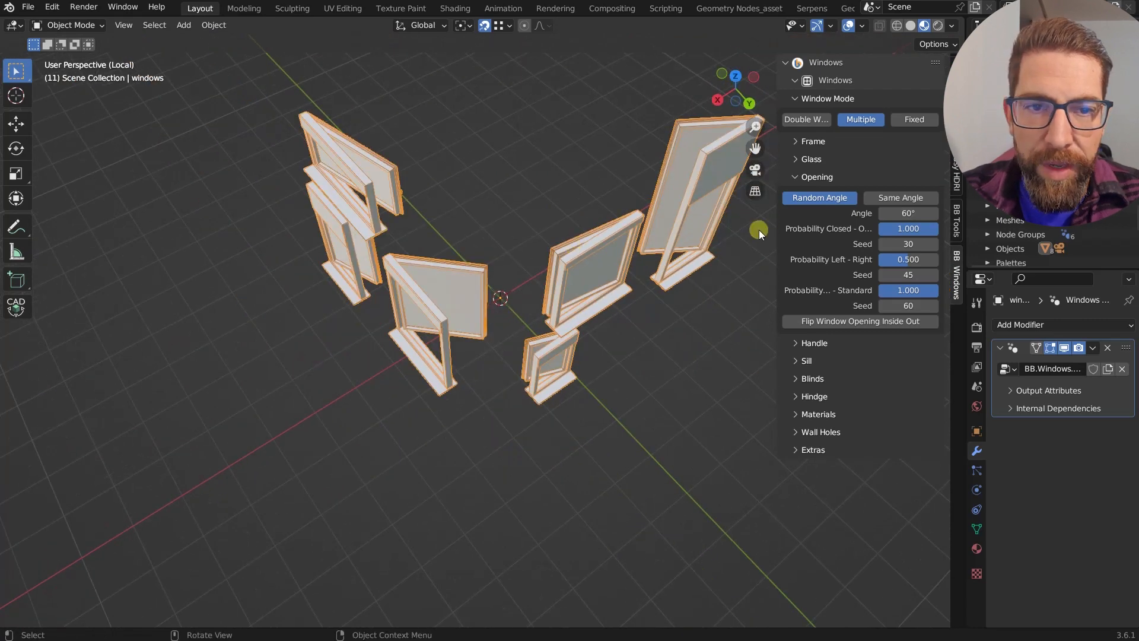
Switch the window opening to Same Angle and set the Maximum Angle to 38.9°.
{"action": "left_click", "coordinate": [900, 198]}
{"action": "middle_click_drag", "start_coordinate": [567, 246], "coordinate": [460, 320]}
{"action": "left_click_drag", "start_coordinate": [910, 213], "coordinate": [499, 360]}
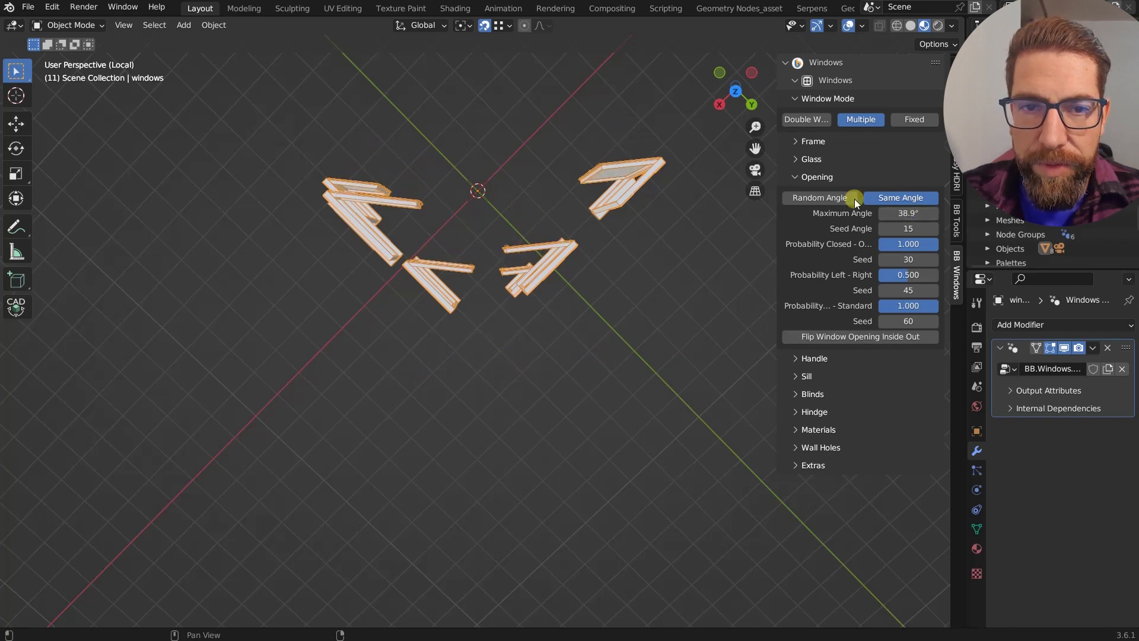
Switch the window opening to Random Angle and set the Angle to 122°.
{"action": "left_click", "coordinate": [836, 197]}
{"action": "middle_click_drag", "start_coordinate": [451, 293], "coordinate": [457, 240]}
{"action": "left_click_drag", "start_coordinate": [907, 213], "coordinate": [541, 383]}
{"action": "middle_click_drag", "start_coordinate": [457, 237], "coordinate": [482, 308]}
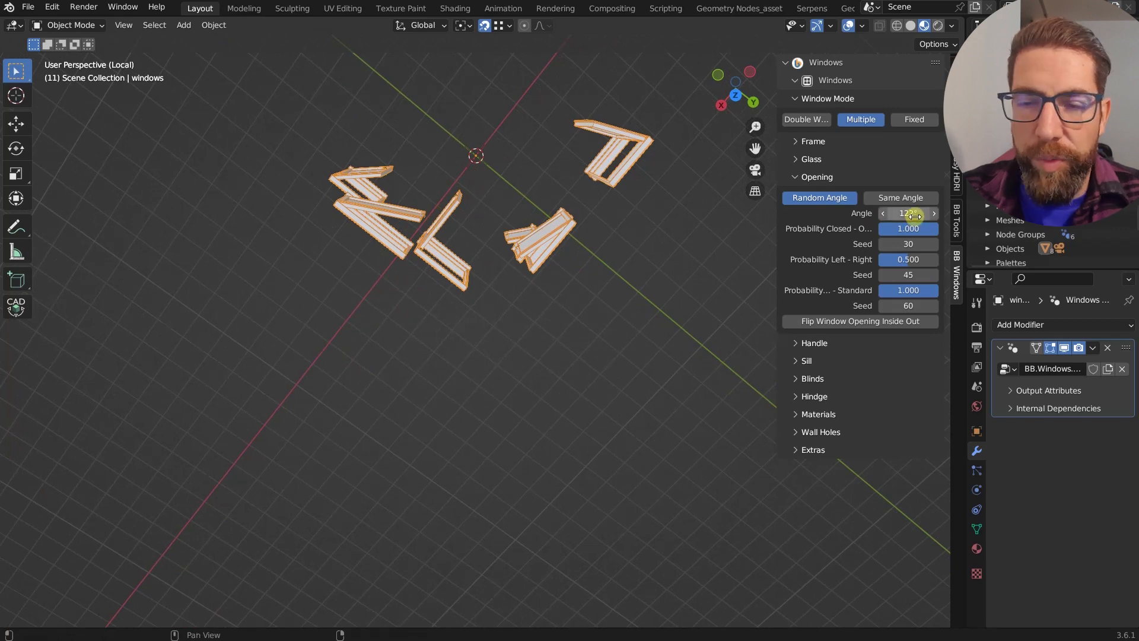
{"action": "middle_click_drag", "start_coordinate": [553, 260], "coordinate": [518, 234]}
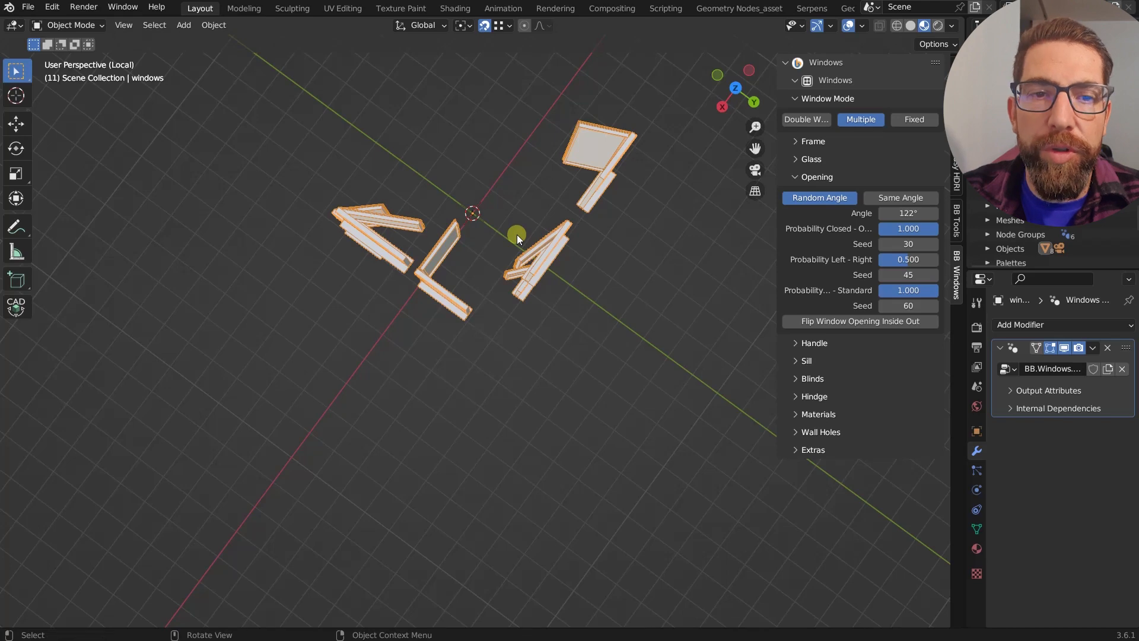
{"action": "middle_click_drag", "start_coordinate": [515, 248], "coordinate": [538, 156]}
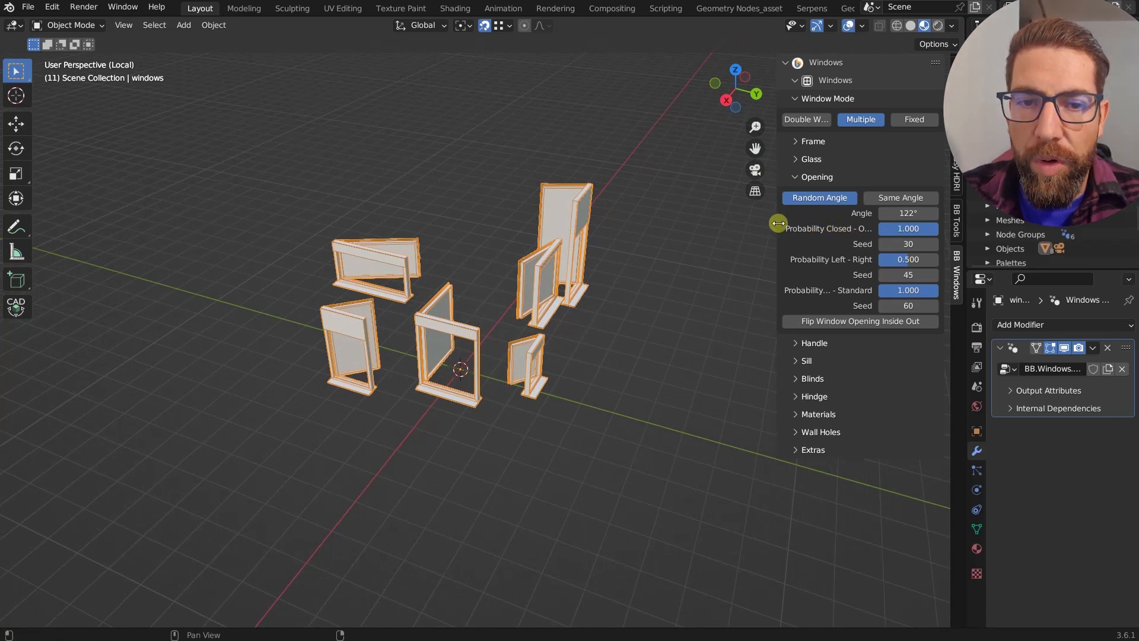
Widen the settings sidebar to read the full labels, and try Probability Closed - Open at 0.000 before restoring 1.000.
{"action": "left_click_drag", "start_coordinate": [778, 223], "coordinate": [733, 221]}
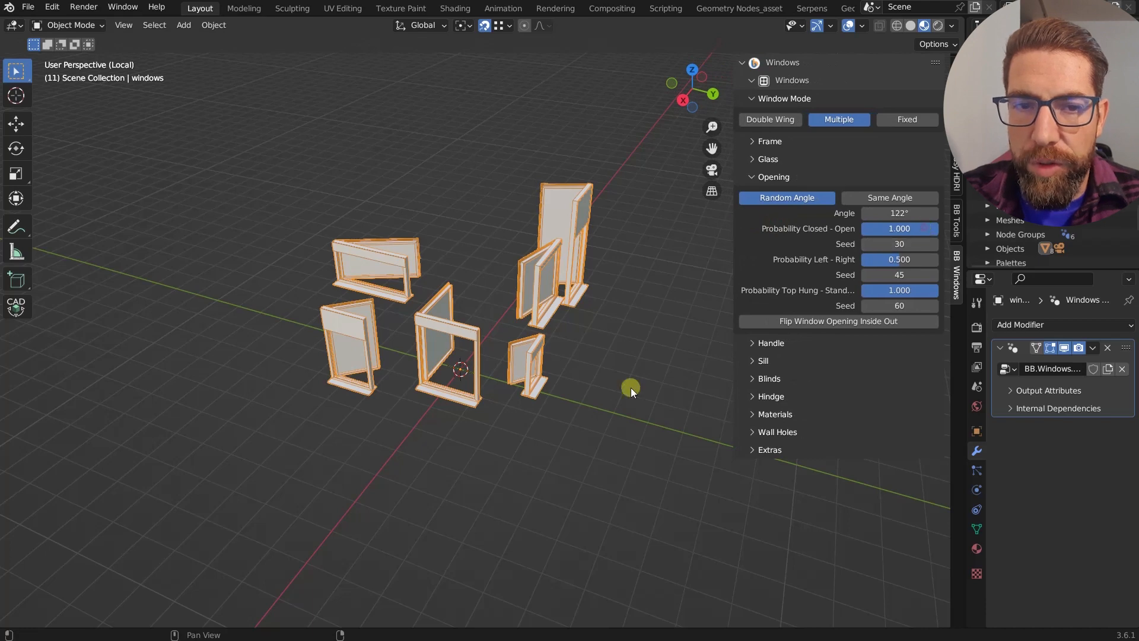
{"action": "left_click_drag", "start_coordinate": [924, 228], "coordinate": [822, 241]}
{"action": "middle_click_drag", "start_coordinate": [617, 255], "coordinate": [539, 255]}
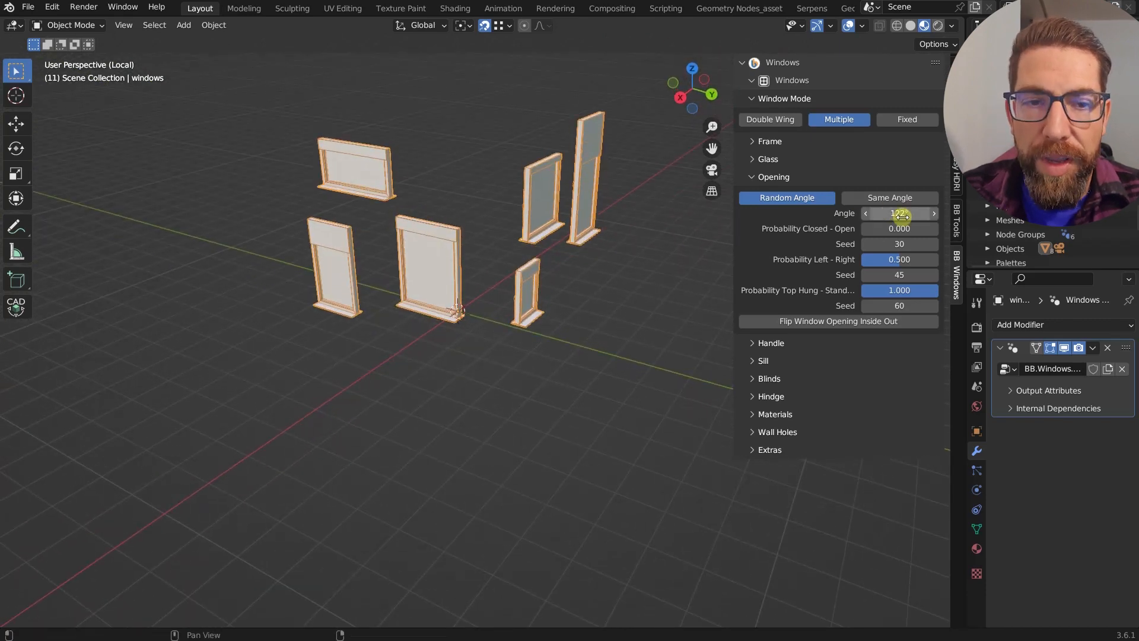
{"action": "left_click_drag", "start_coordinate": [895, 232], "coordinate": [938, 232]}
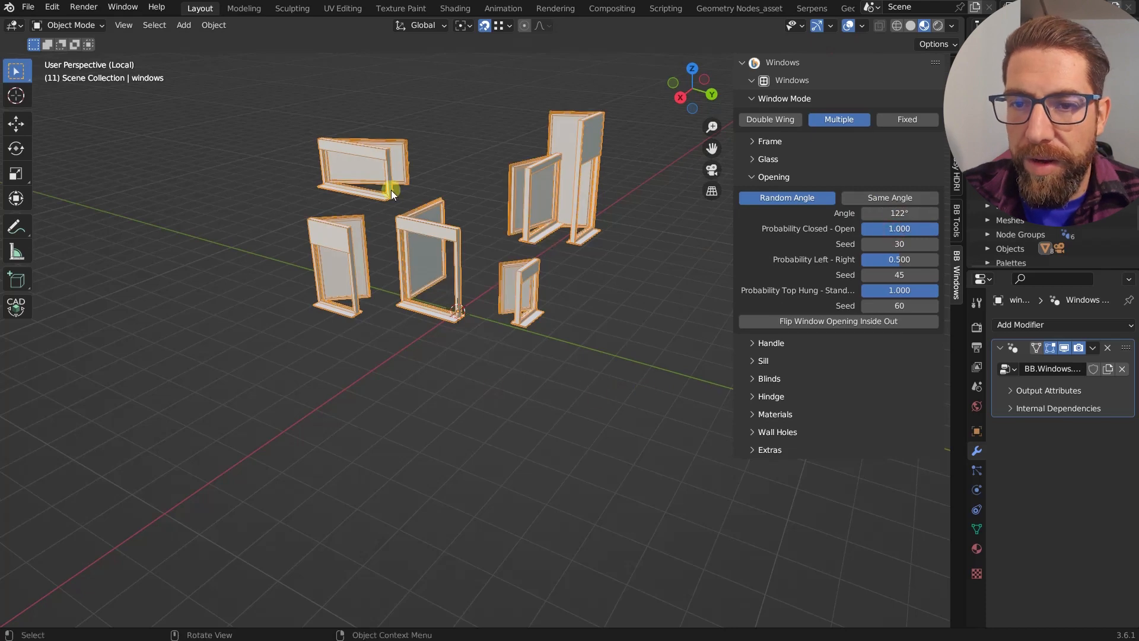
{"action": "middle_click_drag", "start_coordinate": [388, 187], "coordinate": [439, 204]}
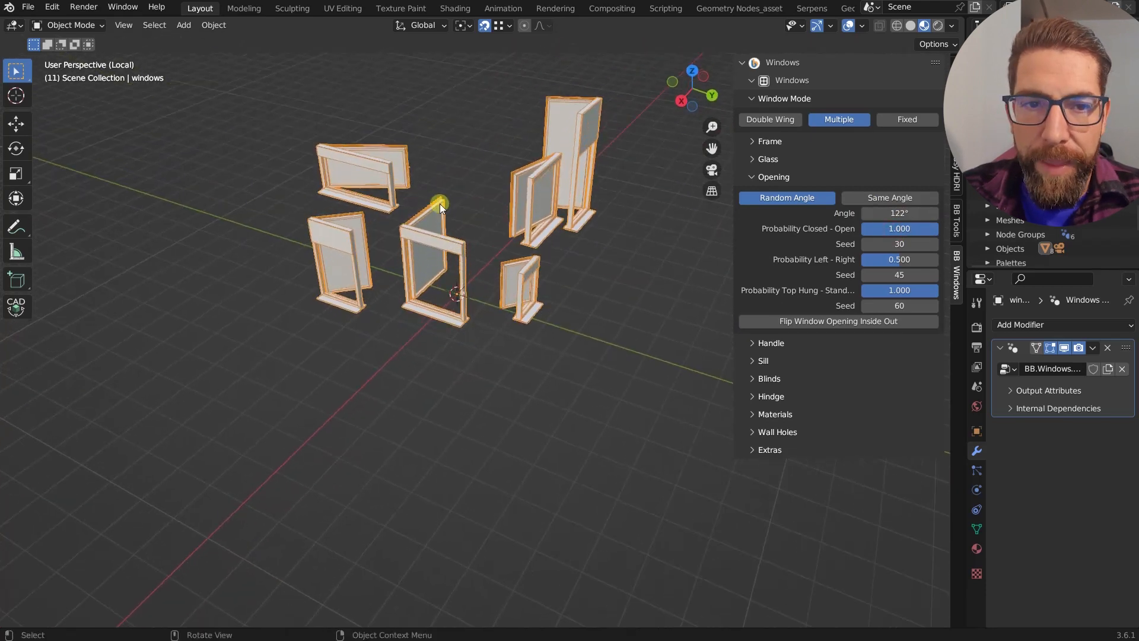
Lower Probability Closed - Open to 0.386 so that only some of the windows open.
{"action": "left_click_drag", "start_coordinate": [917, 230], "coordinate": [898, 231]}
{"action": "left_click_drag", "start_coordinate": [604, 391], "coordinate": [576, 379]}
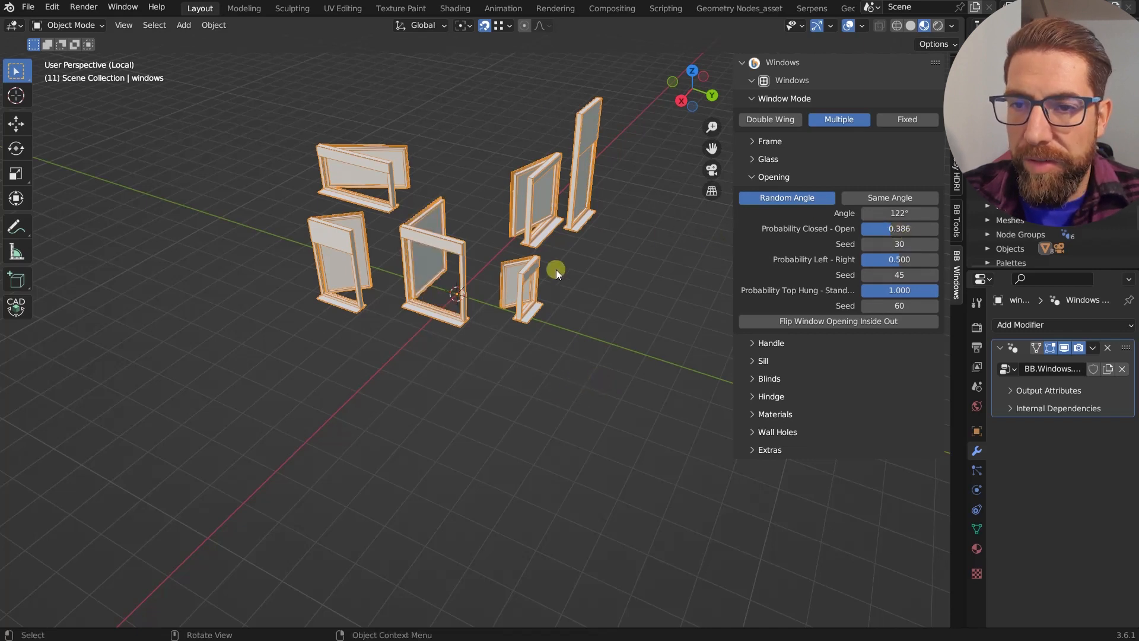
{"action": "middle_click_drag", "start_coordinate": [556, 269], "coordinate": [443, 226]}
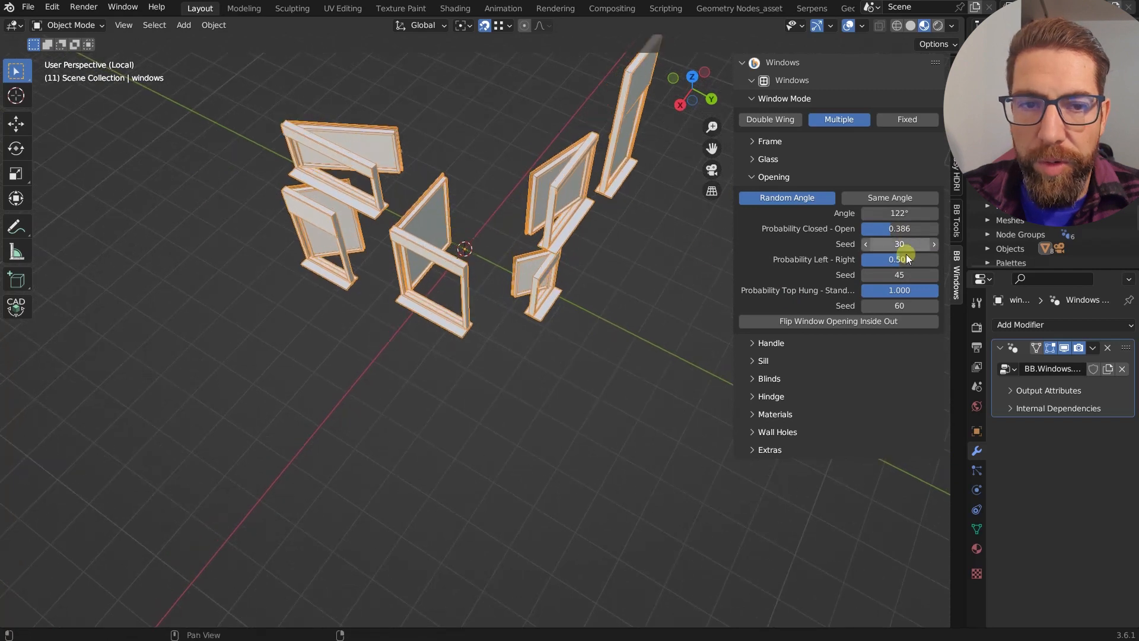
Step the Seed of the closed/open probability up to 40, and set Probability Closed - Open to 1.000.
{"action": "left_click", "coordinate": [932, 245]}
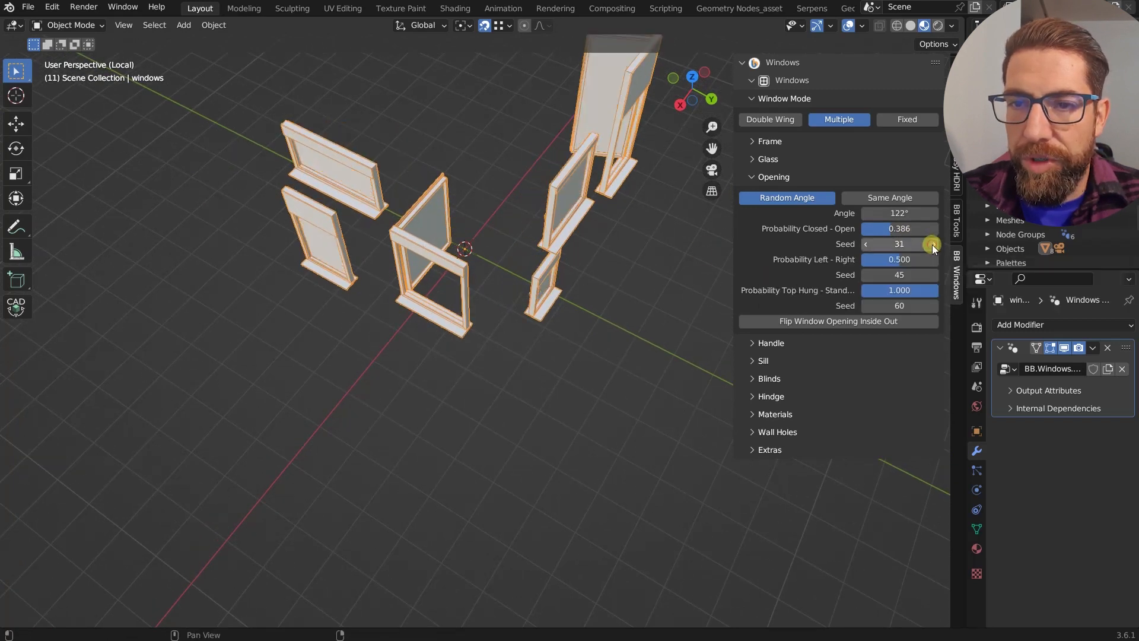
{"action": "left_click", "coordinate": [932, 244]}
{"action": "left_click", "coordinate": [931, 244]}
{"action": "left_click", "coordinate": [932, 244]}
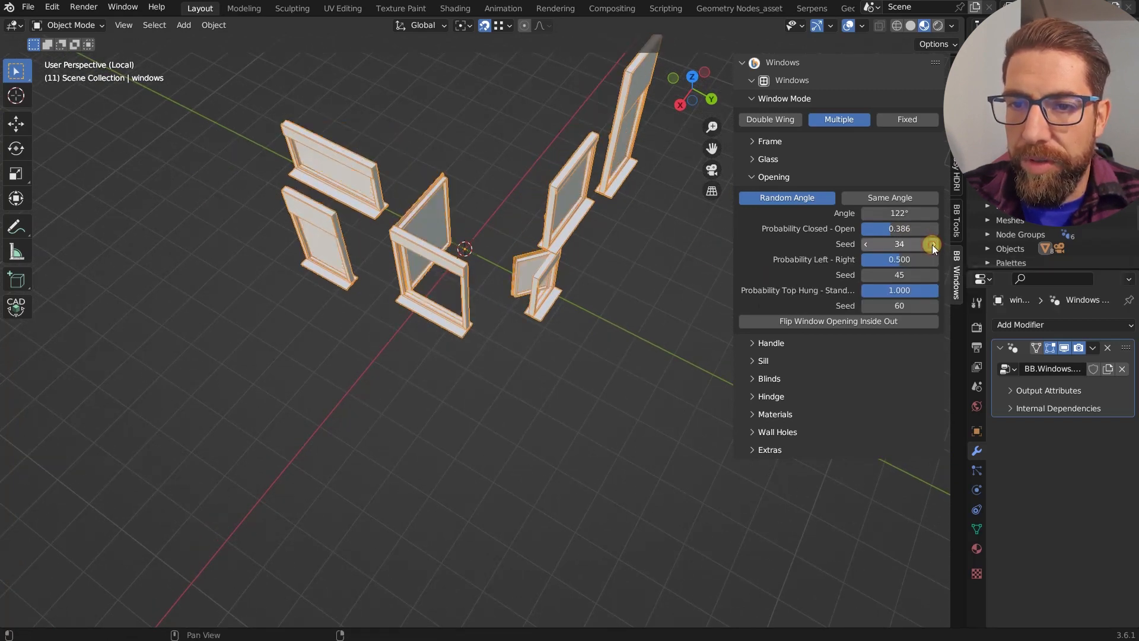
{"action": "left_click", "coordinate": [931, 244]}
{"action": "left_click", "coordinate": [932, 244]}
{"action": "left_click", "coordinate": [932, 245]}
{"action": "left_click", "coordinate": [932, 244]}
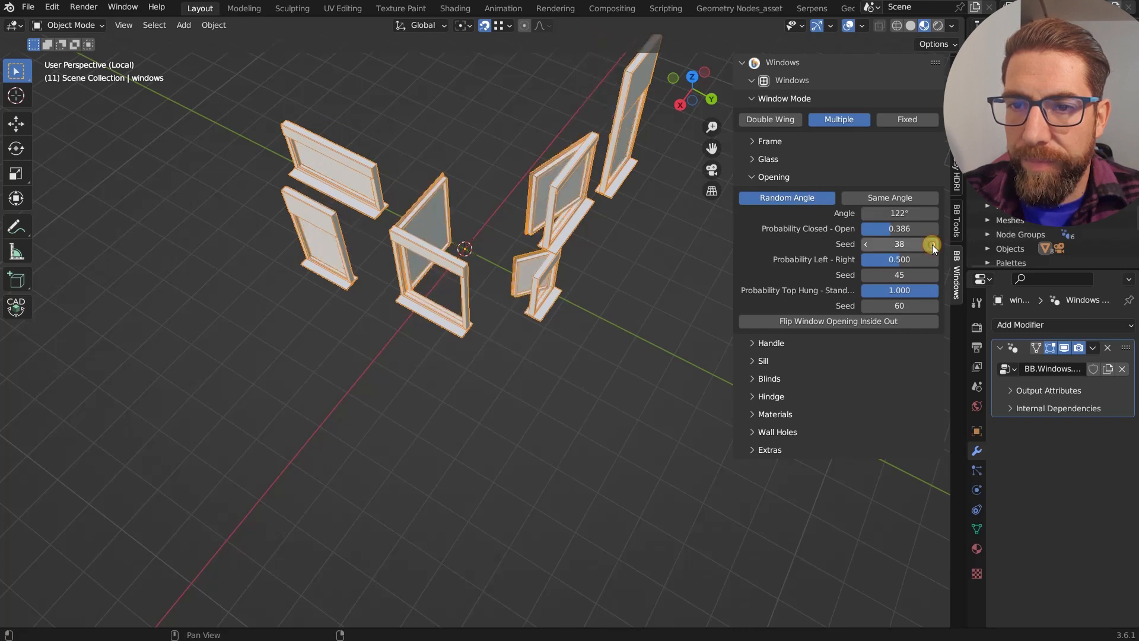
{"action": "left_click", "coordinate": [931, 245]}
{"action": "left_click", "coordinate": [931, 244]}
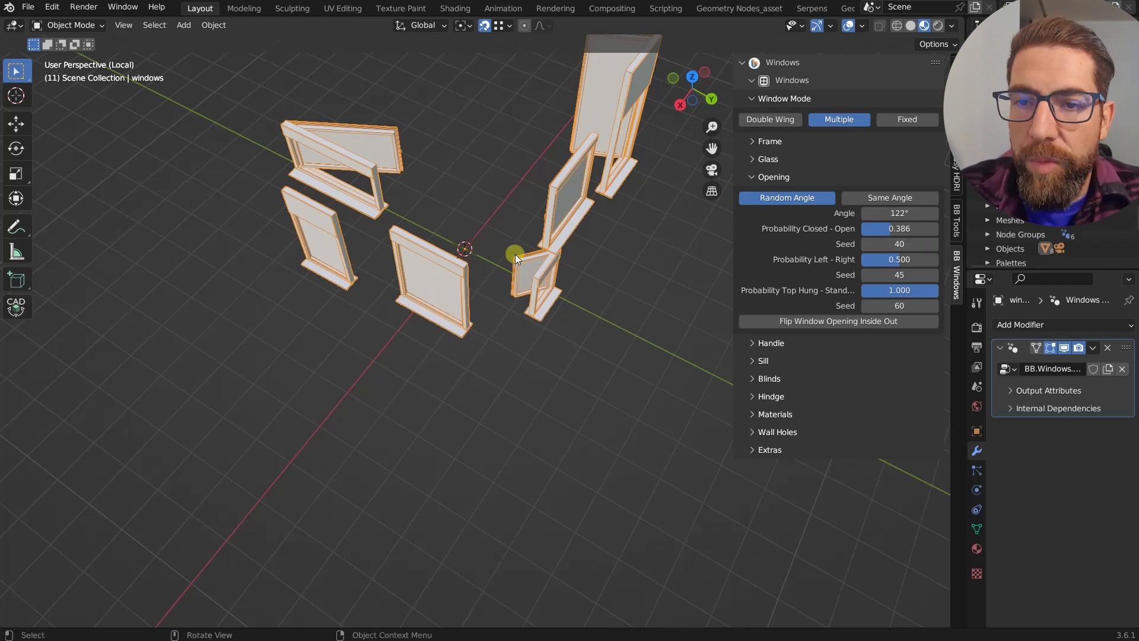
{"action": "middle_click_drag", "start_coordinate": [516, 254], "coordinate": [604, 261]}
{"action": "left_click_drag", "start_coordinate": [897, 227], "coordinate": [938, 227]}
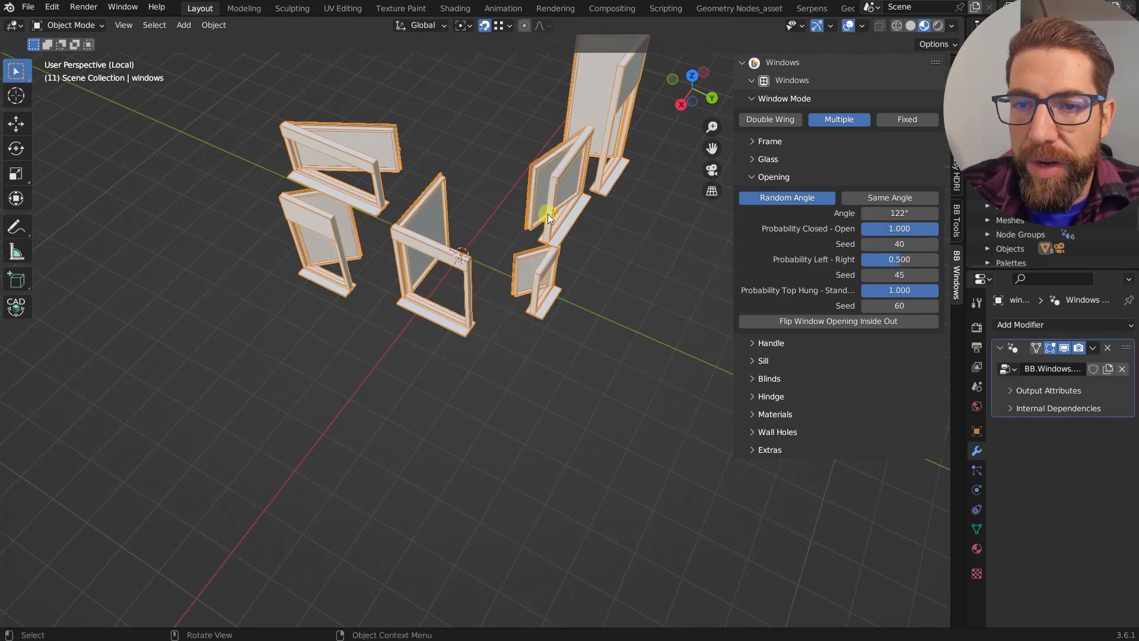
Try Probability Left - Right at 0.000 and at 1.000, and settle on 0.568.
{"action": "middle_click_drag", "start_coordinate": [547, 214], "coordinate": [528, 144]}
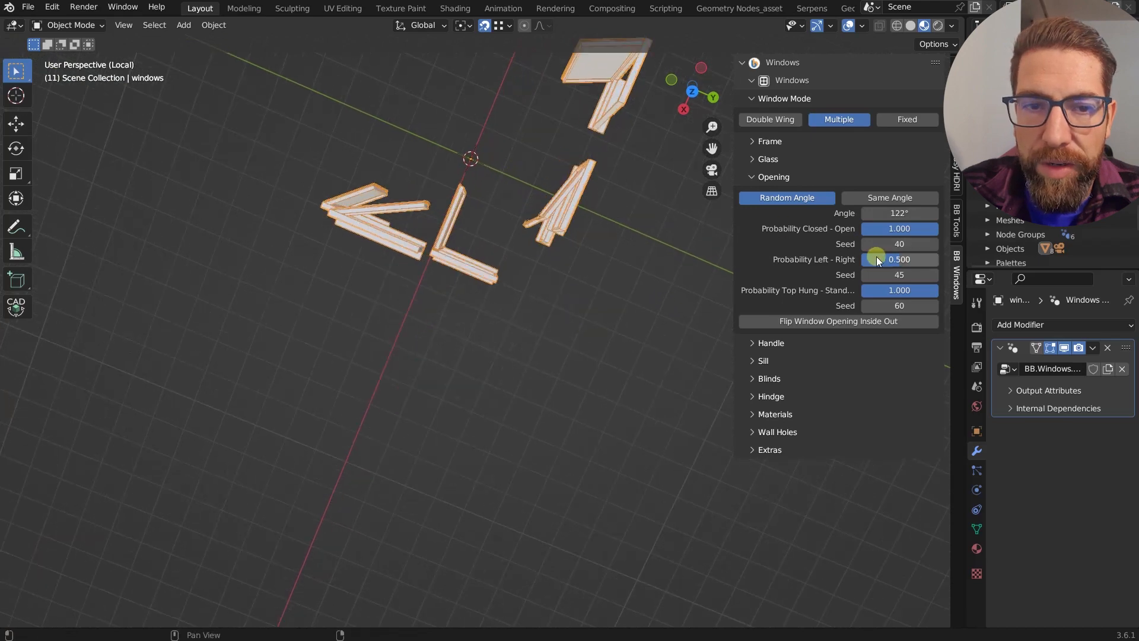
{"action": "left_click_drag", "start_coordinate": [902, 261], "coordinate": [557, 256]}
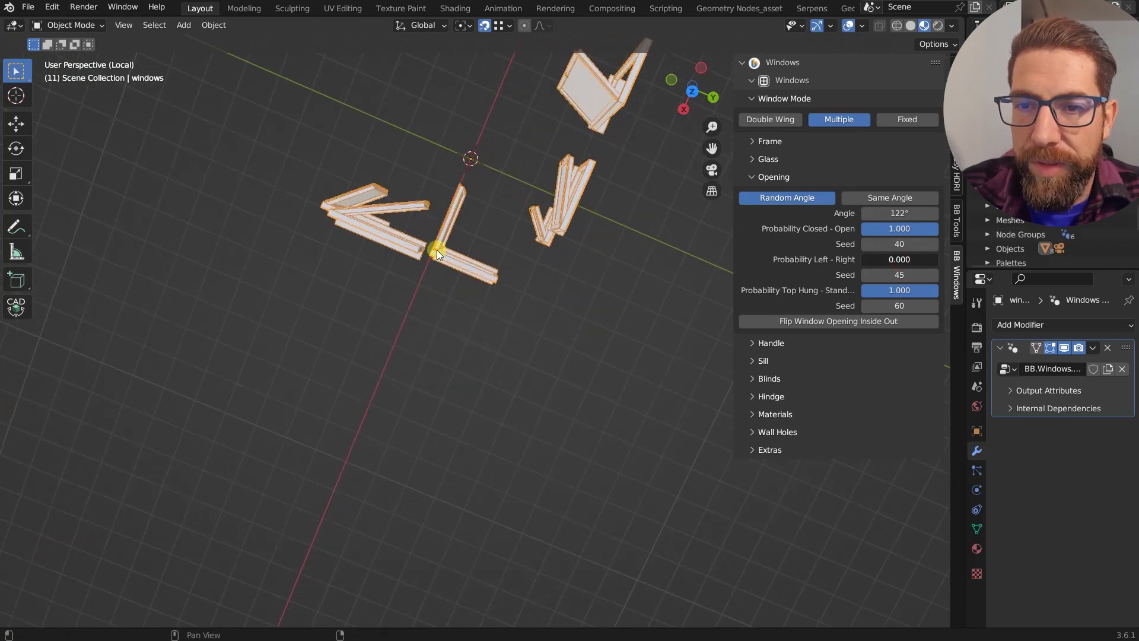
{"action": "middle_click_drag", "start_coordinate": [586, 230], "coordinate": [710, 250]}
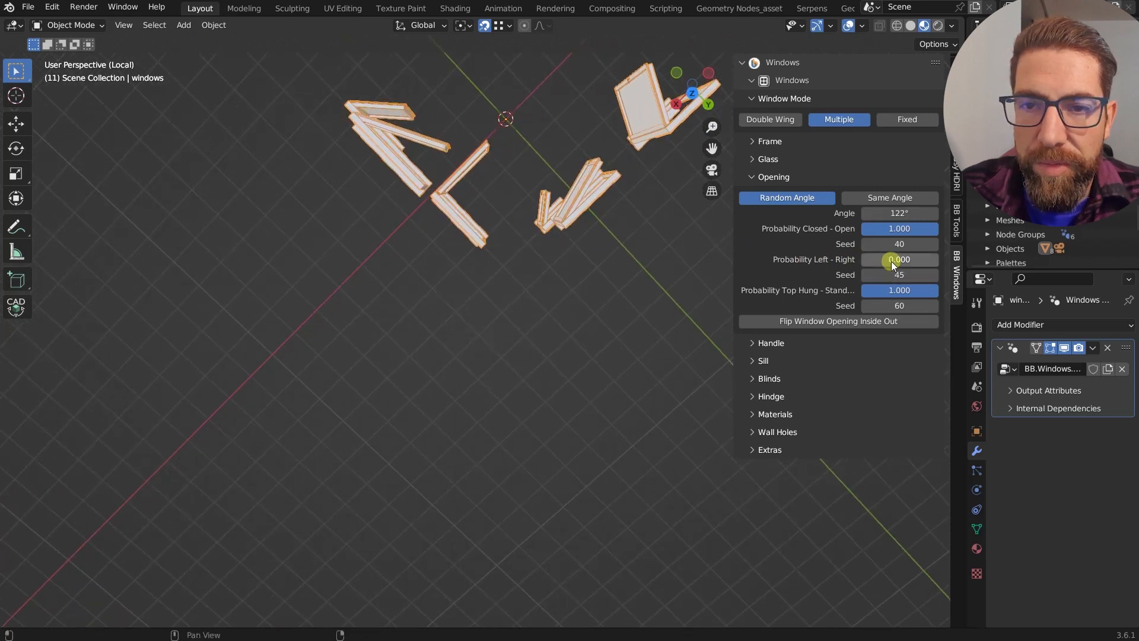
{"action": "left_click_drag", "start_coordinate": [892, 261], "coordinate": [933, 260]}
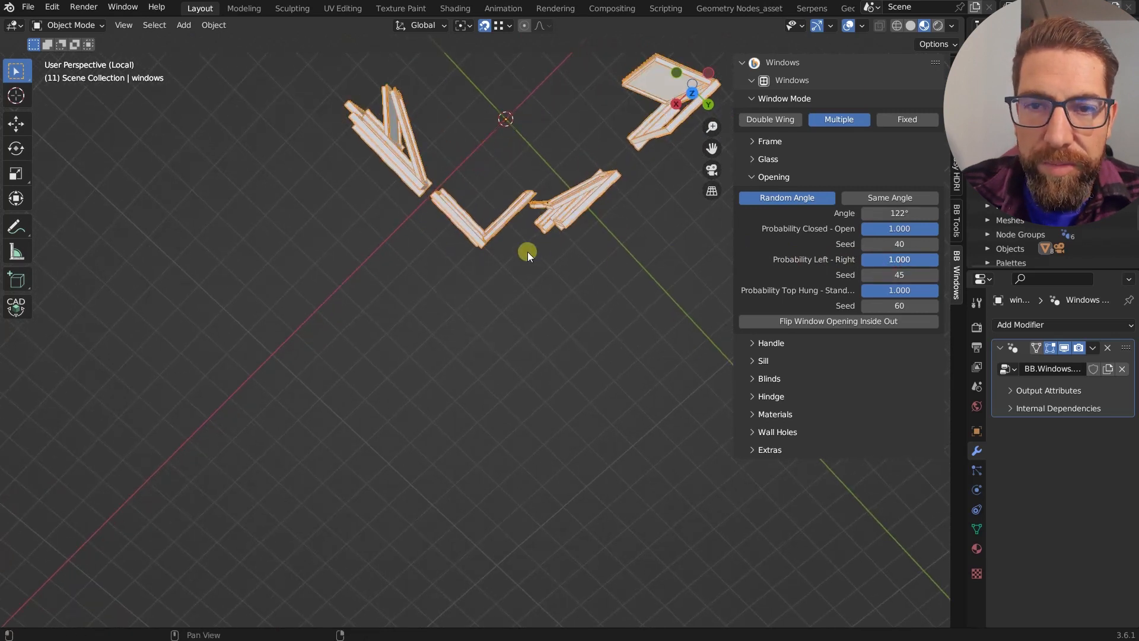
{"action": "left_click_drag", "start_coordinate": [710, 251], "coordinate": [656, 397]}
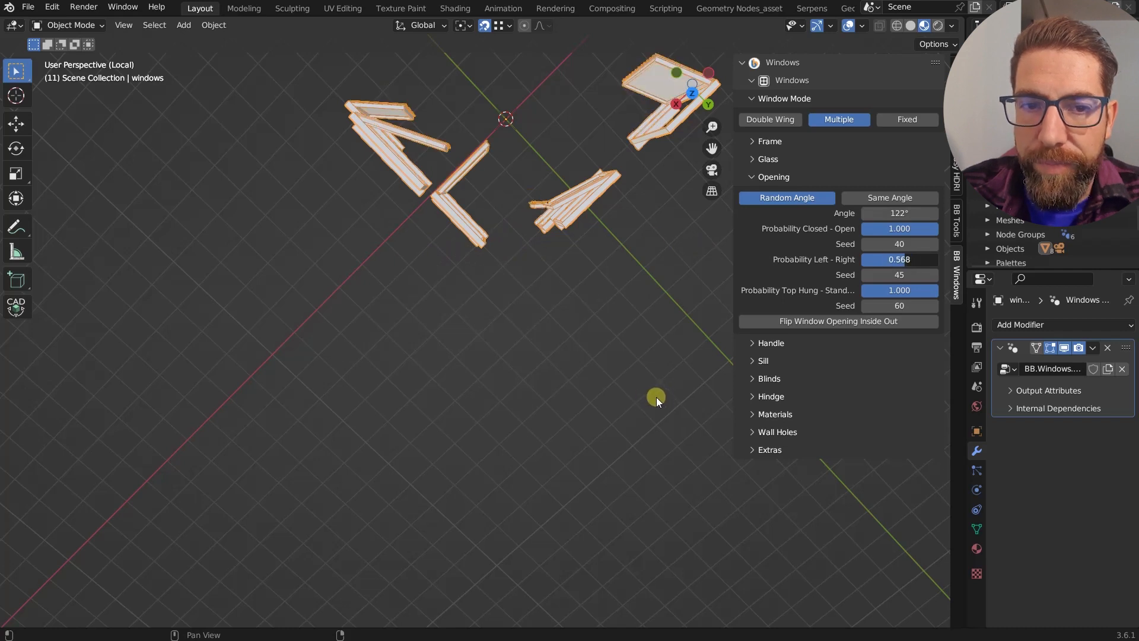
Step the Seed of the left/right probability up to 53 to vary which side the windows open.
{"action": "left_click", "coordinate": [935, 275]}
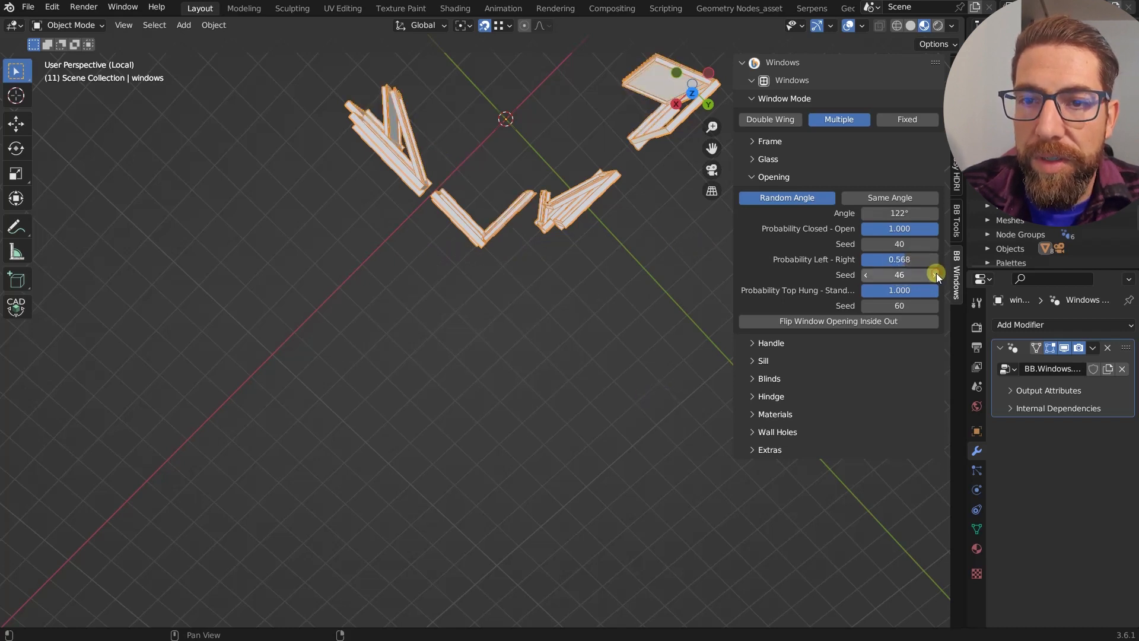
{"action": "left_click", "coordinate": [935, 275]}
{"action": "left_click", "coordinate": [936, 275]}
{"action": "left_click", "coordinate": [936, 275]}
{"action": "left_click", "coordinate": [936, 275]}
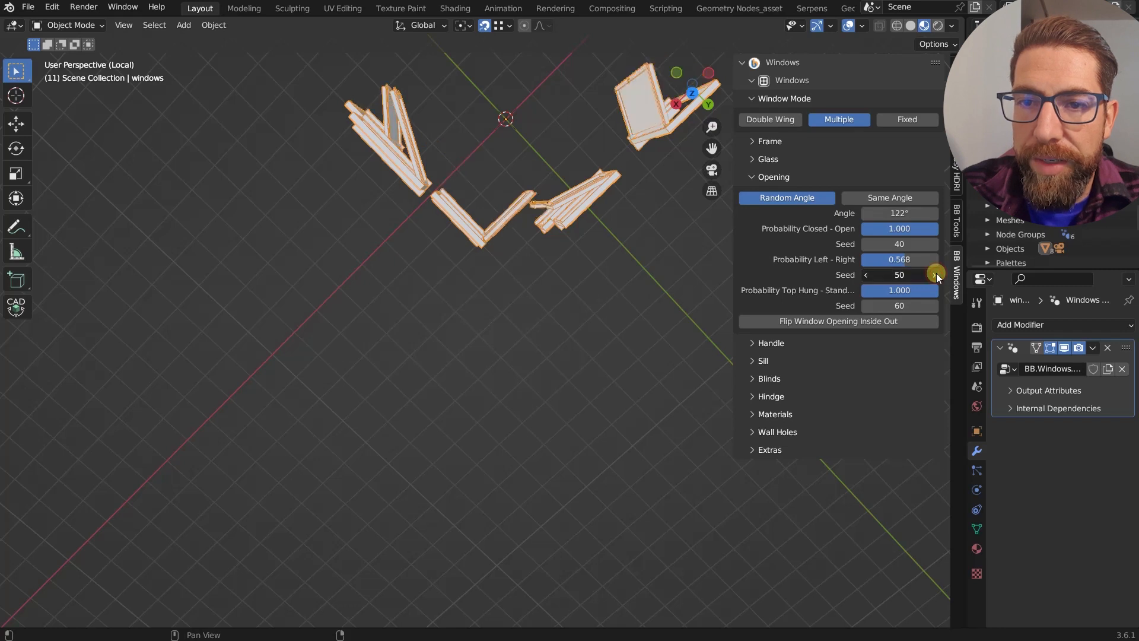
{"action": "left_click", "coordinate": [935, 274]}
{"action": "left_click", "coordinate": [936, 274]}
{"action": "left_click", "coordinate": [936, 274]}
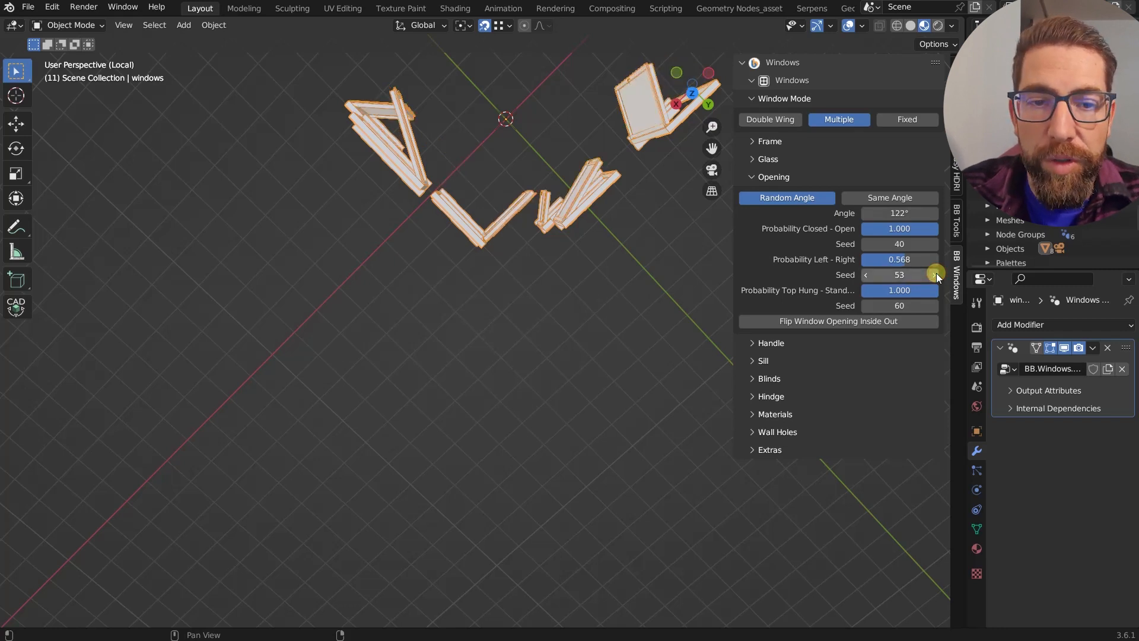
Lower the Probability Top Hung setting to 0.000 so that every window tilts from its lower edge.
{"action": "scroll", "coordinate": [451, 236], "scroll_direction": "up", "scroll_amount": 2}
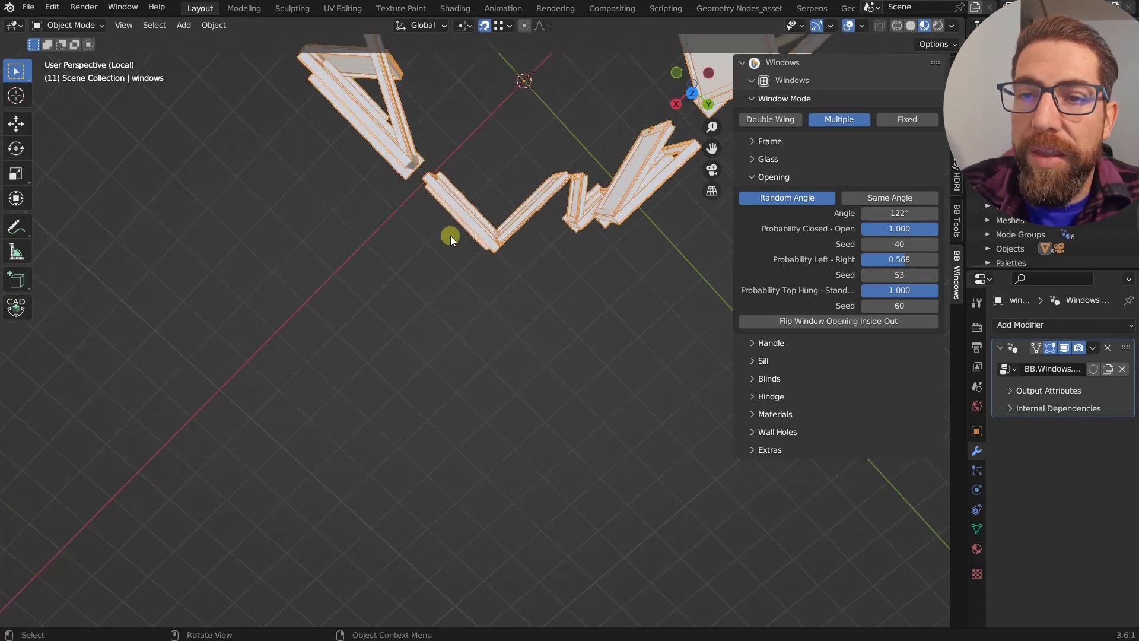
{"action": "middle_click_drag", "start_coordinate": [451, 236], "coordinate": [519, 117]}
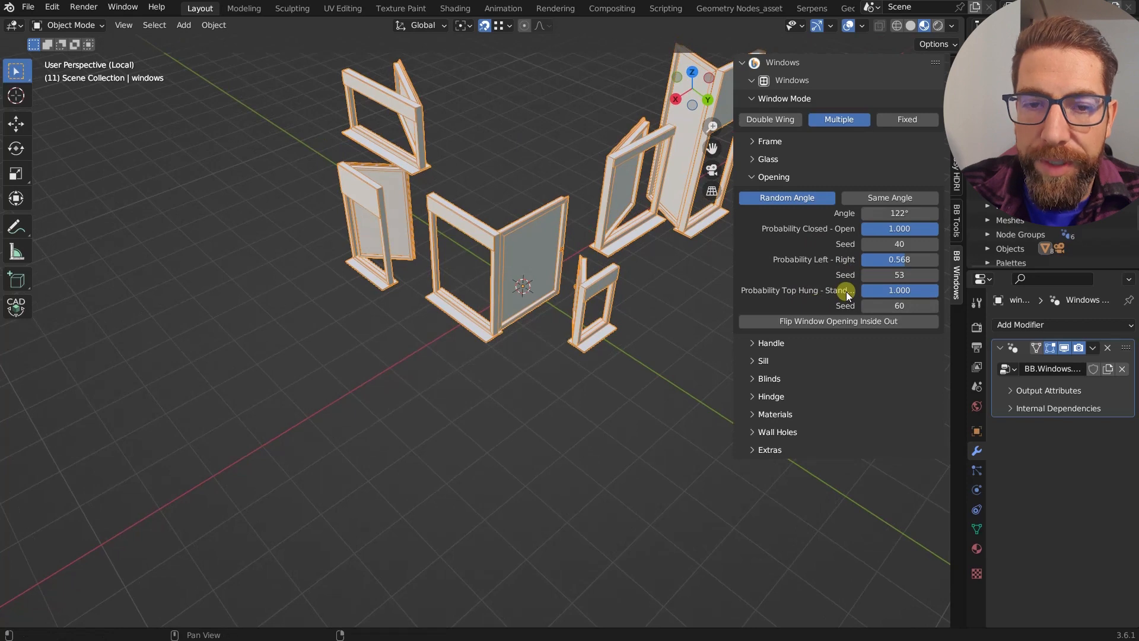
{"action": "middle_click_drag", "start_coordinate": [565, 274], "coordinate": [558, 250]}
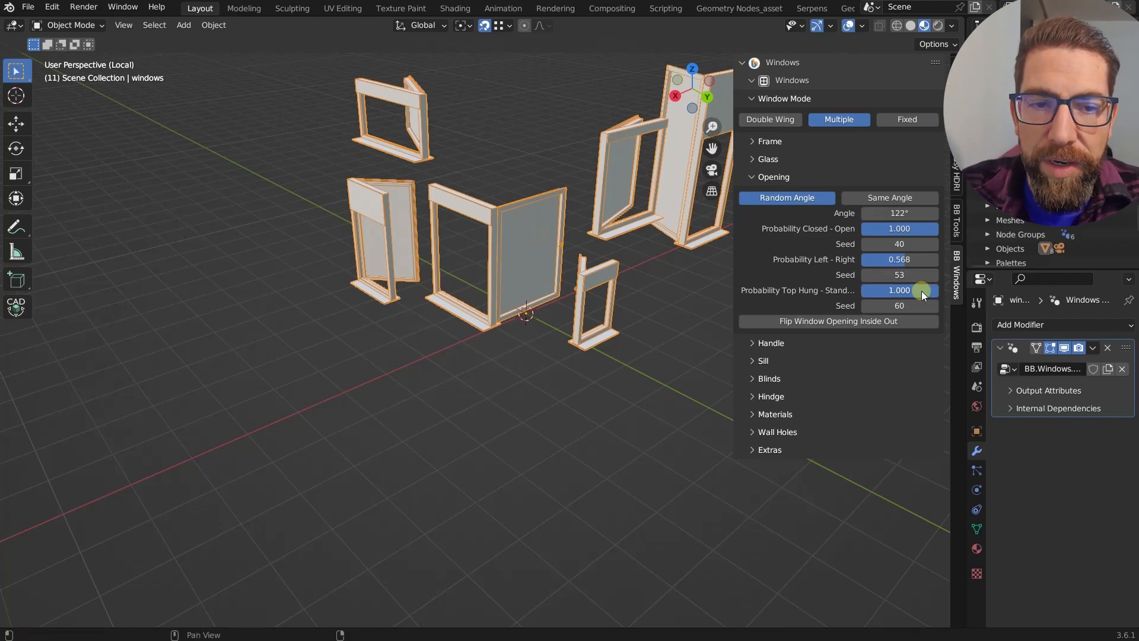
{"action": "left_click_drag", "start_coordinate": [921, 291], "coordinate": [453, 293]}
{"action": "middle_click_drag", "start_coordinate": [453, 293], "coordinate": [782, 183]}
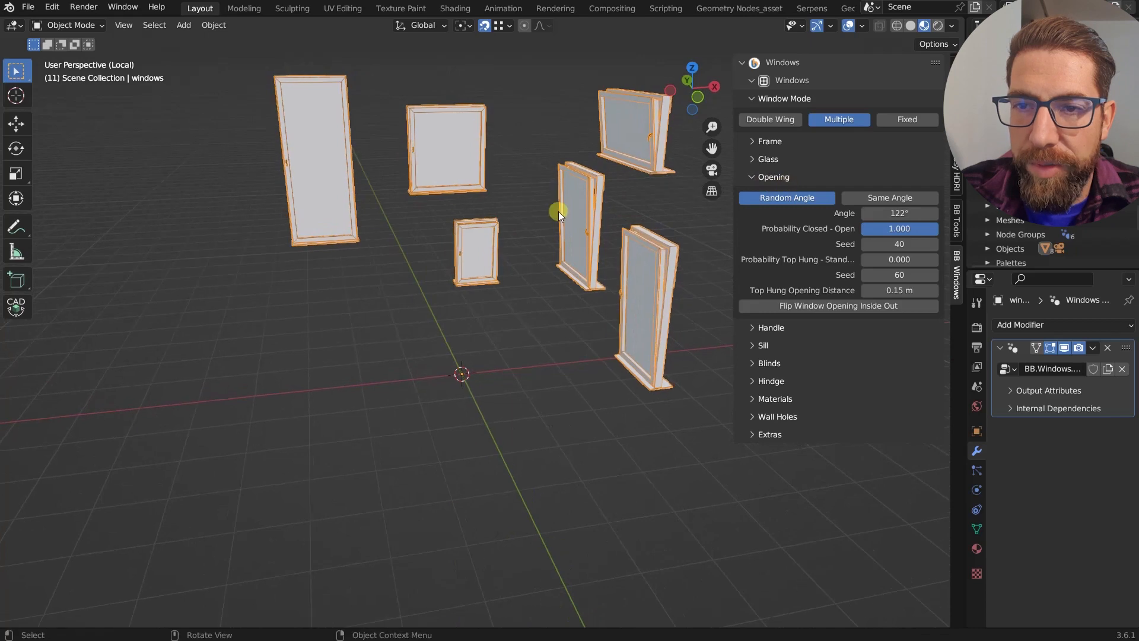
{"action": "middle_click_drag", "start_coordinate": [558, 212], "coordinate": [643, 200]}
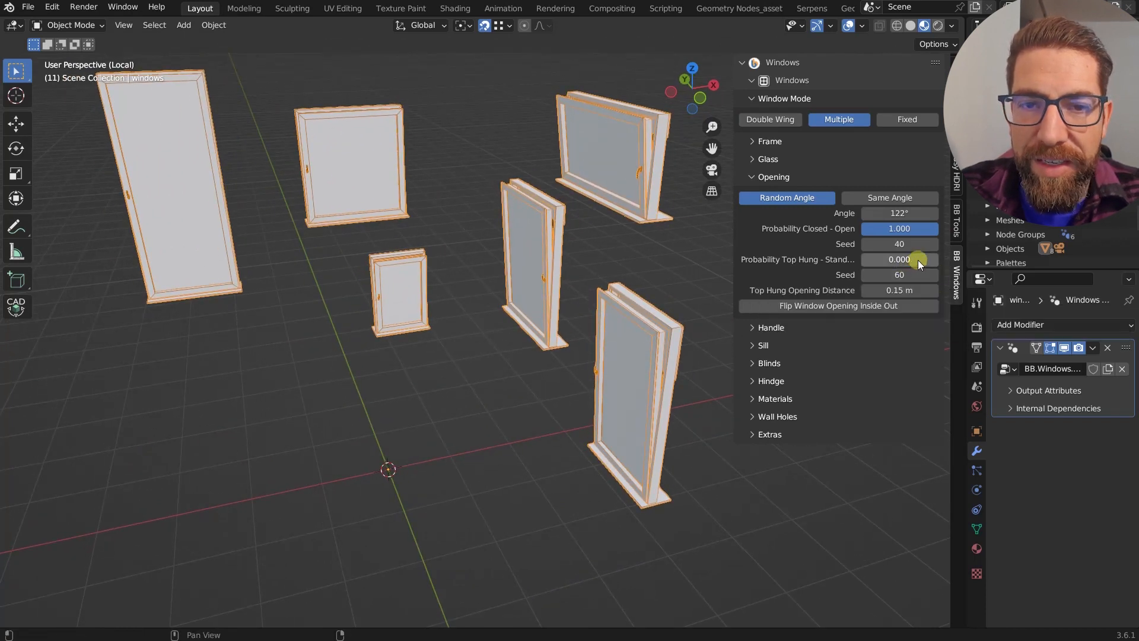
Set the Probability Top Hung value to 0.508 and its Seed to 27 to mix tilted and swung windows.
{"action": "left_click_drag", "start_coordinate": [917, 260], "coordinate": [665, 256]}
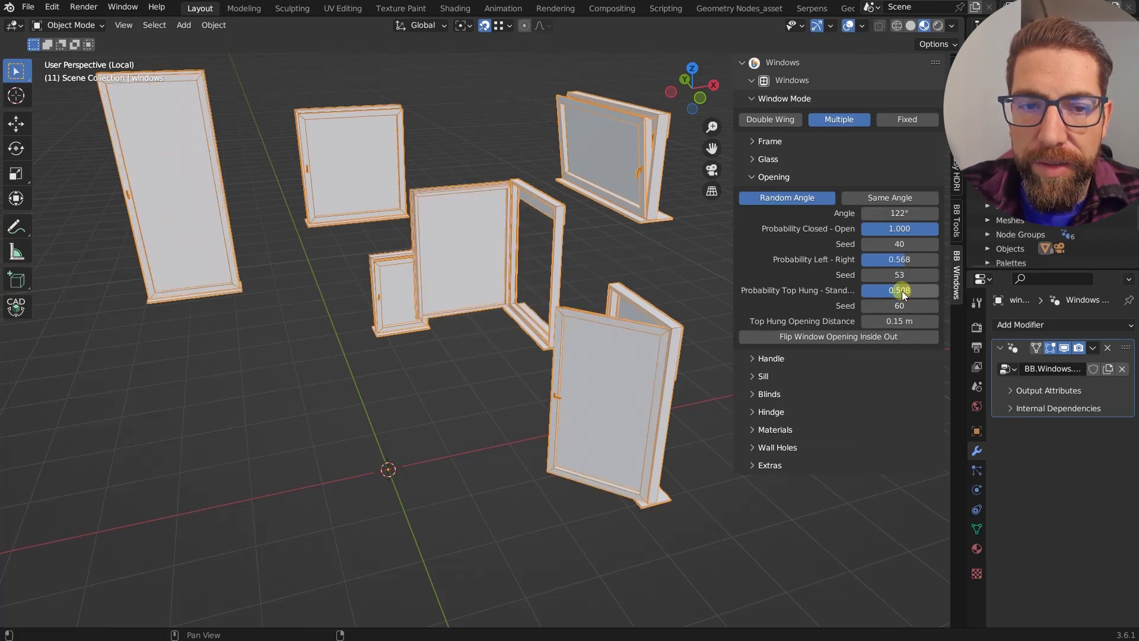
{"action": "left_click_drag", "start_coordinate": [905, 310], "coordinate": [590, 306]}
{"action": "left_click", "coordinate": [934, 306]}
{"action": "left_click", "coordinate": [933, 306]}
{"action": "left_click", "coordinate": [933, 305]}
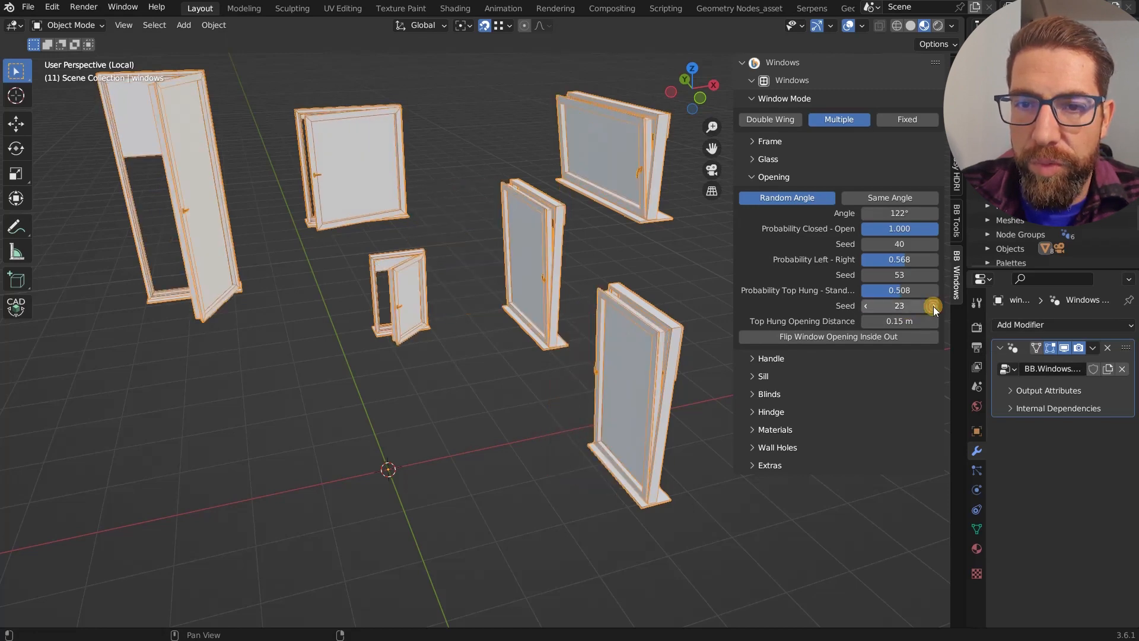
{"action": "left_click", "coordinate": [934, 306]}
{"action": "left_click", "coordinate": [934, 305]}
{"action": "left_click", "coordinate": [933, 306]}
{"action": "left_click", "coordinate": [933, 305]}
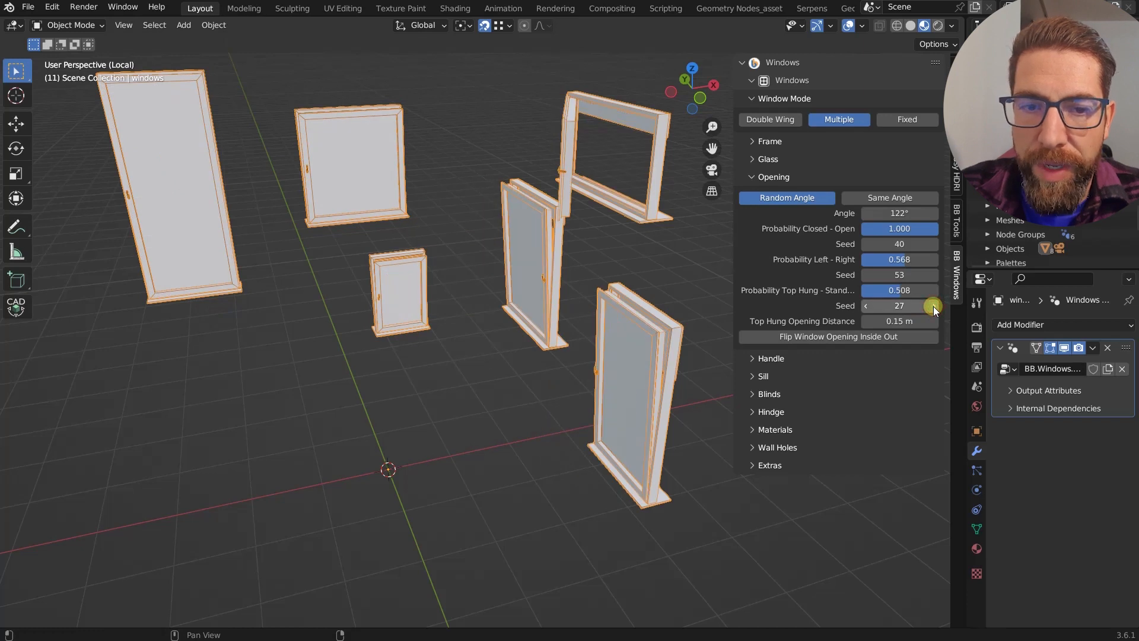
Try the Probability Top Hung value at 1.000, restore 0.000, and widen the Top Hung Opening Distance to 0.25 m.
{"action": "left_click_drag", "start_coordinate": [885, 285], "coordinate": [938, 285]}
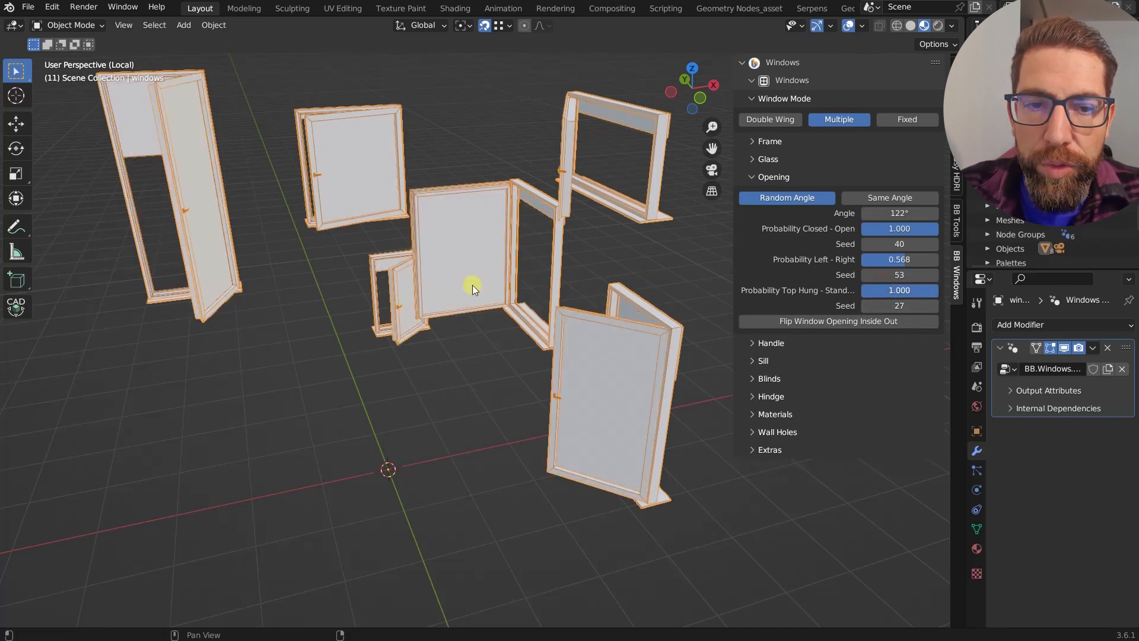
{"action": "left_click_drag", "start_coordinate": [704, 284], "coordinate": [509, 282]}
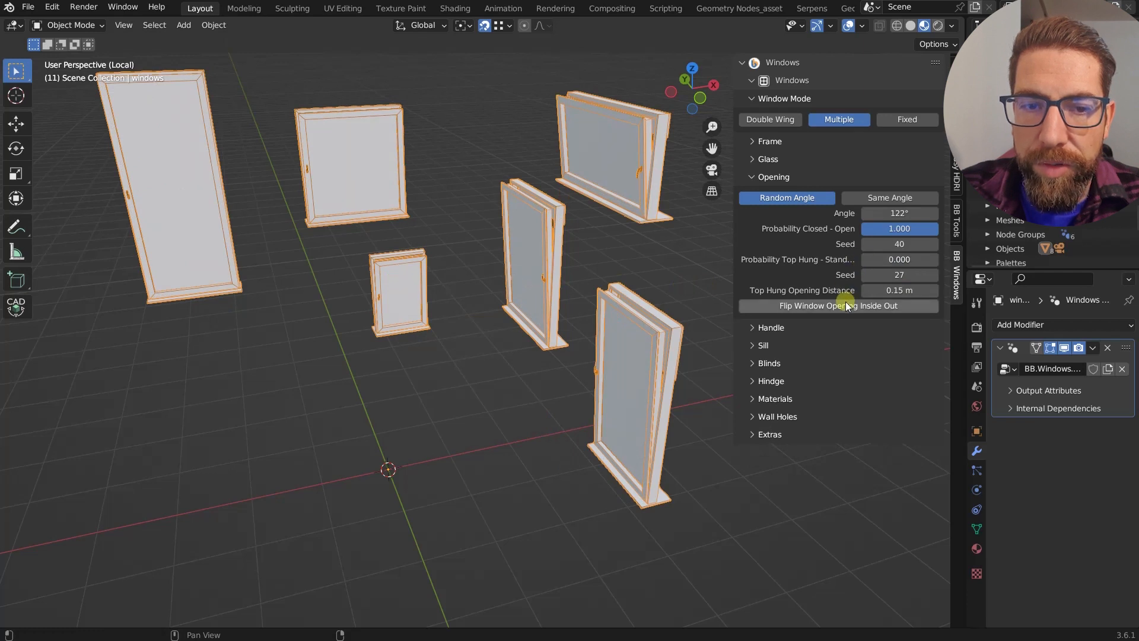
{"action": "left_click_drag", "start_coordinate": [902, 292], "coordinate": [624, 289]}
{"action": "middle_click_drag", "start_coordinate": [624, 290], "coordinate": [546, 168]}
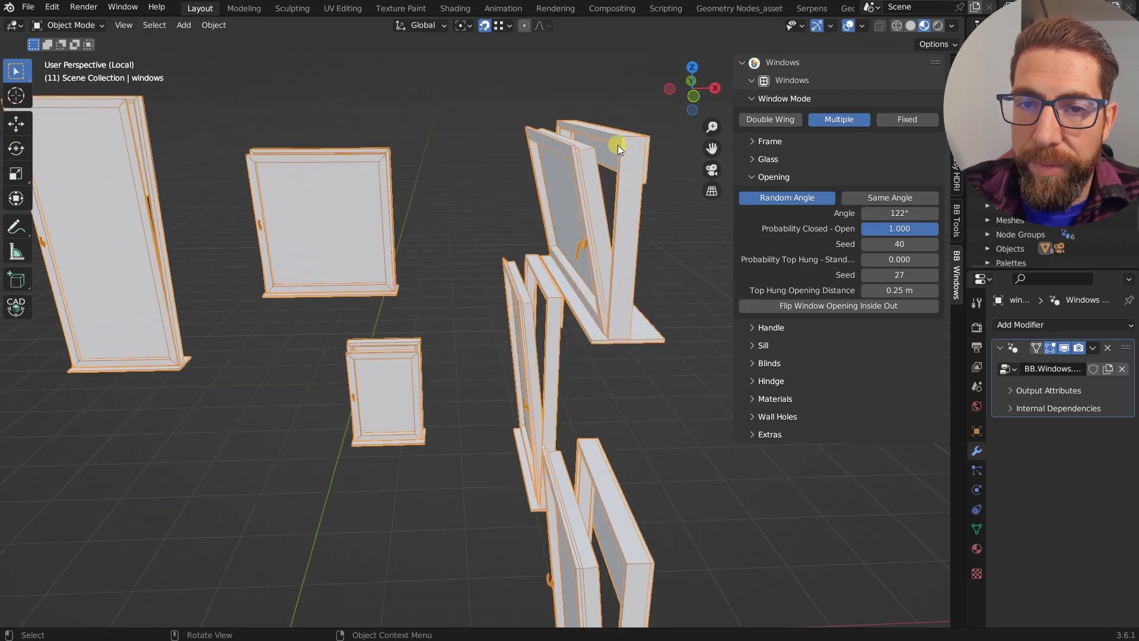
Enter a Top Hung Opening Distance of 0.15 m, and change it to 0.2 m.
{"action": "left_click", "coordinate": [897, 290]}
{"action": "type", "text": "0."}
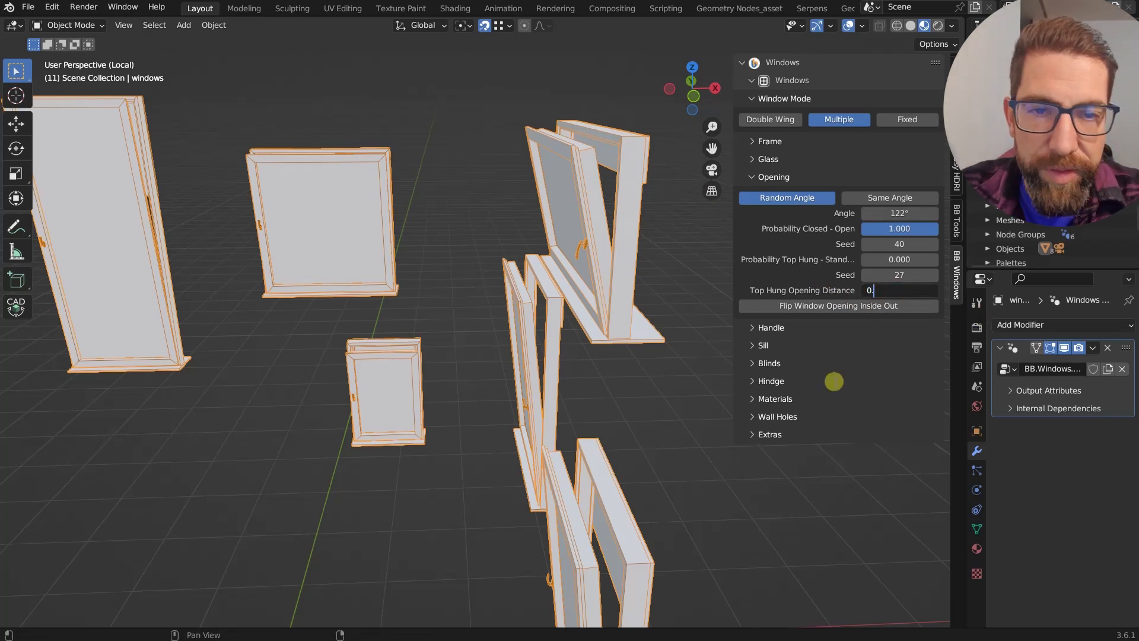
{"action": "type", "text": "15"}
{"action": "key", "text": "Return"}
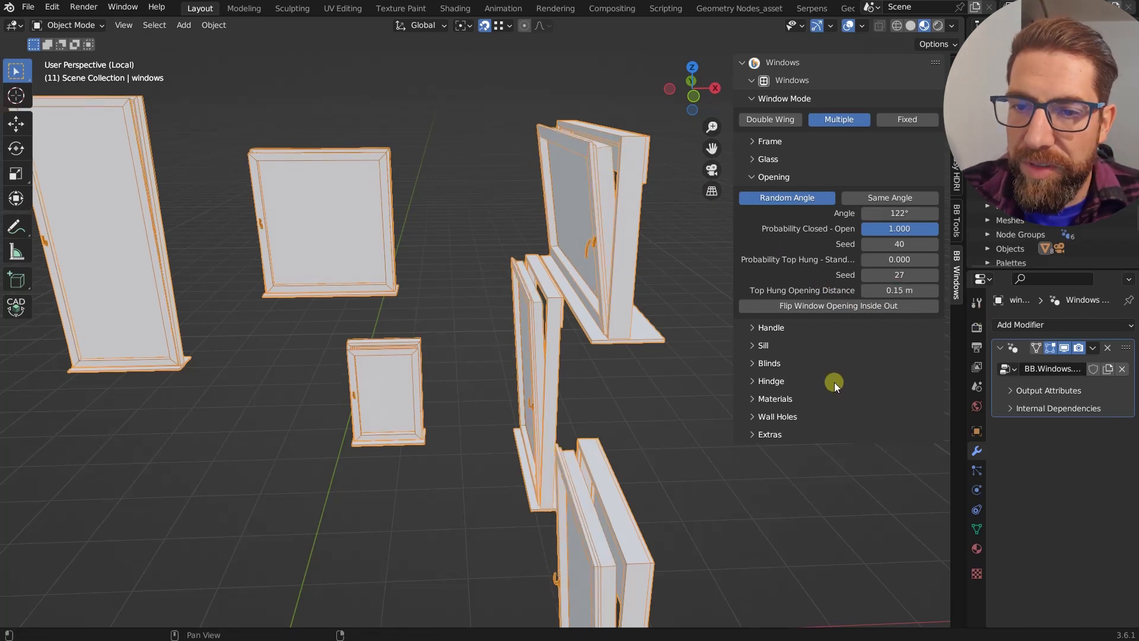
{"action": "left_click", "coordinate": [895, 283]}
{"action": "type", "text": "0.2"}
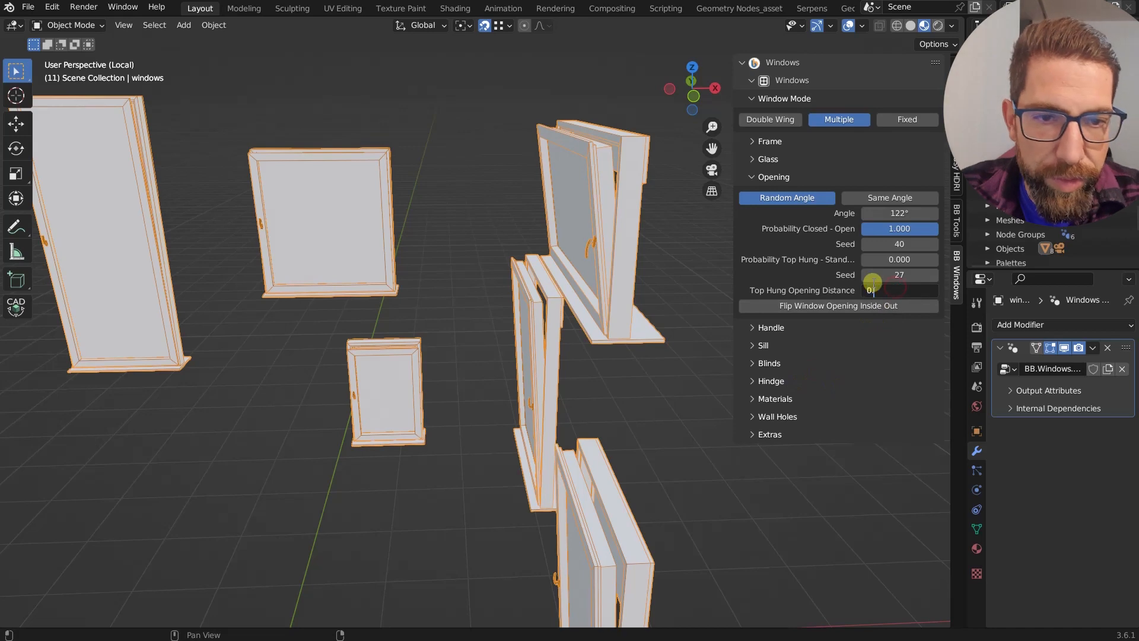
{"action": "key", "text": "Return"}
Try Flip Window Opening Inside Out on the tilted windows several times, and leave it off.
{"action": "scroll", "coordinate": [522, 314], "scroll_direction": "down", "scroll_amount": 3}
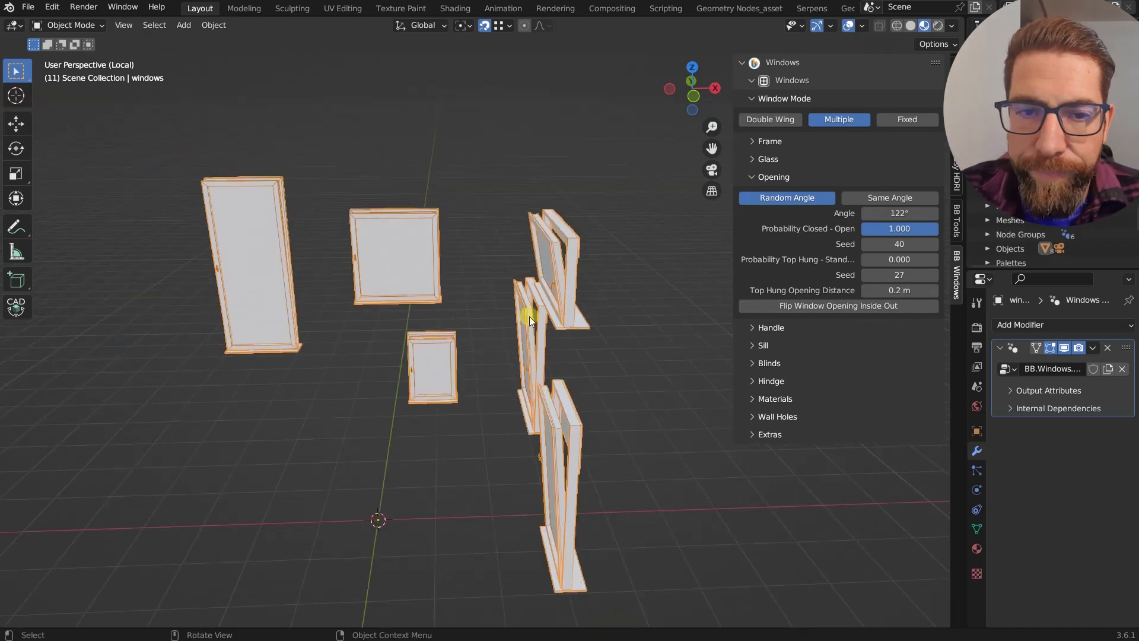
{"action": "scroll", "coordinate": [439, 282], "scroll_direction": "down", "scroll_amount": 2}
{"action": "middle_click_drag", "start_coordinate": [445, 294], "coordinate": [504, 305]}
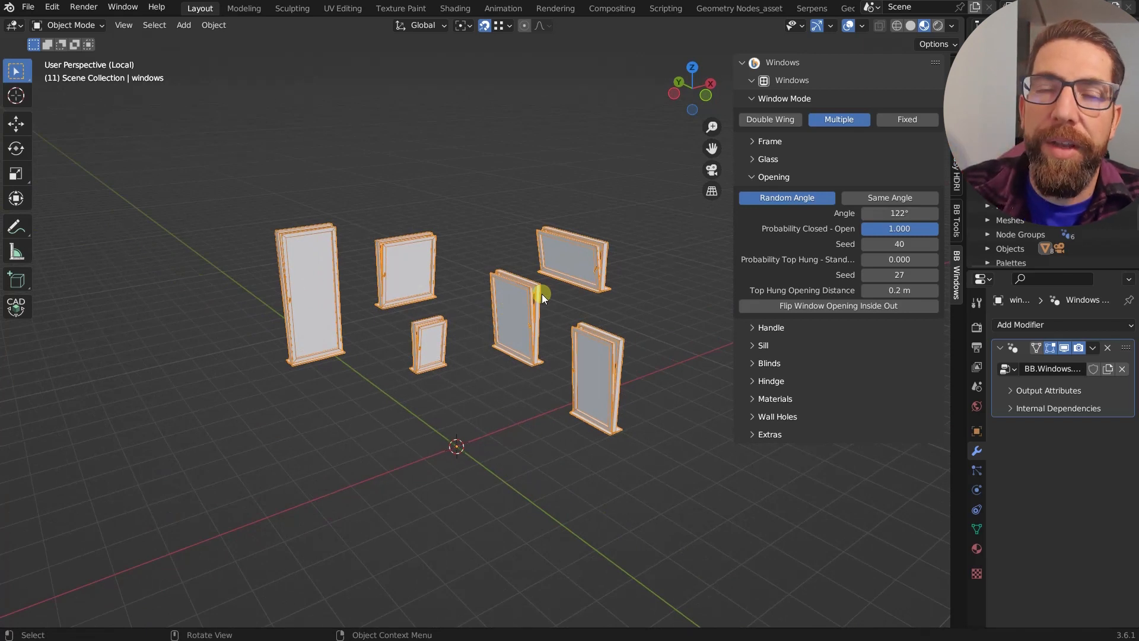
{"action": "mouse_move", "coordinate": [543, 298]}
{"action": "middle_mouse_down"}
{"action": "mouse_move", "coordinate": [534, 316]}
{"action": "mouse_move", "coordinate": [569, 319]}
{"action": "mouse_move", "coordinate": [551, 319]}
{"action": "middle_mouse_up"}
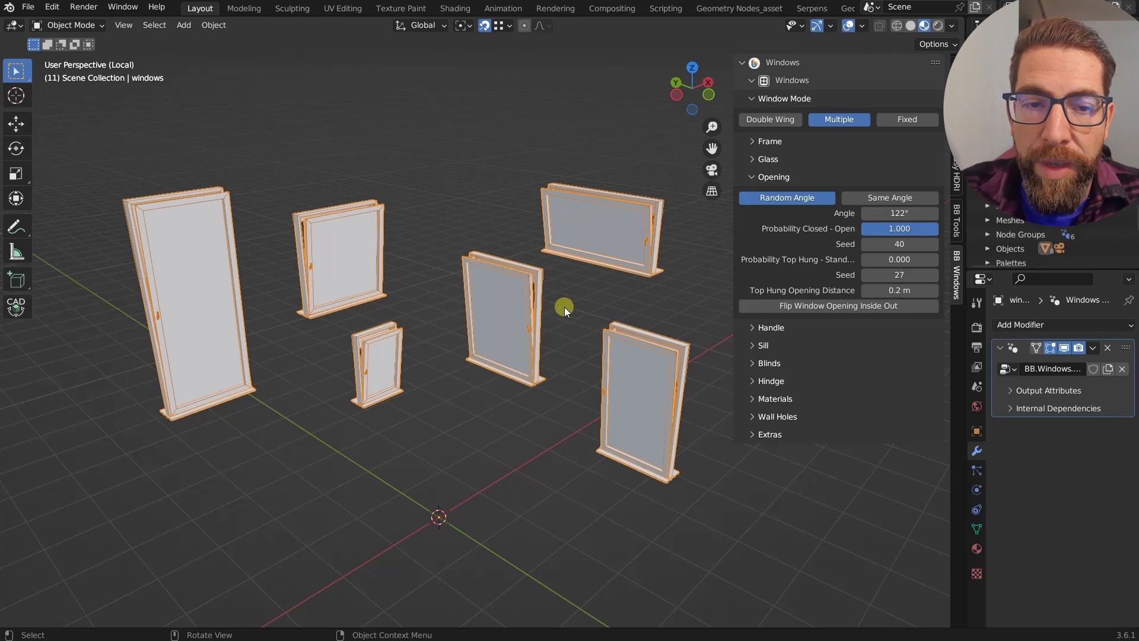
{"action": "left_click", "coordinate": [849, 305]}
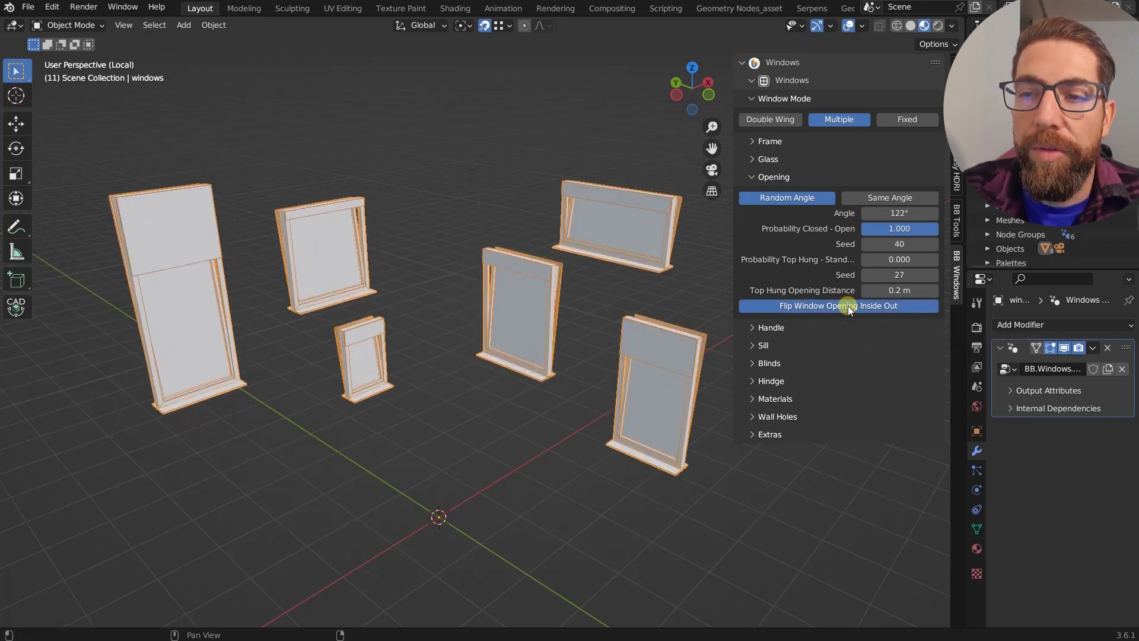
{"action": "left_click", "coordinate": [848, 305]}
{"action": "left_click", "coordinate": [849, 305]}
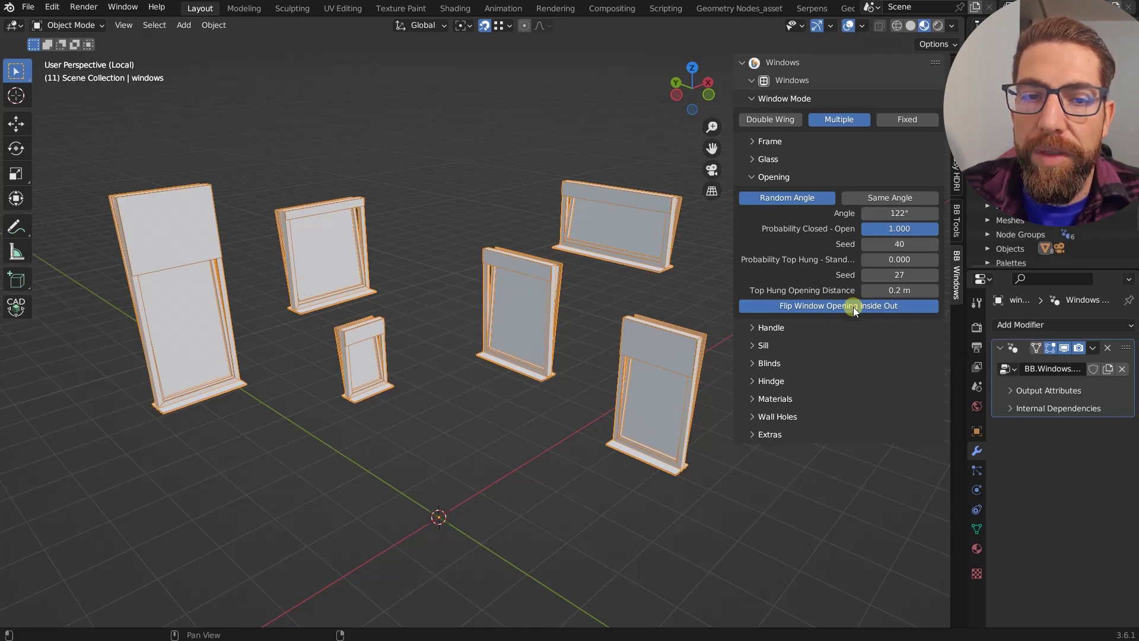
{"action": "left_click", "coordinate": [855, 306]}
{"action": "left_click", "coordinate": [854, 307]}
{"action": "left_click", "coordinate": [855, 307]}
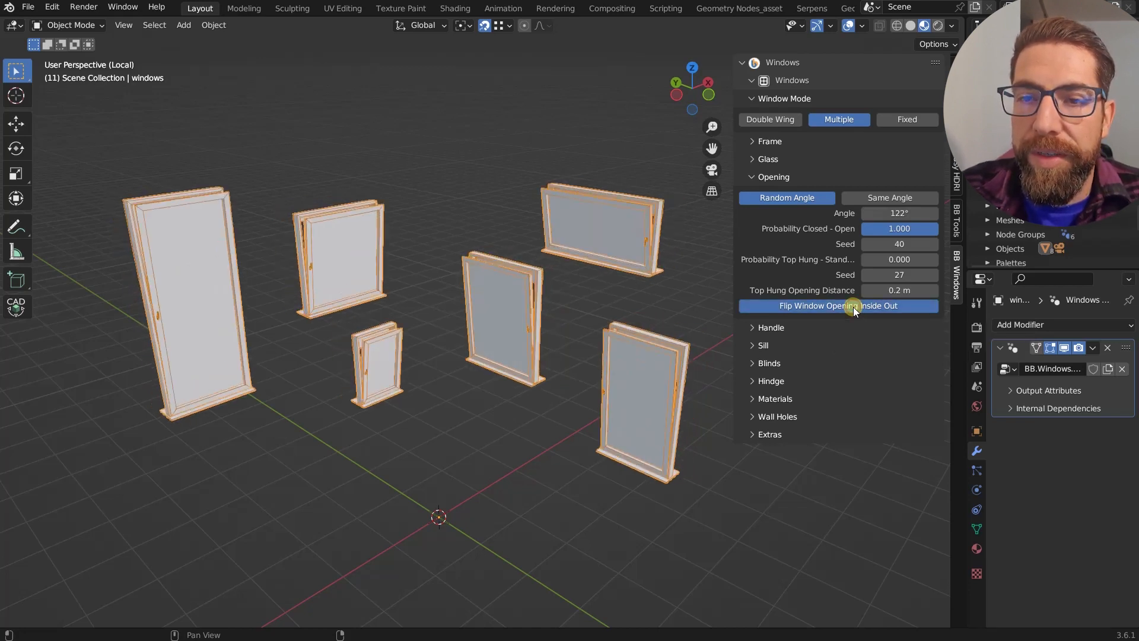
{"action": "left_click", "coordinate": [855, 306]}
{"action": "left_click", "coordinate": [855, 306]}
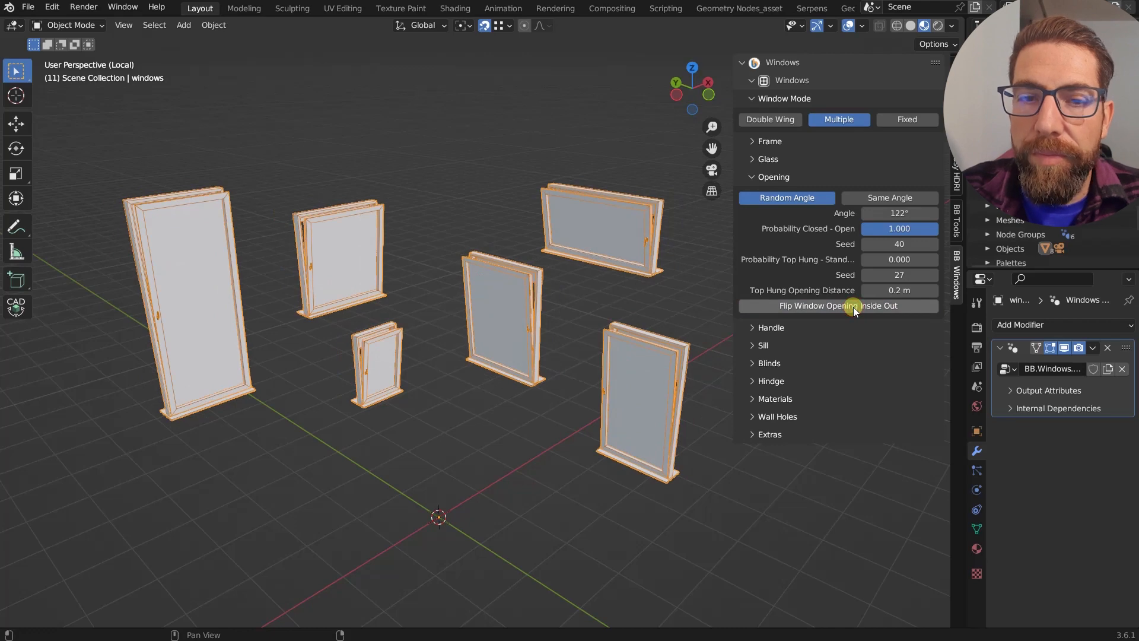
Collapse the Opening settings, expand the Handle settings, and examine the handle of one window up close.
{"action": "left_click", "coordinate": [755, 178]}
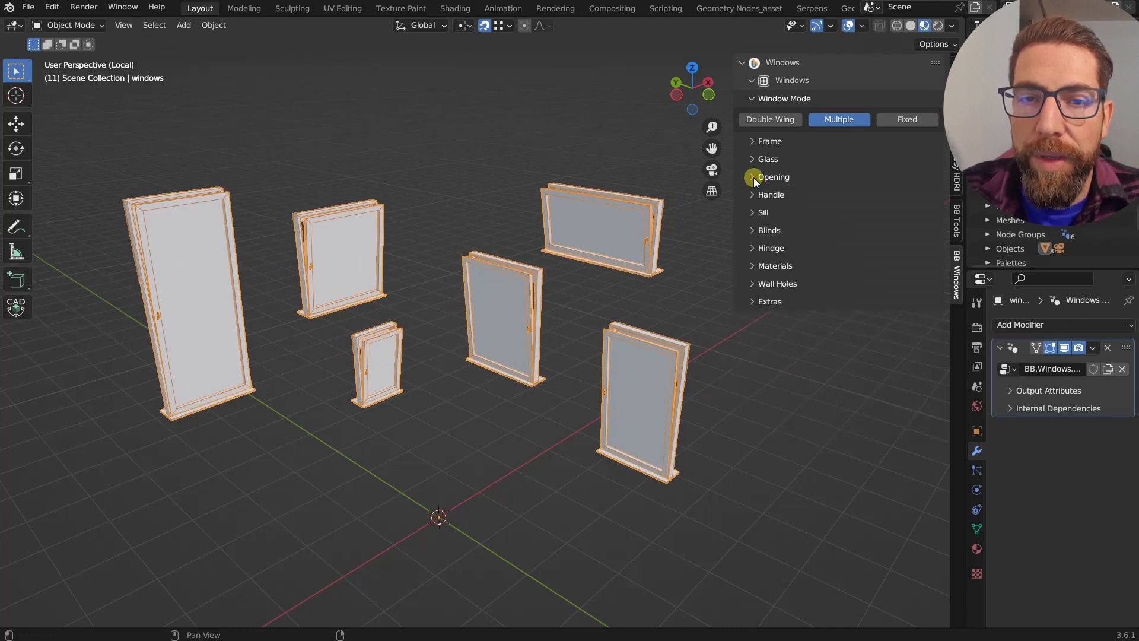
{"action": "left_click", "coordinate": [753, 191]}
{"action": "scroll", "coordinate": [543, 329], "scroll_direction": "up", "scroll_amount": 13}
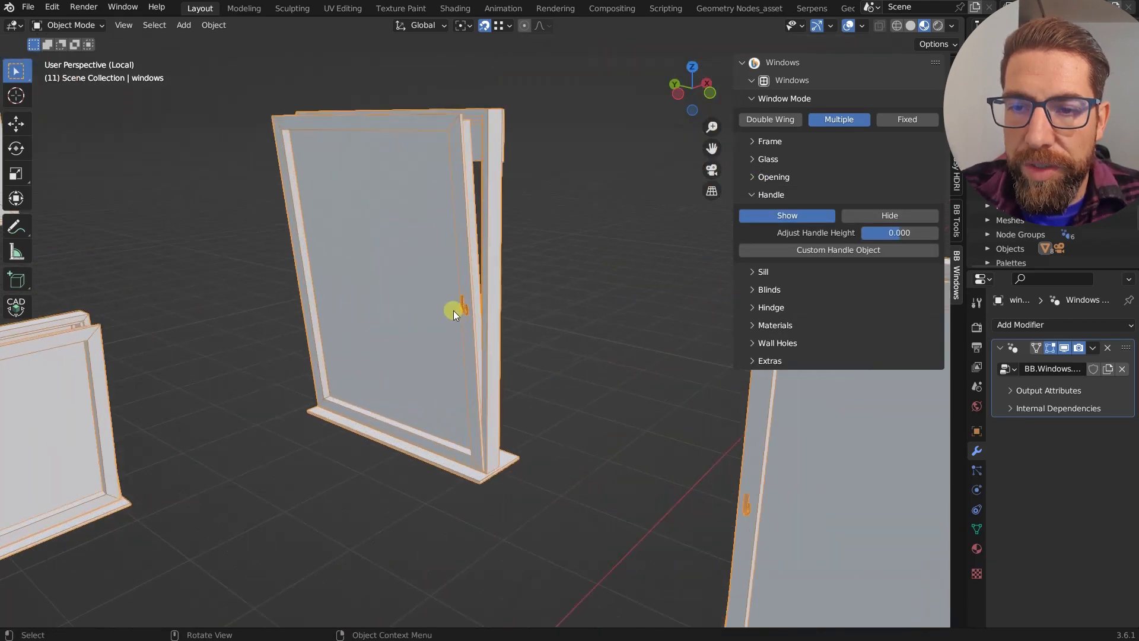
{"action": "middle_click_drag", "start_coordinate": [456, 301], "coordinate": [520, 325]}
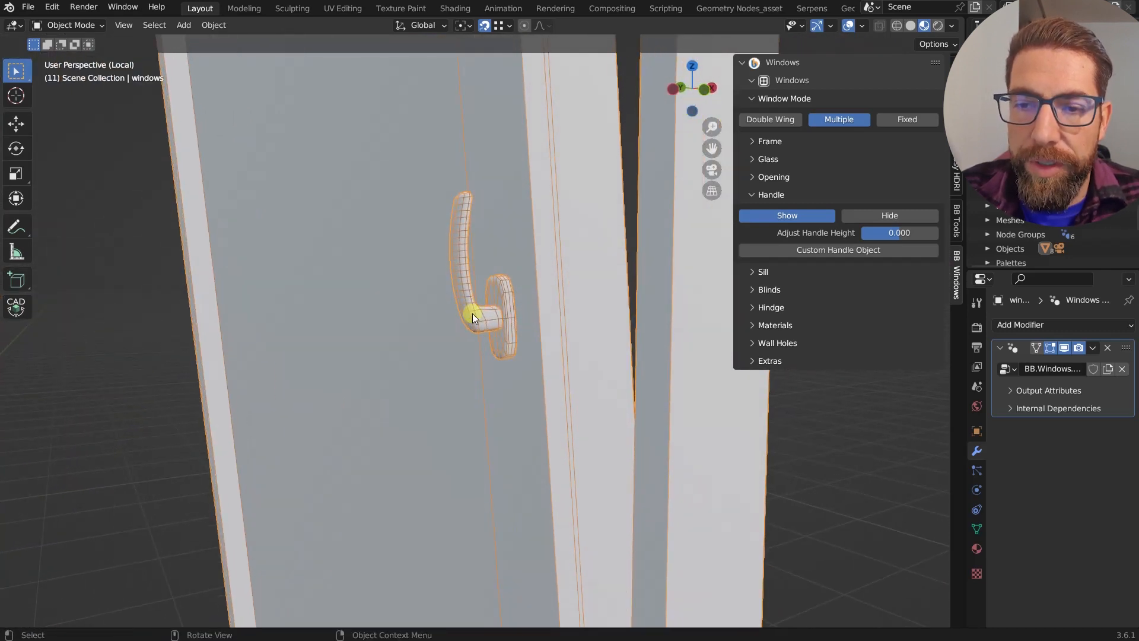
{"action": "middle_click_drag", "start_coordinate": [473, 313], "coordinate": [486, 314]}
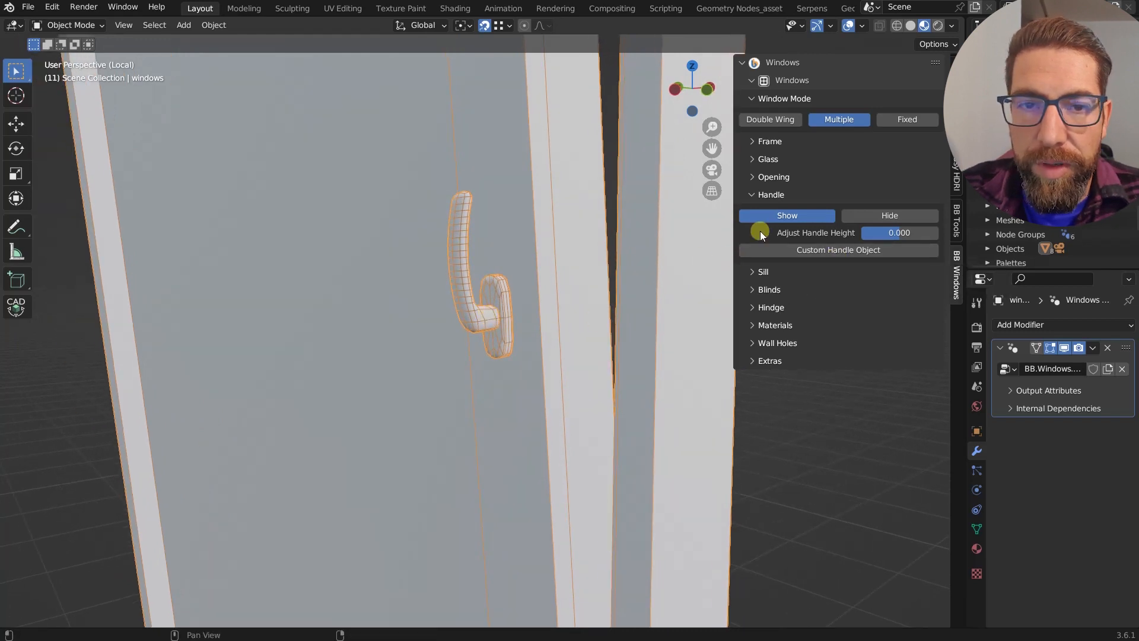
Expand the Opening settings and set the Probability Top Hung value to 1.000 so that all windows swing sideways.
{"action": "left_click", "coordinate": [769, 177]}
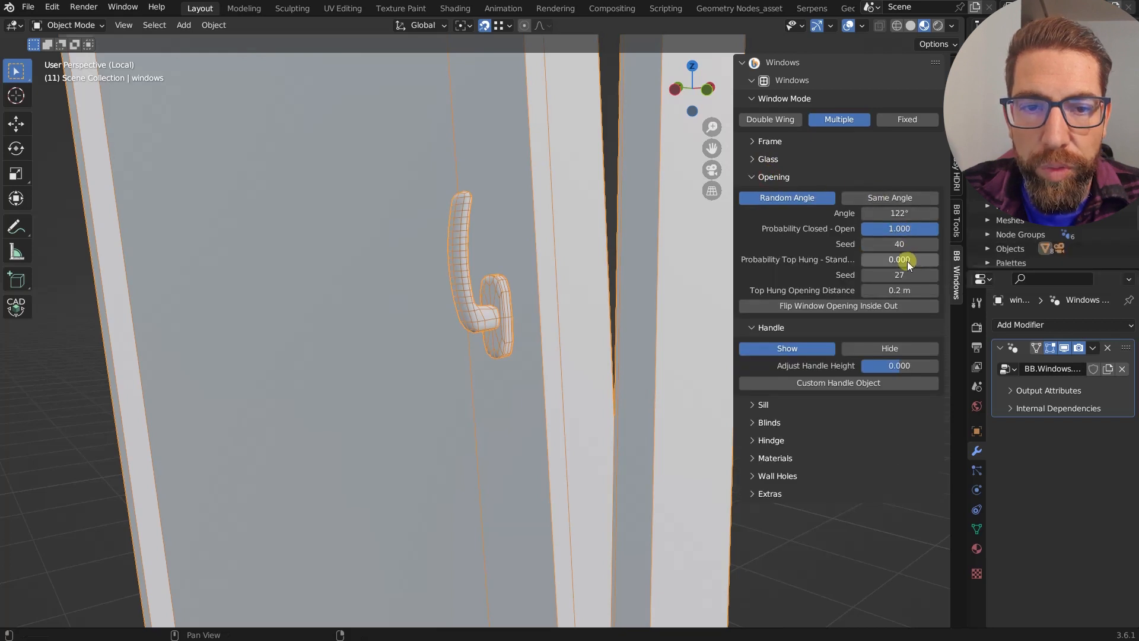
{"action": "left_click_drag", "start_coordinate": [901, 260], "coordinate": [938, 260]}
{"action": "scroll", "coordinate": [650, 287], "scroll_direction": "down", "scroll_amount": 8}
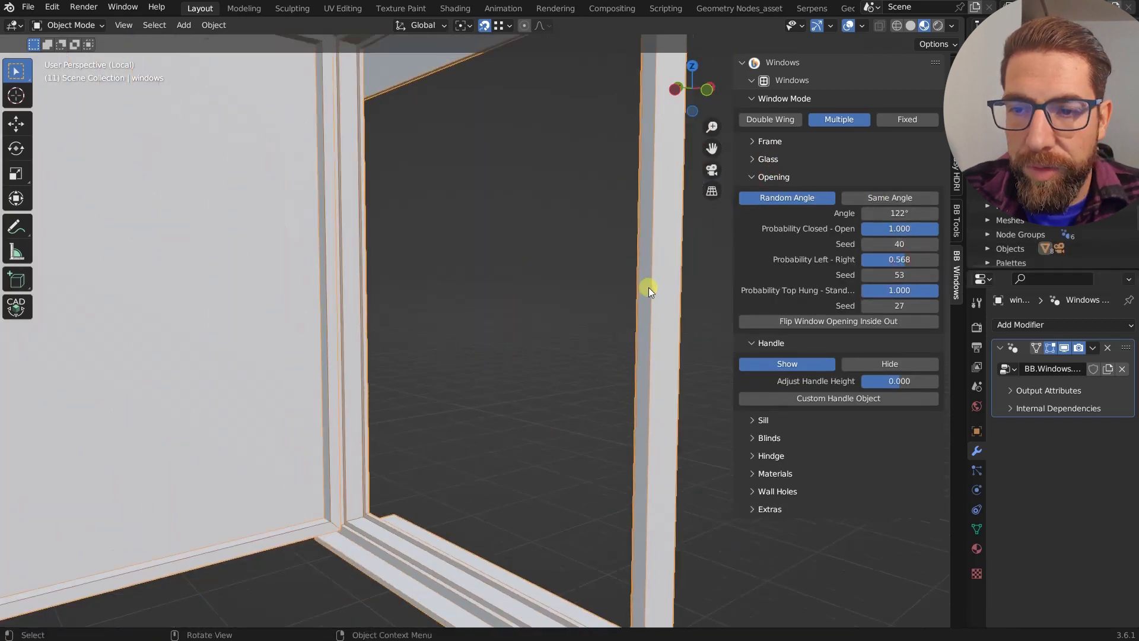
Lower the Probability Closed - Open value to 0.000, set it to 0.674, and compare the handle on the closed and opened window.
{"action": "scroll", "coordinate": [357, 343], "scroll_direction": "up", "scroll_amount": 10}
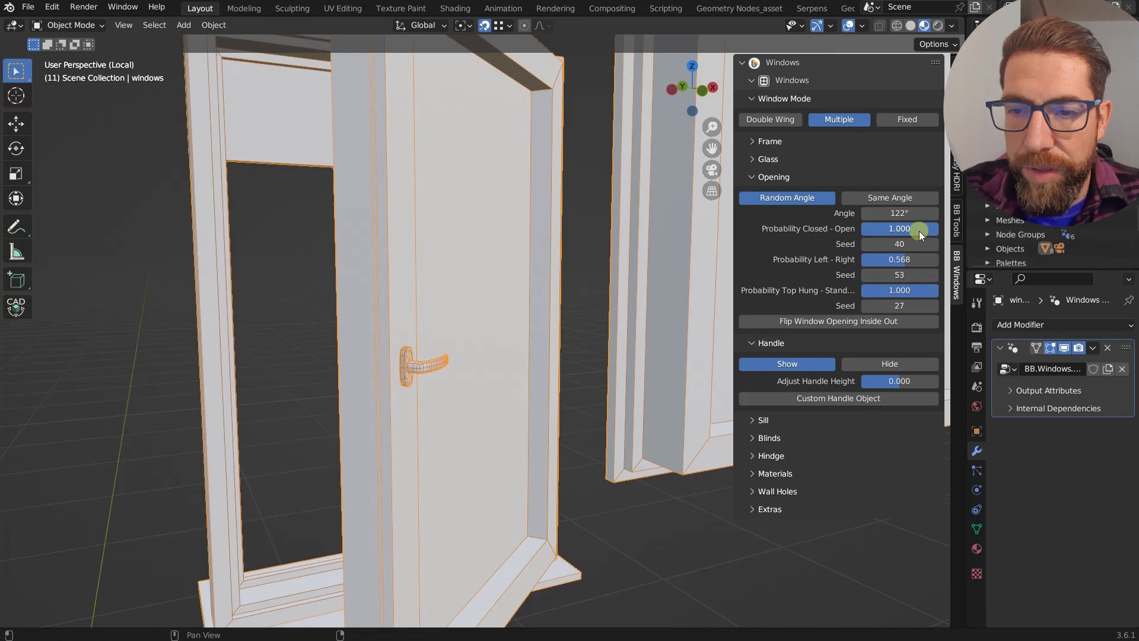
{"action": "left_click_drag", "start_coordinate": [919, 231], "coordinate": [657, 386]}
{"action": "scroll", "coordinate": [223, 353], "scroll_direction": "up", "scroll_amount": 1}
{"action": "middle_click_drag", "start_coordinate": [223, 354], "coordinate": [308, 360]}
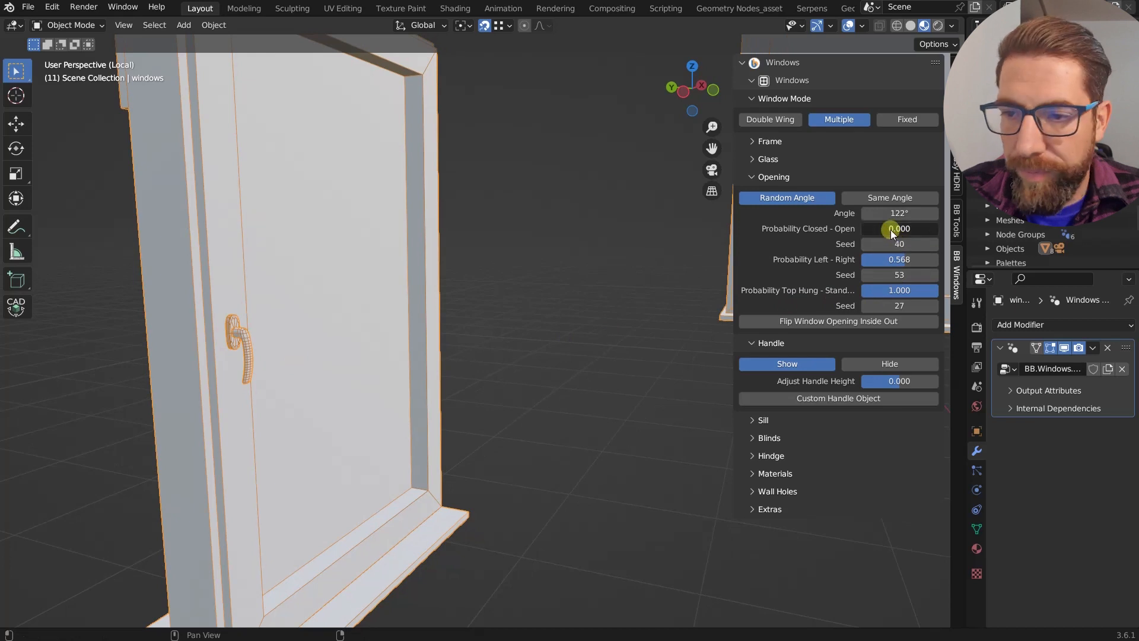
{"action": "left_click_drag", "start_coordinate": [893, 232], "coordinate": [668, 260]}
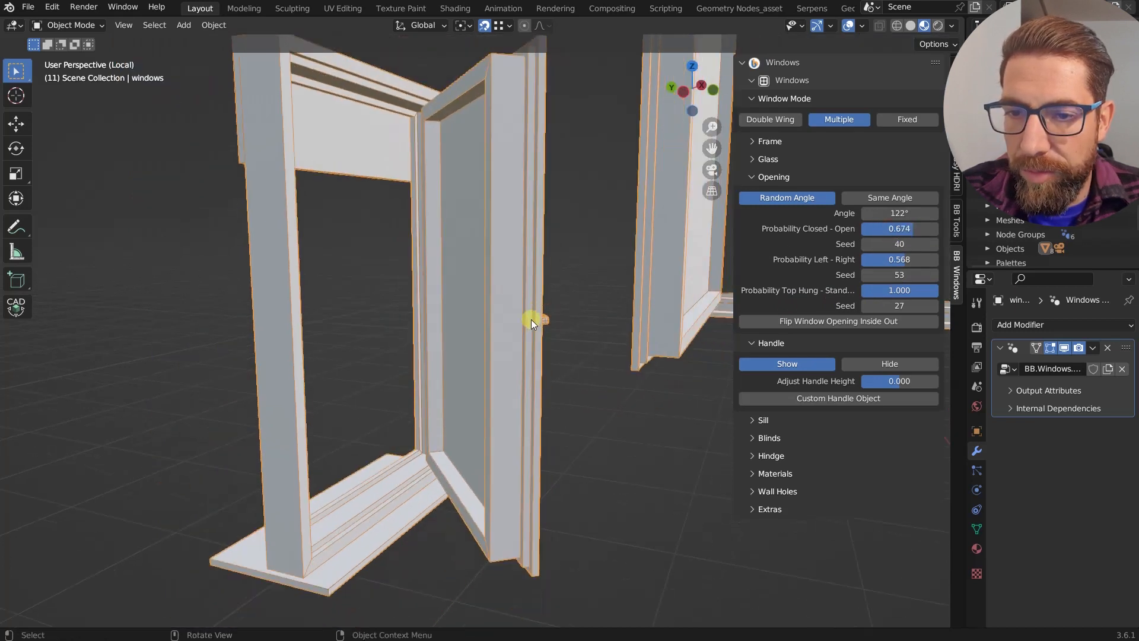
{"action": "middle_click_drag", "start_coordinate": [532, 319], "coordinate": [436, 319]}
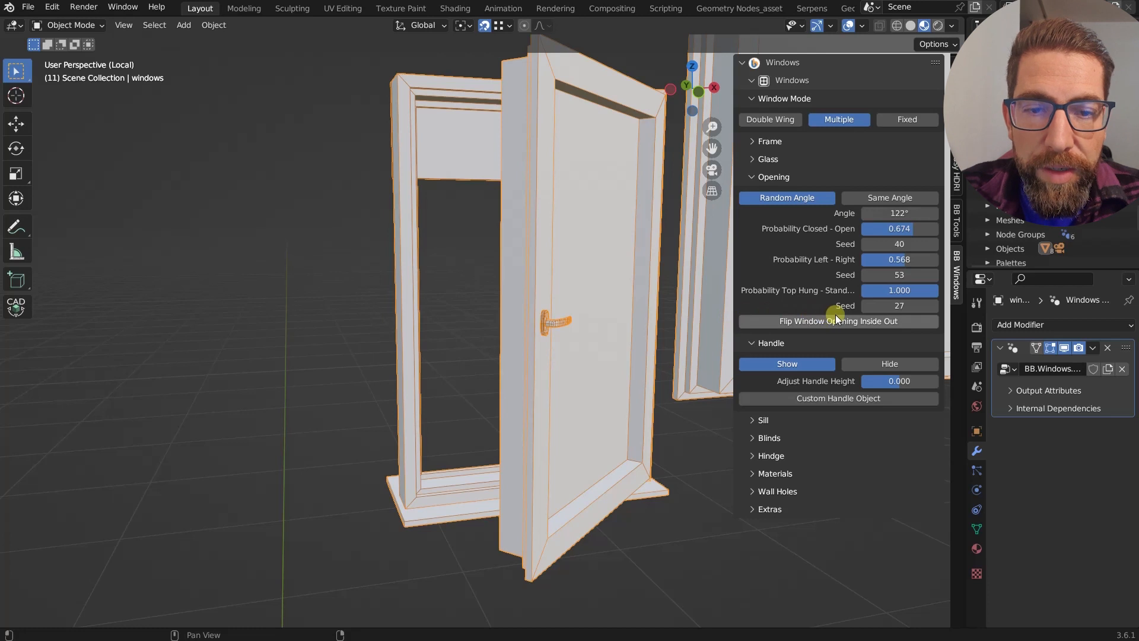
Try the Custom Handle Object option, turn it off again, and examine the default handle's base and knob up close.
{"action": "left_click", "coordinate": [840, 400]}
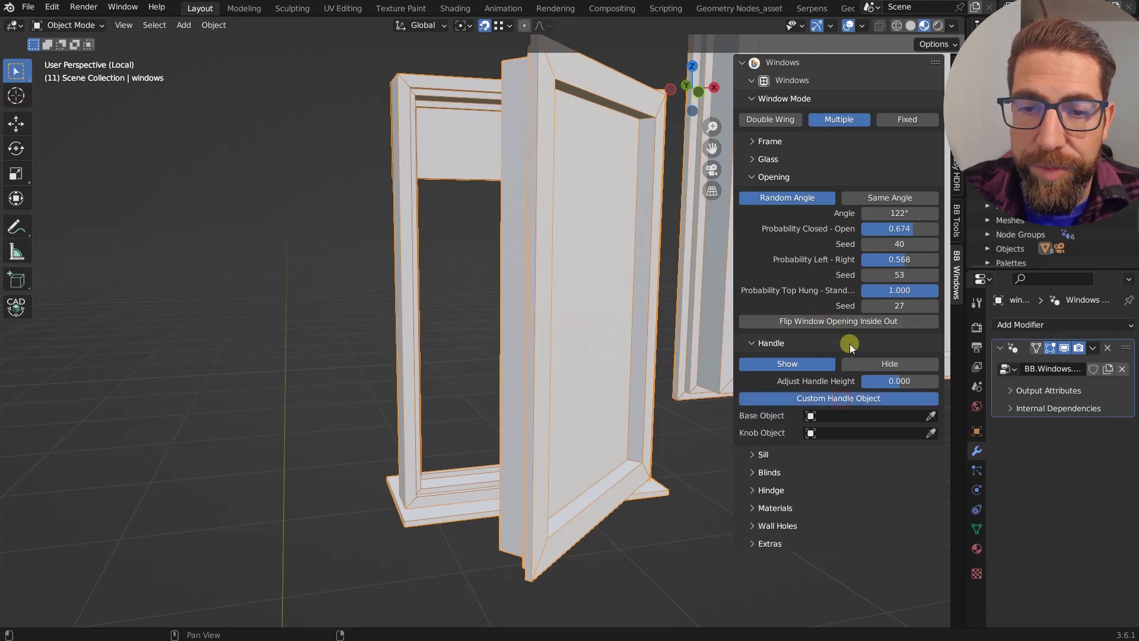
{"action": "scroll", "coordinate": [621, 334], "scroll_direction": "down", "scroll_amount": 3}
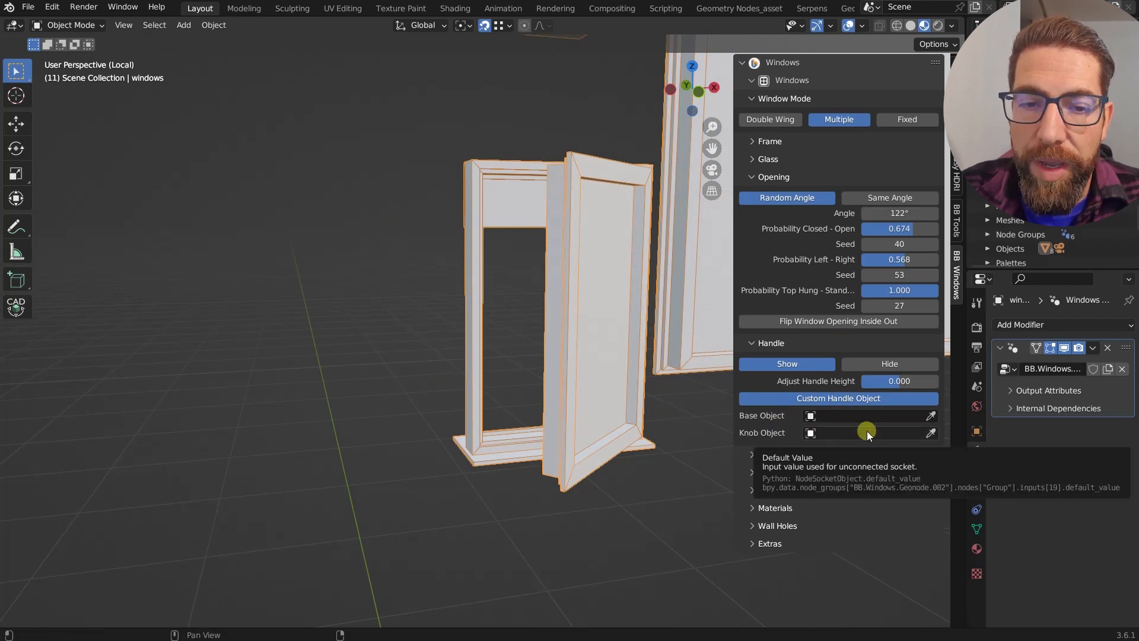
{"action": "left_click", "coordinate": [871, 400]}
{"action": "scroll", "coordinate": [600, 326], "scroll_direction": "up", "scroll_amount": 10}
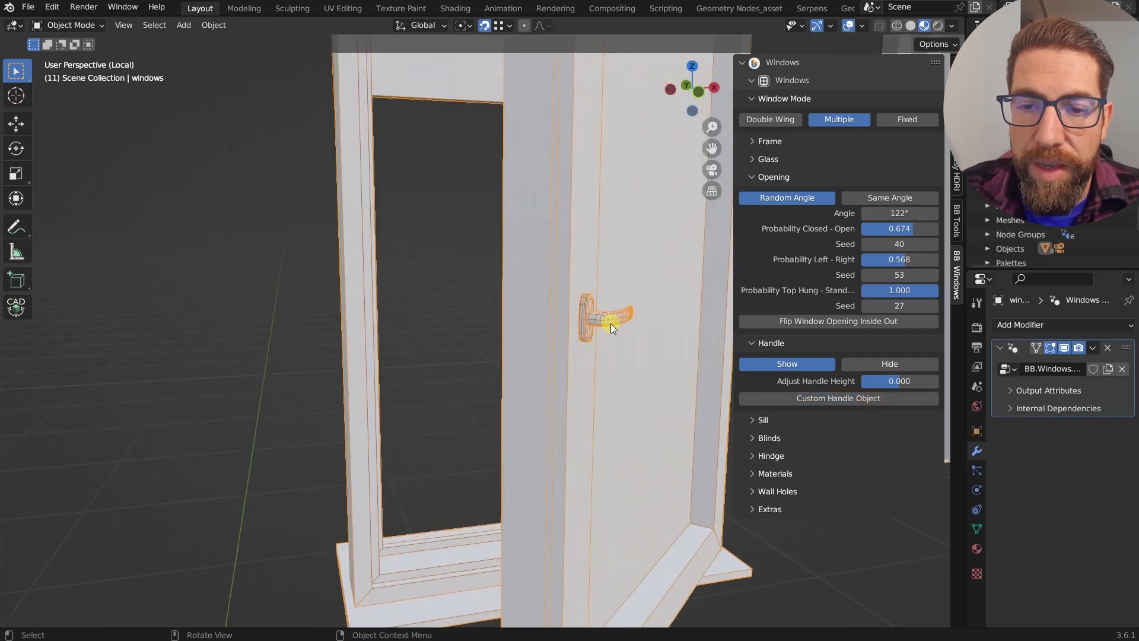
{"action": "middle_click_drag", "start_coordinate": [640, 353], "coordinate": [595, 368]}
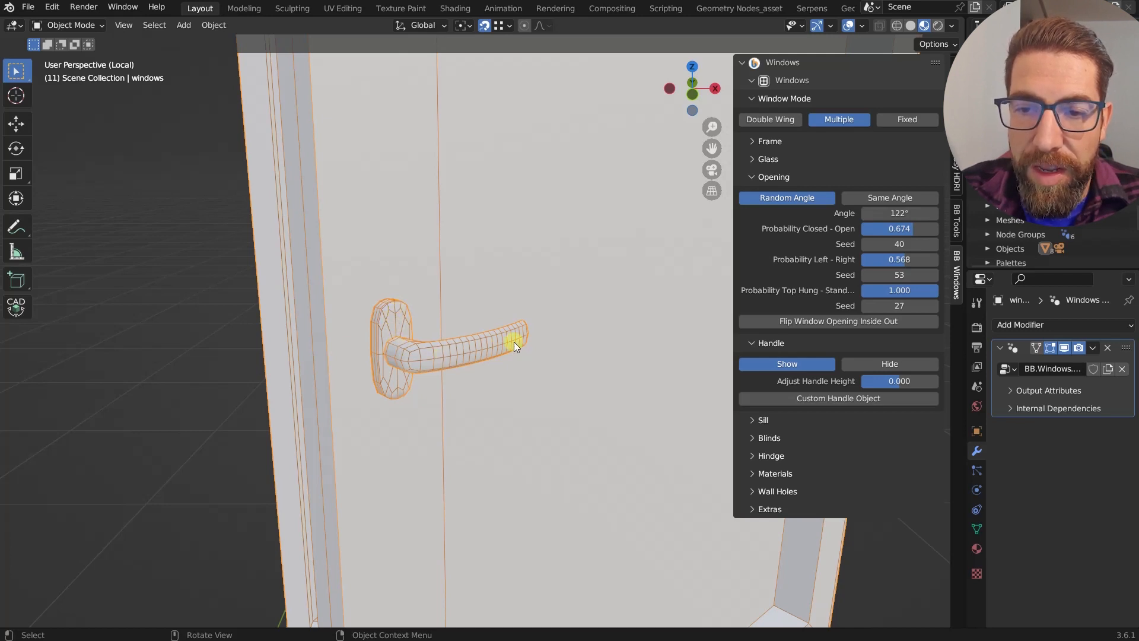
{"action": "scroll", "coordinate": [513, 342], "scroll_direction": "down", "scroll_amount": 3}
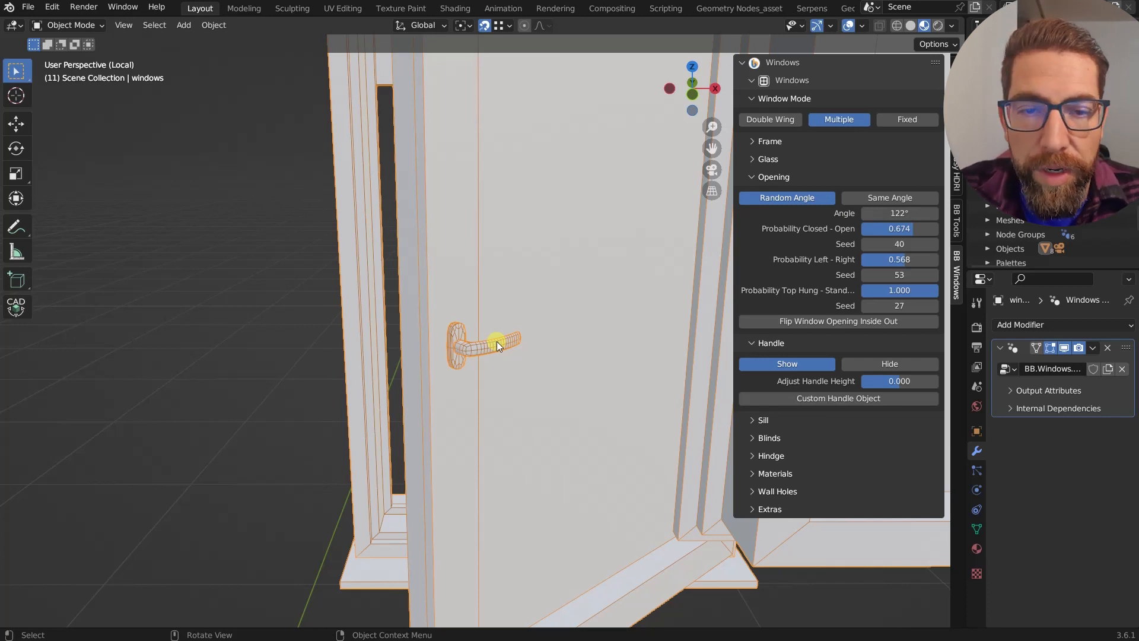
Turn on Custom Handle Object, view the objects available as Base Object without choosing one, and turn the option off.
{"action": "left_click", "coordinate": [857, 399]}
{"action": "left_click", "coordinate": [881, 415]}
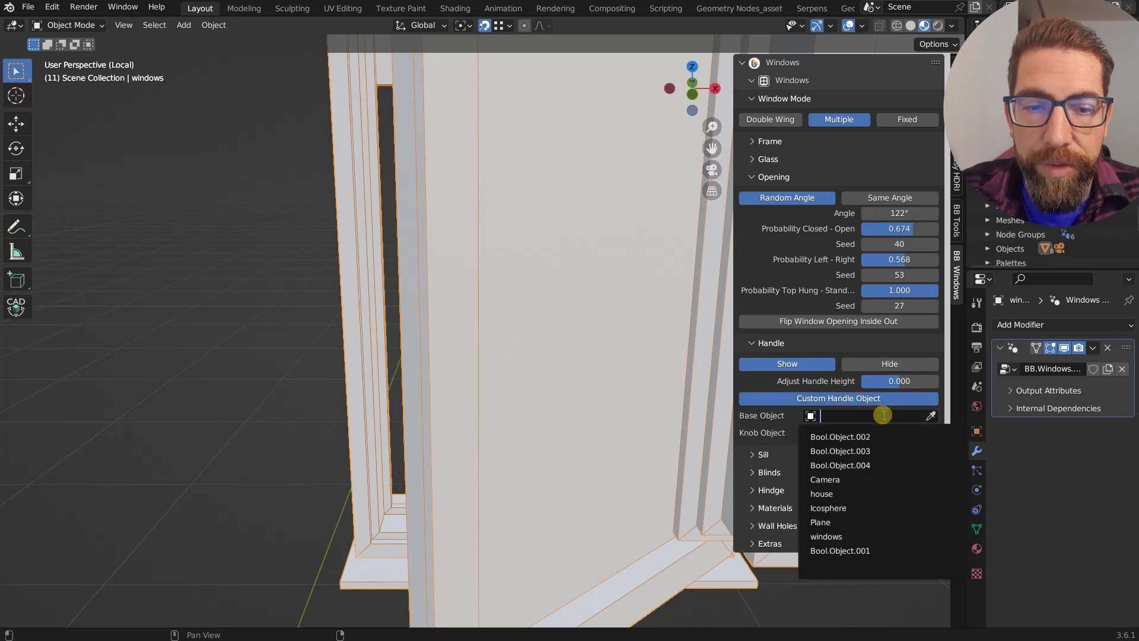
{"action": "key", "text": "Escape"}
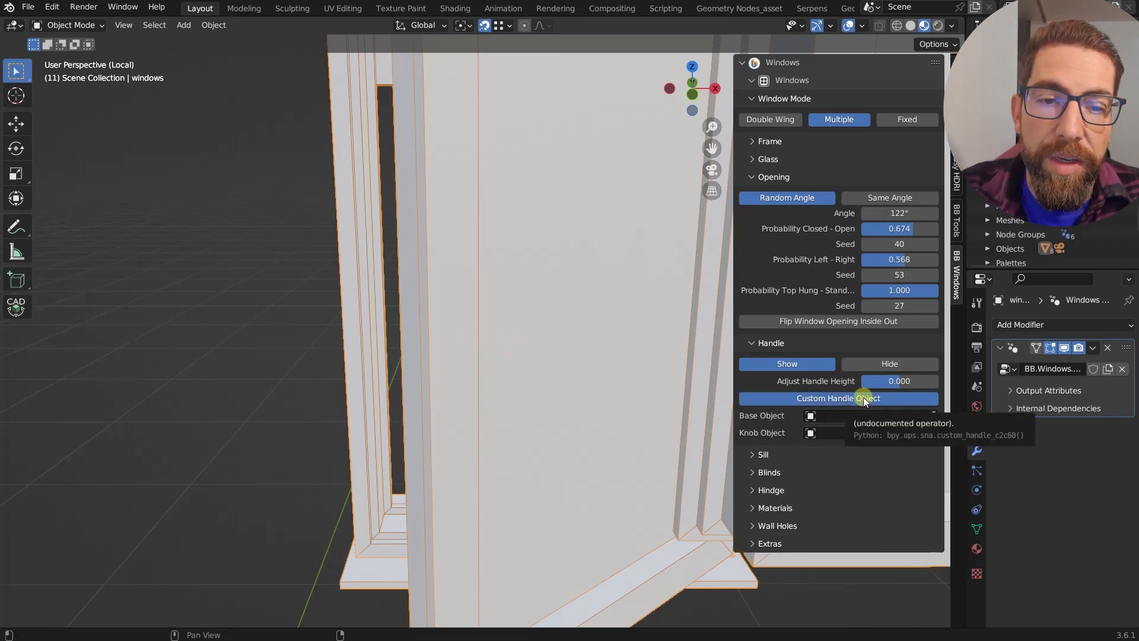
{"action": "left_click", "coordinate": [864, 398]}
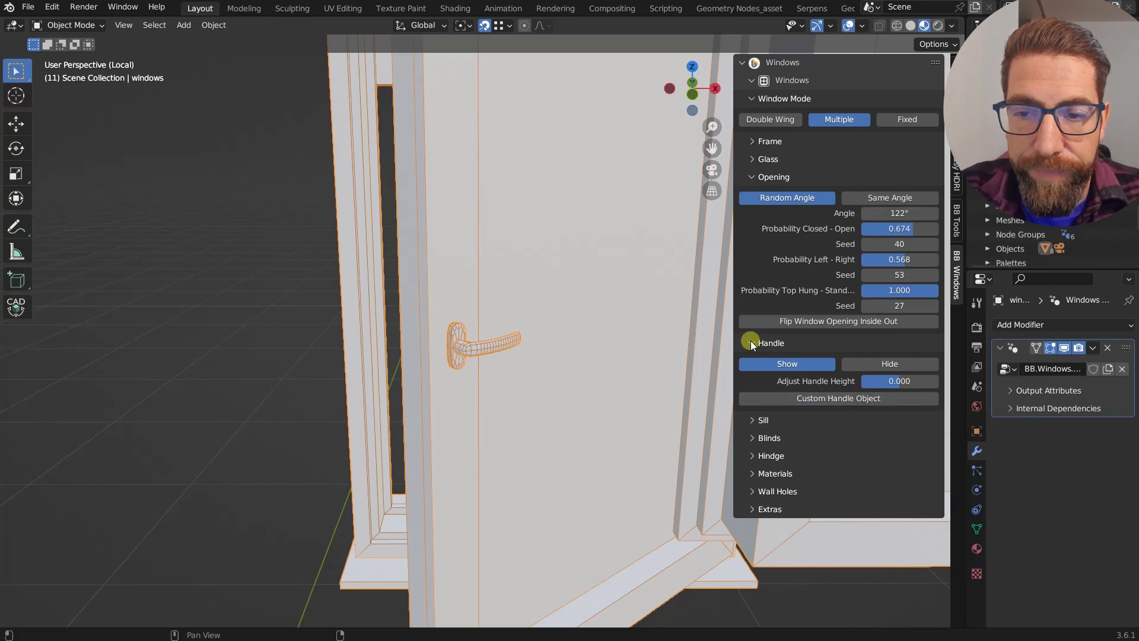
Hide and show the window handles twice, leaving them shown.
{"action": "left_click", "coordinate": [906, 365]}
{"action": "left_click", "coordinate": [810, 362]}
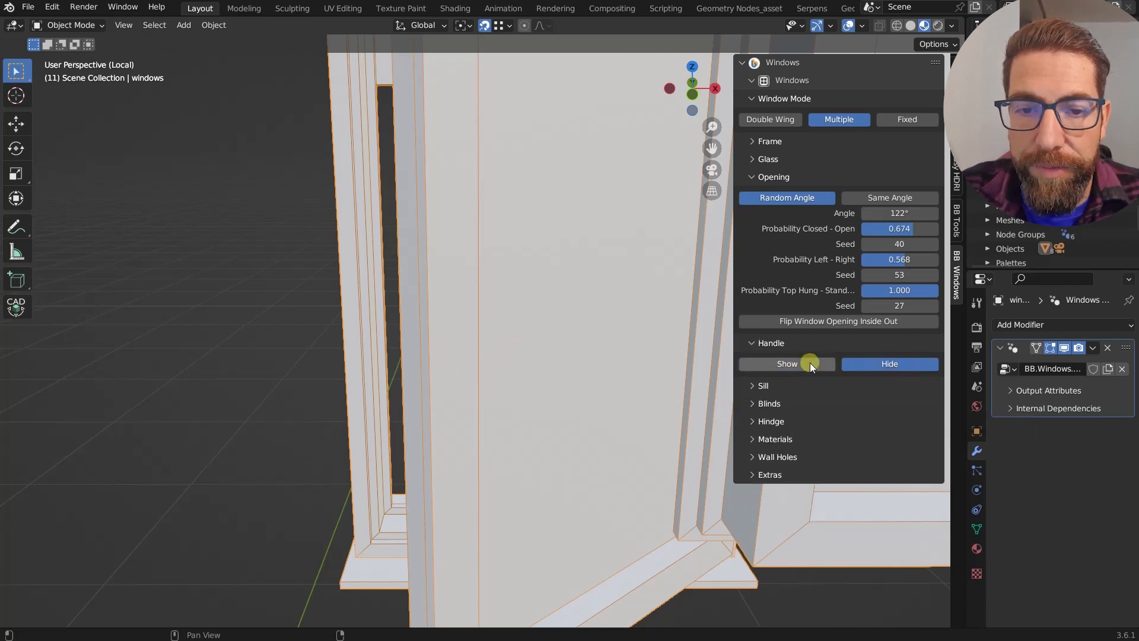
{"action": "left_click", "coordinate": [860, 365]}
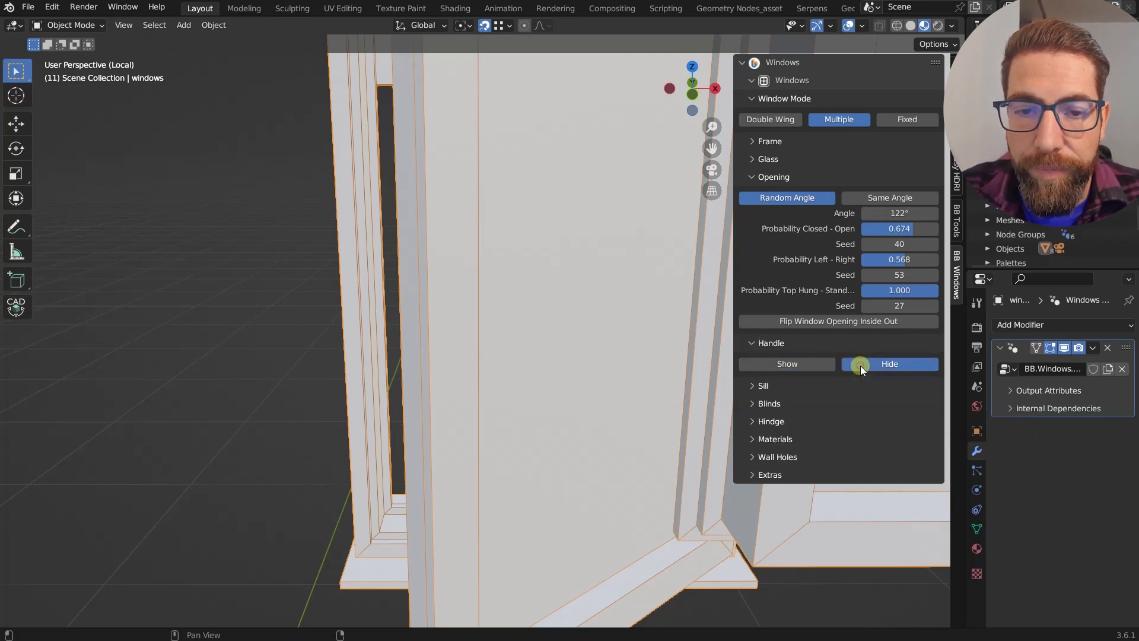
{"action": "left_click", "coordinate": [823, 365]}
Collapse the Handle and Opening settings, expand the Sill settings, and examine one window's sill from the inner and outer sides.
{"action": "left_click", "coordinate": [751, 343]}
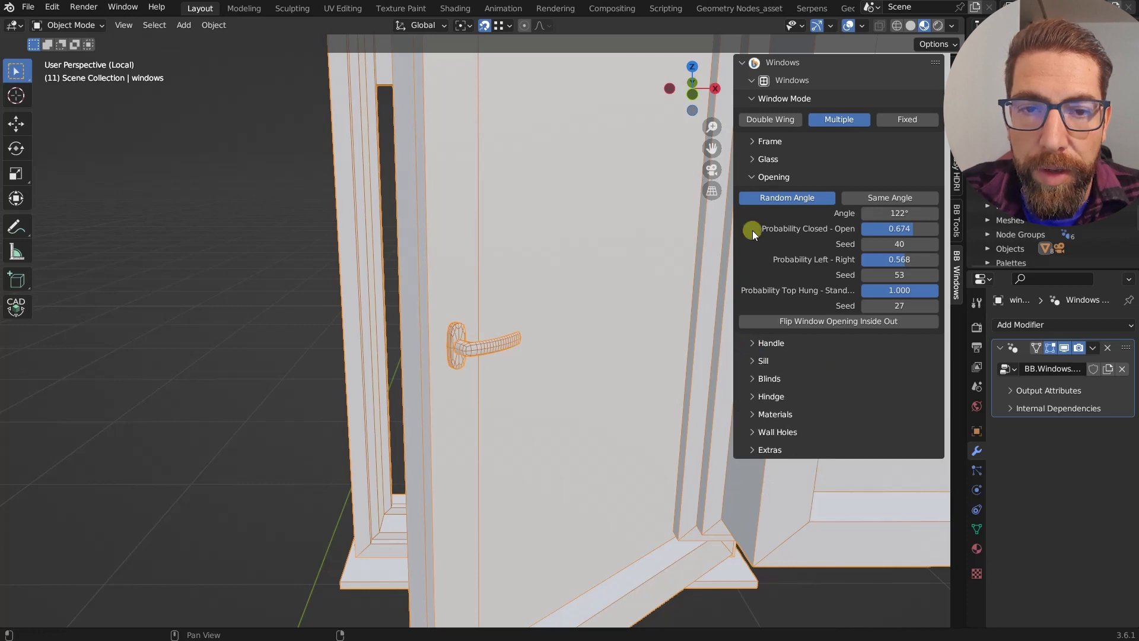
{"action": "left_click", "coordinate": [753, 177]}
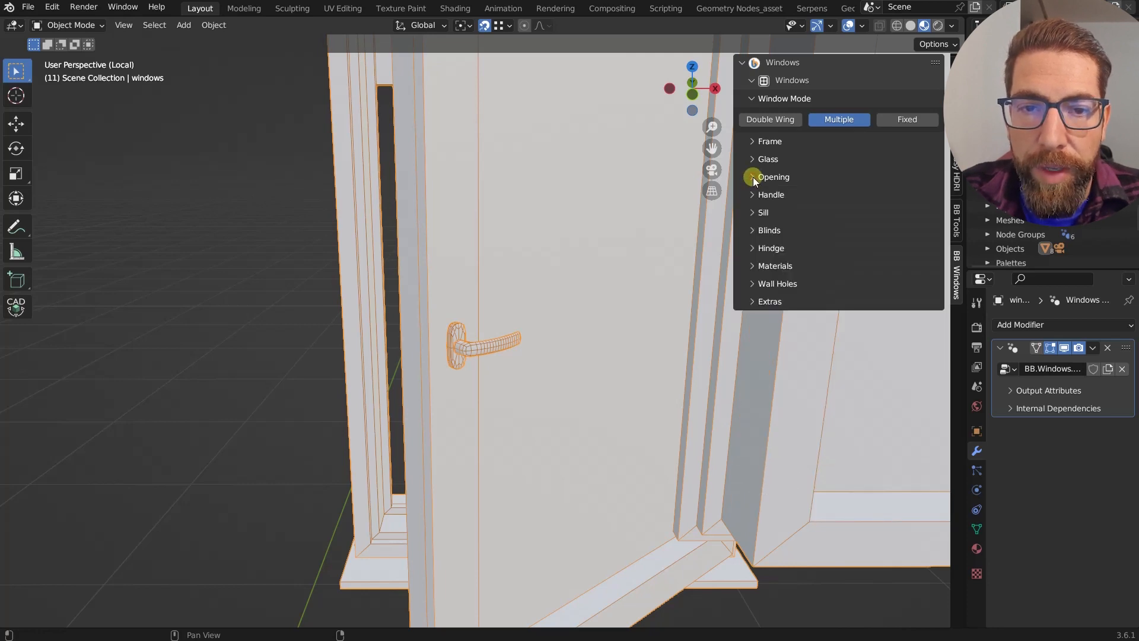
{"action": "left_click", "coordinate": [754, 211]}
{"action": "scroll", "coordinate": [472, 423], "scroll_direction": "down", "scroll_amount": 5}
{"action": "middle_click_drag", "start_coordinate": [472, 422], "coordinate": [600, 418]}
{"action": "scroll", "coordinate": [332, 505], "scroll_direction": "up", "scroll_amount": 4}
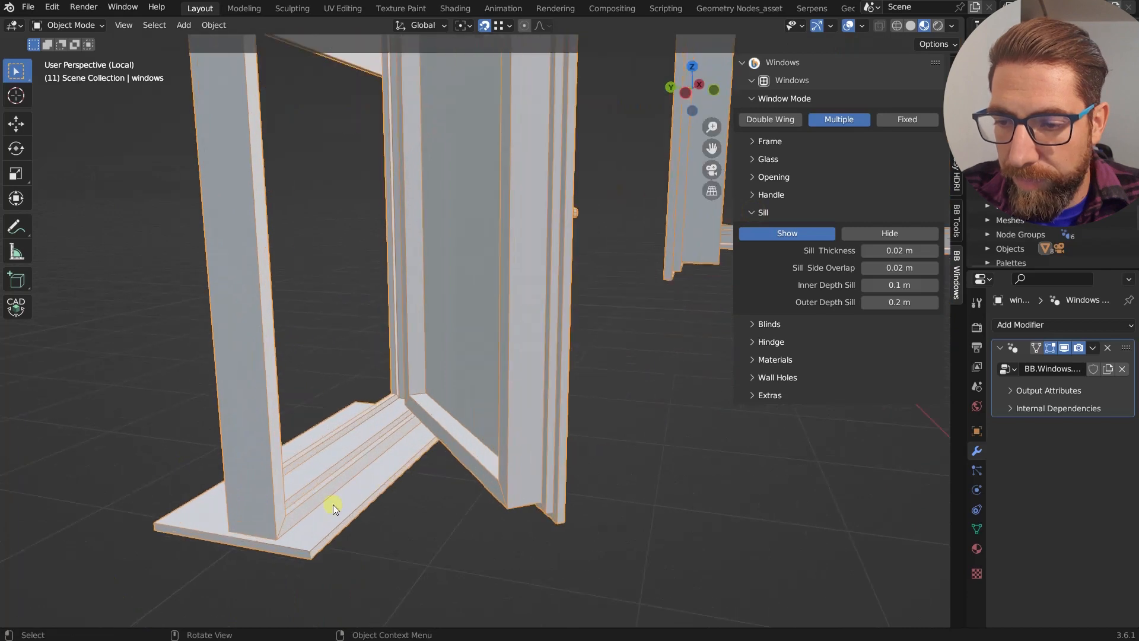
{"action": "scroll", "coordinate": [419, 439], "scroll_direction": "down", "scroll_amount": 3}
{"action": "scroll", "coordinate": [336, 493], "scroll_direction": "up", "scroll_amount": 2}
{"action": "scroll", "coordinate": [336, 492], "scroll_direction": "down", "scroll_amount": 3}
{"action": "middle_click_drag", "start_coordinate": [336, 492], "coordinate": [262, 488]}
{"action": "scroll", "coordinate": [297, 488], "scroll_direction": "up", "scroll_amount": 3}
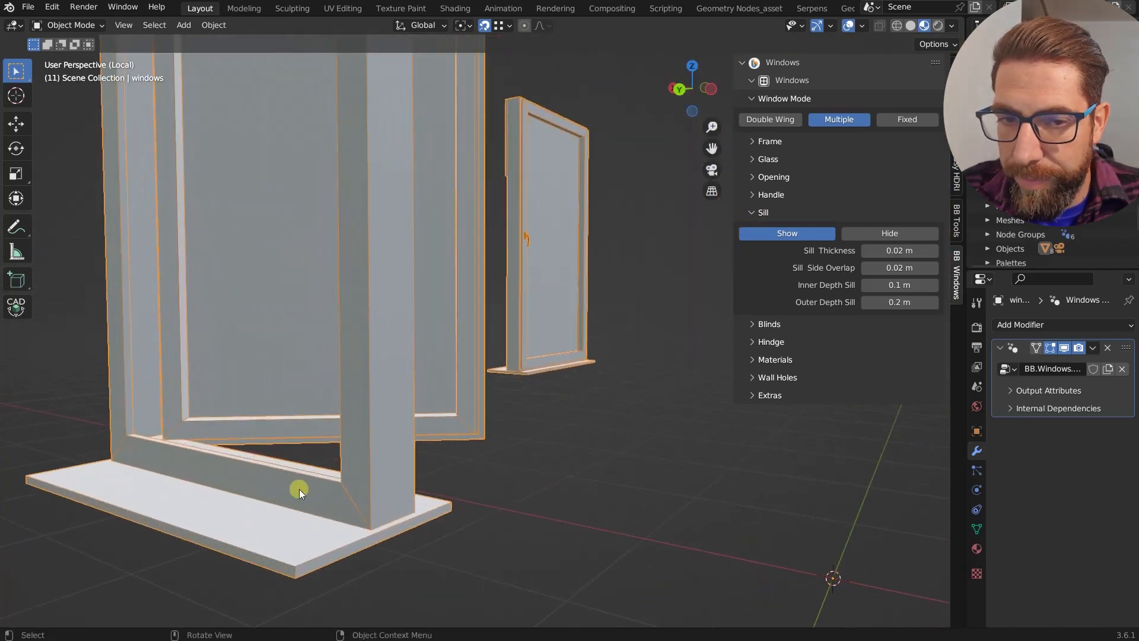
Hide and show the sills once, and inspect one window's base face in Edit Mode from below before returning to Object Mode.
{"action": "left_click", "coordinate": [899, 233]}
{"action": "left_click", "coordinate": [792, 234]}
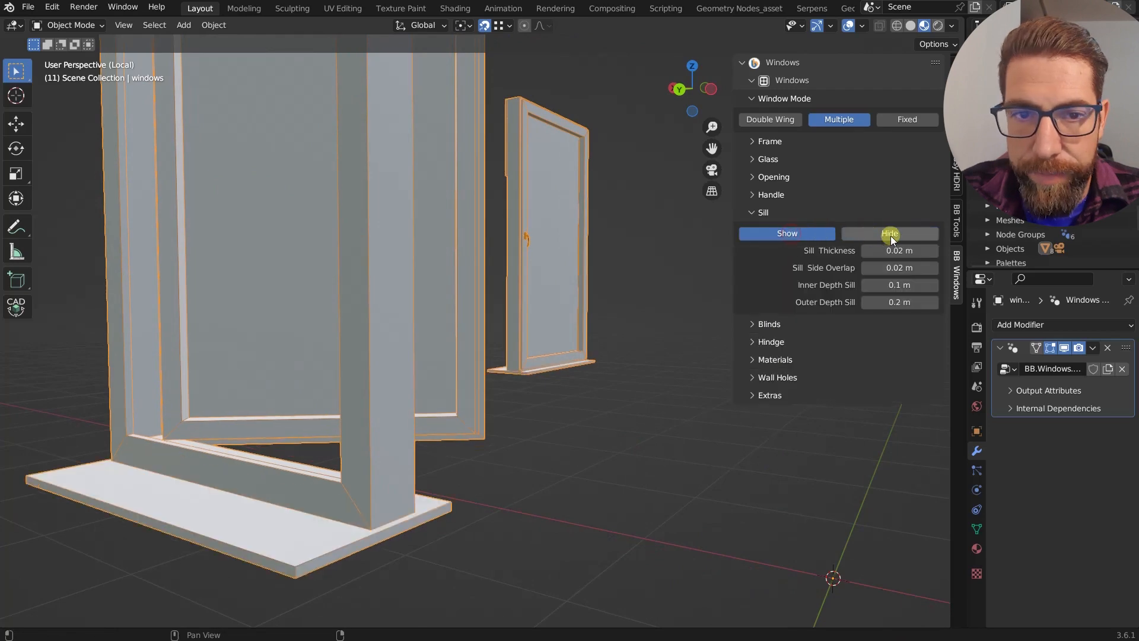
{"action": "middle_click_drag", "start_coordinate": [369, 458], "coordinate": [277, 397]}
{"action": "key", "text": "Tab"}
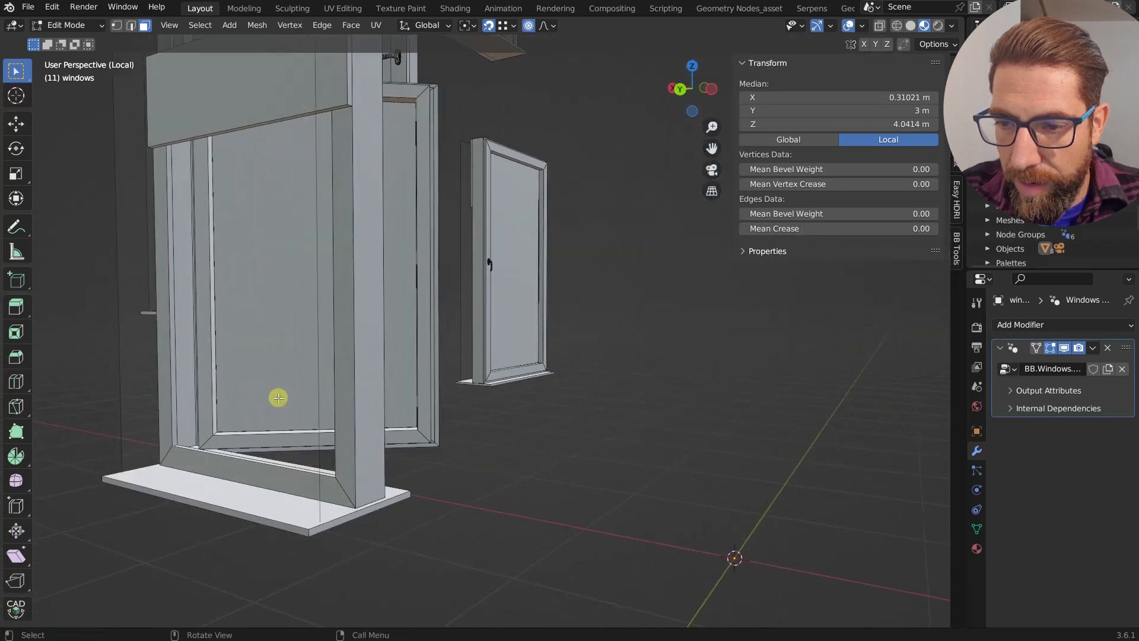
{"action": "left_click", "coordinate": [267, 394]}
{"action": "mouse_move", "coordinate": [294, 460]}
{"action": "middle_mouse_down"}
{"action": "mouse_move", "coordinate": [295, 435]}
{"action": "mouse_move", "coordinate": [292, 478]}
{"action": "middle_mouse_up"}
{"action": "middle_click_drag", "start_coordinate": [260, 407], "coordinate": [336, 521]}
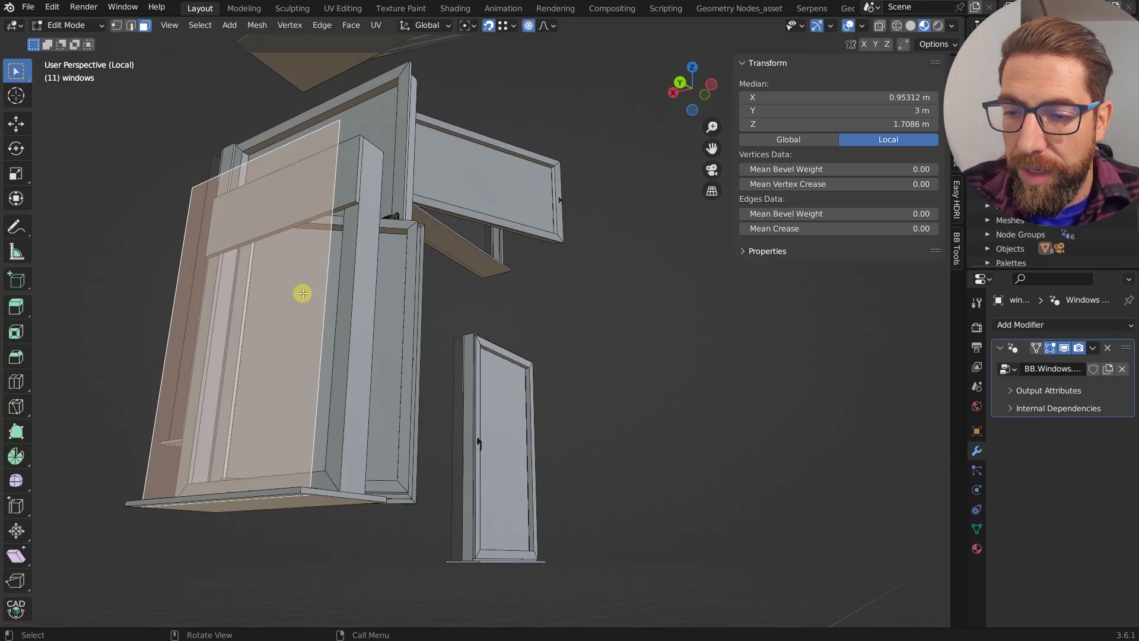
{"action": "middle_click_drag", "start_coordinate": [290, 356], "coordinate": [277, 365]}
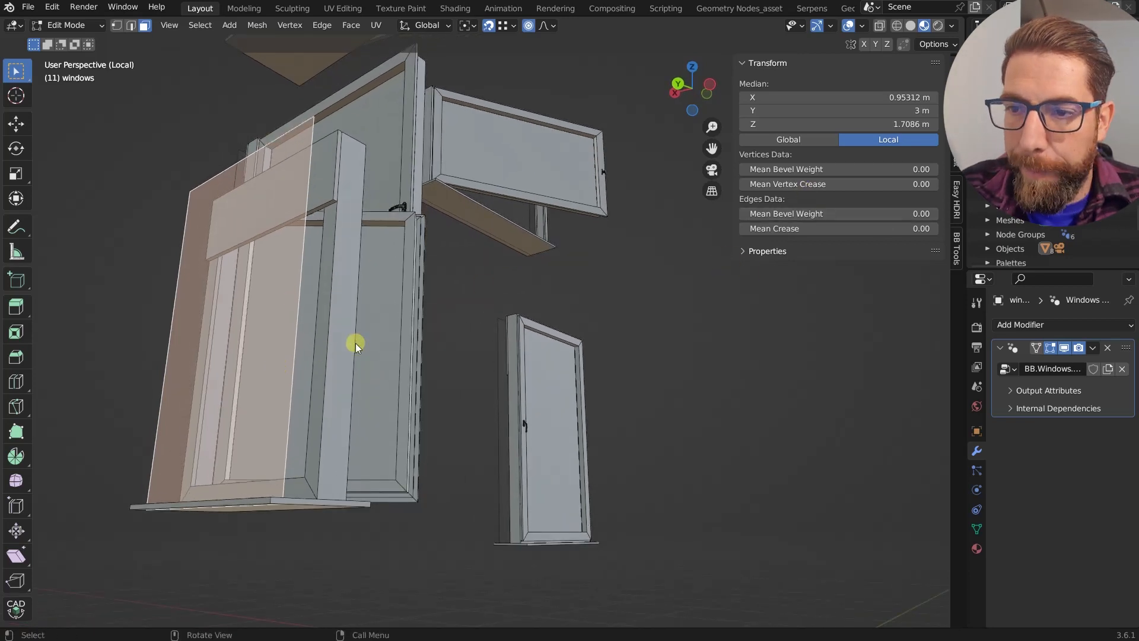
{"action": "key", "text": "Tab"}
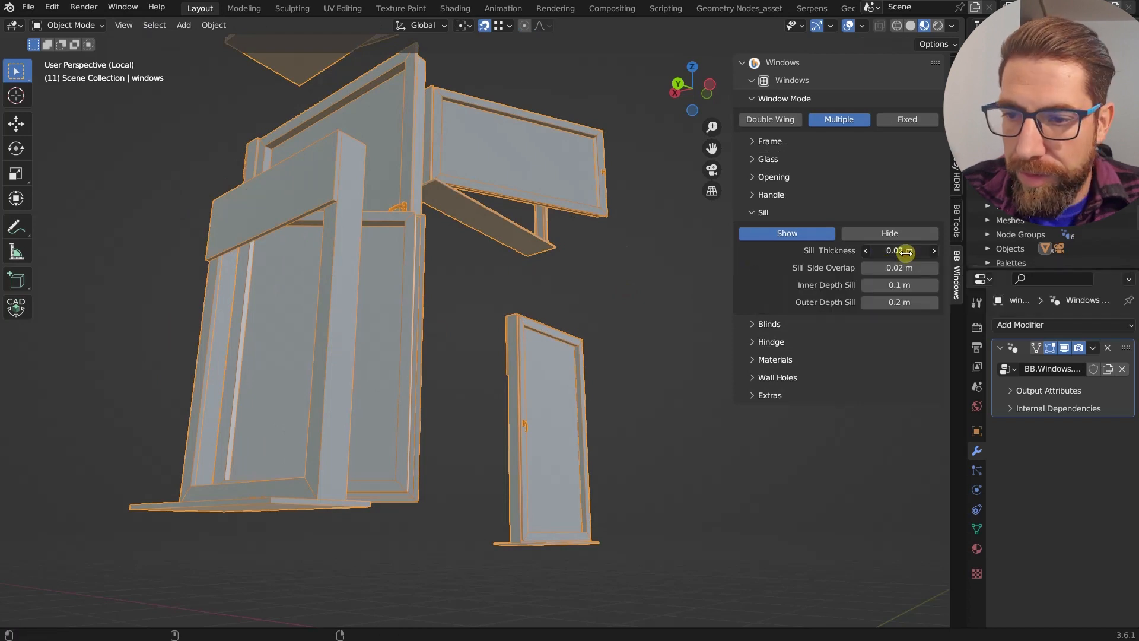
Try other Sill Thickness values but keep 0.02 m, and set the Sill Side Overlap to 0 m.
{"action": "left_click_drag", "start_coordinate": [906, 252], "coordinate": [623, 247]}
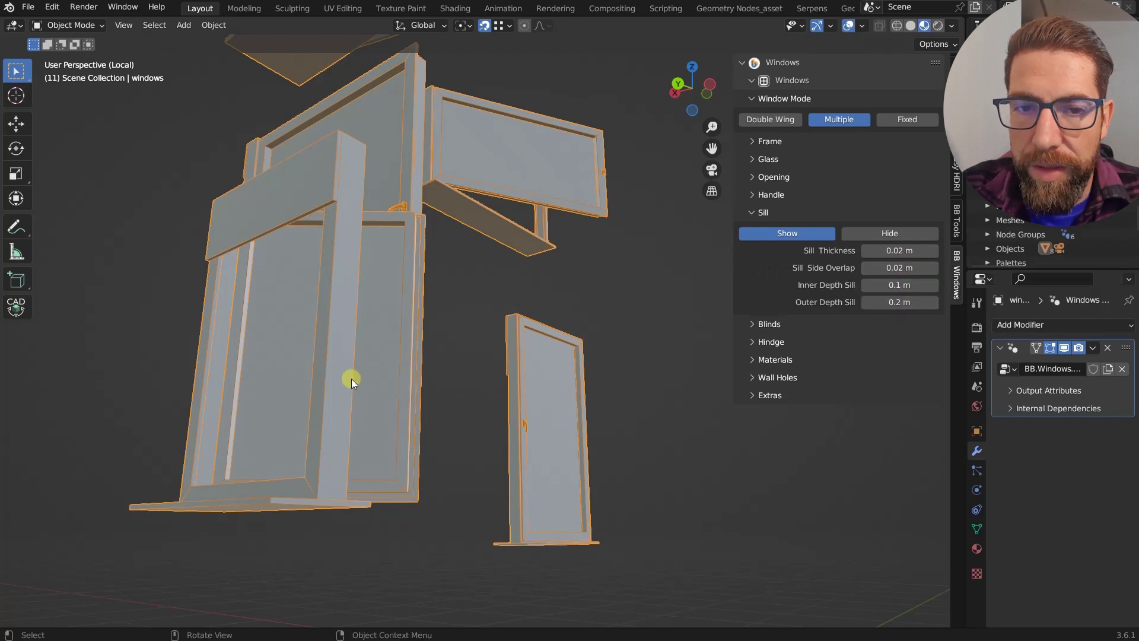
{"action": "middle_click_drag", "start_coordinate": [344, 359], "coordinate": [415, 403]}
{"action": "scroll", "coordinate": [342, 507], "scroll_direction": "up", "scroll_amount": 5}
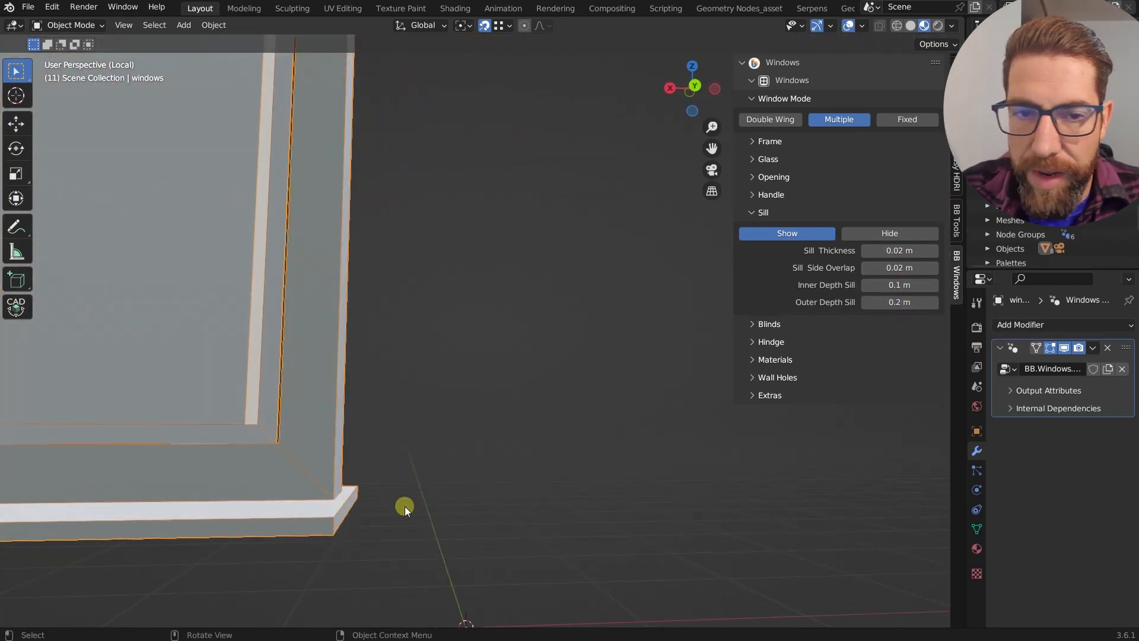
{"action": "left_click_drag", "start_coordinate": [896, 268], "coordinate": [610, 272]}
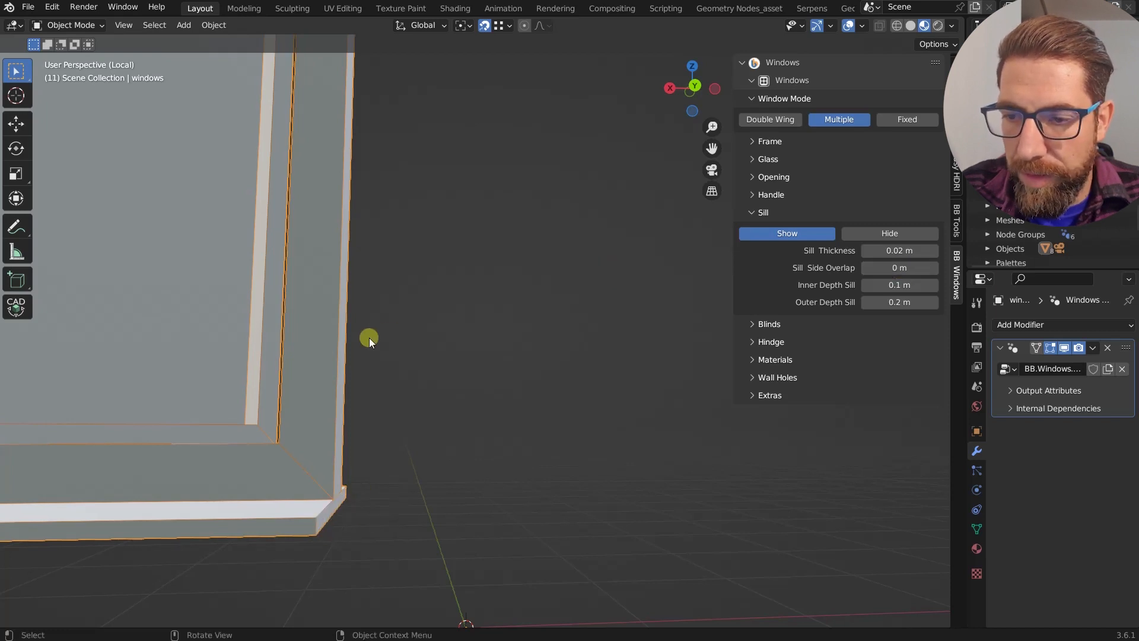
Vary the Sill Side Overlap again while viewing the whole sill from the front, and return it to 0 m.
{"action": "scroll", "coordinate": [369, 338], "scroll_direction": "down", "scroll_amount": 5}
{"action": "middle_click_drag", "start_coordinate": [370, 338], "coordinate": [353, 385]}
{"action": "scroll", "coordinate": [352, 386], "scroll_direction": "up", "scroll_amount": 2}
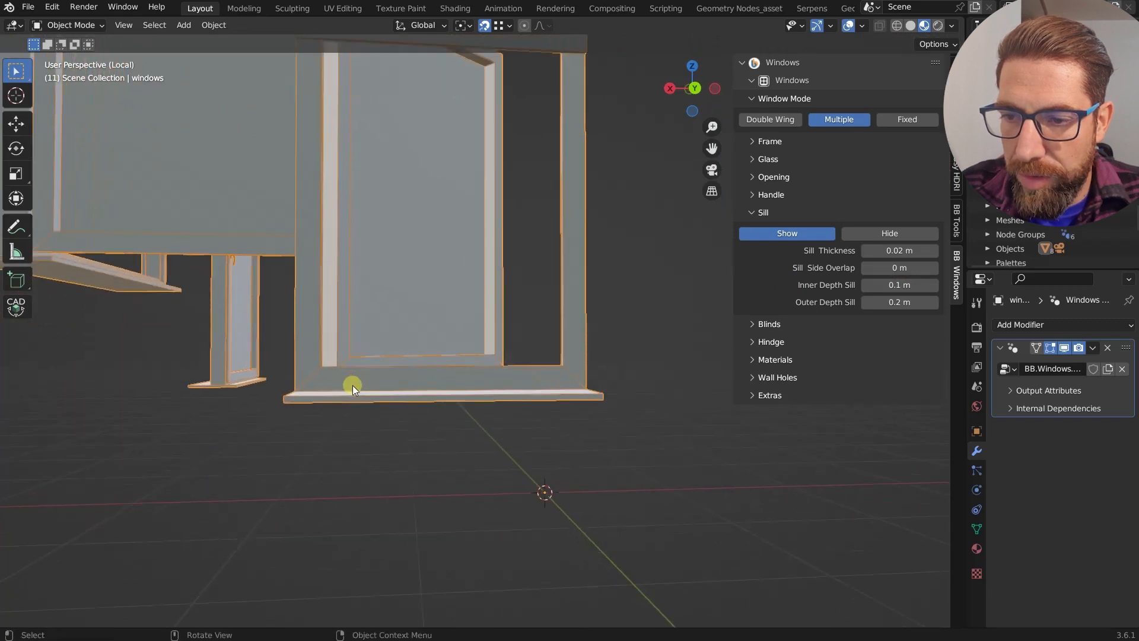
{"action": "left_click_drag", "start_coordinate": [888, 268], "coordinate": [604, 264]}
{"action": "scroll", "coordinate": [340, 285], "scroll_direction": "down", "scroll_amount": 2}
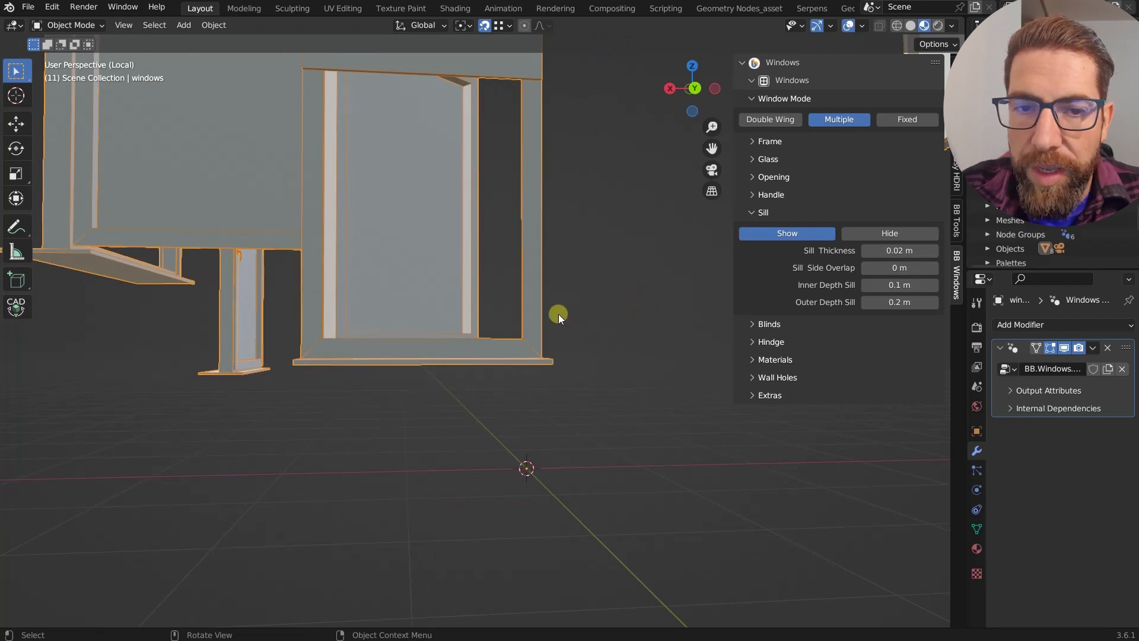
Set both the Inner Depth Sill and Outer Depth Sill to 0 m, and examine the window's lower corner.
{"action": "middle_click_drag", "start_coordinate": [558, 315], "coordinate": [707, 344]}
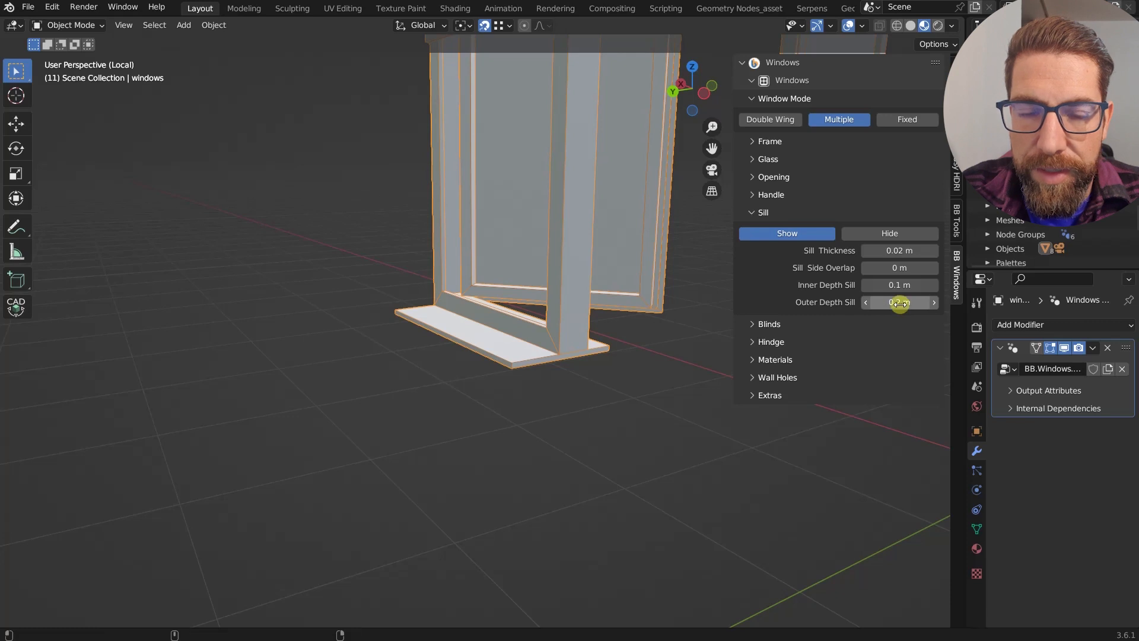
{"action": "scroll", "coordinate": [575, 341], "scroll_direction": "up", "scroll_amount": 4}
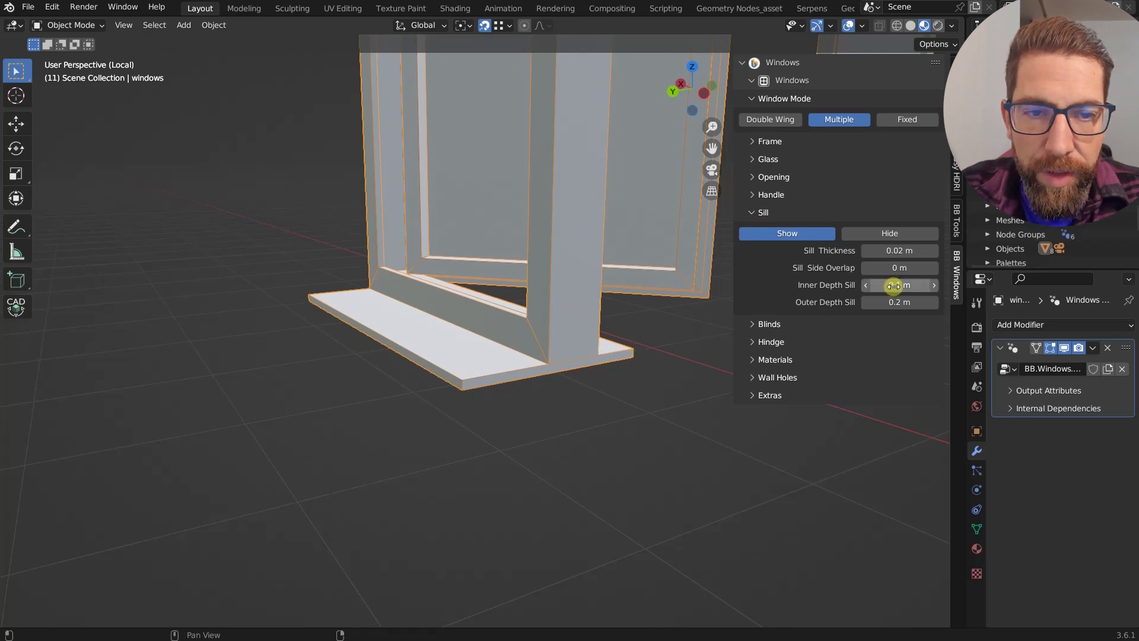
{"action": "left_click_drag", "start_coordinate": [895, 285], "coordinate": [578, 291]}
{"action": "left_click_drag", "start_coordinate": [903, 299], "coordinate": [552, 300]}
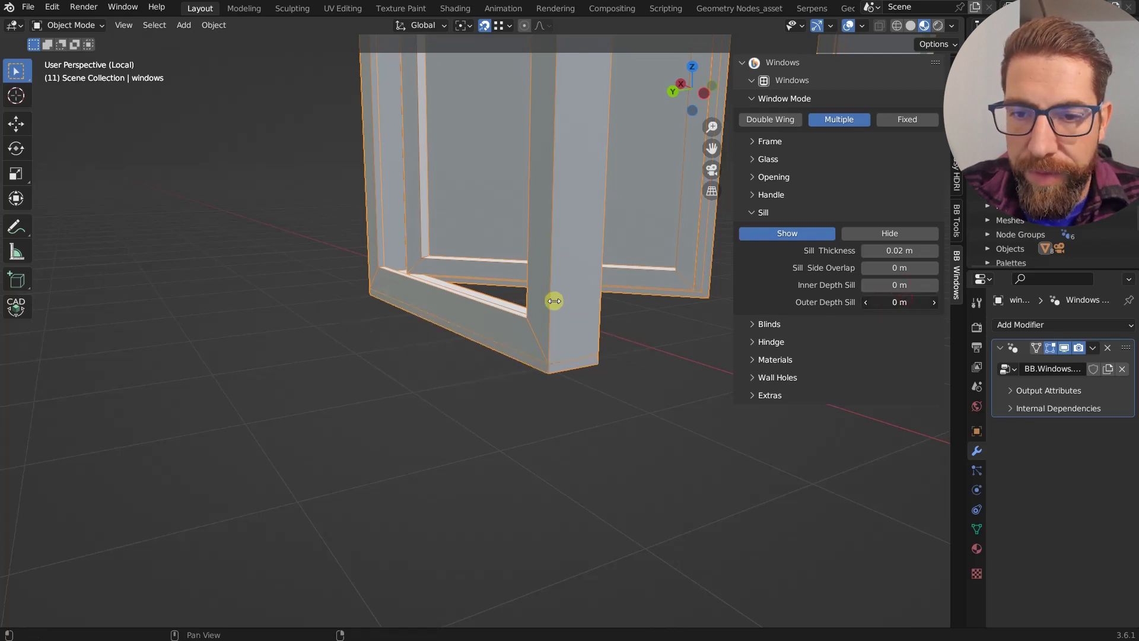
{"action": "scroll", "coordinate": [558, 372], "scroll_direction": "up", "scroll_amount": 4}
{"action": "middle_click_drag", "start_coordinate": [600, 336], "coordinate": [561, 333]}
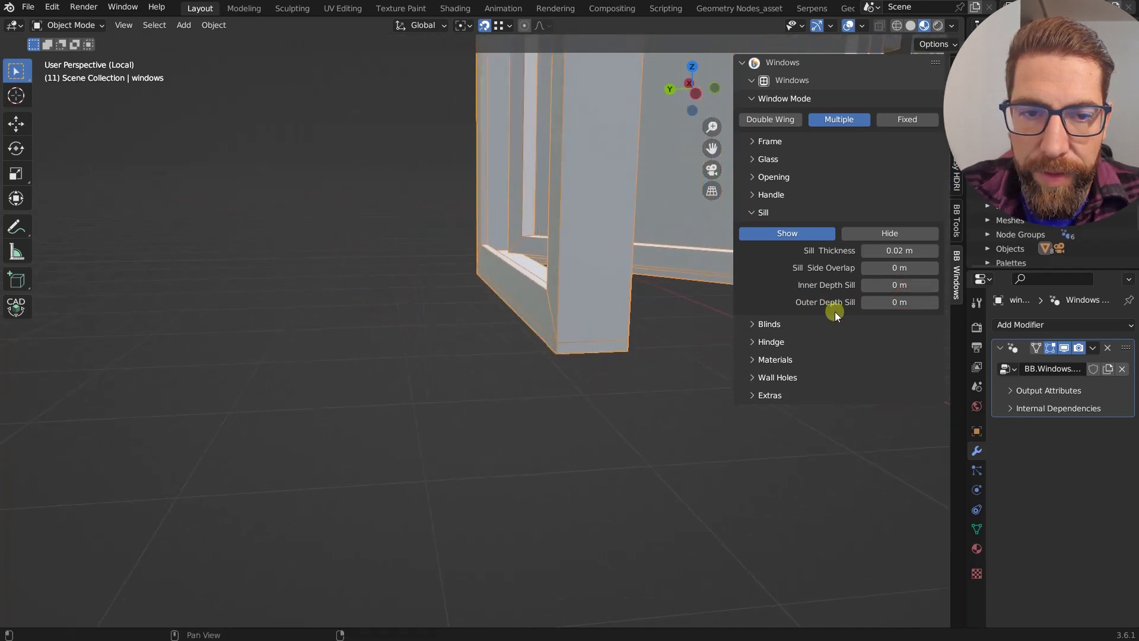
Raise the Inner Depth Sill to 0.2 m and the Outer Depth Sill to 0.2 m, and reduce the inner depth to 0.1 m.
{"action": "left_click", "coordinate": [936, 284]}
{"action": "left_click", "coordinate": [937, 285]}
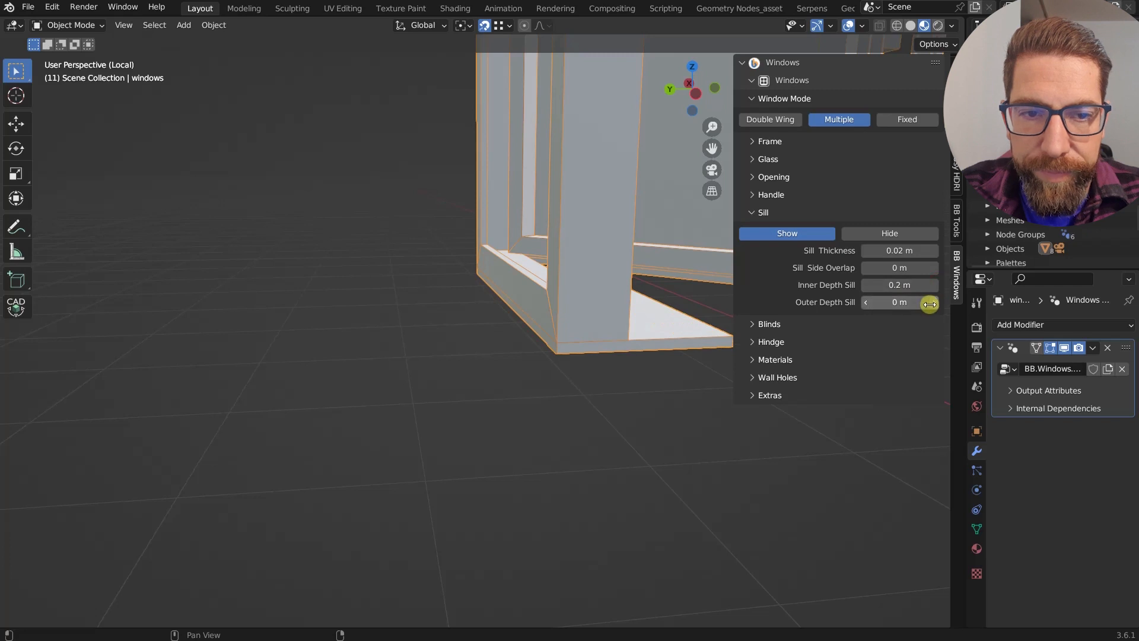
{"action": "left_click", "coordinate": [934, 302]}
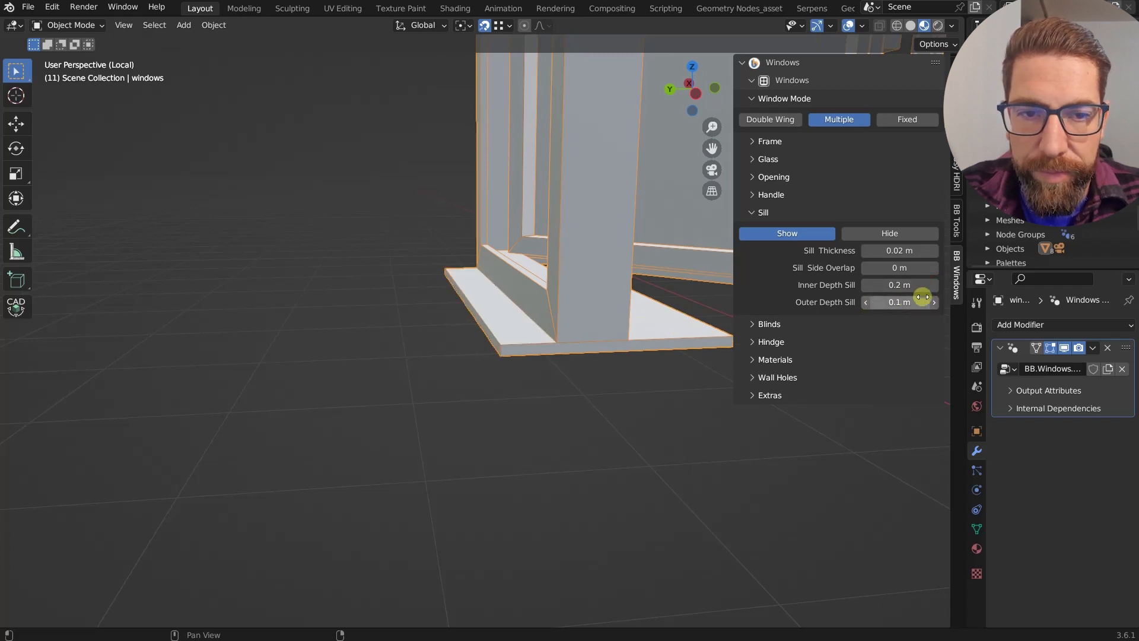
{"action": "left_click", "coordinate": [933, 303]}
{"action": "left_click", "coordinate": [867, 286]}
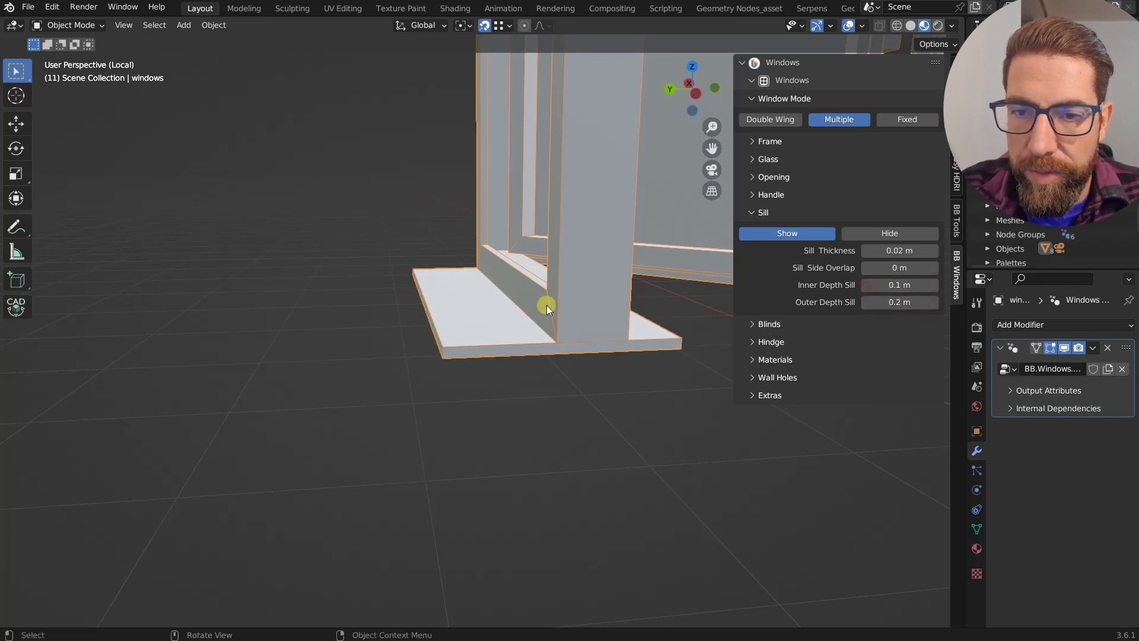
Close the Sill settings, open the Blinds settings, and assign the rolete material to the blinds.
{"action": "middle_click_drag", "start_coordinate": [547, 305], "coordinate": [554, 305]}
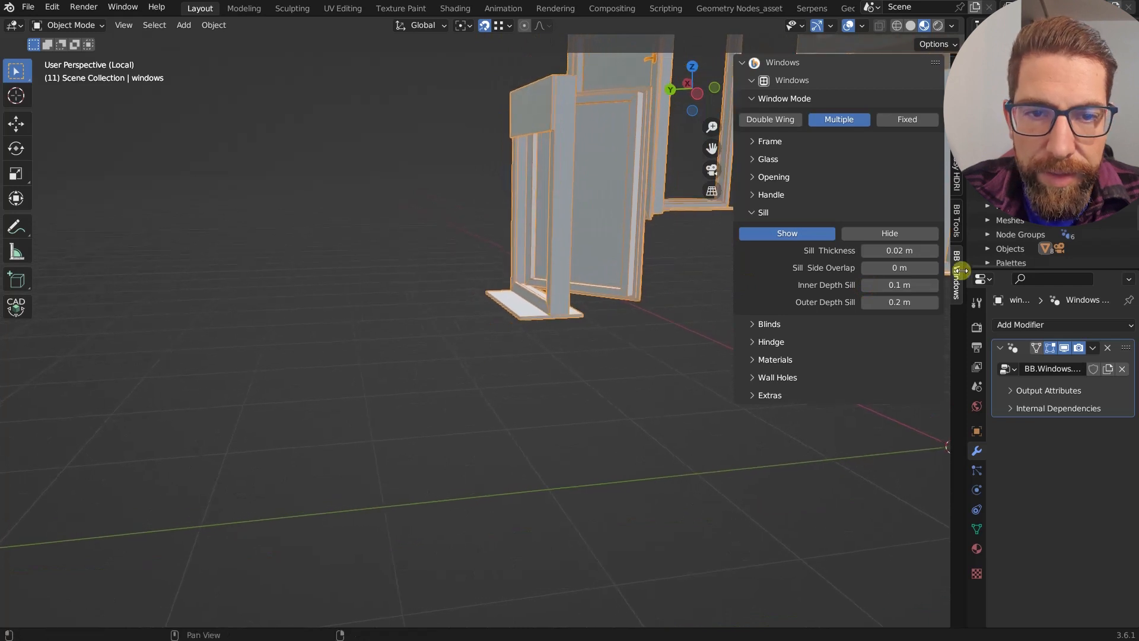
{"action": "left_click", "coordinate": [748, 213]}
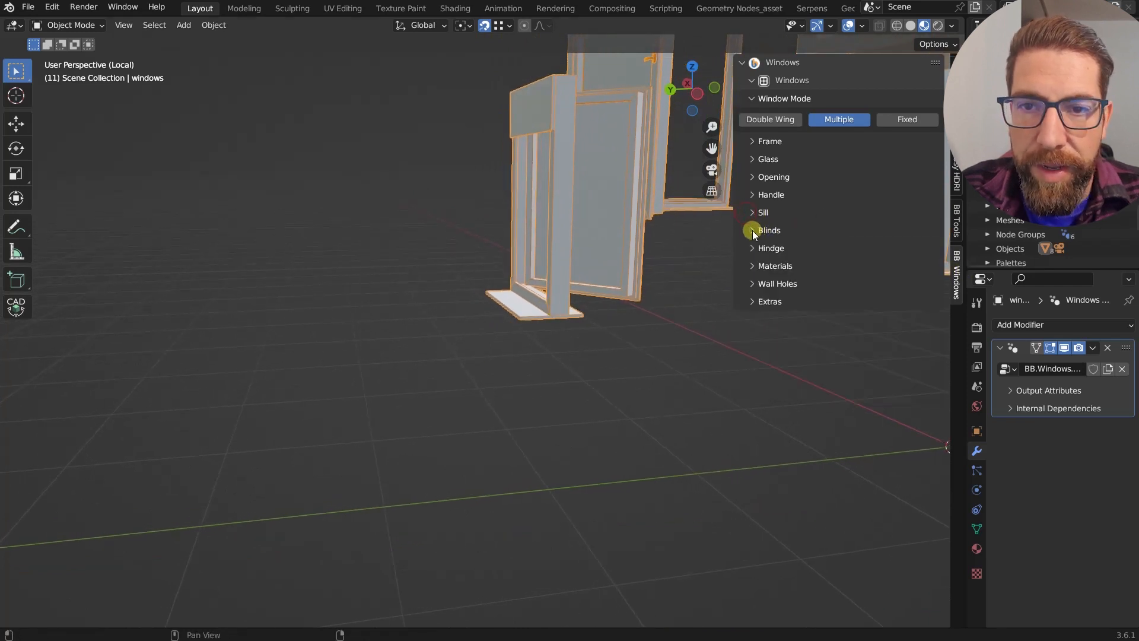
{"action": "left_click", "coordinate": [752, 231]}
{"action": "middle_click_drag", "start_coordinate": [578, 198], "coordinate": [639, 140]}
{"action": "left_click", "coordinate": [766, 377]}
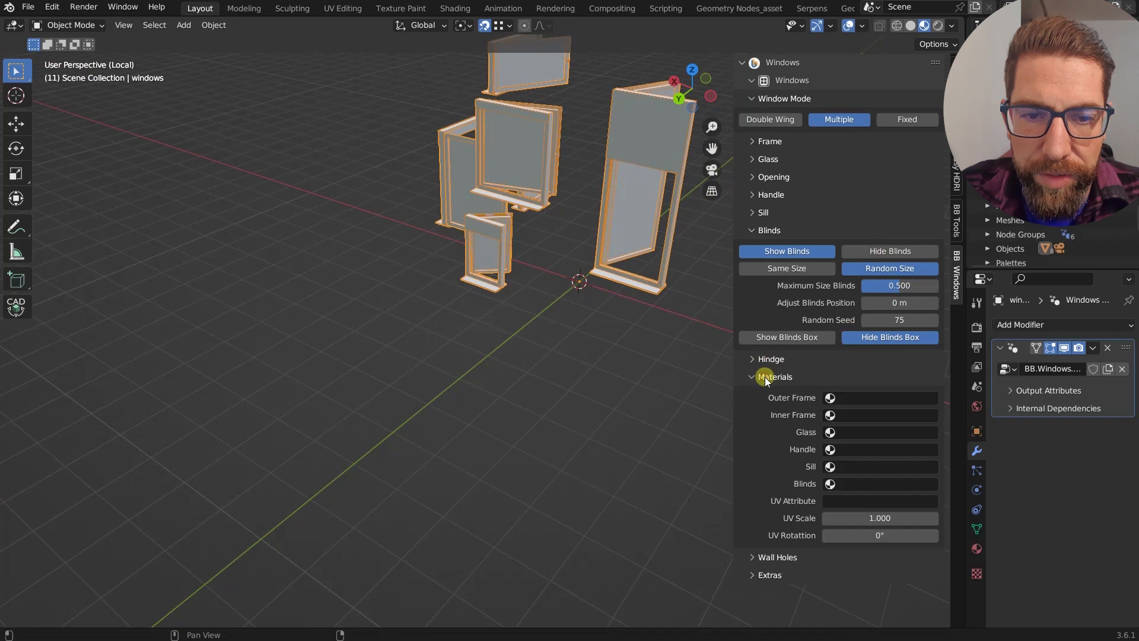
{"action": "left_click", "coordinate": [854, 488]}
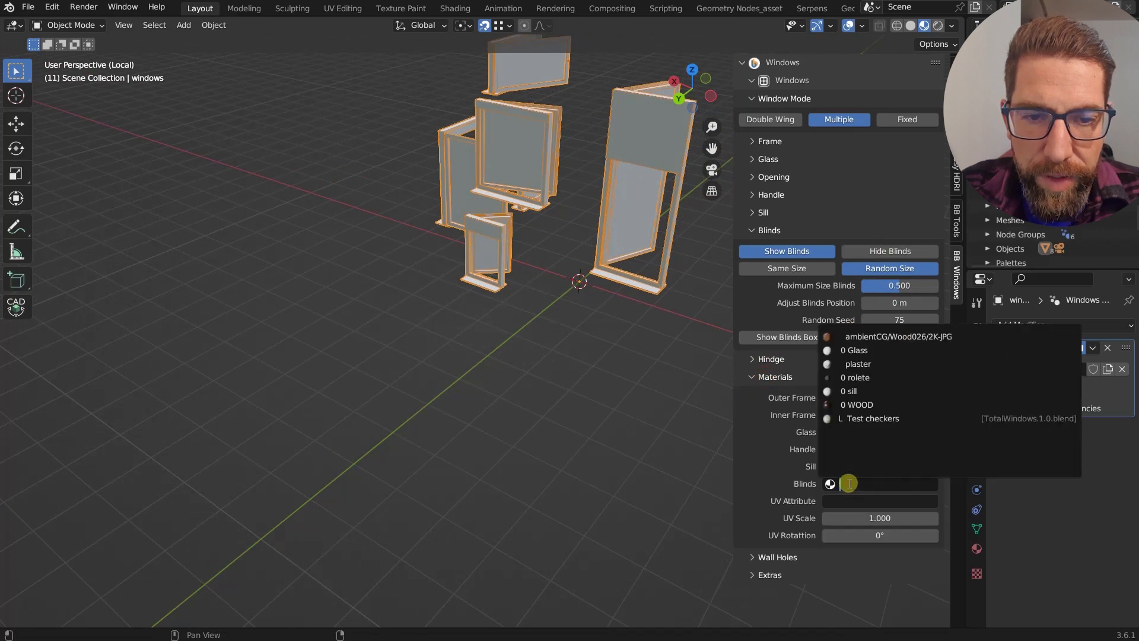
{"action": "left_click", "coordinate": [867, 378]}
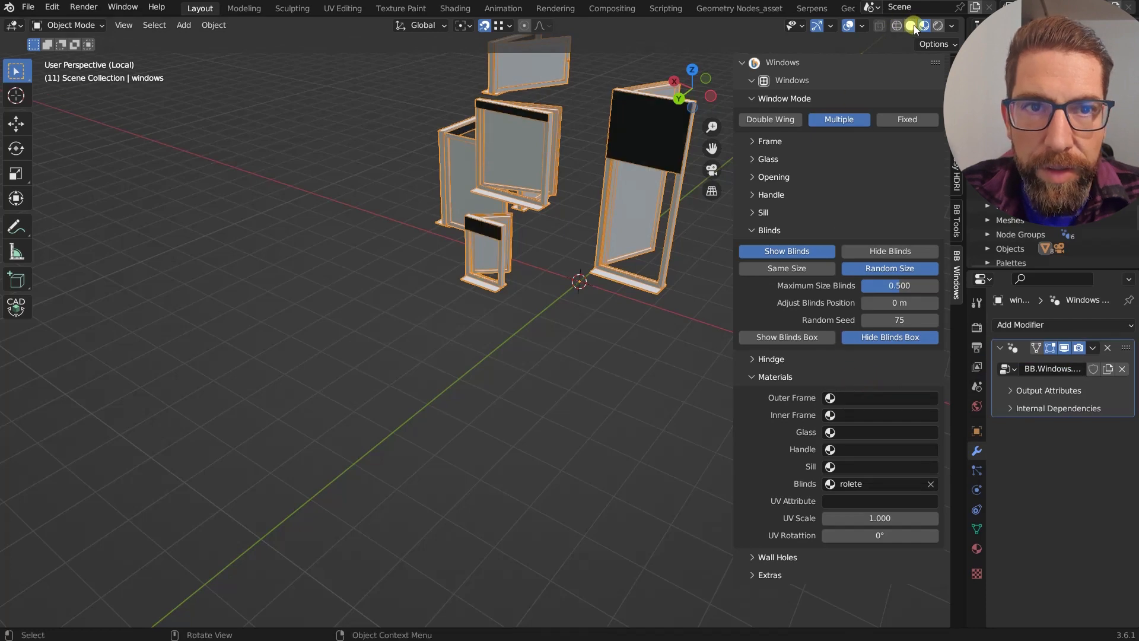
Compare the Same Size and Random Size blinds options from the front, and choose Same Size.
{"action": "middle_click_drag", "start_coordinate": [538, 239], "coordinate": [655, 152]}
{"action": "middle_click_drag", "start_coordinate": [613, 198], "coordinate": [531, 237]}
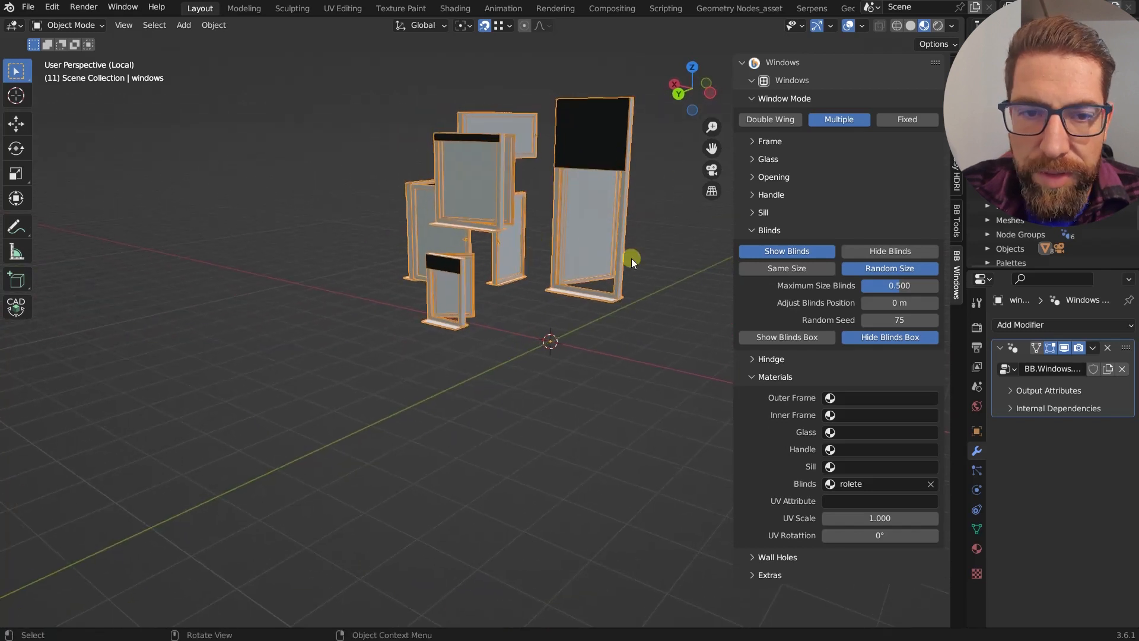
{"action": "left_click", "coordinate": [809, 268]}
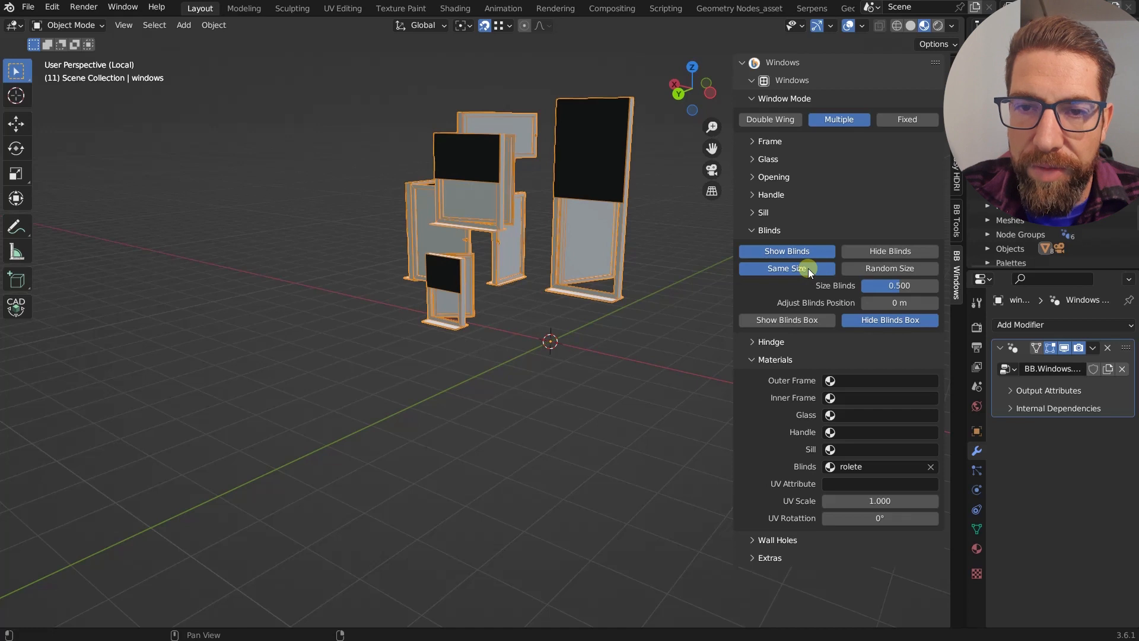
{"action": "left_click", "coordinate": [881, 269]}
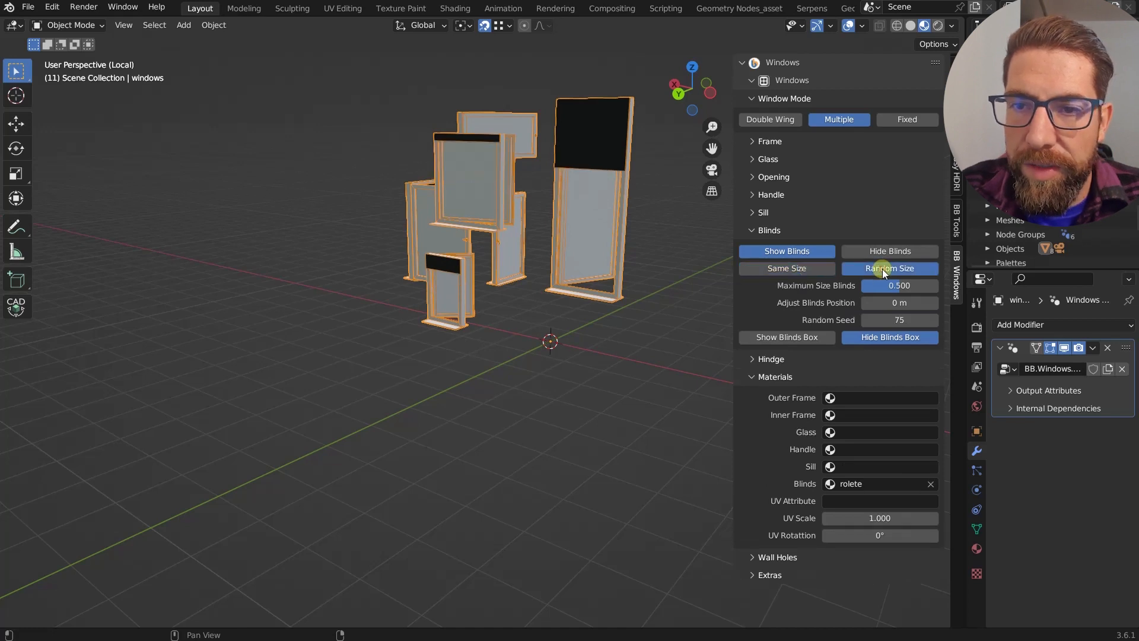
{"action": "left_click", "coordinate": [806, 267]}
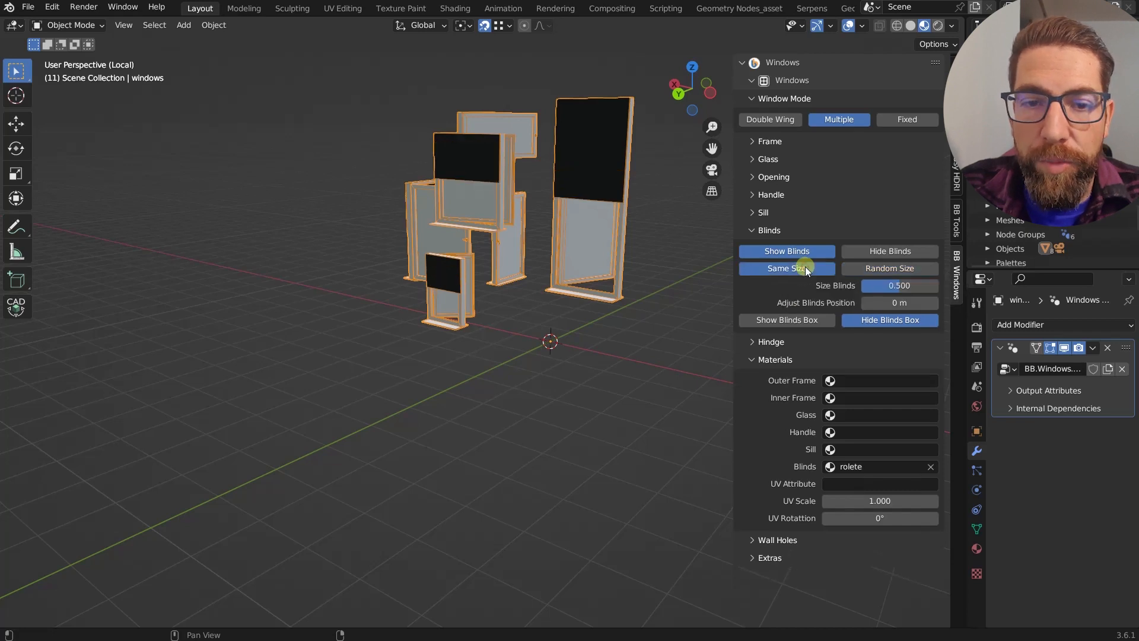
Lower the Size Blinds to 0, raise it to 0.485, and hide and reshow the blinds.
{"action": "middle_click_drag", "start_coordinate": [522, 239], "coordinate": [761, 216]}
{"action": "middle_click_drag", "start_coordinate": [534, 239], "coordinate": [504, 262]}
{"action": "scroll", "coordinate": [492, 252], "scroll_direction": "up", "scroll_amount": 3}
{"action": "left_click_drag", "start_coordinate": [893, 285], "coordinate": [861, 286]}
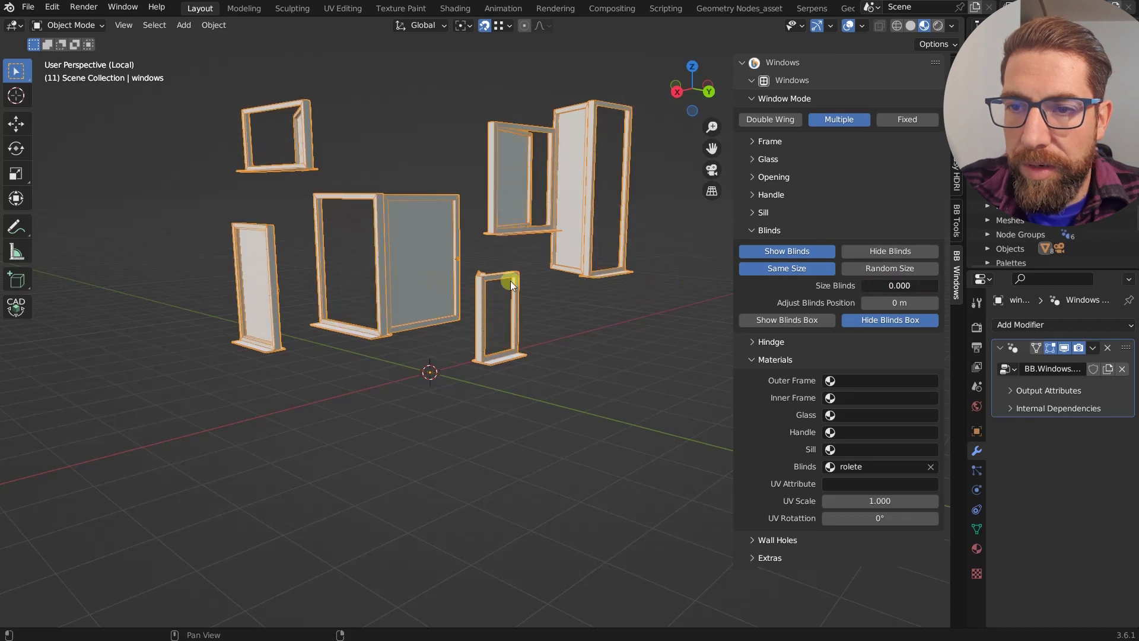
{"action": "left_click_drag", "start_coordinate": [501, 281], "coordinate": [620, 280]}
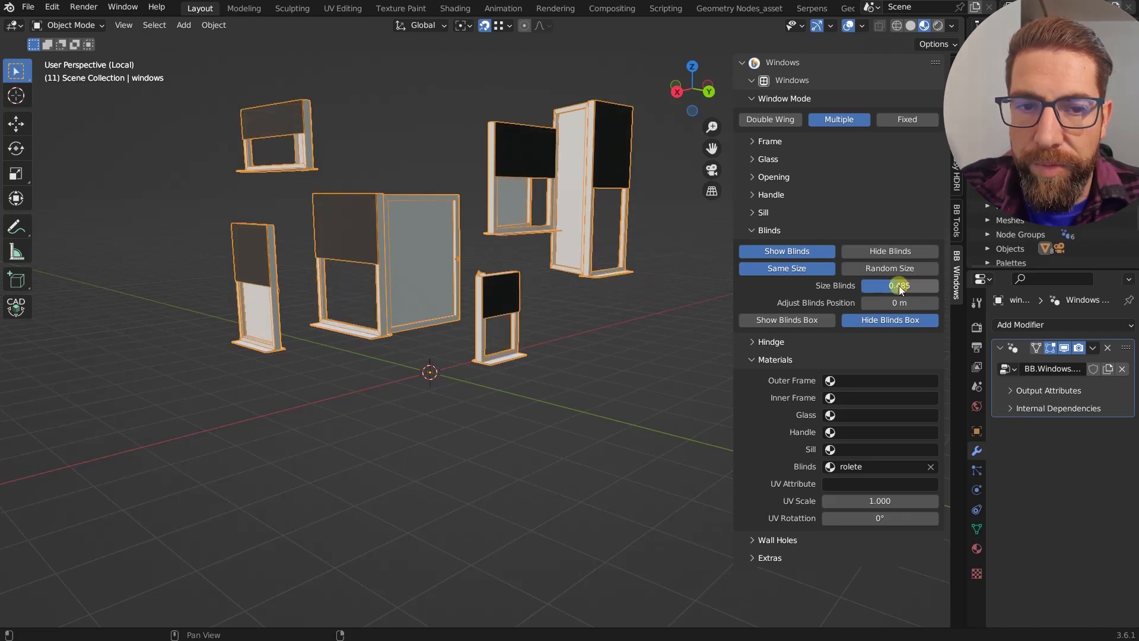
{"action": "left_click", "coordinate": [885, 250]}
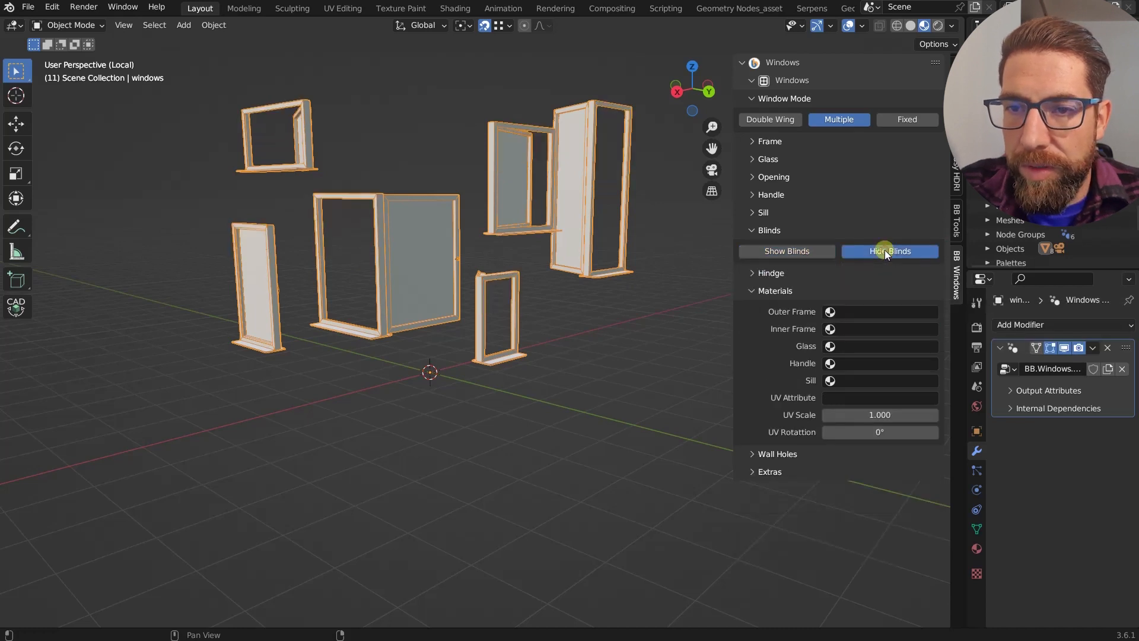
{"action": "left_click", "coordinate": [812, 254]}
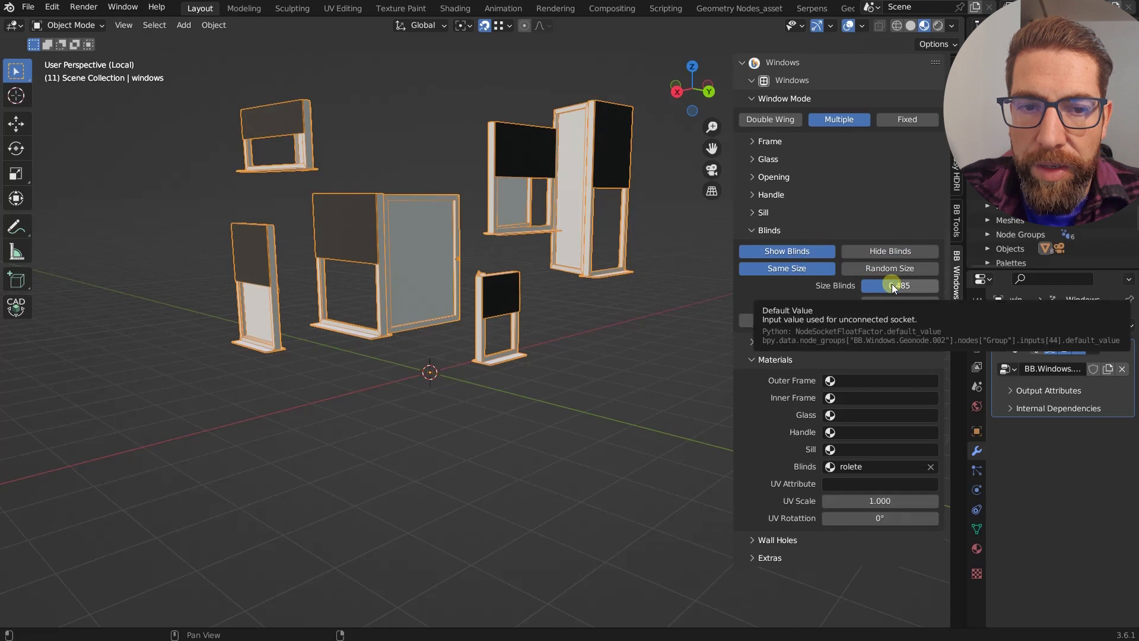
Switch the blinds to Random Size with a Maximum Size Blinds of 1.000, and raise the Random Seed to 85.
{"action": "left_click", "coordinate": [896, 267]}
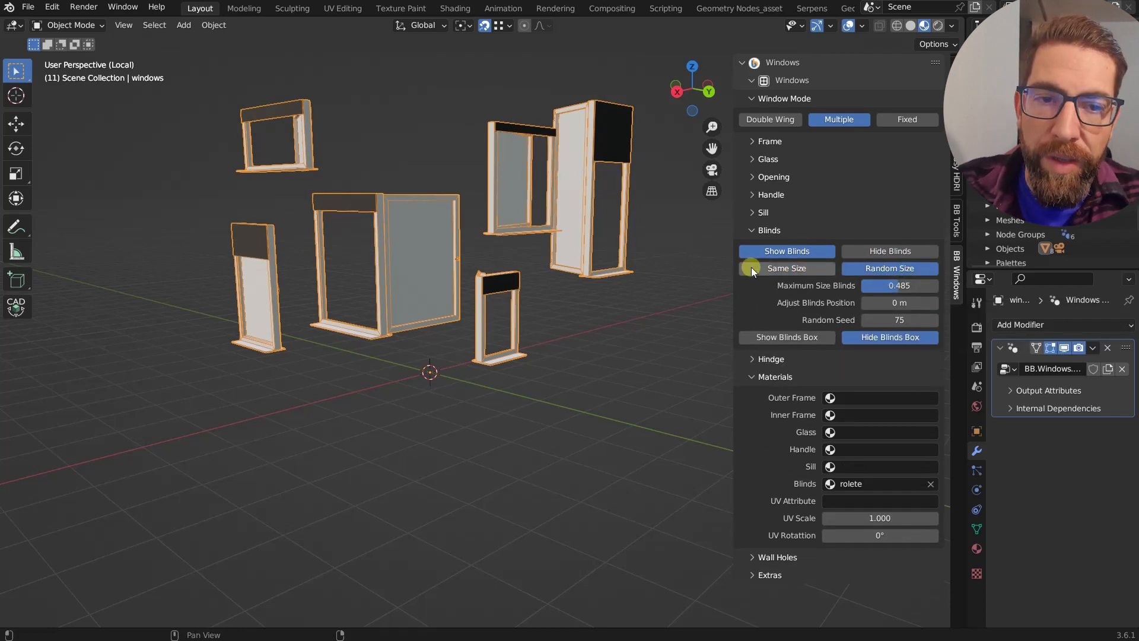
{"action": "left_click_drag", "start_coordinate": [900, 287], "coordinate": [939, 287]}
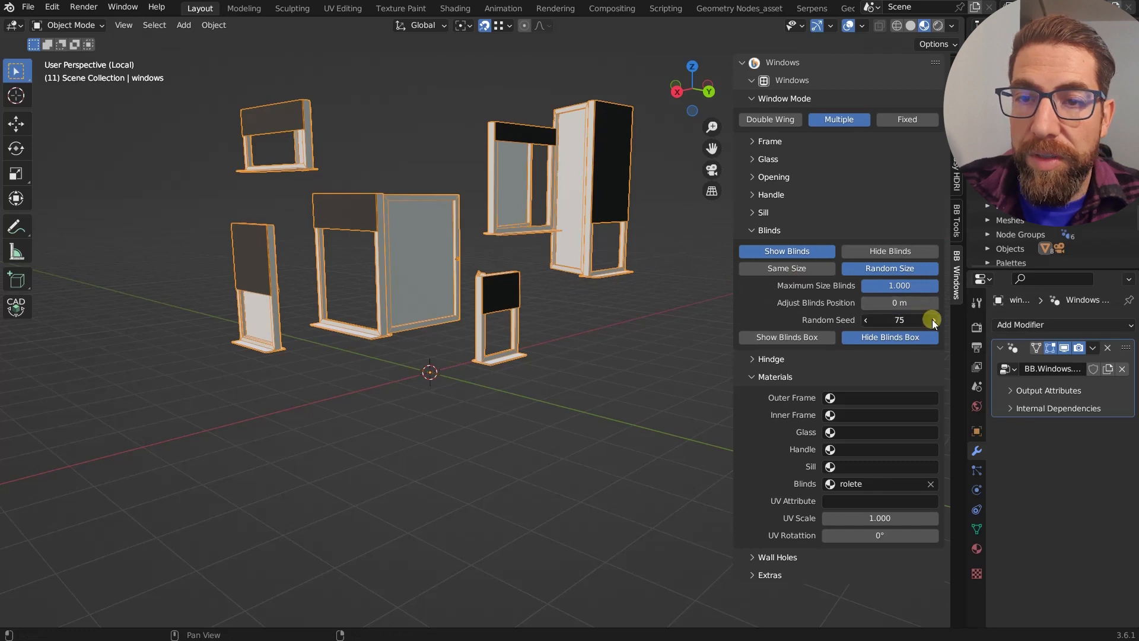
{"action": "left_click", "coordinate": [934, 320]}
{"action": "left_click", "coordinate": [934, 320]}
{"action": "left_click", "coordinate": [933, 320]}
{"action": "left_click", "coordinate": [933, 319]}
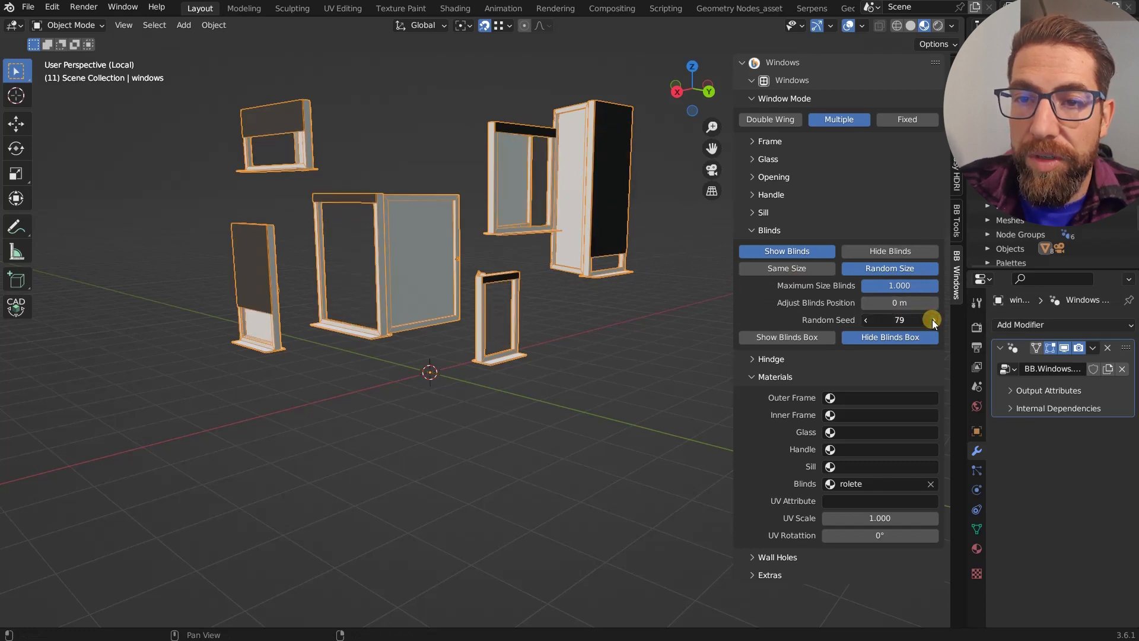
{"action": "left_click", "coordinate": [934, 320]}
{"action": "left_click", "coordinate": [933, 320]}
{"action": "left_click", "coordinate": [933, 320]}
{"action": "left_click", "coordinate": [932, 320]}
{"action": "left_click", "coordinate": [933, 320]}
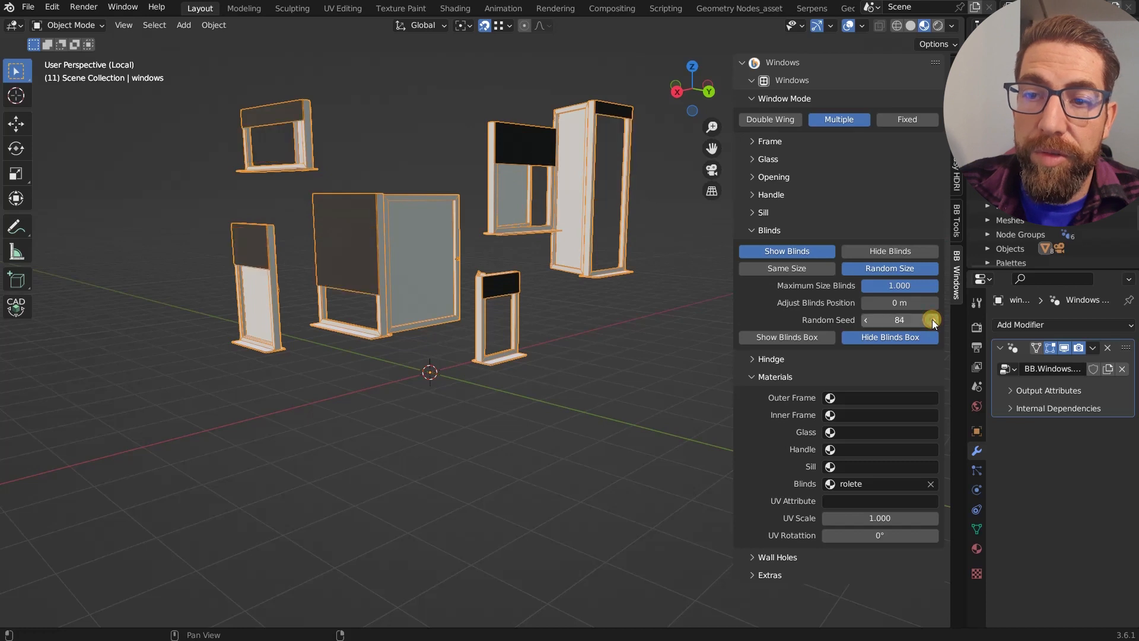
{"action": "left_click", "coordinate": [932, 320]}
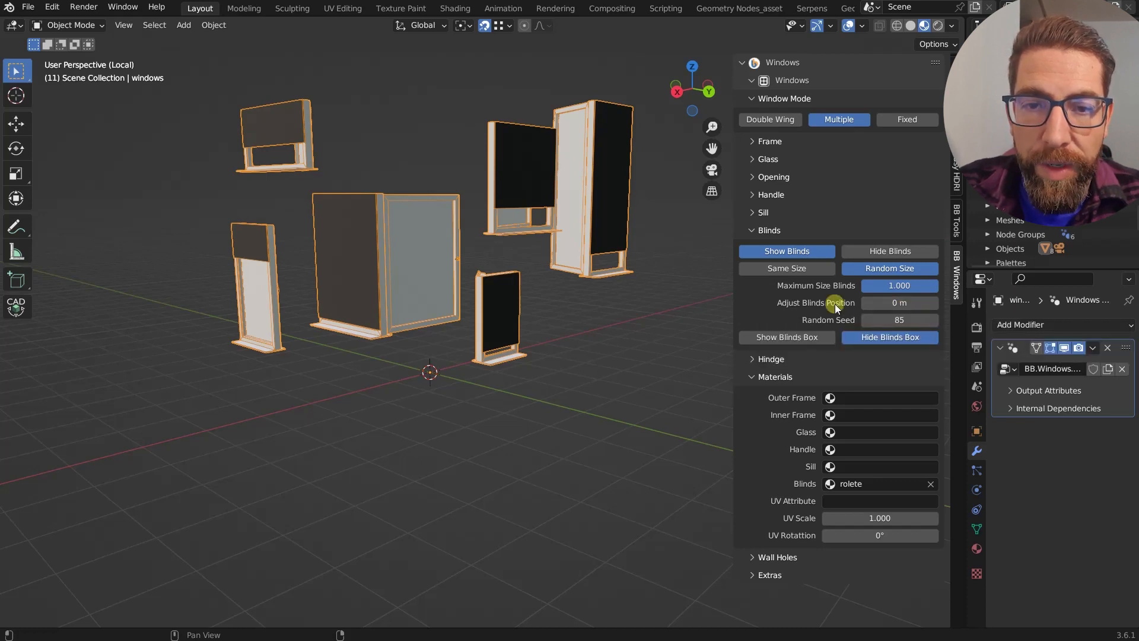
Leave local view to bring back the house, and set the Adjust Blinds Position to 0.06 m.
{"action": "key", "text": "slash"}
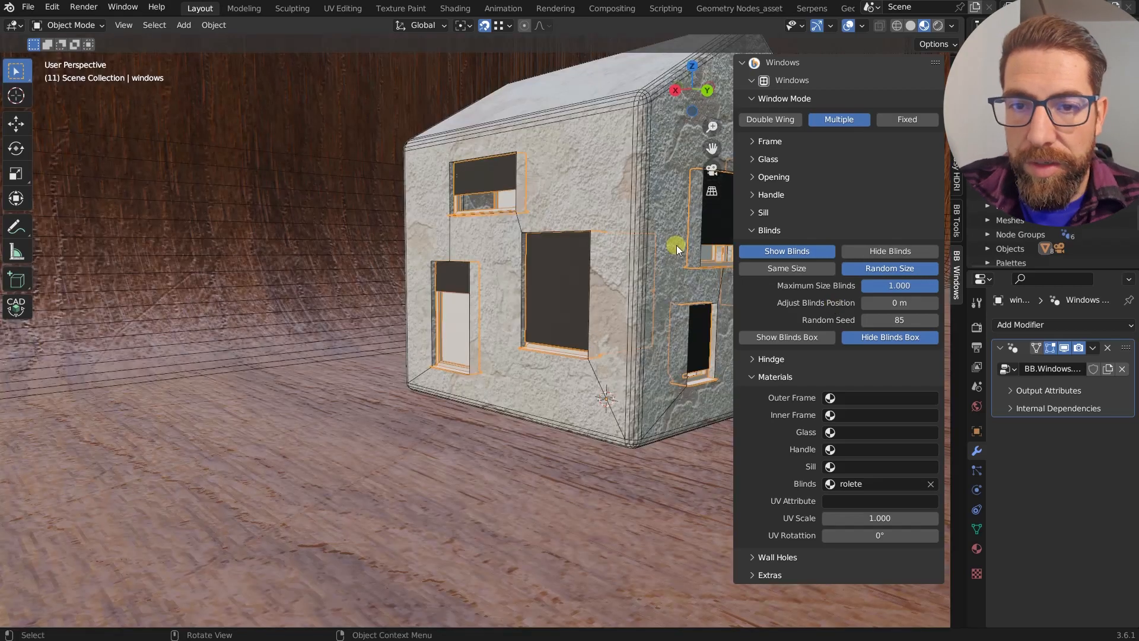
{"action": "scroll", "coordinate": [490, 300], "scroll_direction": "down", "scroll_amount": 4}
{"action": "scroll", "coordinate": [631, 273], "scroll_direction": "up", "scroll_amount": 3}
{"action": "scroll", "coordinate": [632, 273], "scroll_direction": "up", "scroll_amount": 8}
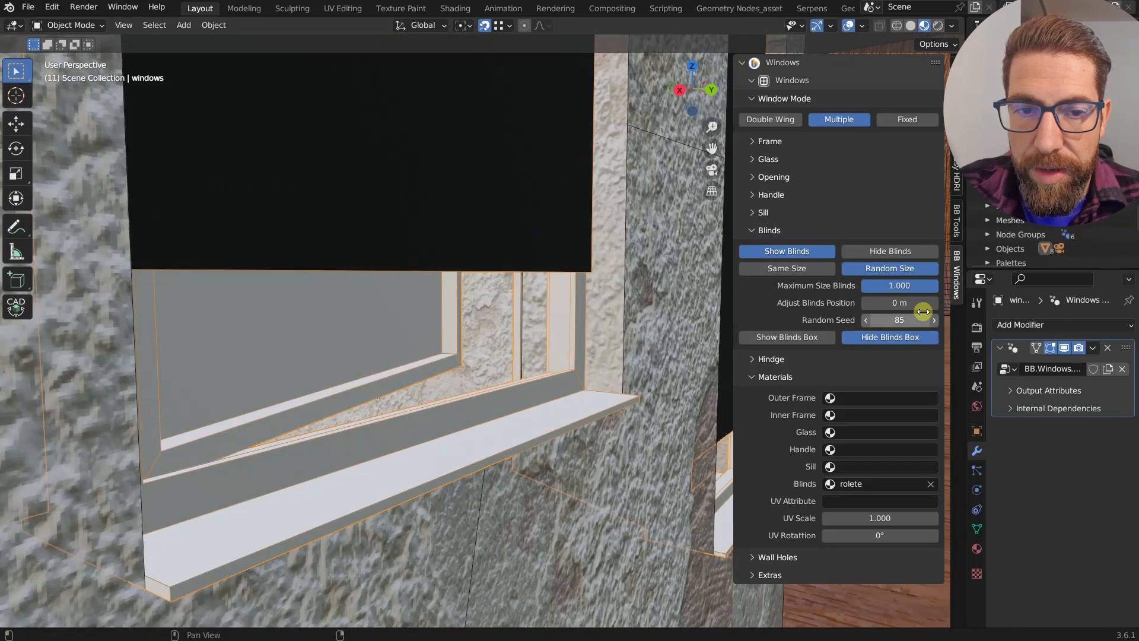
{"action": "scroll", "coordinate": [557, 286], "scroll_direction": "up", "scroll_amount": 2}
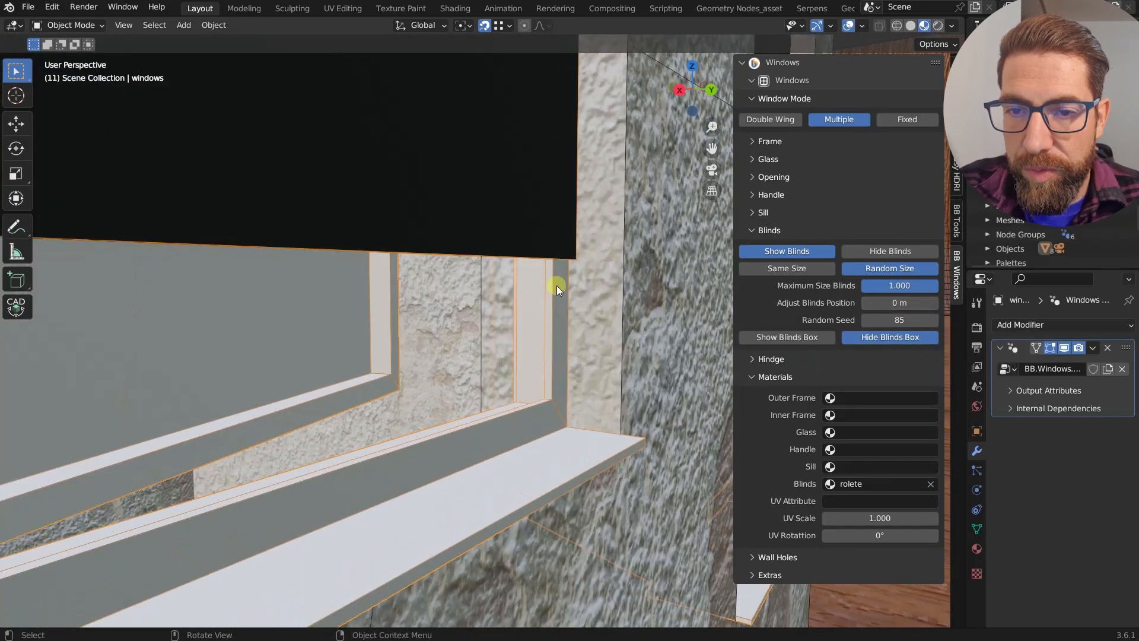
{"action": "middle_click_drag", "start_coordinate": [557, 286], "coordinate": [583, 268]}
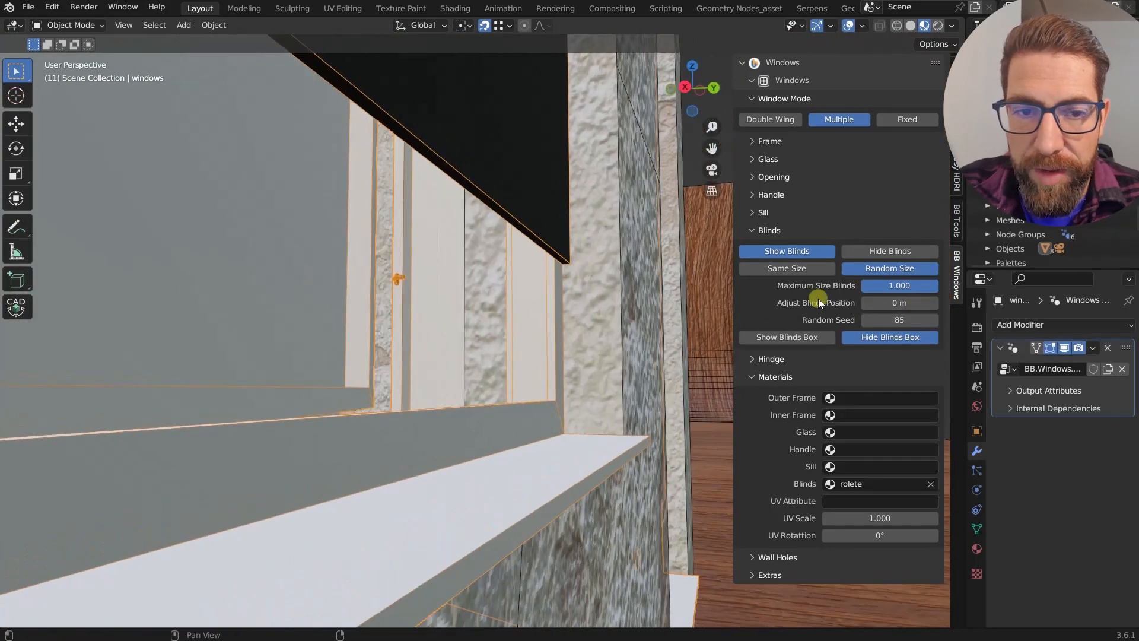
{"action": "left_click", "coordinate": [934, 303]}
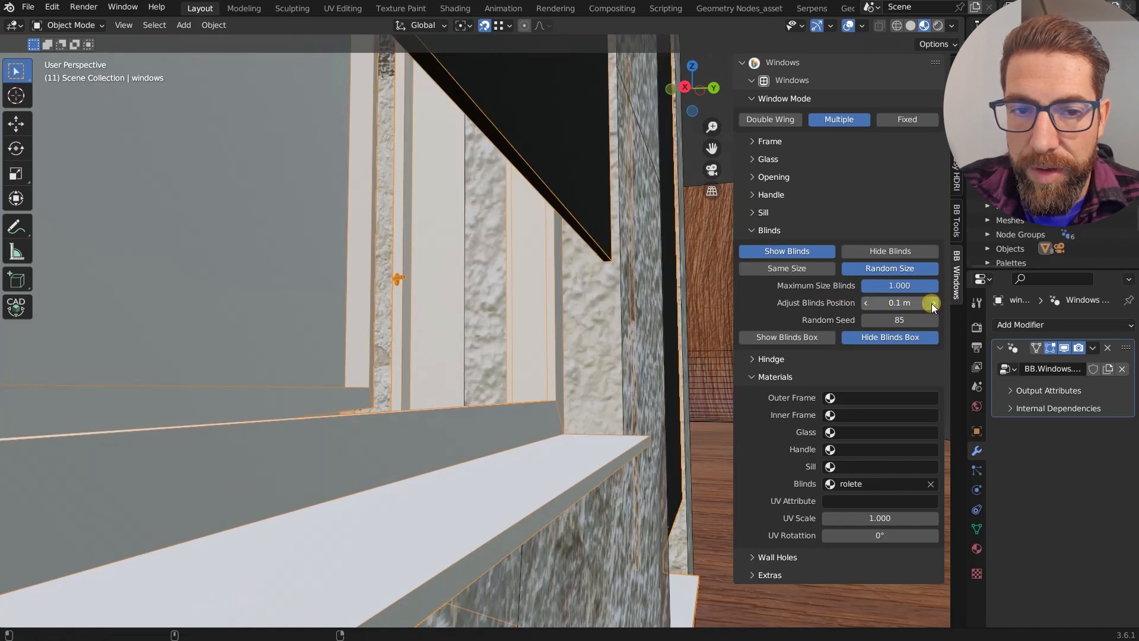
{"action": "left_click_drag", "start_coordinate": [933, 303], "coordinate": [614, 301]}
Show the blinds boxes above the house's windows, switching them off and on once to compare.
{"action": "scroll", "coordinate": [615, 301], "scroll_direction": "down", "scroll_amount": 2}
{"action": "scroll", "coordinate": [615, 301], "scroll_direction": "down", "scroll_amount": 4}
{"action": "middle_click_drag", "start_coordinate": [615, 300], "coordinate": [587, 307]}
{"action": "scroll", "coordinate": [581, 306], "scroll_direction": "down", "scroll_amount": 4}
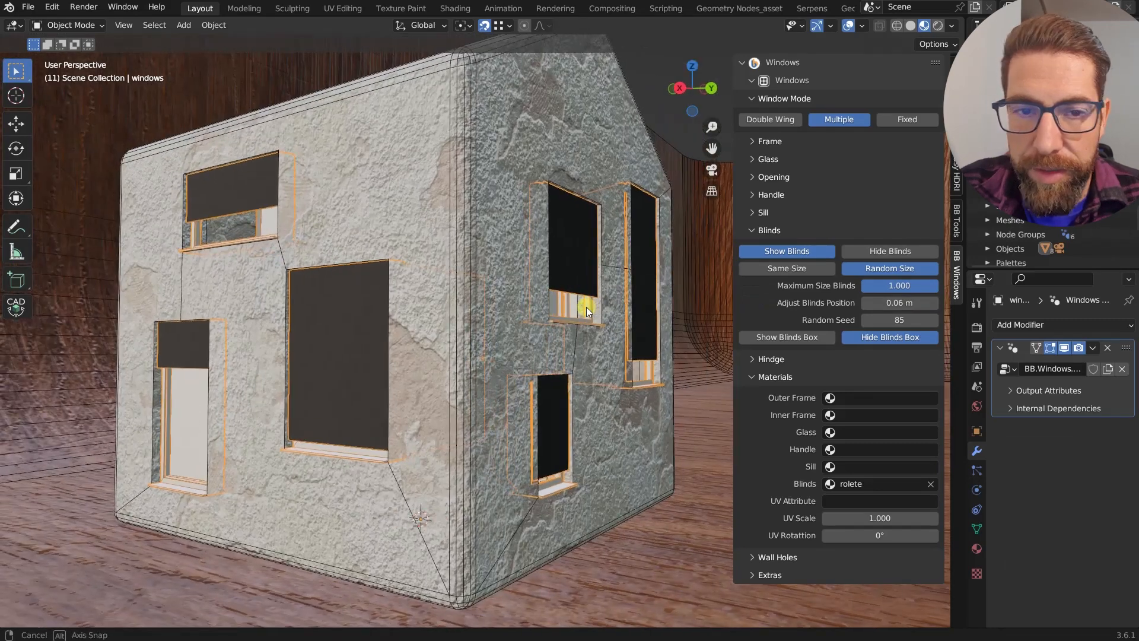
{"action": "left_click", "coordinate": [791, 337]}
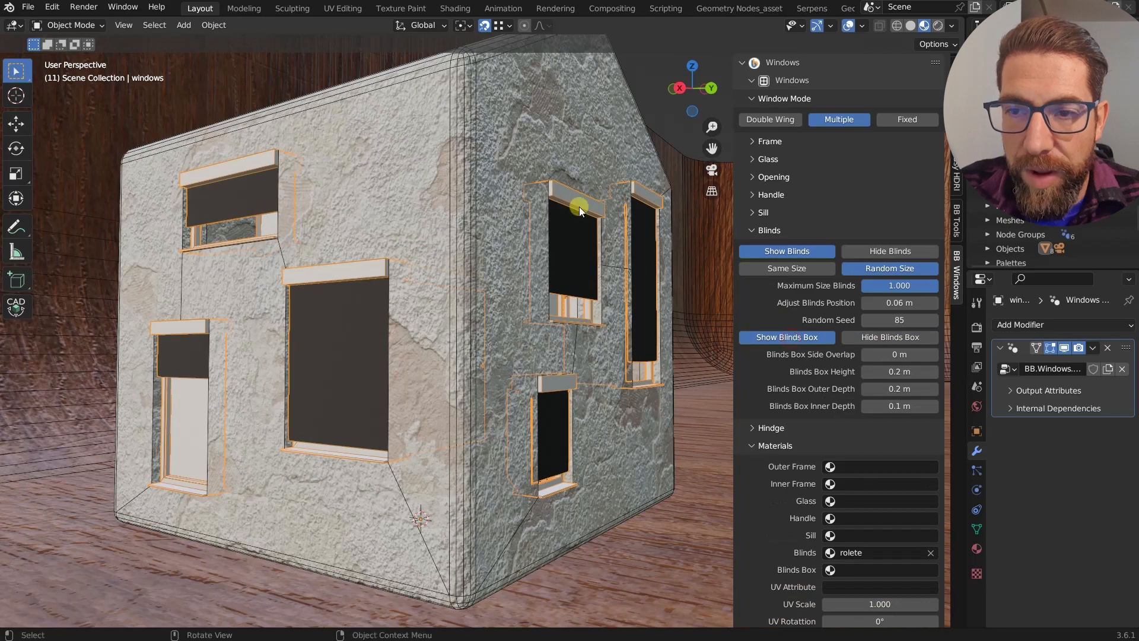
{"action": "mouse_move", "coordinate": [579, 206]}
{"action": "middle_mouse_down"}
{"action": "mouse_move", "coordinate": [535, 198]}
{"action": "mouse_move", "coordinate": [614, 201]}
{"action": "mouse_move", "coordinate": [560, 201]}
{"action": "middle_mouse_up"}
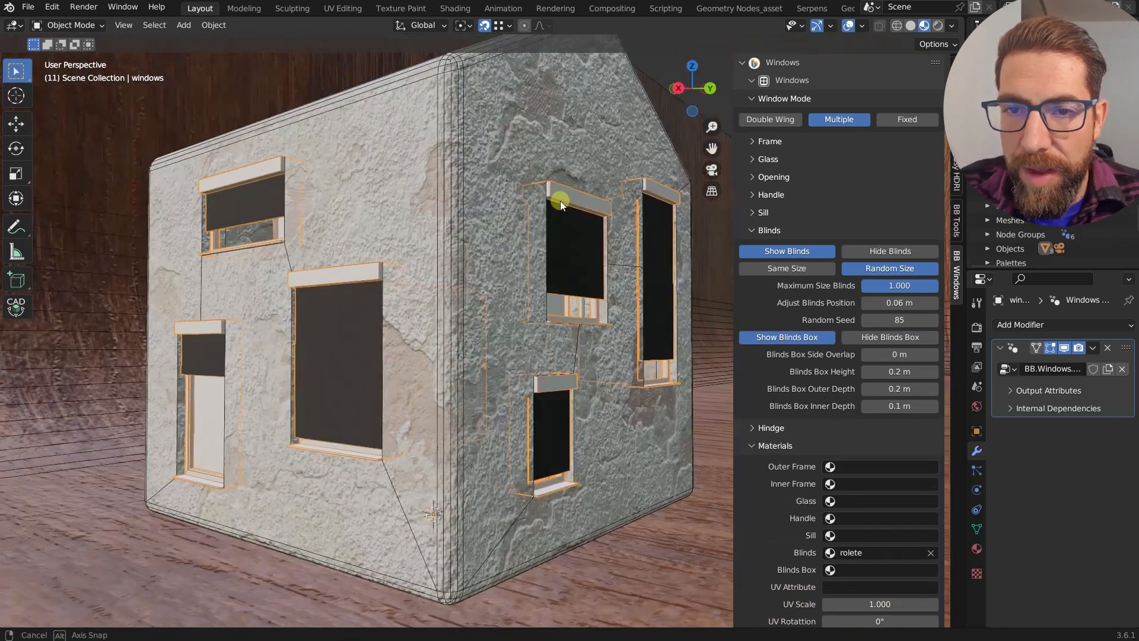
{"action": "left_click", "coordinate": [874, 333]}
{"action": "left_click", "coordinate": [810, 337]}
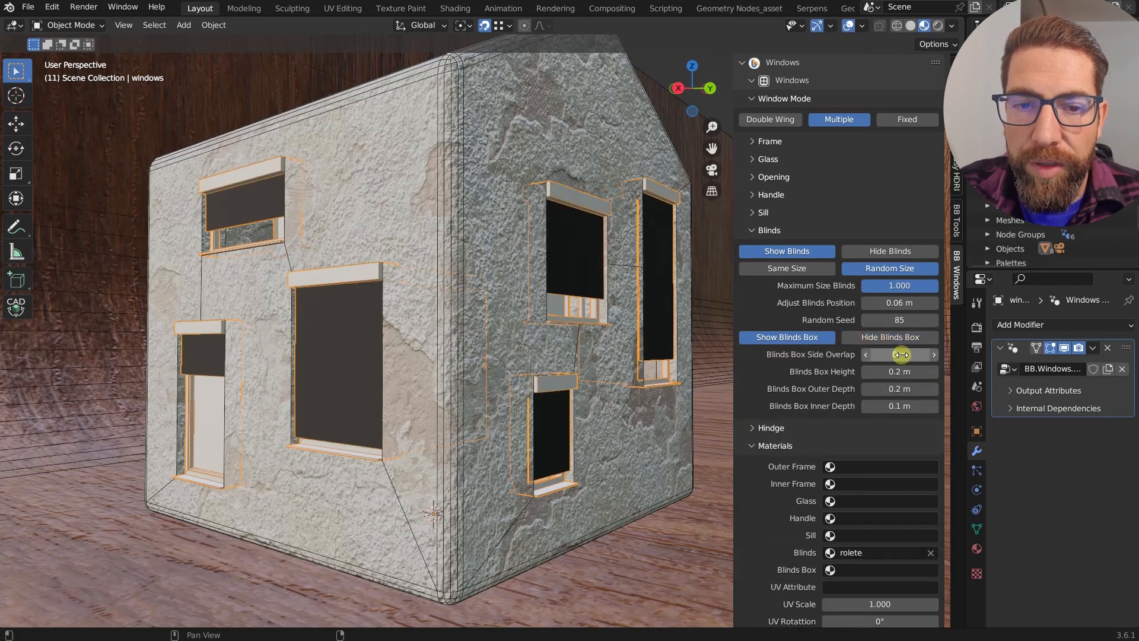
Try a Blinds Box Side Overlap of 0.21 m while inspecting the windows, and reduce it to 0.05 m.
{"action": "left_click_drag", "start_coordinate": [900, 354], "coordinate": [634, 354]}
{"action": "scroll", "coordinate": [540, 332], "scroll_direction": "up", "scroll_amount": 3}
{"action": "middle_click_drag", "start_coordinate": [540, 332], "coordinate": [518, 330]}
{"action": "scroll", "coordinate": [539, 311], "scroll_direction": "up", "scroll_amount": 6}
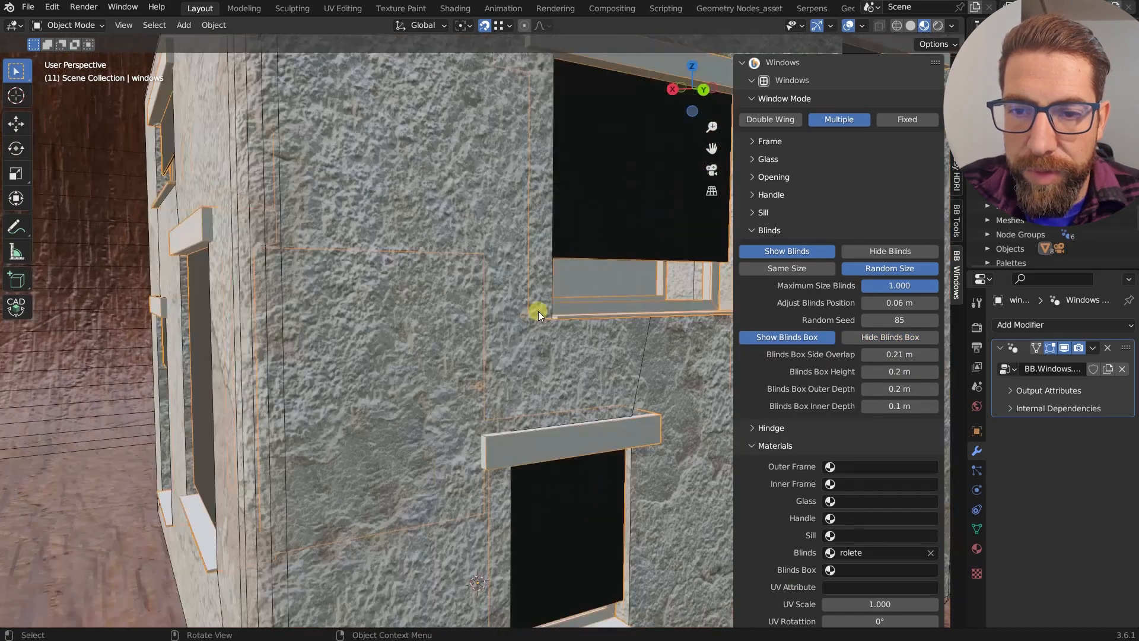
{"action": "scroll", "coordinate": [559, 320], "scroll_direction": "down", "scroll_amount": 5}
{"action": "scroll", "coordinate": [559, 320], "scroll_direction": "down", "scroll_amount": 3}
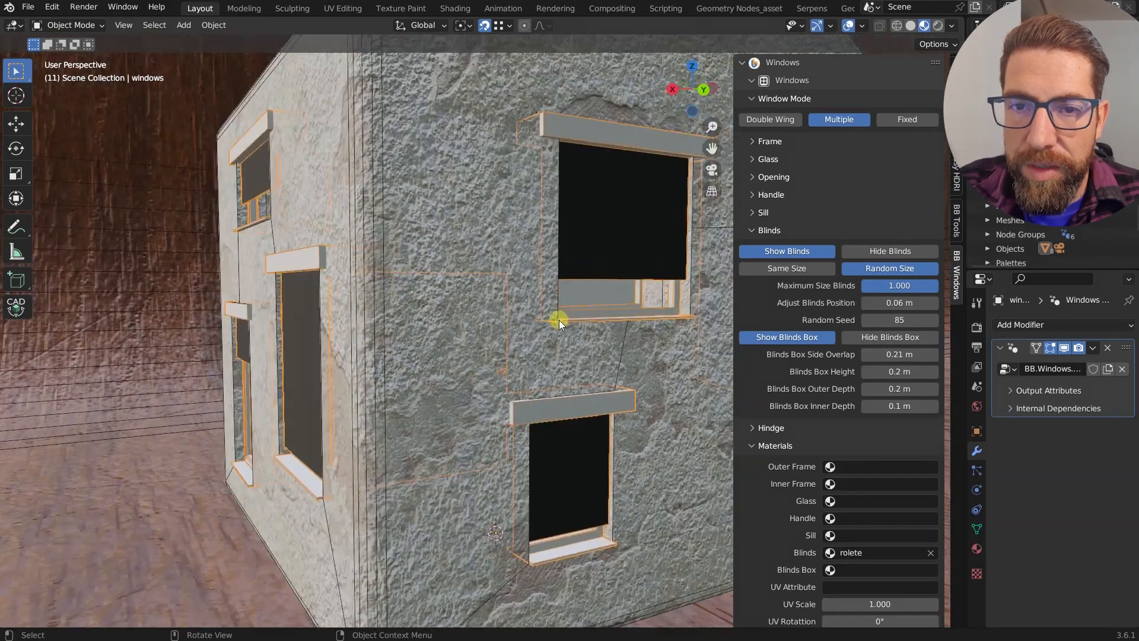
{"action": "left_click_drag", "start_coordinate": [908, 354], "coordinate": [580, 354]}
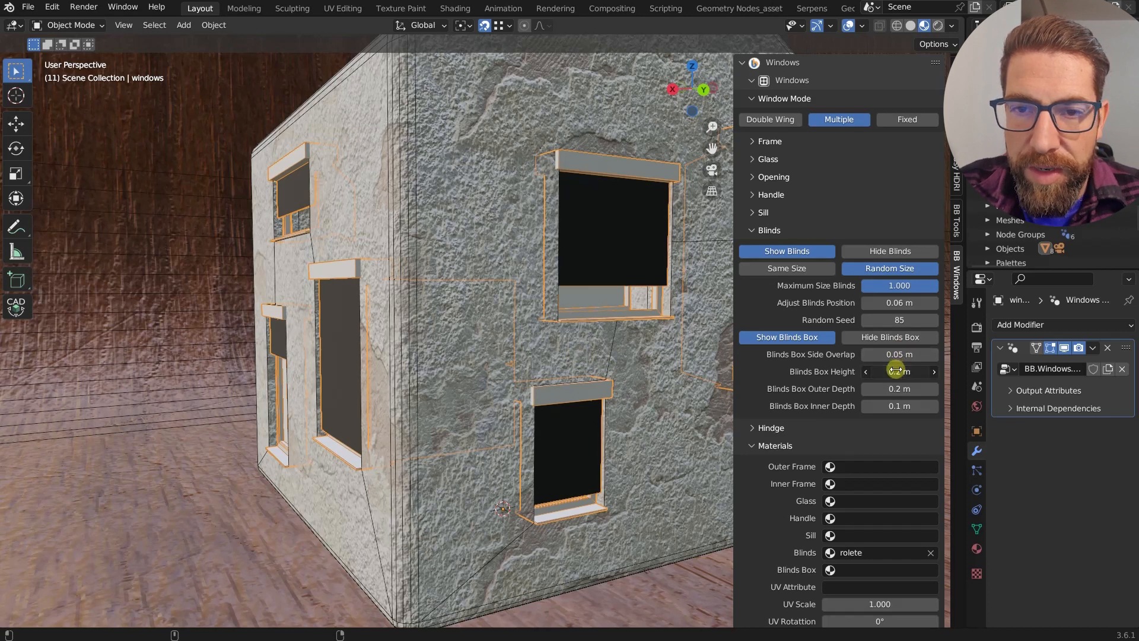
Vary the Blinds Box Height and set it to 0.22 m.
{"action": "left_click_drag", "start_coordinate": [899, 371], "coordinate": [613, 368]}
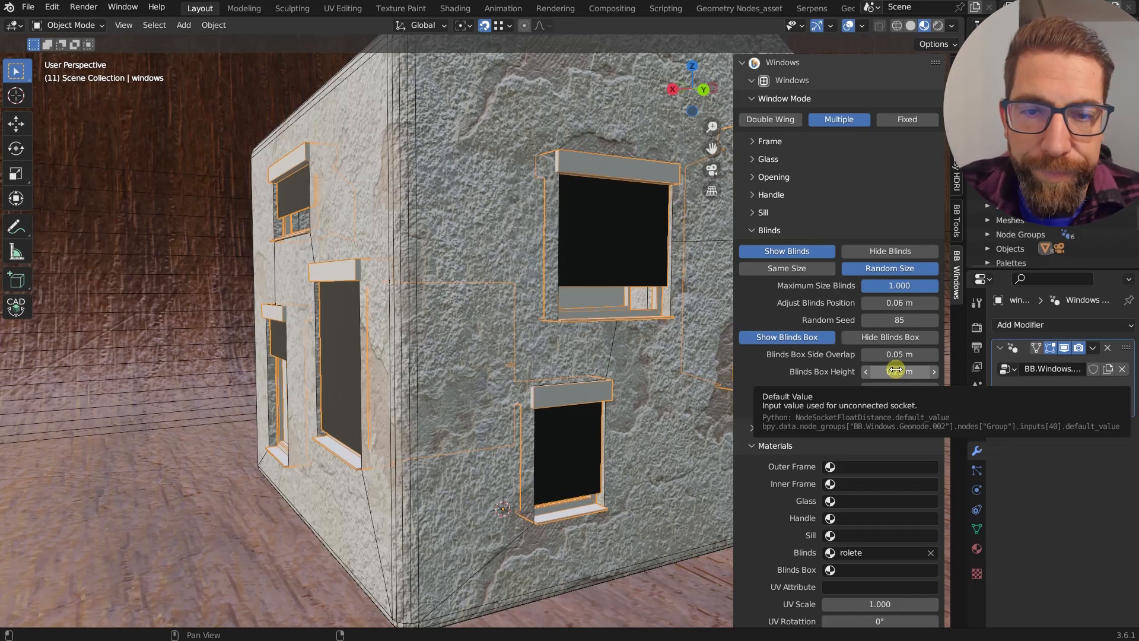
{"action": "left_click", "coordinate": [896, 371]}
{"action": "left_click", "coordinate": [890, 396]}
{"action": "left_click_drag", "start_coordinate": [903, 376], "coordinate": [615, 372]}
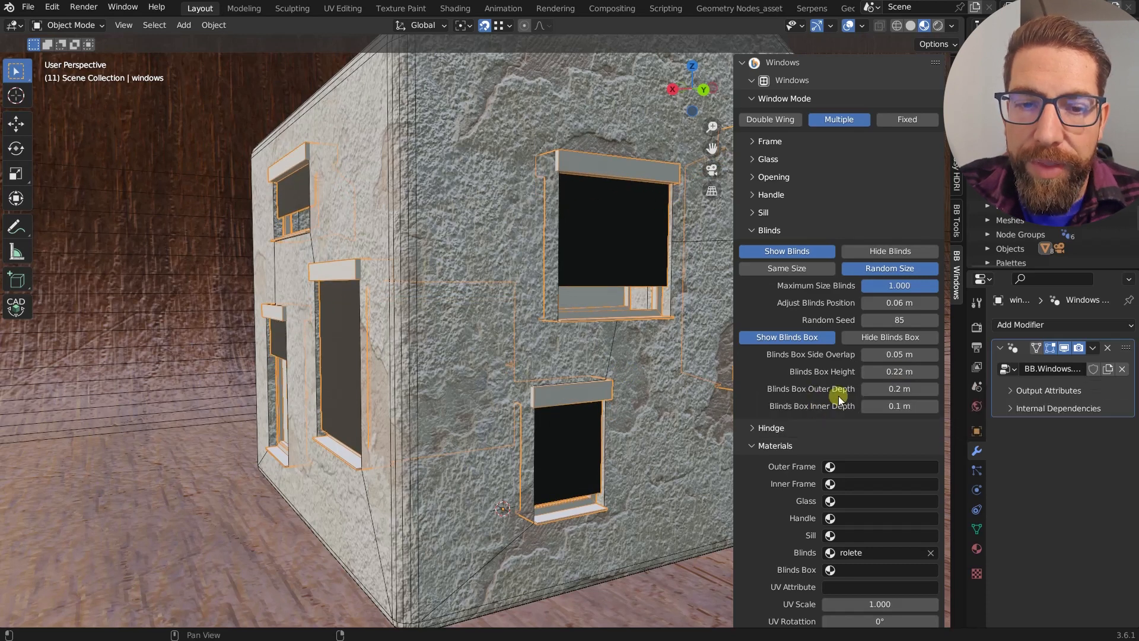
Inspect the blinds boxes up close and set the Blinds Box Outer Depth to 0.35 m.
{"action": "scroll", "coordinate": [635, 311], "scroll_direction": "up", "scroll_amount": 5}
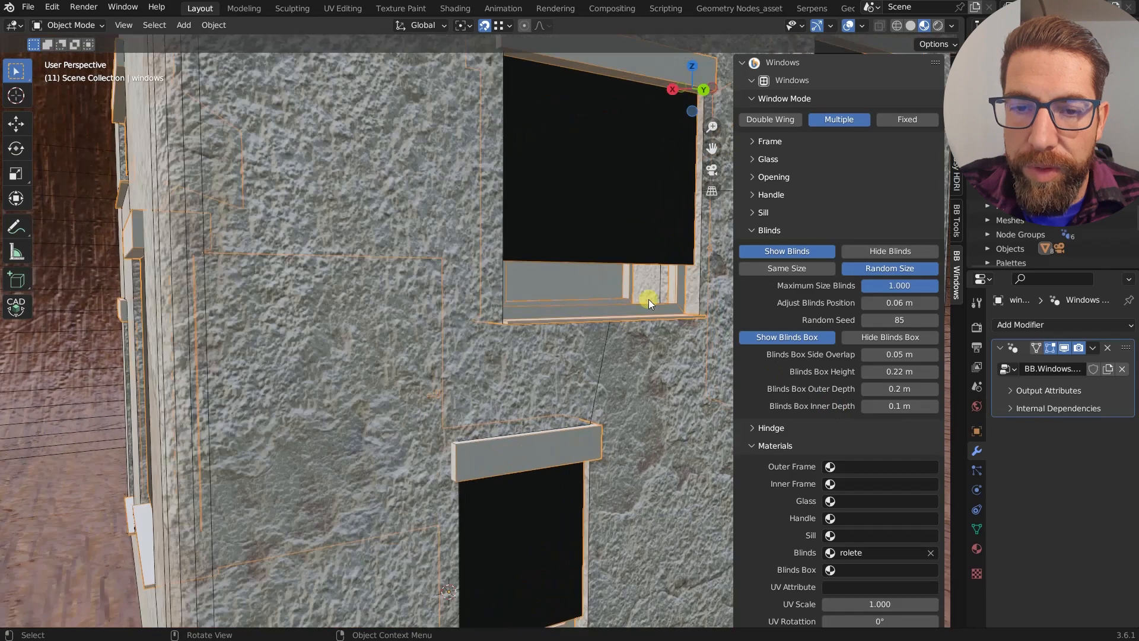
{"action": "middle_click_drag", "start_coordinate": [650, 299], "coordinate": [660, 304]}
{"action": "scroll", "coordinate": [641, 304], "scroll_direction": "down", "scroll_amount": 2}
{"action": "scroll", "coordinate": [597, 219], "scroll_direction": "up", "scroll_amount": 2}
{"action": "scroll", "coordinate": [597, 219], "scroll_direction": "down", "scroll_amount": 2}
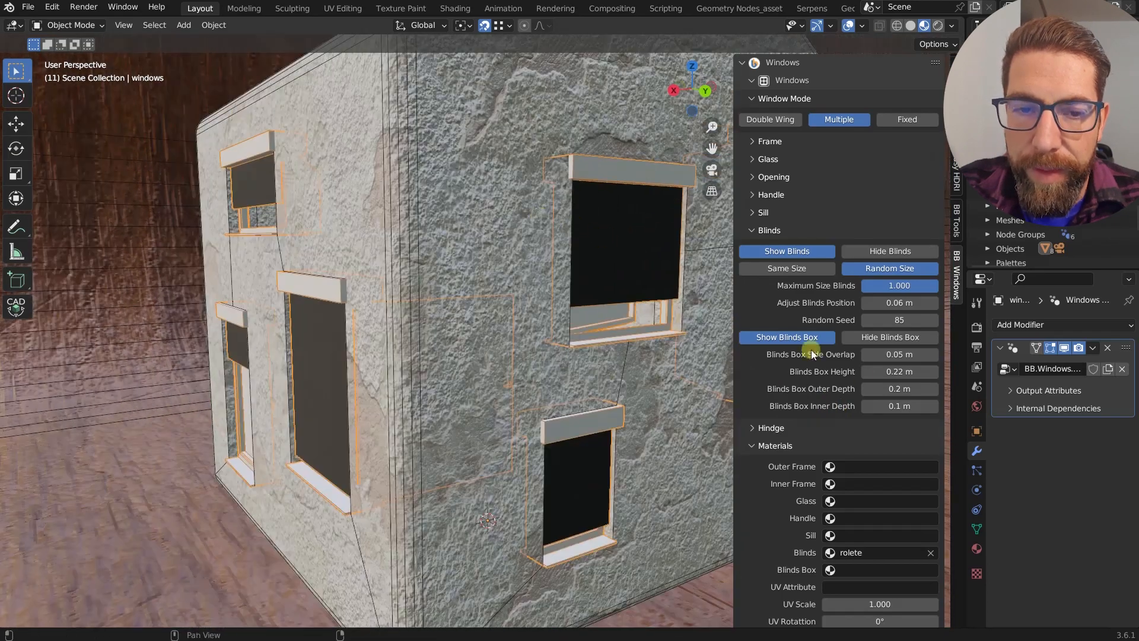
{"action": "left_click_drag", "start_coordinate": [898, 389], "coordinate": [628, 386]}
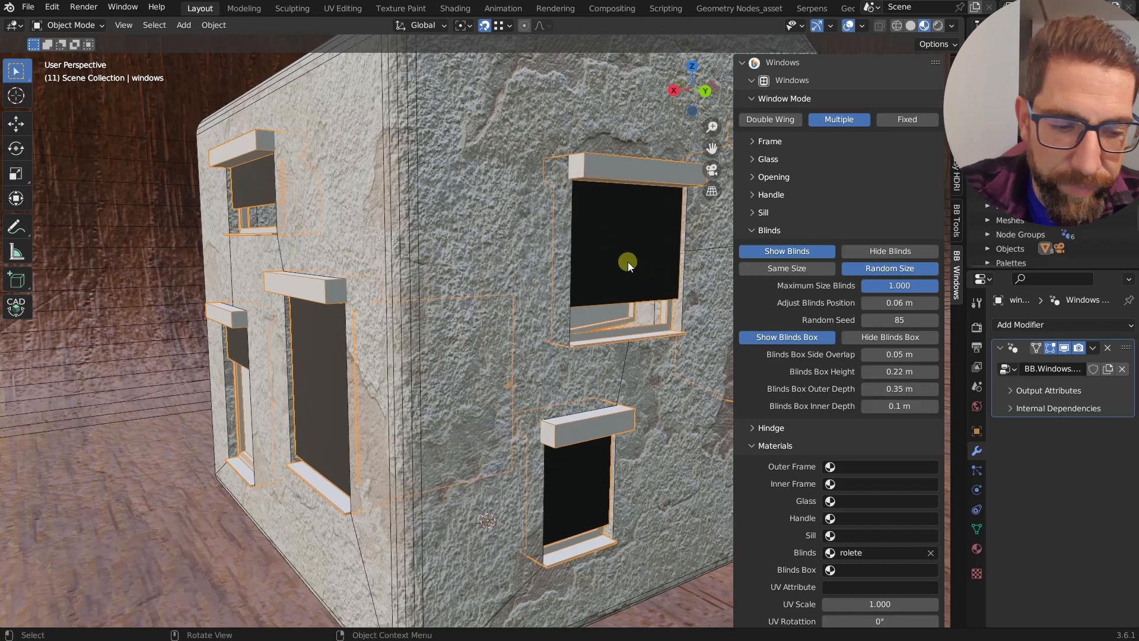
Isolate the windows object in local view and try adjusting the Blinds Box Inner Depth.
{"action": "key", "text": "KP_Divide"}
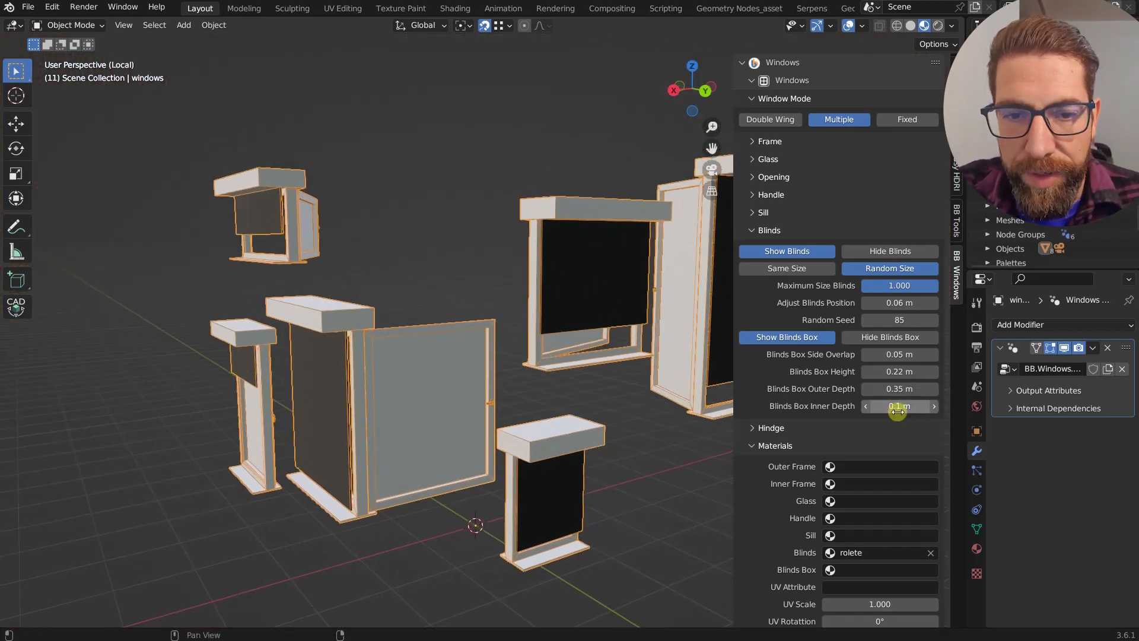
{"action": "left_click_drag", "start_coordinate": [897, 406], "coordinate": [617, 252]}
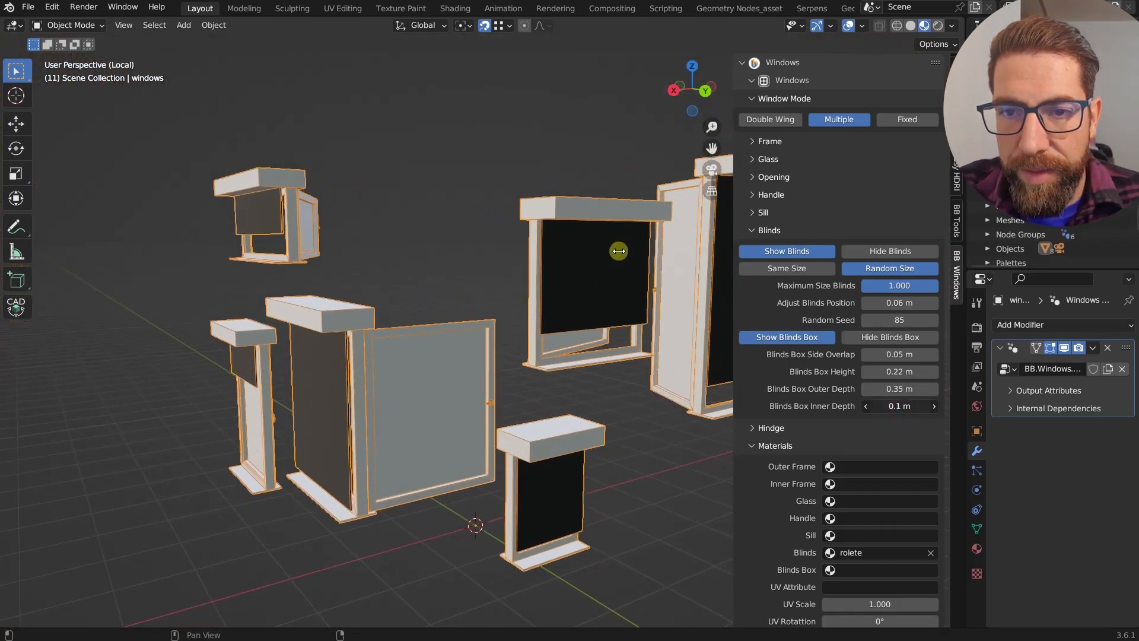
{"action": "key", "text": "Escape"}
Hide the blinds boxes on all windows and collapse the Blinds settings.
{"action": "scroll", "coordinate": [563, 290], "scroll_direction": "down", "scroll_amount": 3}
{"action": "middle_click_drag", "start_coordinate": [563, 291], "coordinate": [589, 298]}
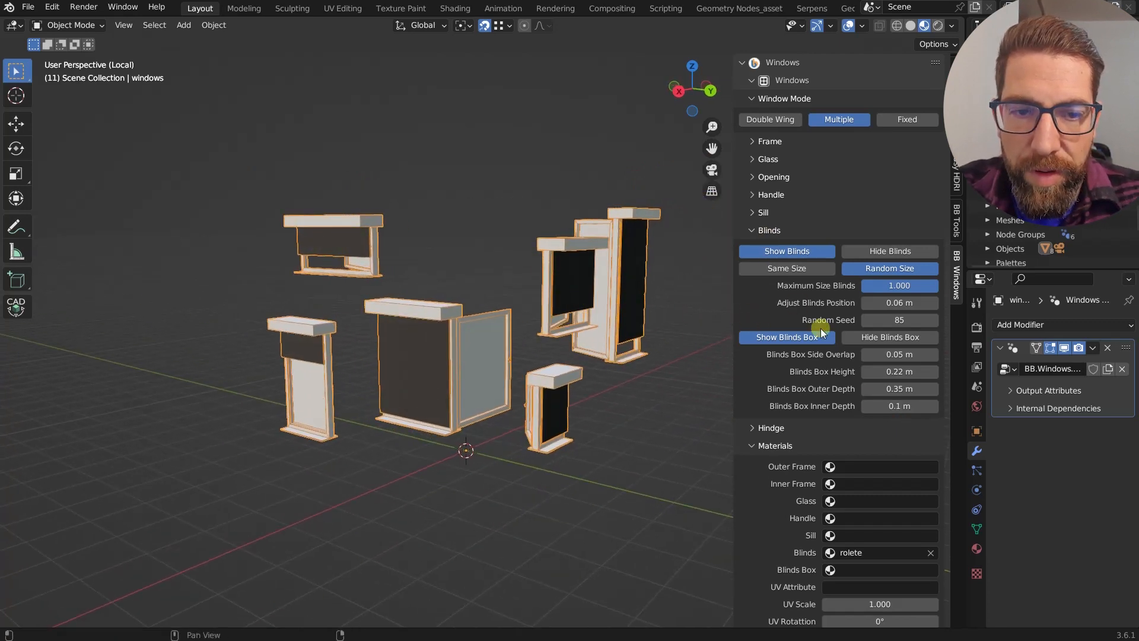
{"action": "left_click", "coordinate": [883, 336]}
{"action": "left_click", "coordinate": [753, 230]}
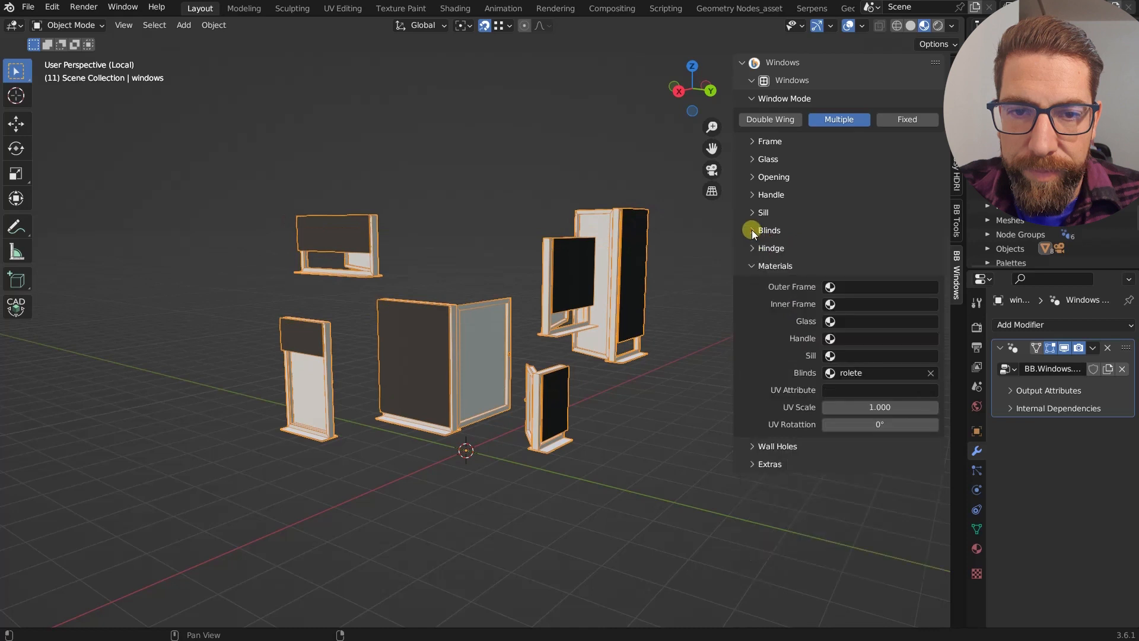
Expand the Hindge settings and the window Opening settings while viewing the isolated windows closer.
{"action": "left_click", "coordinate": [753, 248]}
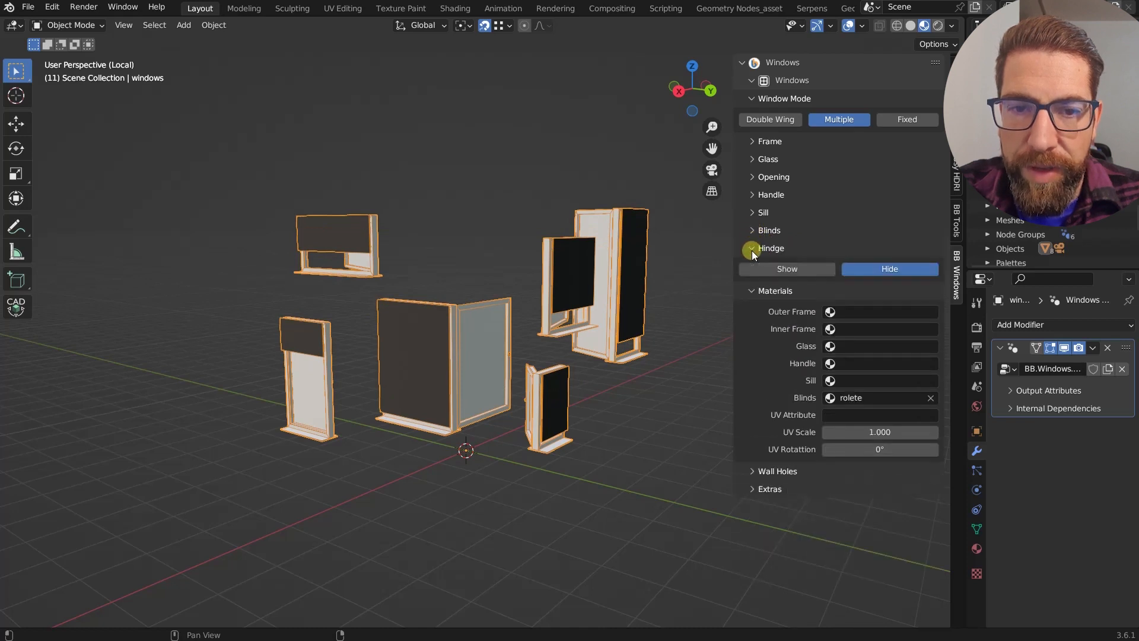
{"action": "scroll", "coordinate": [465, 347], "scroll_direction": "up", "scroll_amount": 2}
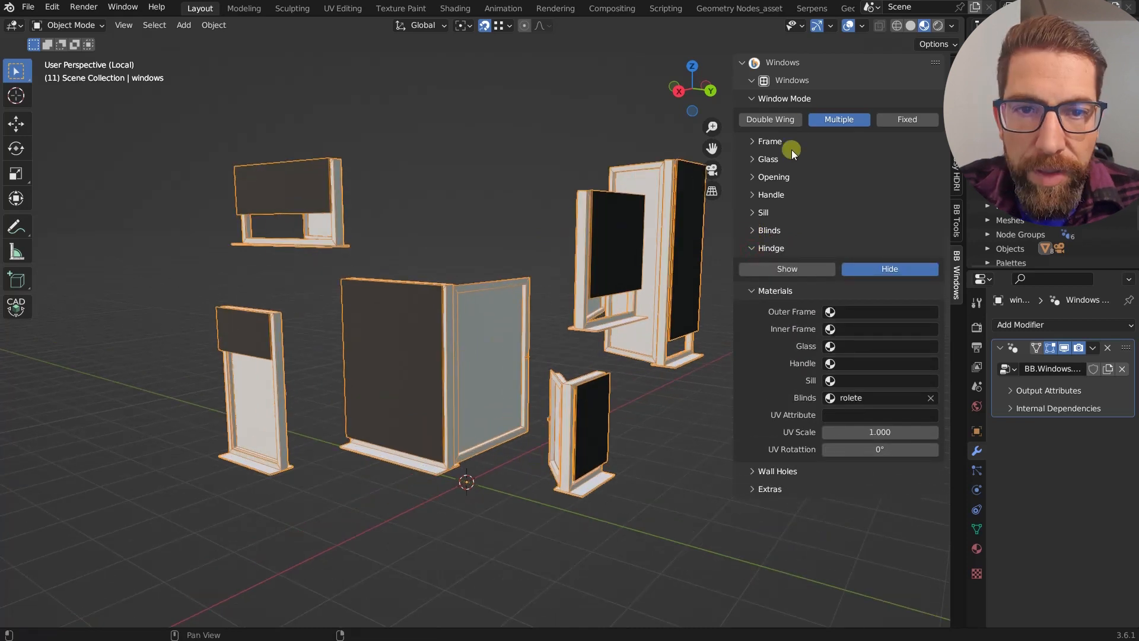
{"action": "left_click", "coordinate": [764, 177]}
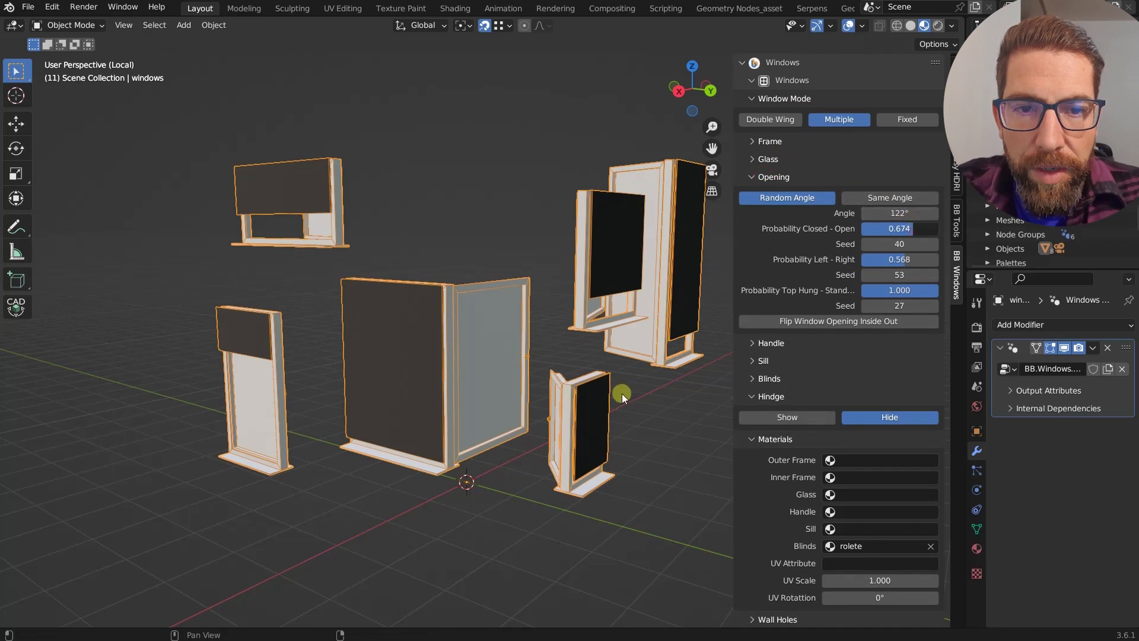
Set the closed-open probability to 0.000 and hide the blinds on all windows.
{"action": "left_click_drag", "start_coordinate": [914, 231], "coordinate": [798, 232]}
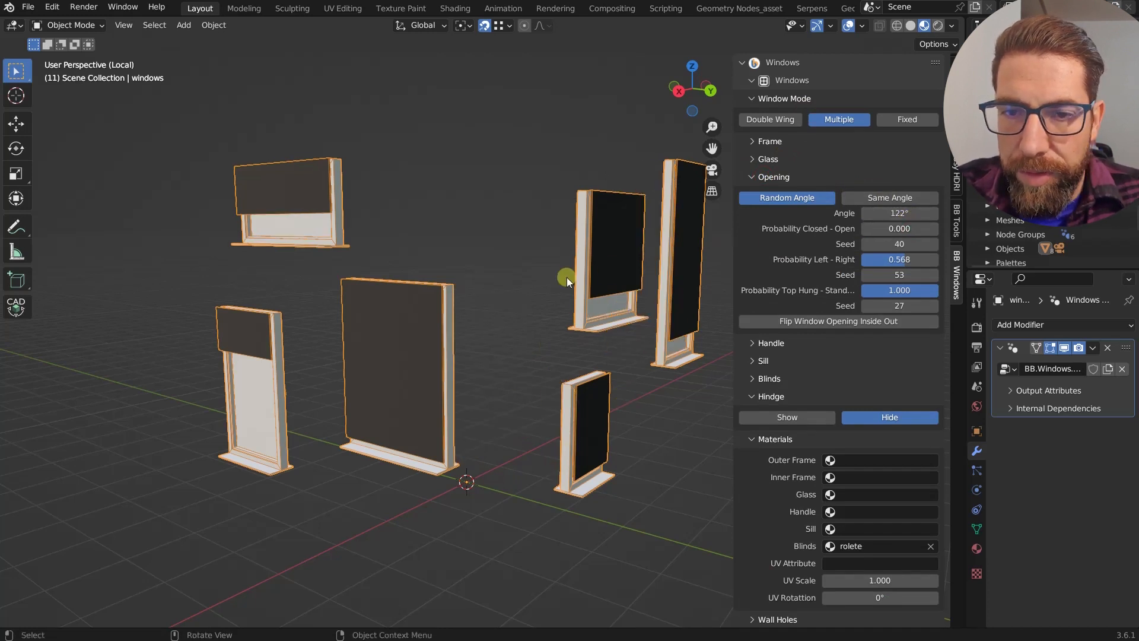
{"action": "left_click", "coordinate": [770, 379]}
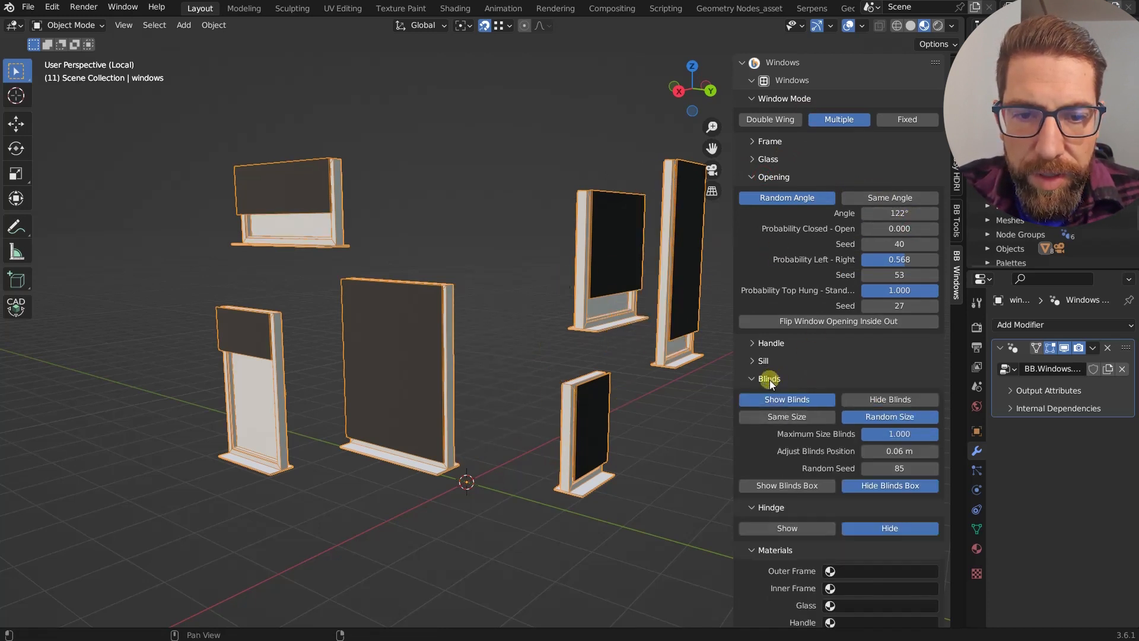
{"action": "left_click", "coordinate": [878, 396]}
{"action": "scroll", "coordinate": [457, 322], "scroll_direction": "up", "scroll_amount": 4}
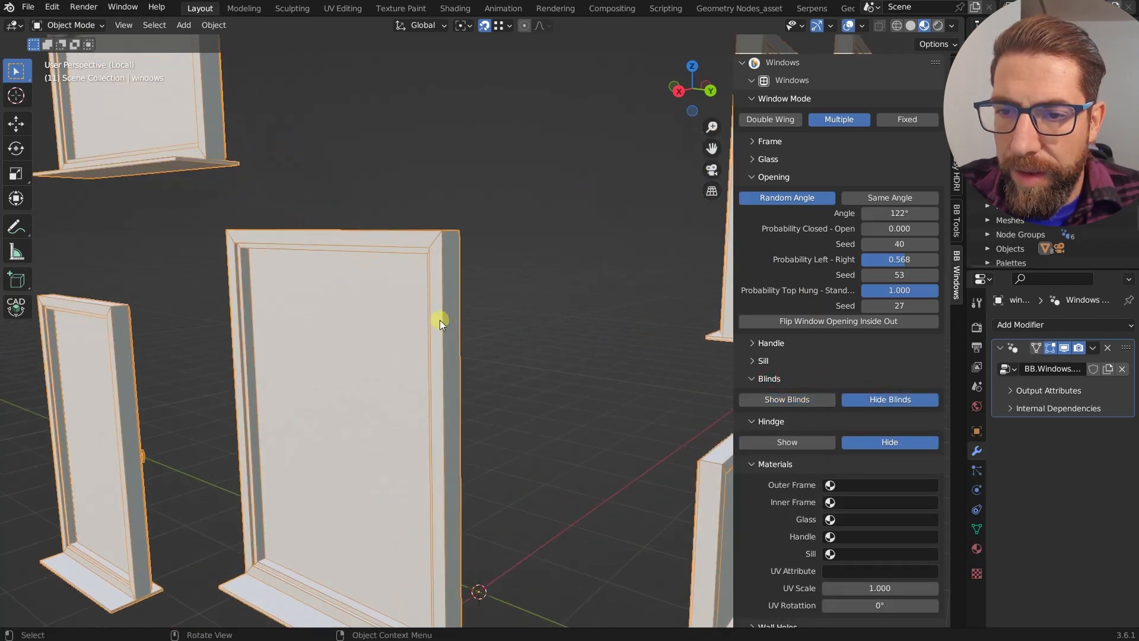
{"action": "mouse_move", "coordinate": [439, 319]}
{"action": "middle_mouse_down"}
{"action": "mouse_move", "coordinate": [212, 337]}
{"action": "mouse_move", "coordinate": [433, 318]}
{"action": "middle_mouse_up"}
{"action": "scroll", "coordinate": [223, 338], "scroll_direction": "down", "scroll_amount": 5}
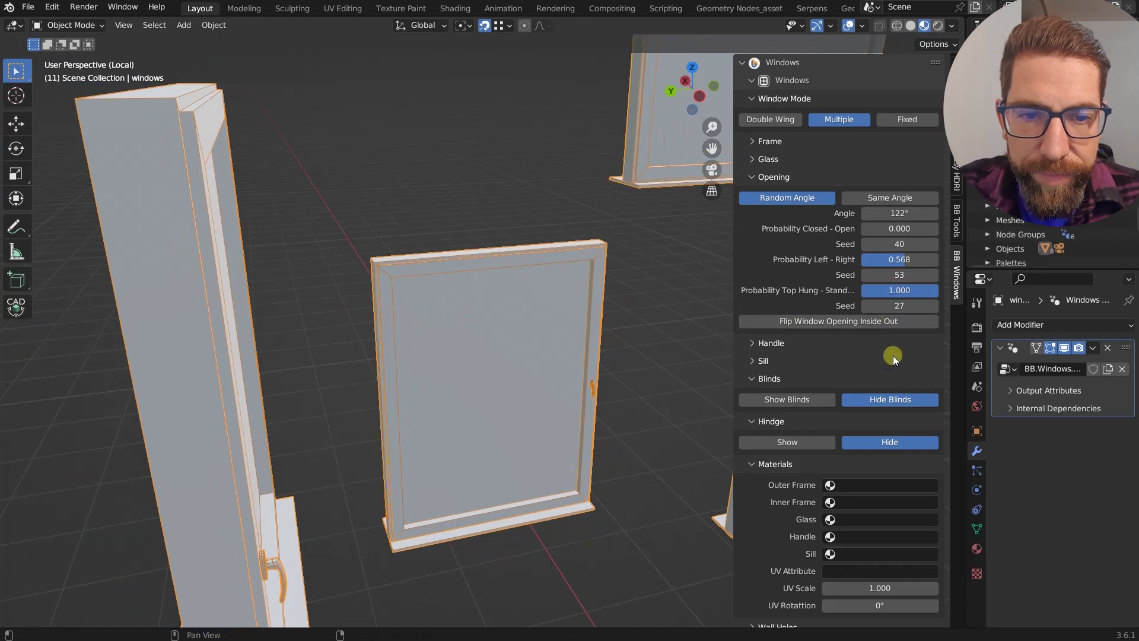
Show the hinges on the windows and inspect them along the frame edge.
{"action": "left_click", "coordinate": [795, 444]}
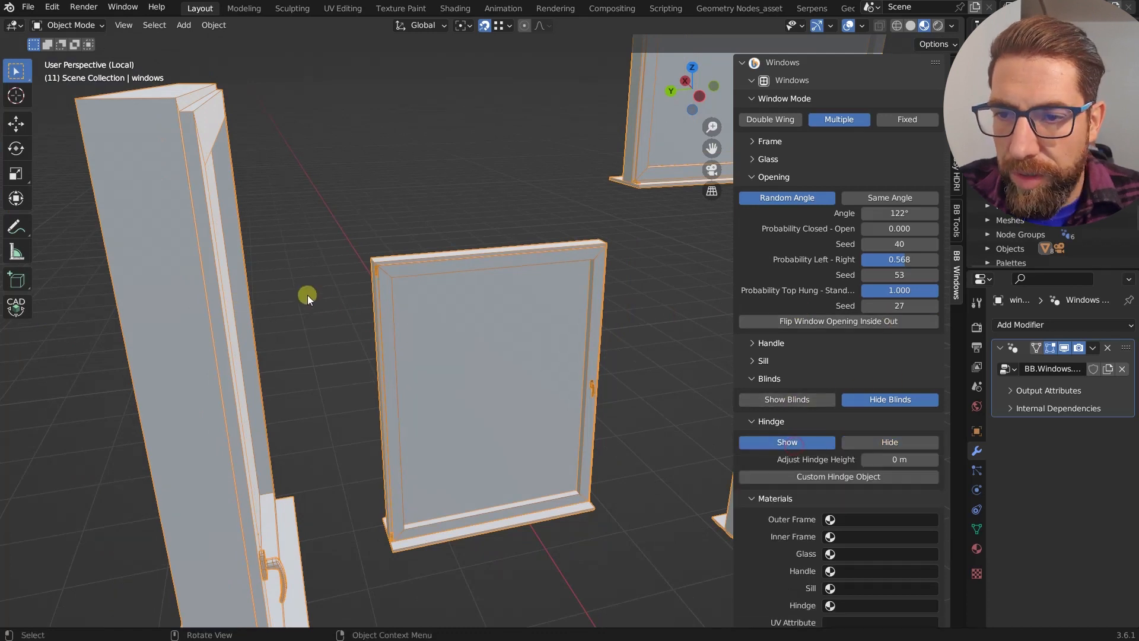
{"action": "scroll", "coordinate": [389, 273], "scroll_direction": "up", "scroll_amount": 5}
{"action": "middle_click_drag", "start_coordinate": [408, 272], "coordinate": [440, 239]}
{"action": "scroll", "coordinate": [422, 208], "scroll_direction": "down", "scroll_amount": 3}
{"action": "scroll", "coordinate": [421, 208], "scroll_direction": "down", "scroll_amount": 2}
{"action": "scroll", "coordinate": [438, 429], "scroll_direction": "up", "scroll_amount": 8}
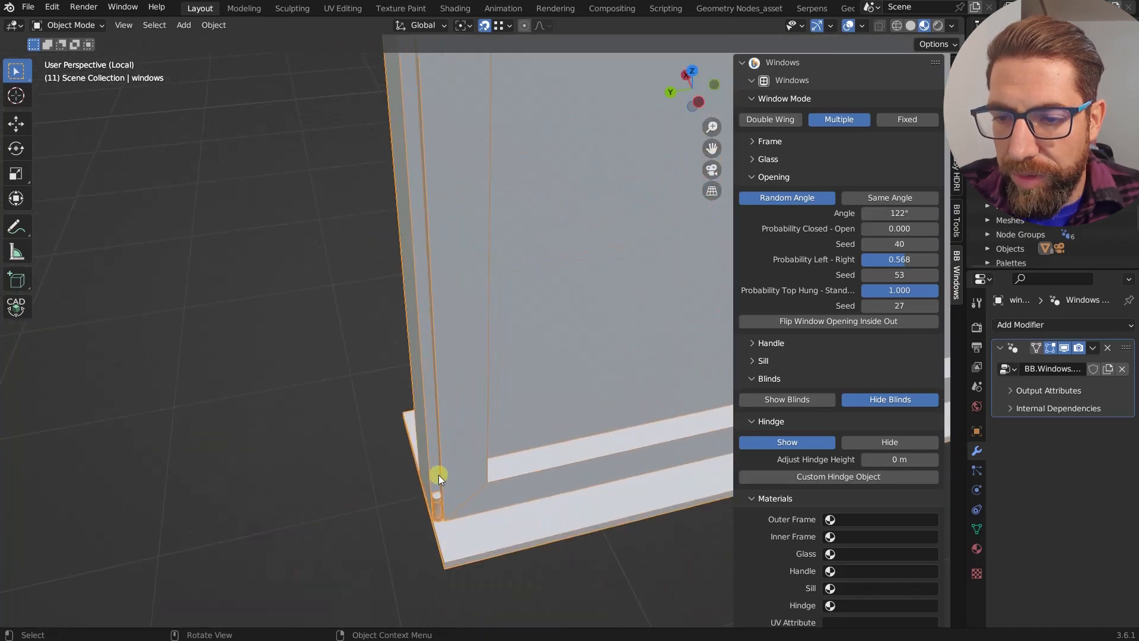
{"action": "scroll", "coordinate": [444, 436], "scroll_direction": "down", "scroll_amount": 2}
{"action": "scroll", "coordinate": [443, 433], "scroll_direction": "down", "scroll_amount": 8}
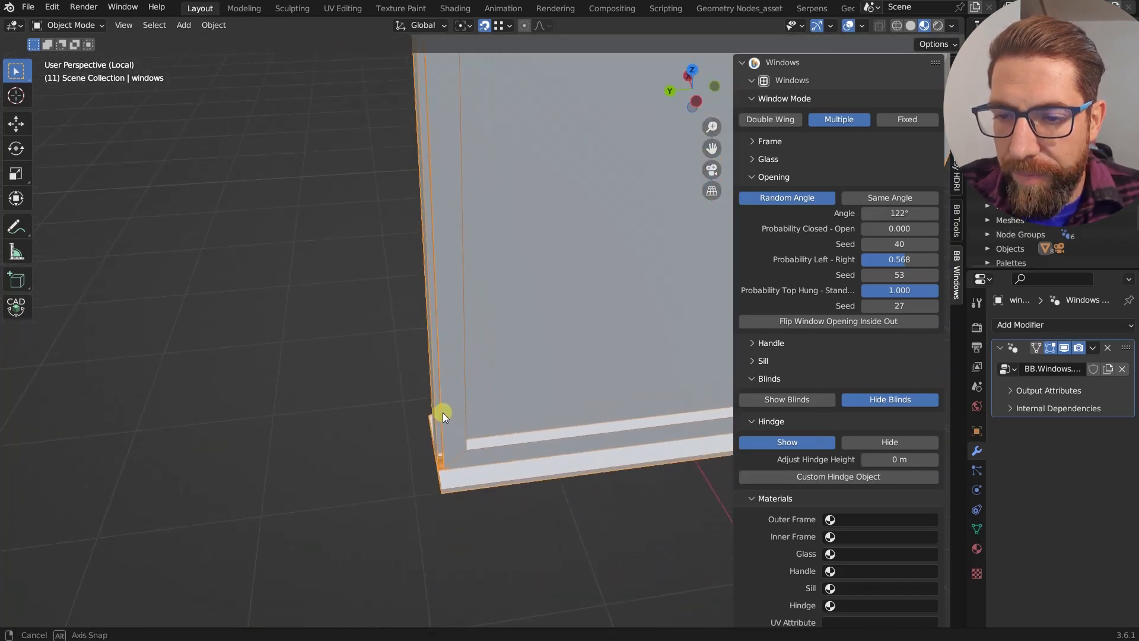
{"action": "scroll", "coordinate": [432, 201], "scroll_direction": "up", "scroll_amount": 2}
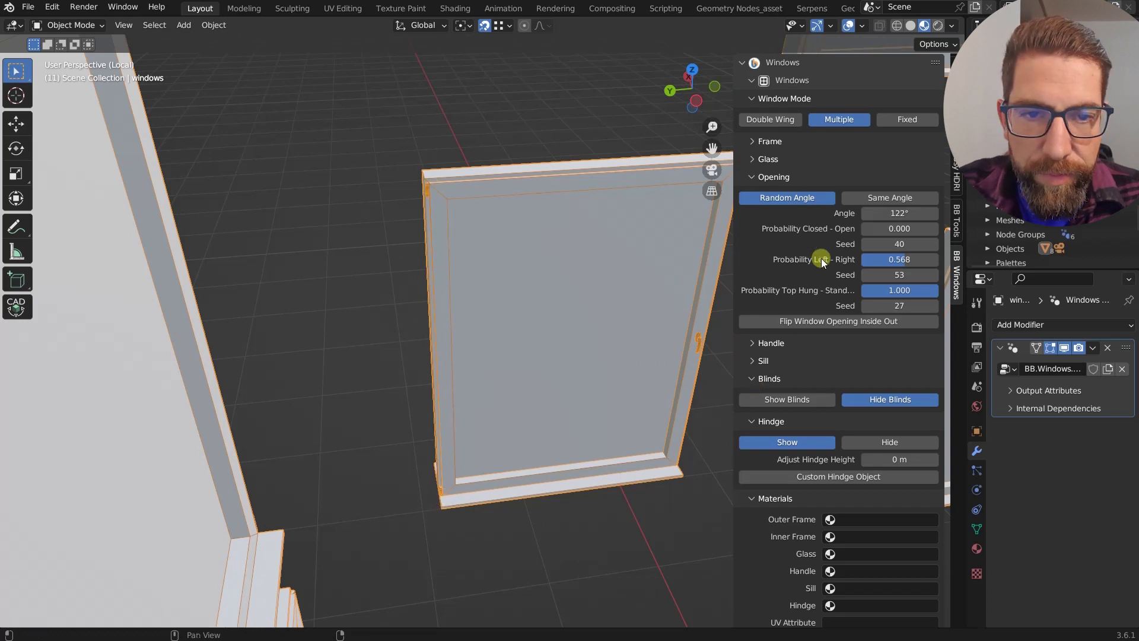
Set the left-right opening probability to 0.000 and check the hinge side of the window.
{"action": "left_click", "coordinate": [903, 257]}
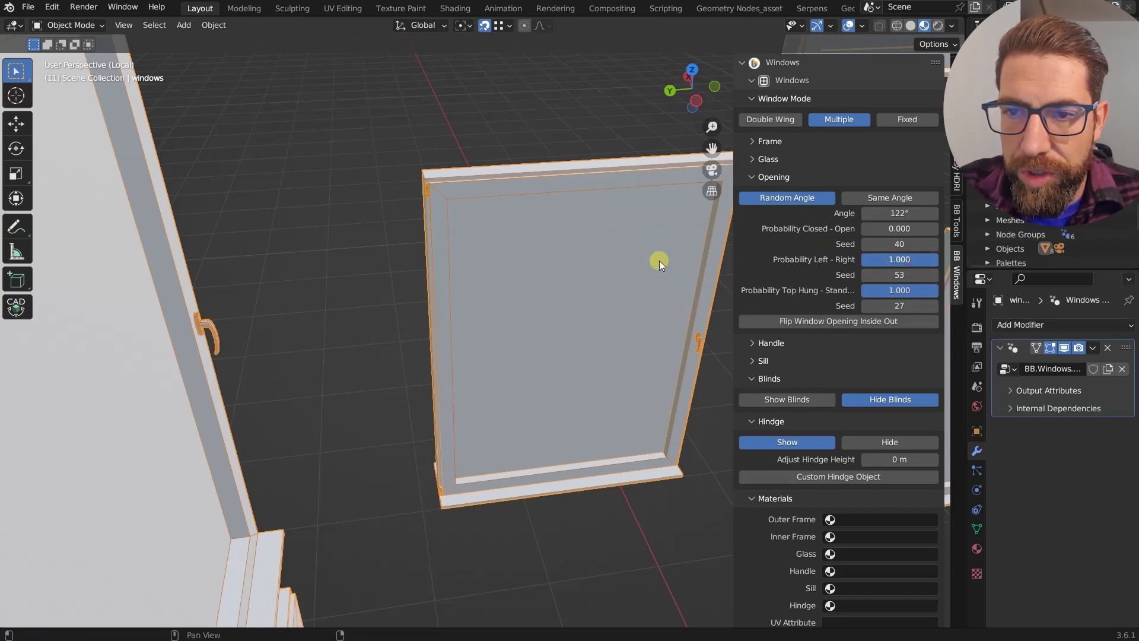
{"action": "type", "text": "0"}
{"action": "key", "text": "Return"}
{"action": "scroll", "coordinate": [564, 258], "scroll_direction": "down", "scroll_amount": 3}
{"action": "scroll", "coordinate": [667, 236], "scroll_direction": "up", "scroll_amount": 5}
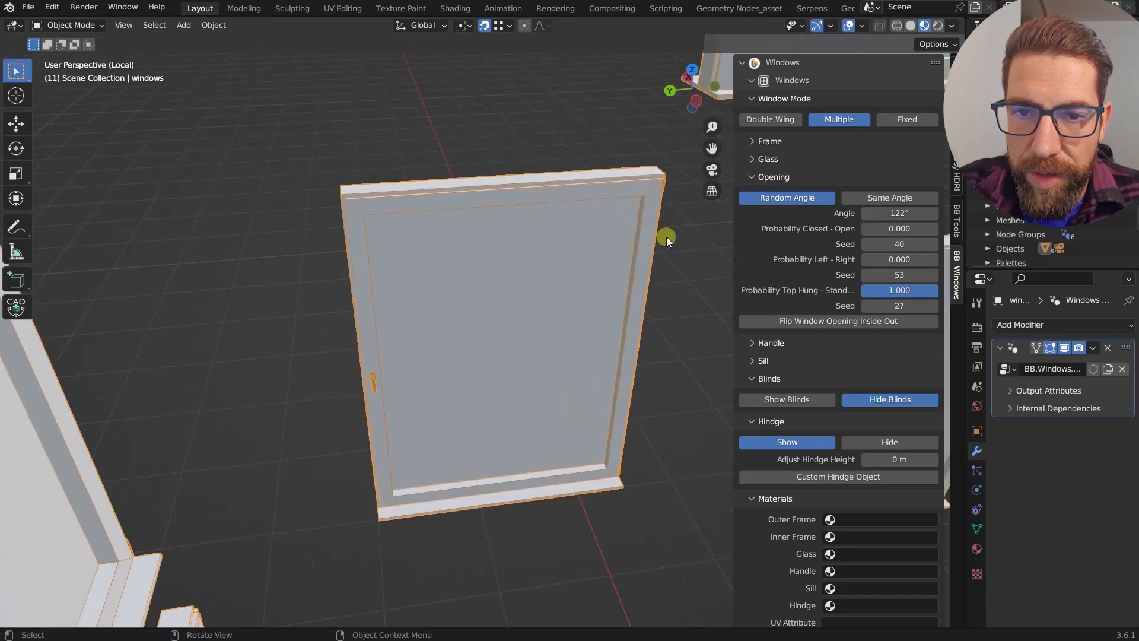
{"action": "scroll", "coordinate": [265, 428], "scroll_direction": "down", "scroll_amount": 1}
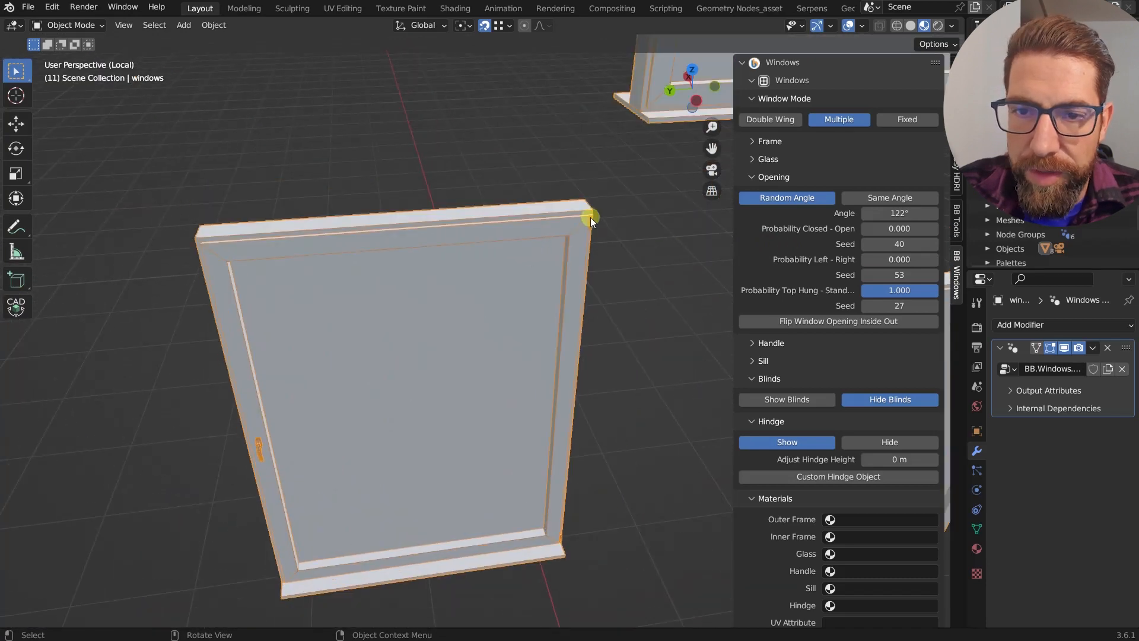
{"action": "scroll", "coordinate": [591, 218], "scroll_direction": "up", "scroll_amount": 5}
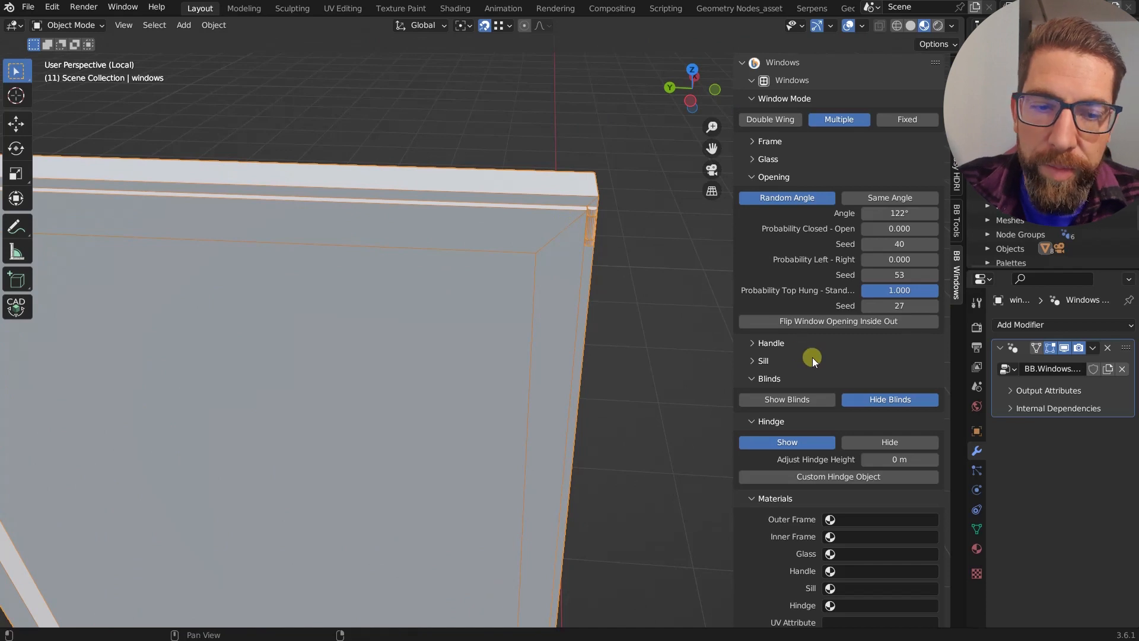
Try the custom hinge object option and switch it back off.
{"action": "scroll", "coordinate": [813, 357], "scroll_direction": "down", "scroll_amount": 2}
{"action": "left_click", "coordinate": [864, 431]}
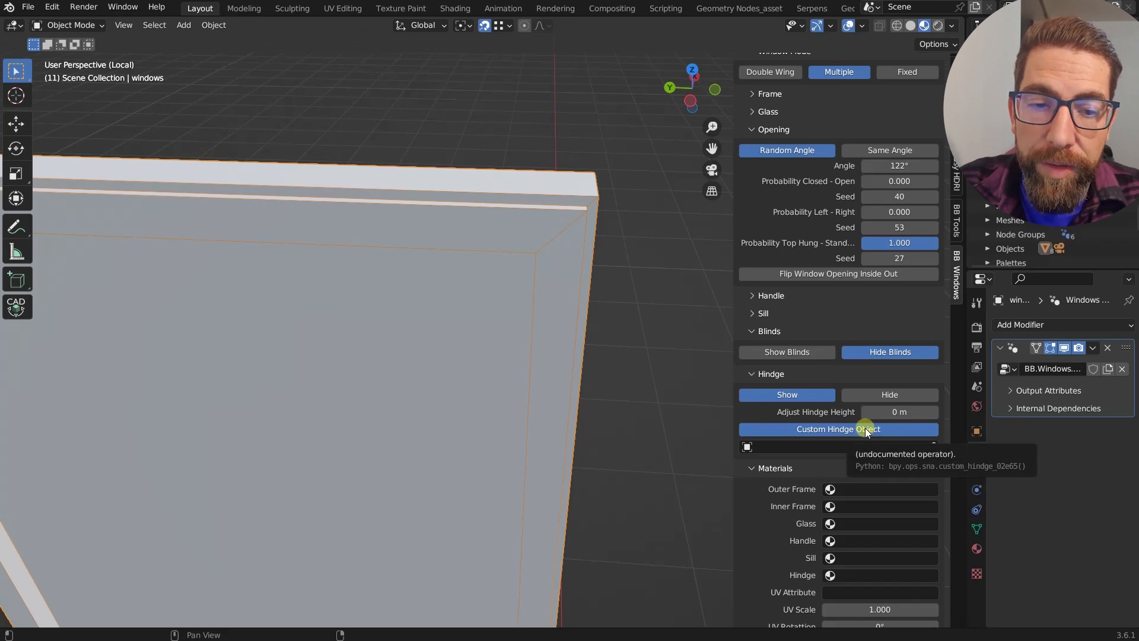
{"action": "left_click", "coordinate": [867, 431]}
Examine the default hinge's shape and its placement at the window's upper and lower corners.
{"action": "scroll", "coordinate": [593, 226], "scroll_direction": "up", "scroll_amount": 3}
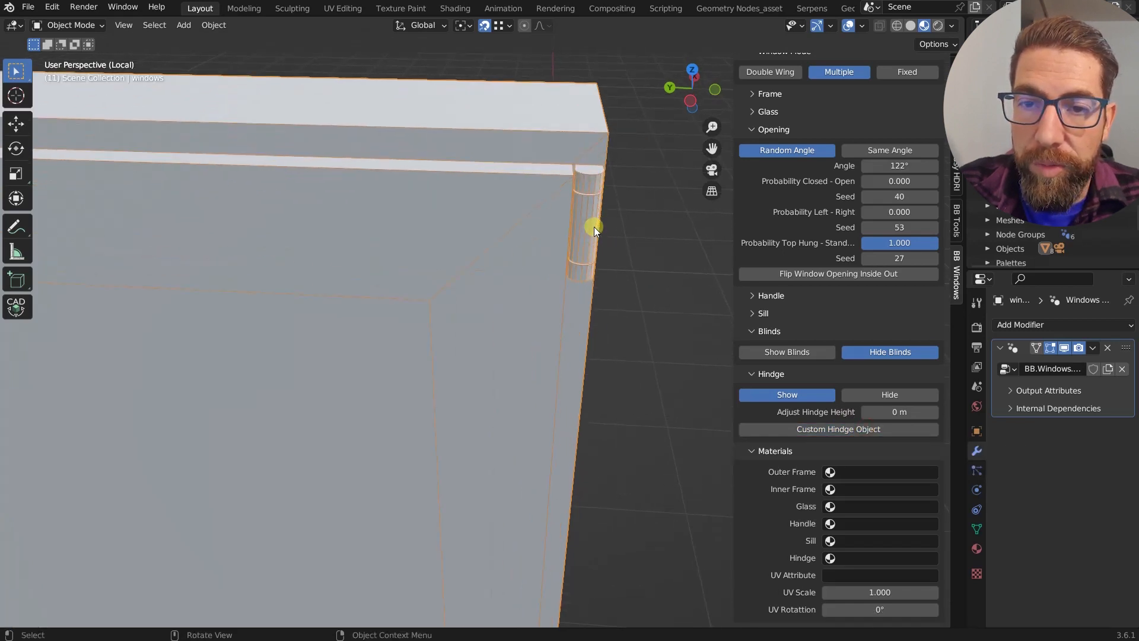
{"action": "middle_click_drag", "start_coordinate": [594, 226], "coordinate": [519, 222]}
{"action": "scroll", "coordinate": [536, 159], "scroll_direction": "down", "scroll_amount": 8}
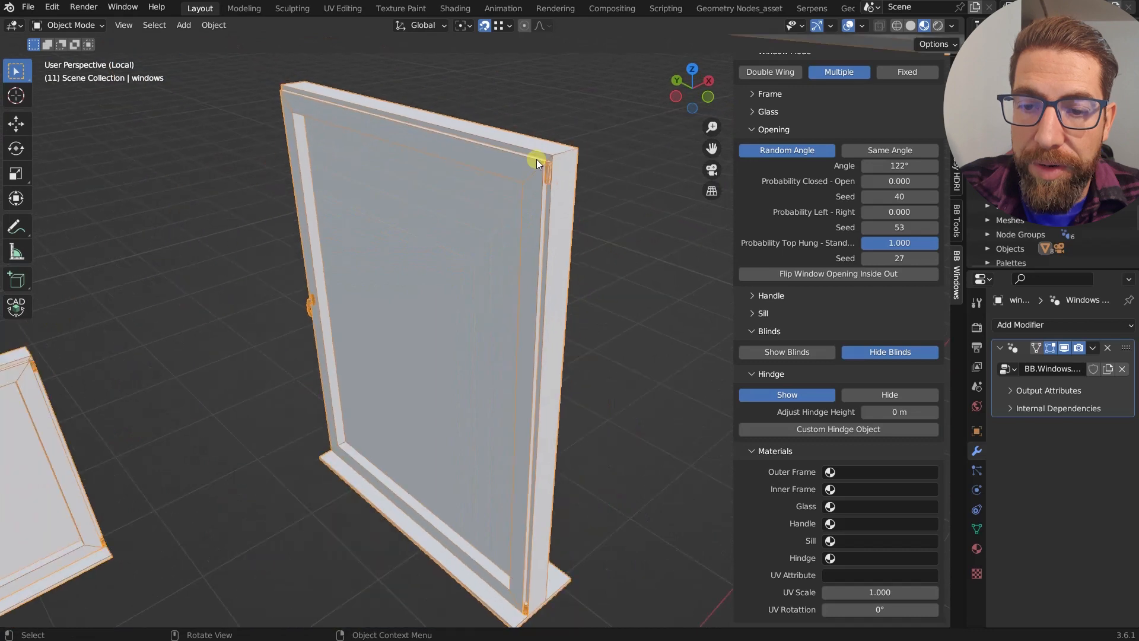
{"action": "scroll", "coordinate": [537, 159], "scroll_direction": "down", "scroll_amount": 2}
{"action": "scroll", "coordinate": [530, 487], "scroll_direction": "up", "scroll_amount": 3}
{"action": "scroll", "coordinate": [529, 480], "scroll_direction": "down", "scroll_amount": 3}
{"action": "middle_click_drag", "start_coordinate": [529, 481], "coordinate": [539, 419]}
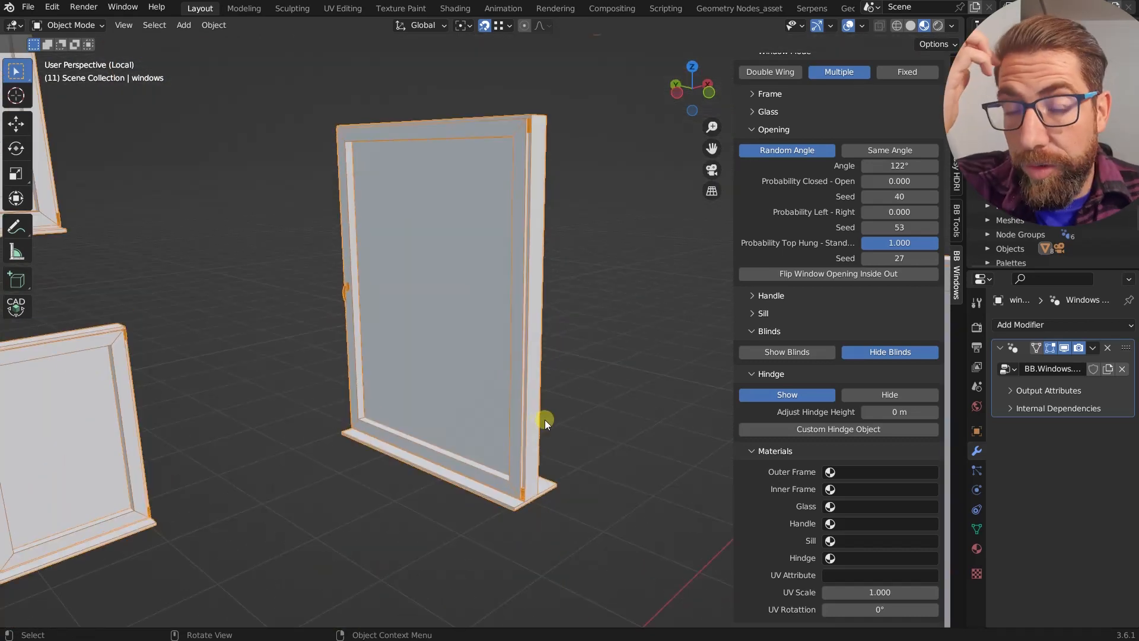
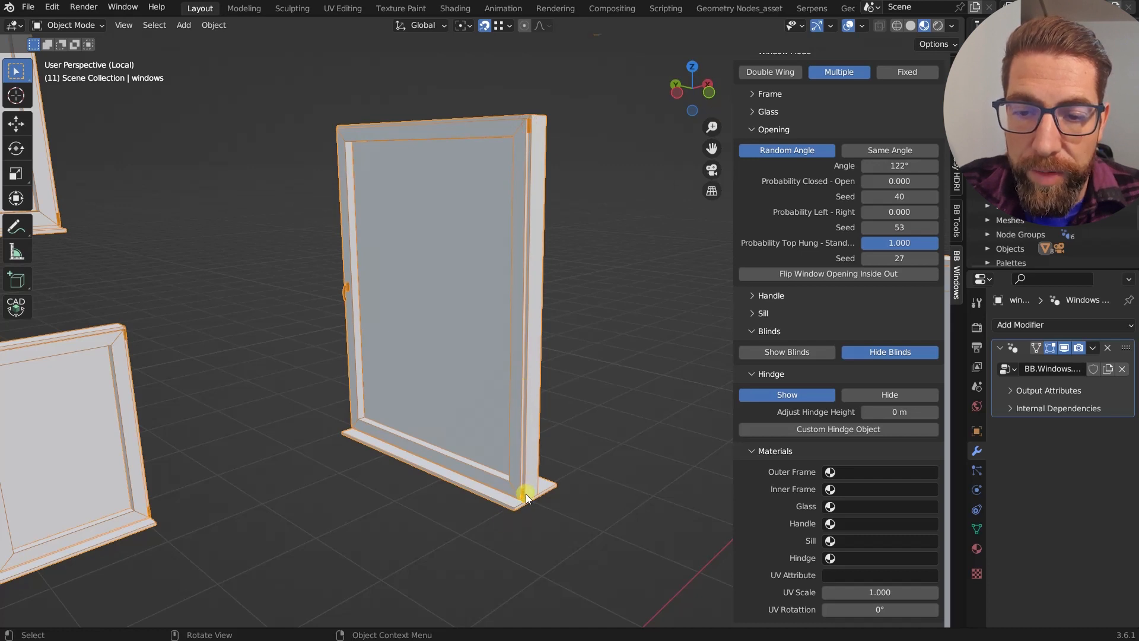
Set the hinge height adjustment to 0.35 m and check the hinge placement on the windows.
{"action": "left_click_drag", "start_coordinate": [890, 411], "coordinate": [639, 251]}
{"action": "scroll", "coordinate": [563, 305], "scroll_direction": "down", "scroll_amount": 3}
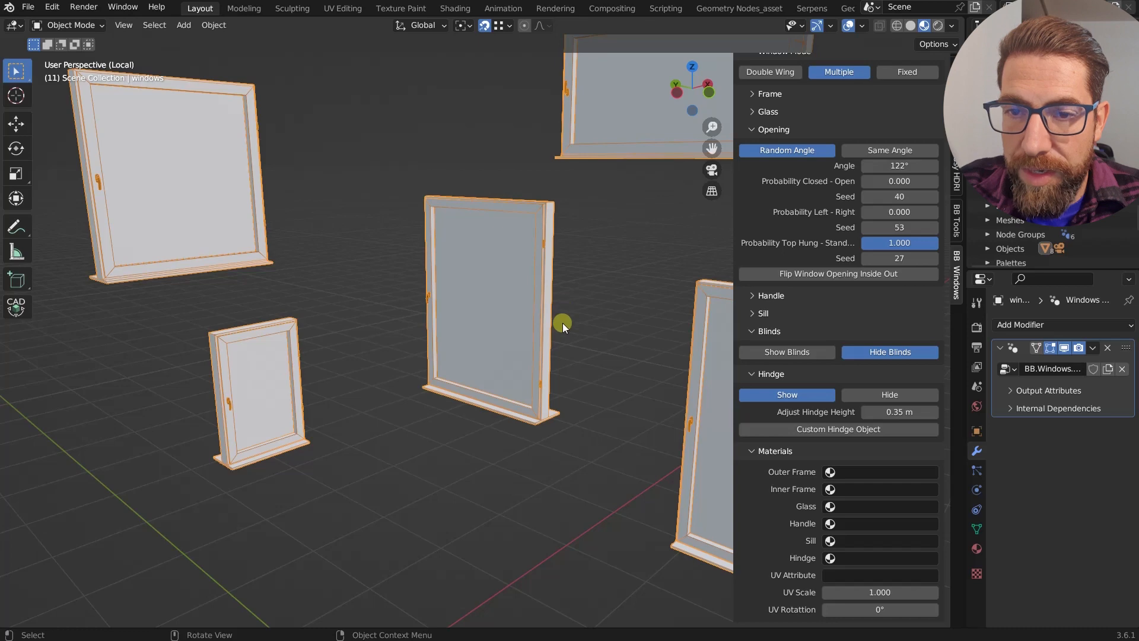
{"action": "middle_click_drag", "start_coordinate": [563, 323], "coordinate": [535, 321]}
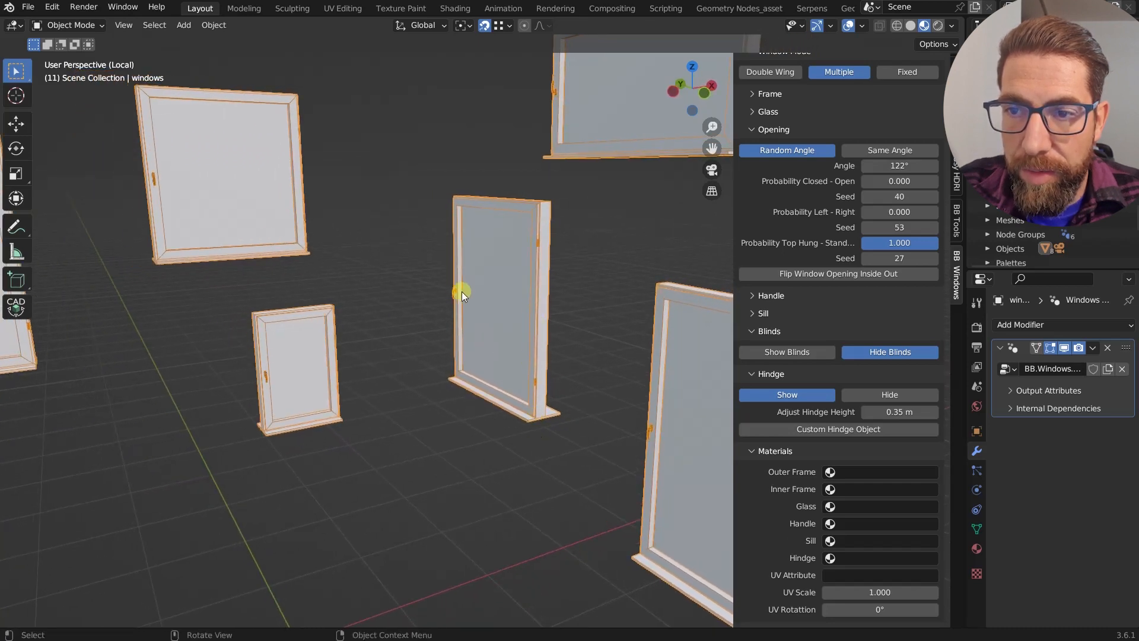
{"action": "middle_click_drag", "start_coordinate": [461, 291], "coordinate": [450, 293]}
{"action": "scroll", "coordinate": [526, 405], "scroll_direction": "up", "scroll_amount": 2}
{"action": "scroll", "coordinate": [526, 405], "scroll_direction": "up", "scroll_amount": 2}
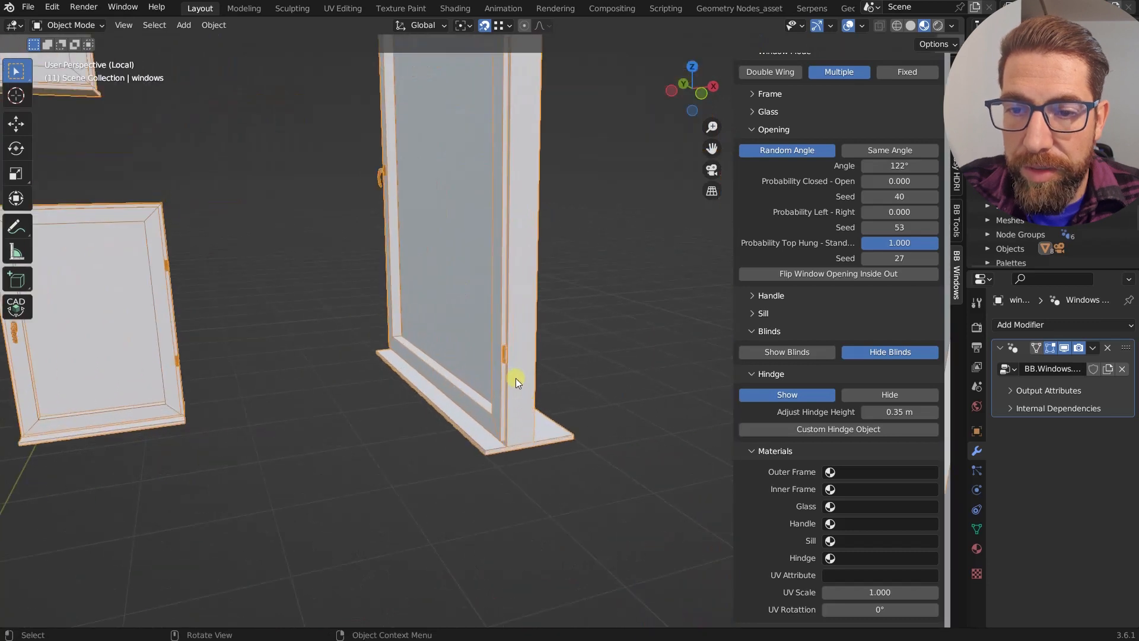
{"action": "scroll", "coordinate": [510, 354], "scroll_direction": "down", "scroll_amount": 3}
{"action": "scroll", "coordinate": [507, 433], "scroll_direction": "down", "scroll_amount": 2}
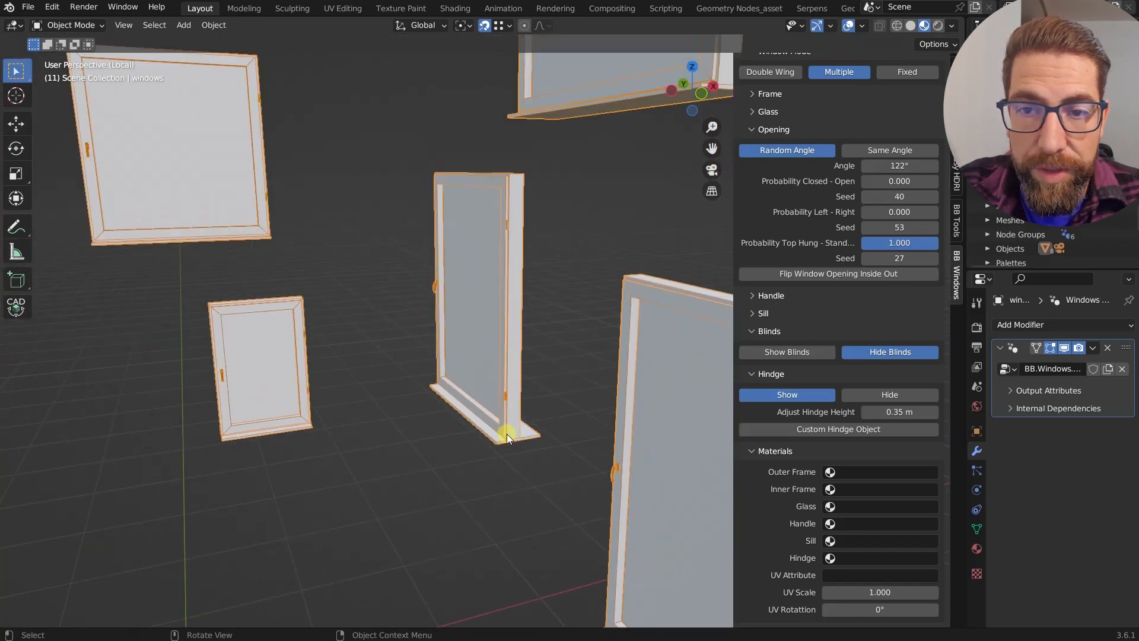
{"action": "scroll", "coordinate": [506, 440], "scroll_direction": "up", "scroll_amount": 2}
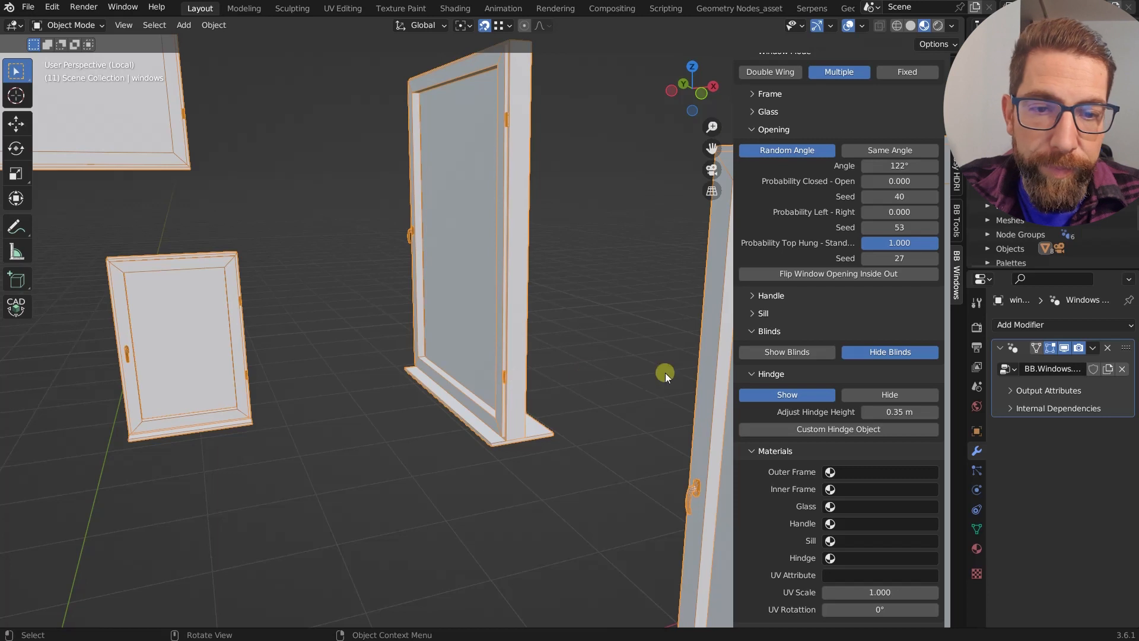
Collapse the hinge settings and assign the Glass material to the window glass.
{"action": "left_click", "coordinate": [750, 373]}
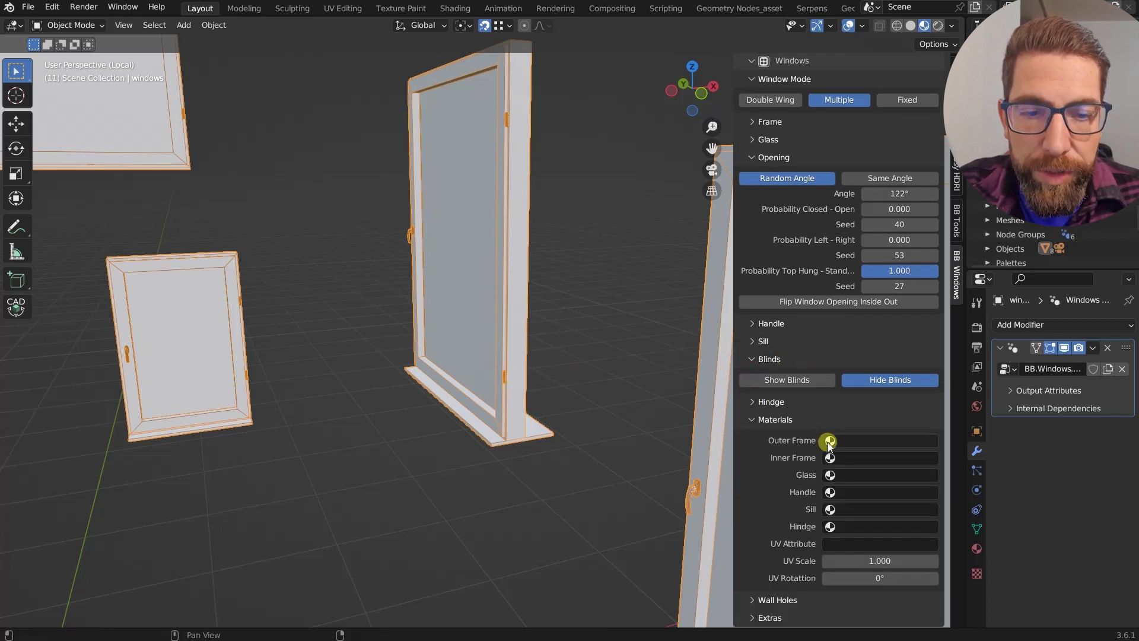
{"action": "scroll", "coordinate": [512, 235], "scroll_direction": "down", "scroll_amount": 3}
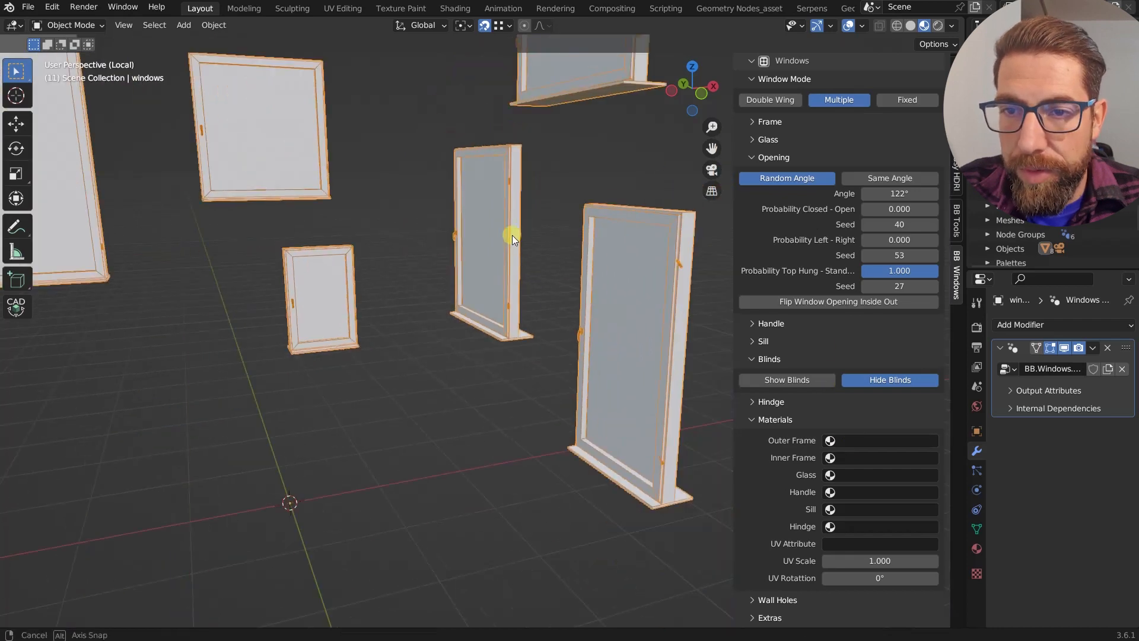
{"action": "mouse_move", "coordinate": [512, 235]}
{"action": "middle_mouse_down"}
{"action": "mouse_move", "coordinate": [614, 241]}
{"action": "mouse_move", "coordinate": [500, 235]}
{"action": "middle_mouse_up"}
{"action": "scroll", "coordinate": [500, 235], "scroll_direction": "up", "scroll_amount": 2}
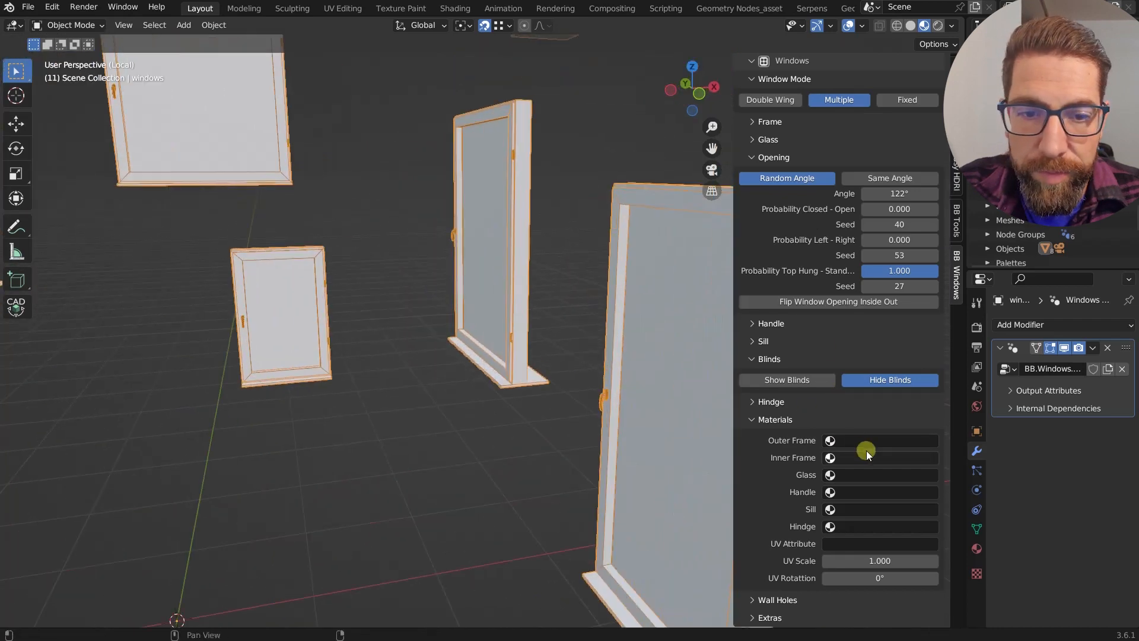
{"action": "left_click", "coordinate": [884, 439]}
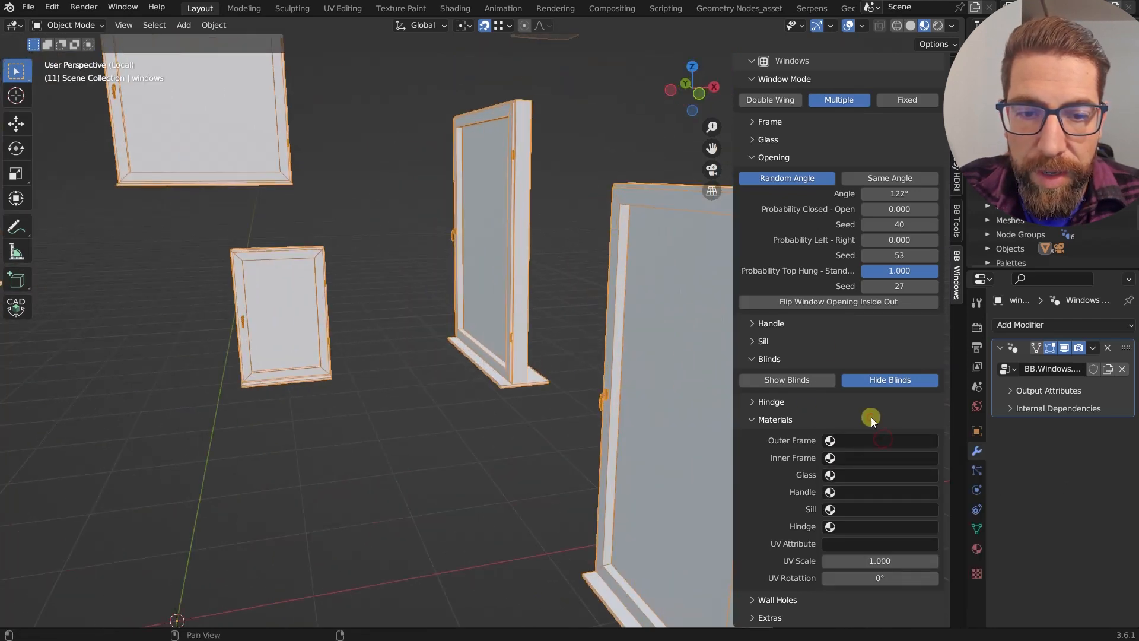
{"action": "left_click", "coordinate": [863, 441]}
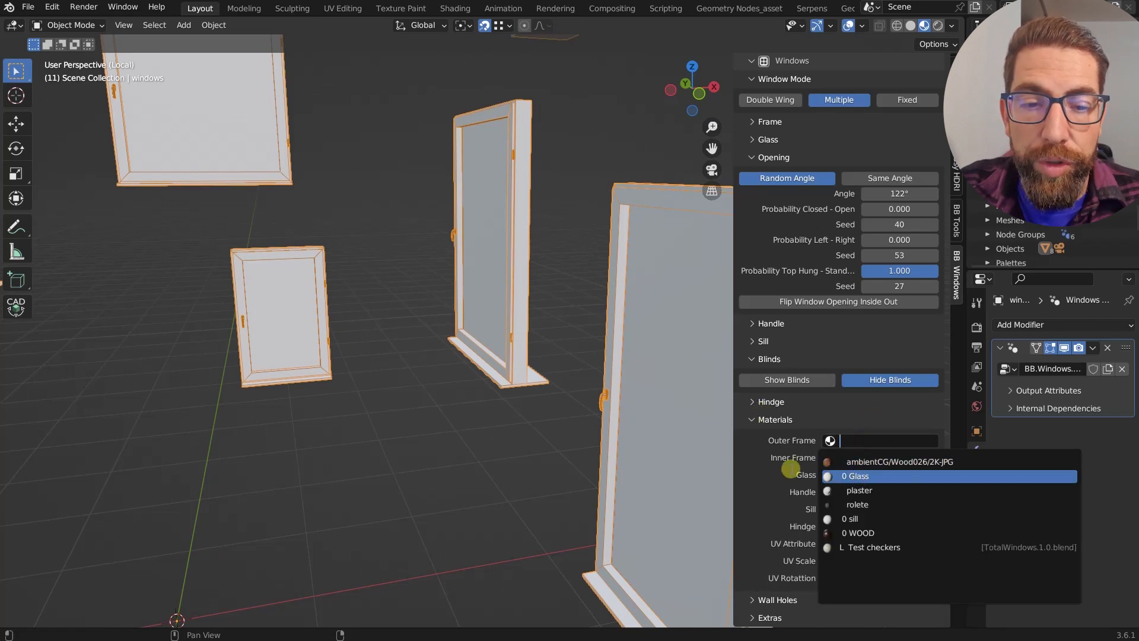
{"action": "left_click", "coordinate": [857, 475]}
{"action": "left_click", "coordinate": [866, 510]}
Assign the WOOD material to both the inner and outer window frames.
{"action": "left_click", "coordinate": [862, 457]}
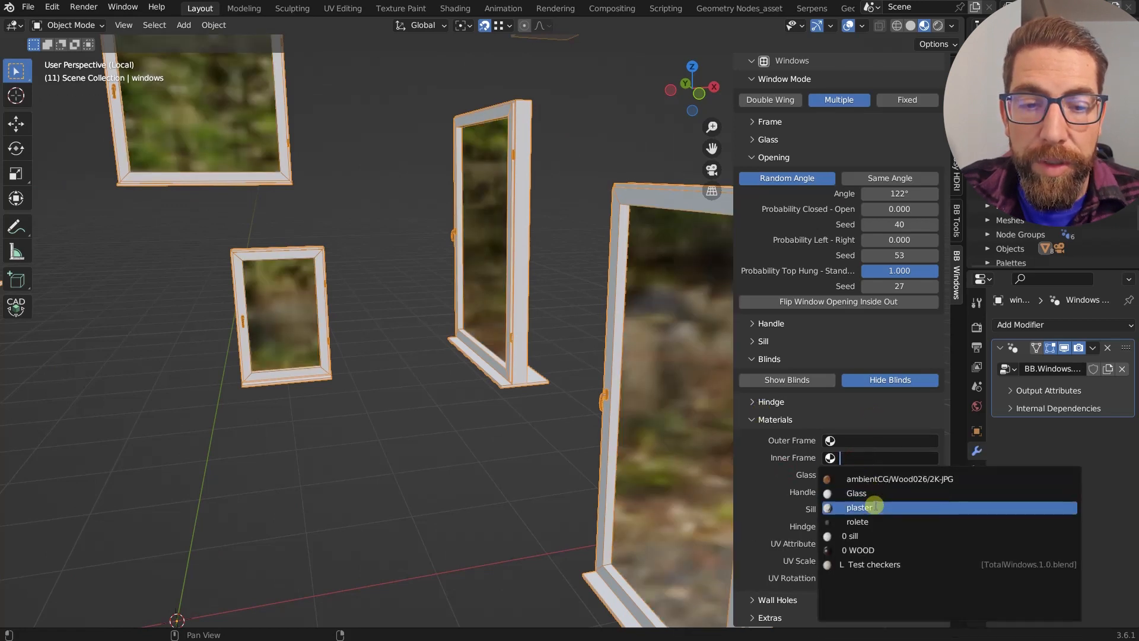
{"action": "left_click", "coordinate": [871, 549]}
{"action": "left_click", "coordinate": [855, 439]}
{"action": "left_click", "coordinate": [876, 533]}
Assign the plaster material to the handle and the sill material to the sill.
{"action": "left_click", "coordinate": [860, 494]}
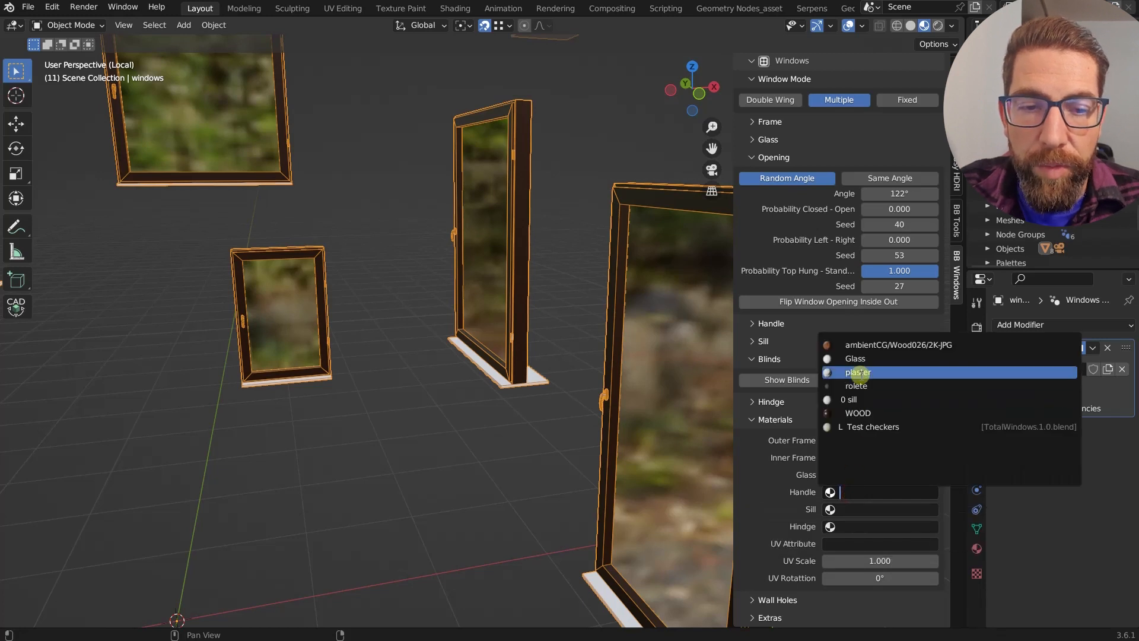
{"action": "left_click", "coordinate": [860, 373]}
{"action": "left_click", "coordinate": [854, 510]}
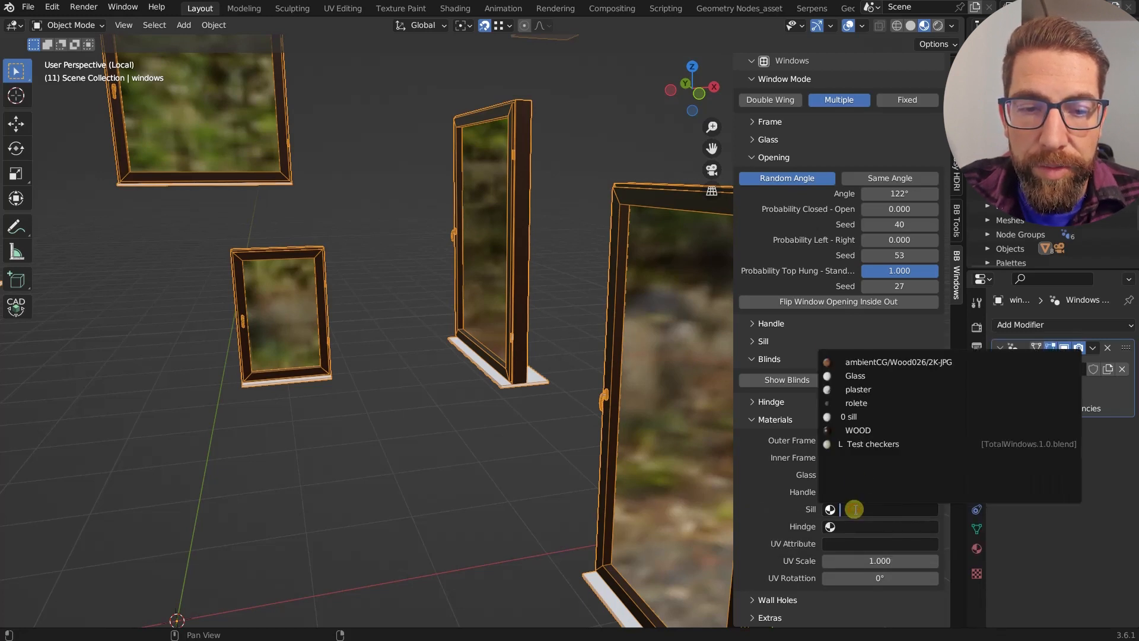
{"action": "left_click", "coordinate": [858, 417]}
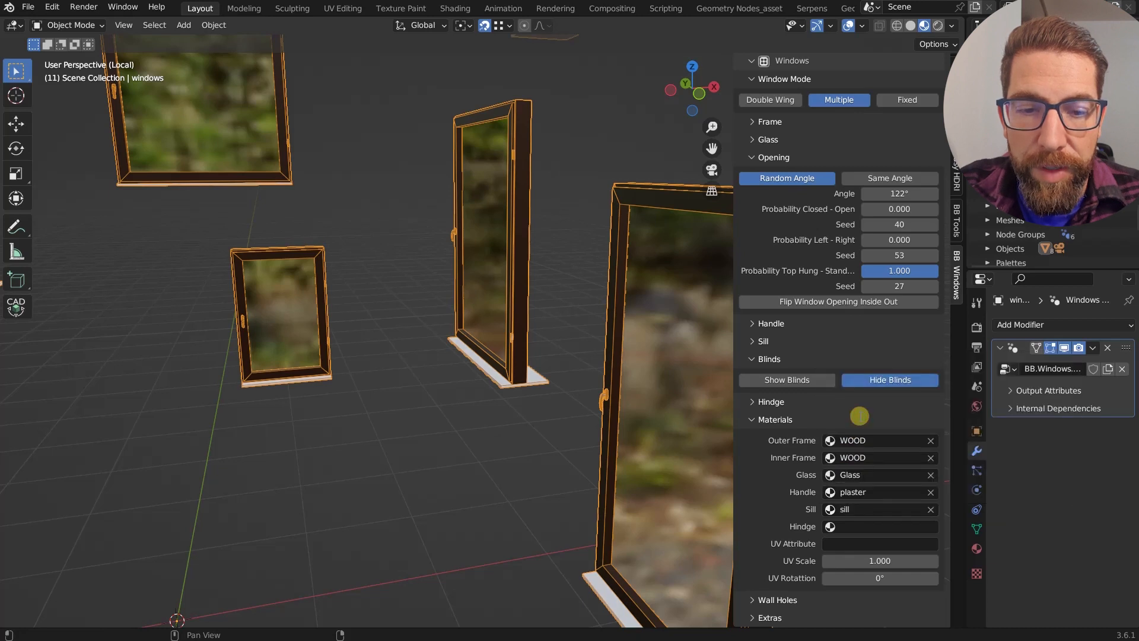
Assign the WOOD material to the hinges and inspect the finished windows from the other side.
{"action": "left_click", "coordinate": [856, 528]}
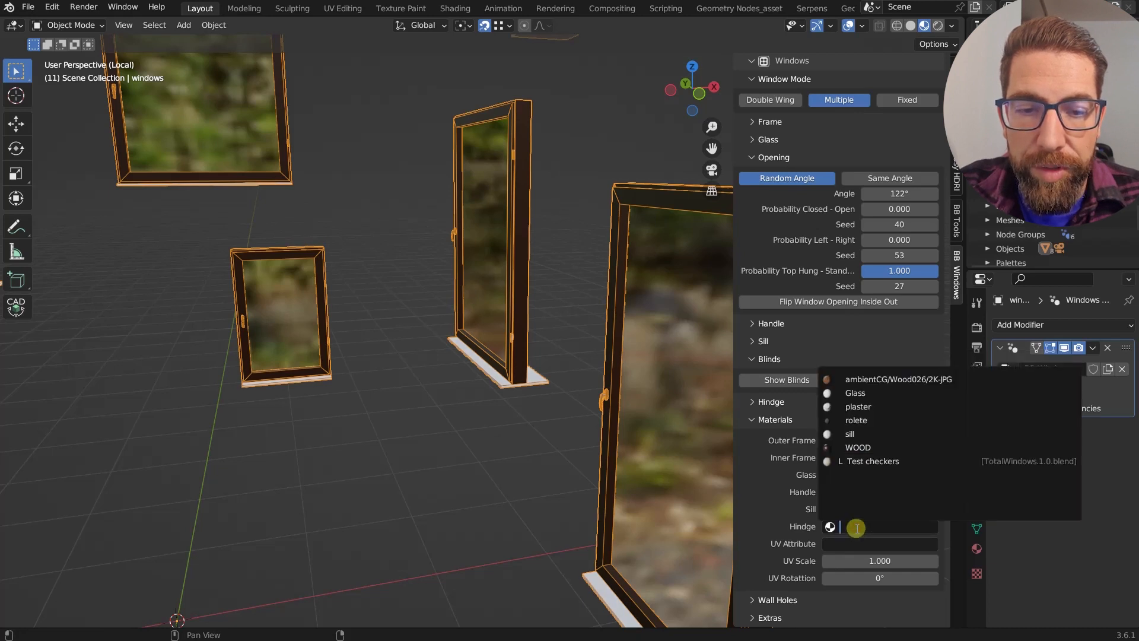
{"action": "left_click", "coordinate": [858, 447]}
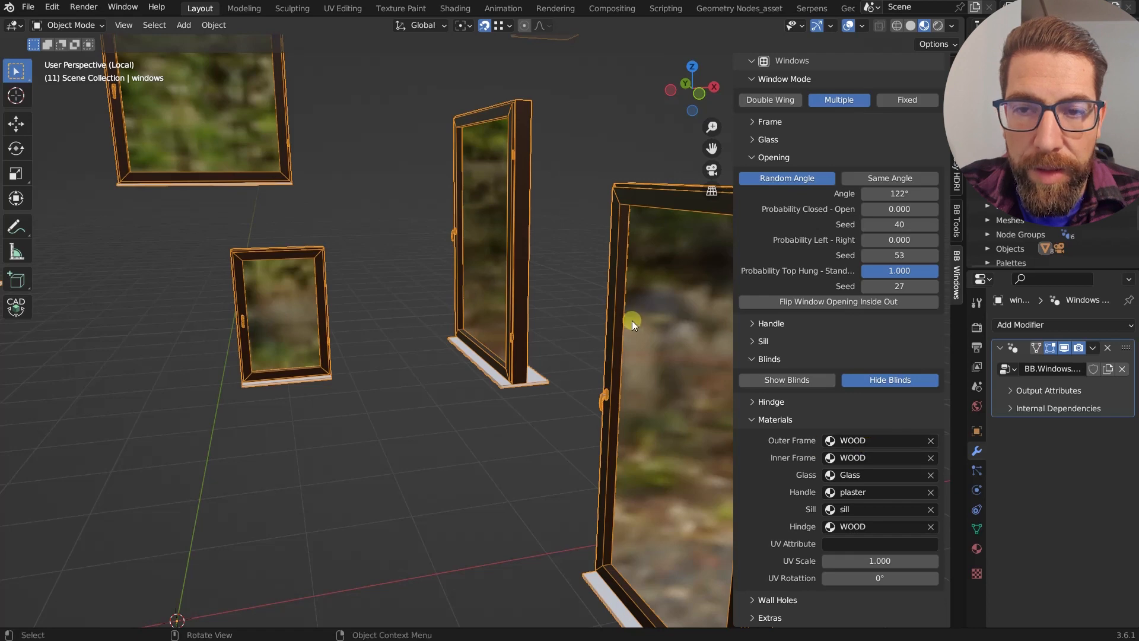
{"action": "middle_click_drag", "start_coordinate": [632, 320], "coordinate": [582, 306]}
{"action": "scroll", "coordinate": [643, 415], "scroll_direction": "up", "scroll_amount": 6}
{"action": "scroll", "coordinate": [642, 415], "scroll_direction": "down", "scroll_amount": 6}
{"action": "scroll", "coordinate": [582, 306], "scroll_direction": "down", "scroll_amount": 3}
{"action": "middle_click_drag", "start_coordinate": [521, 393], "coordinate": [397, 393]}
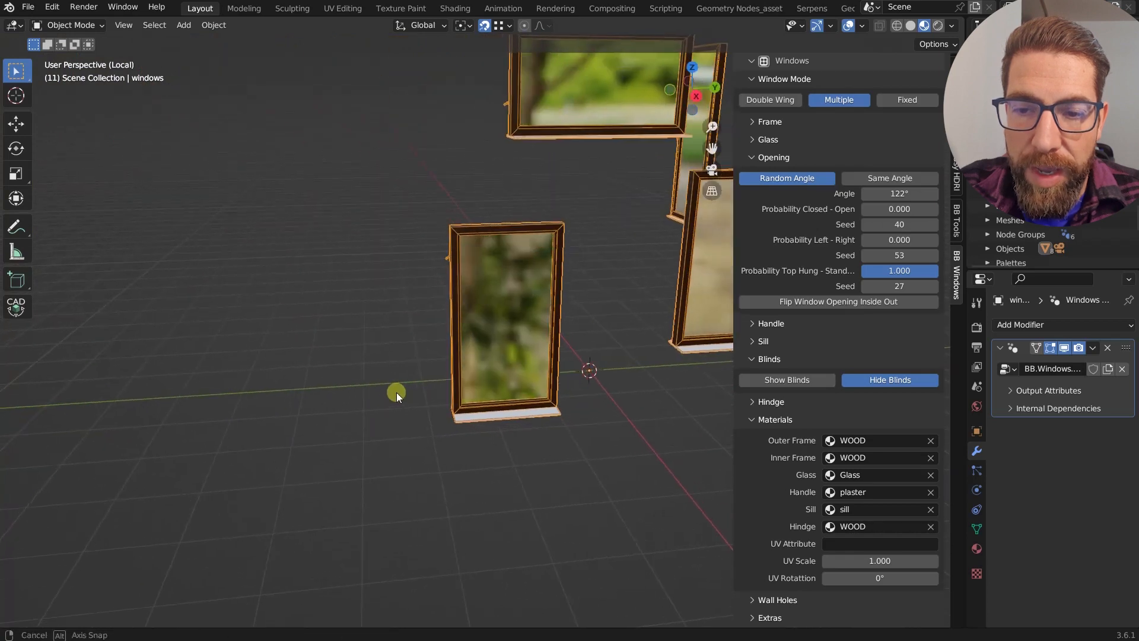
{"action": "scroll", "coordinate": [494, 407], "scroll_direction": "up", "scroll_amount": 2}
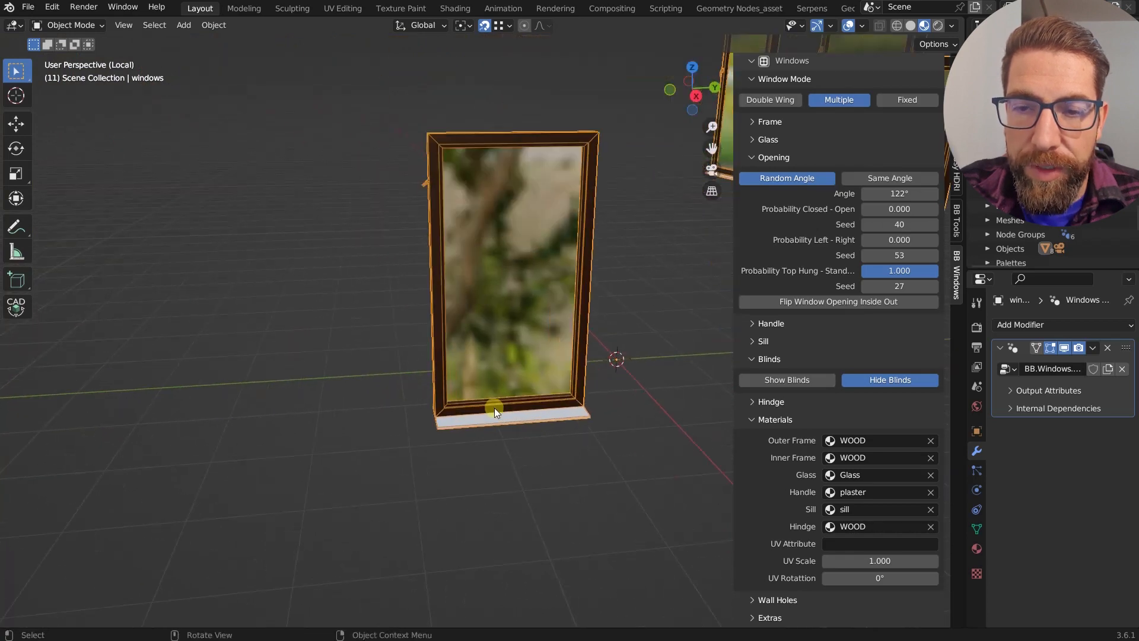
Set the UV attribute name in the windows' material settings to uv_test.
{"action": "scroll", "coordinate": [494, 407], "scroll_direction": "down", "scroll_amount": 3}
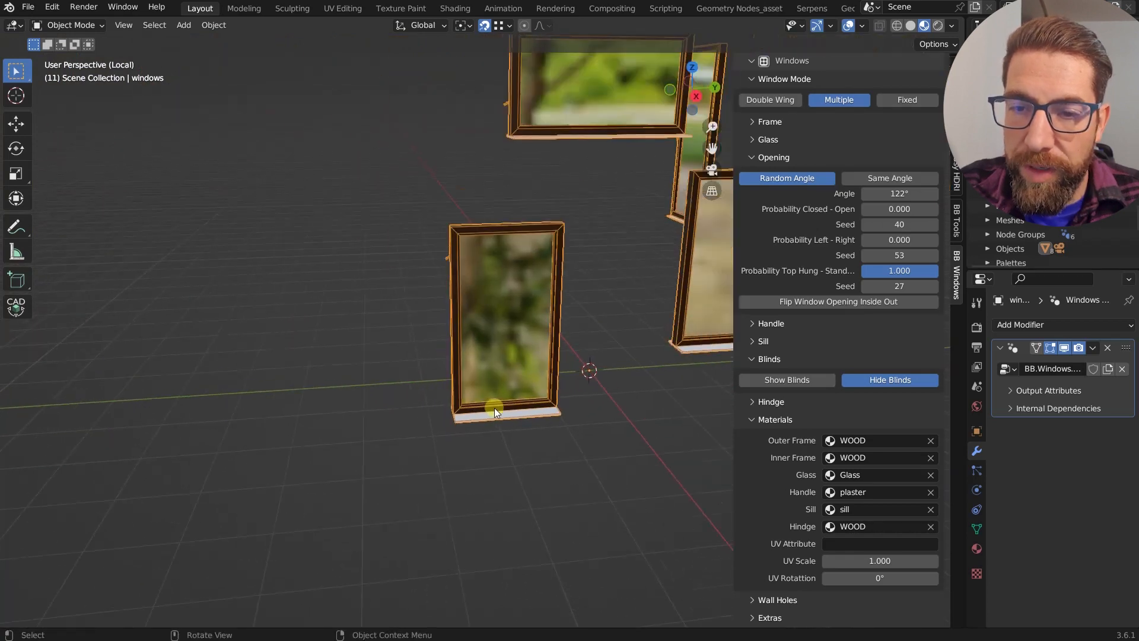
{"action": "middle_click_drag", "start_coordinate": [494, 408], "coordinate": [571, 400]}
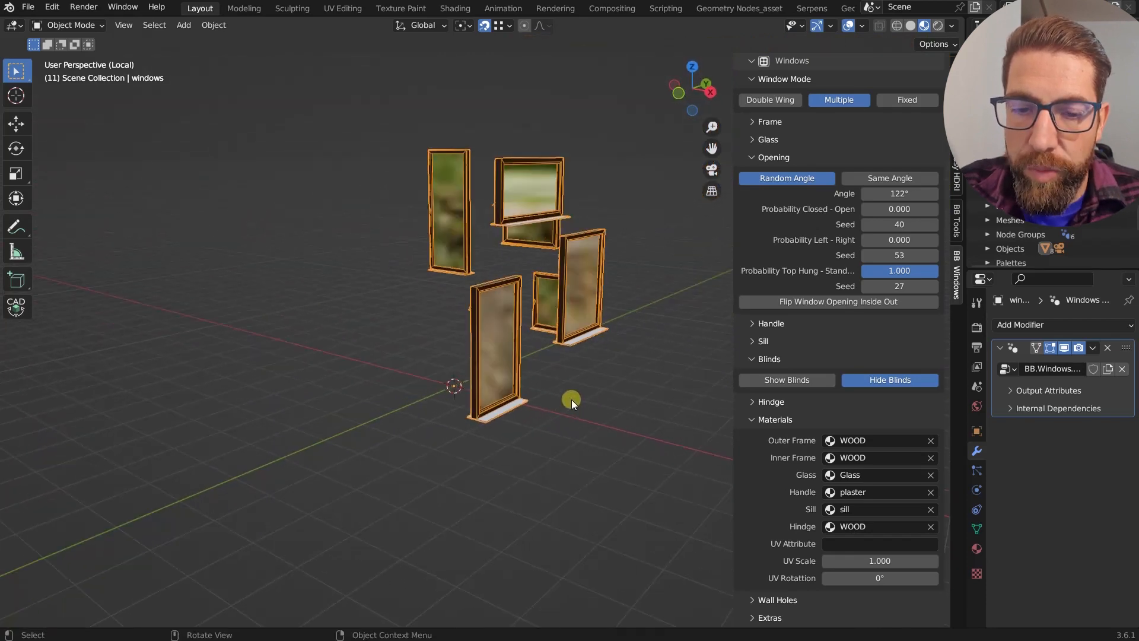
{"action": "left_click", "coordinate": [851, 544]}
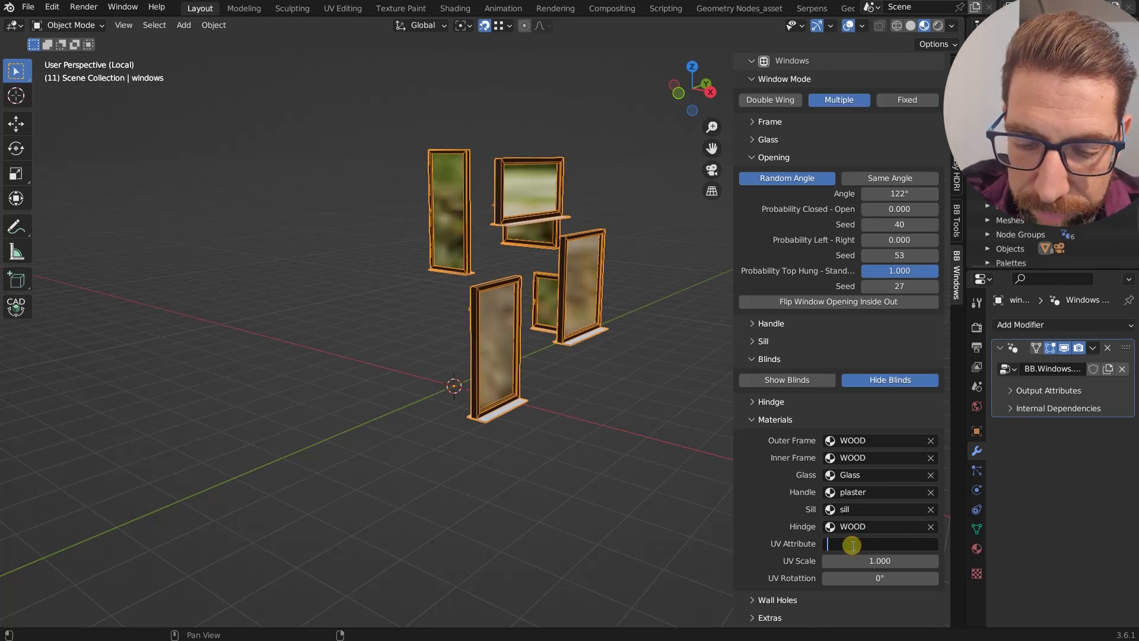
{"action": "type", "text": "uv_test"}
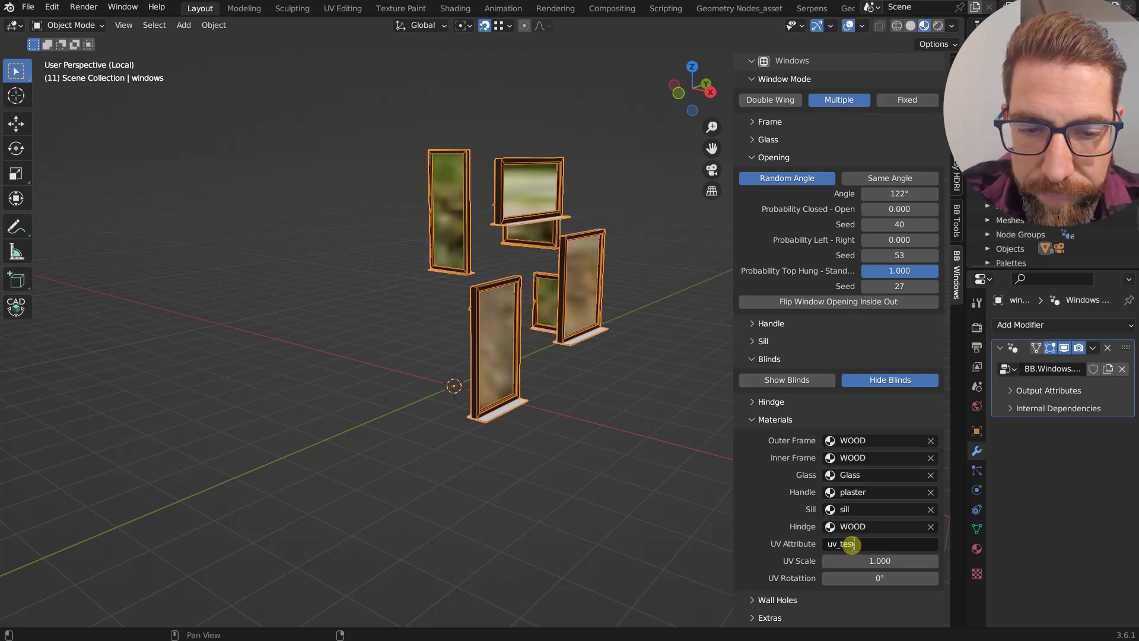
{"action": "key", "text": "Return"}
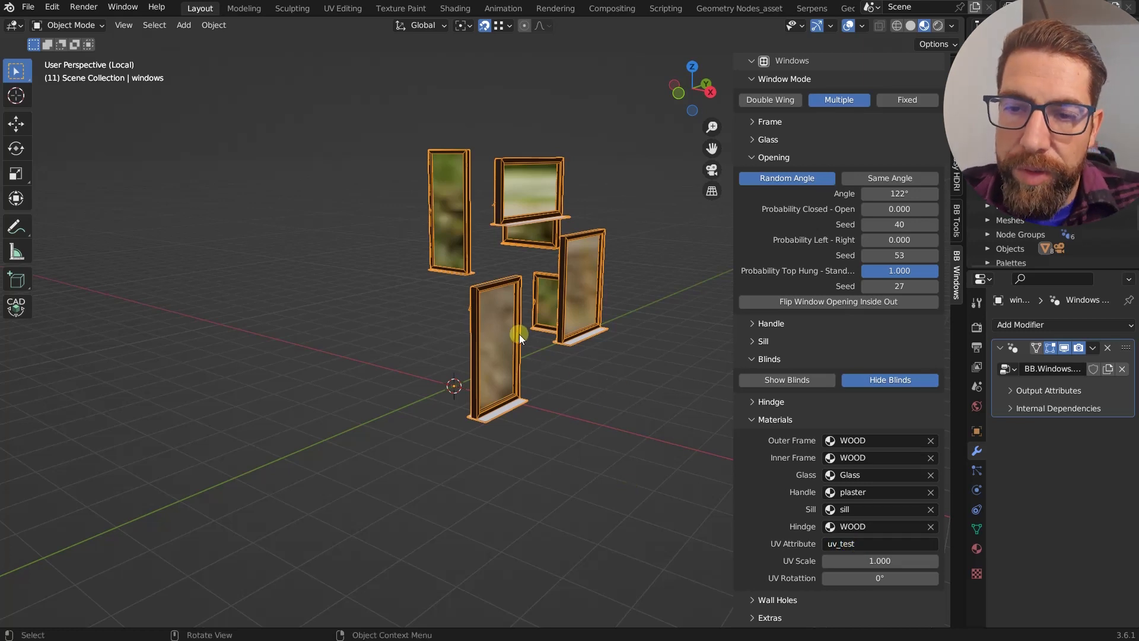
{"action": "scroll", "coordinate": [489, 286], "scroll_direction": "up", "scroll_amount": 6}
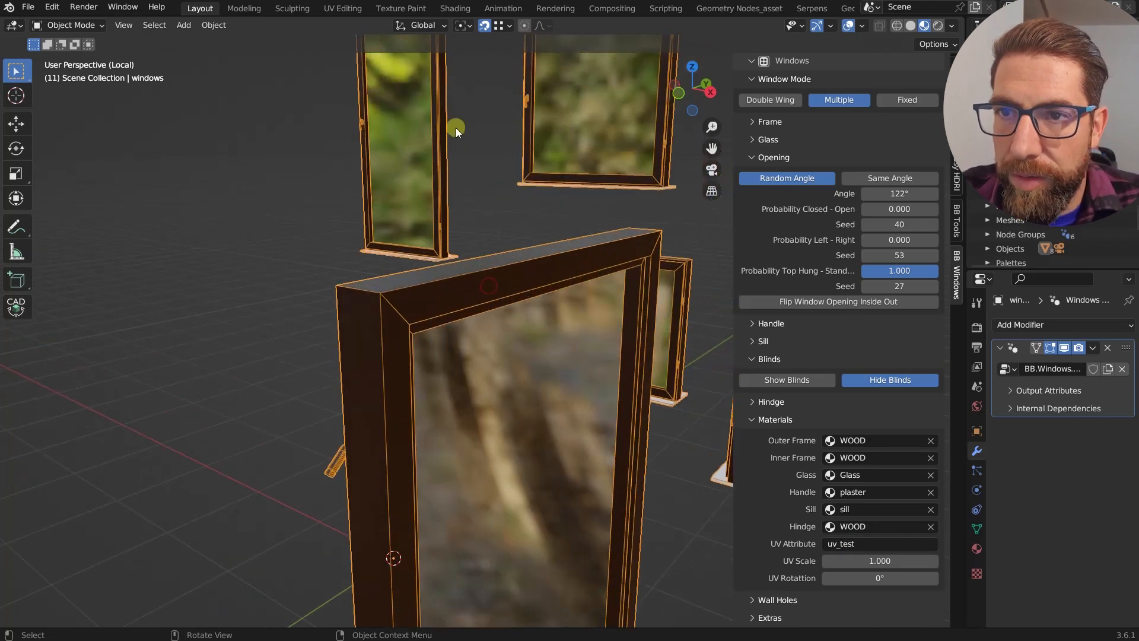
Switch to the Shading workspace and assign the WOOD material to the windows object to show its node tree.
{"action": "left_click", "coordinate": [456, 8]}
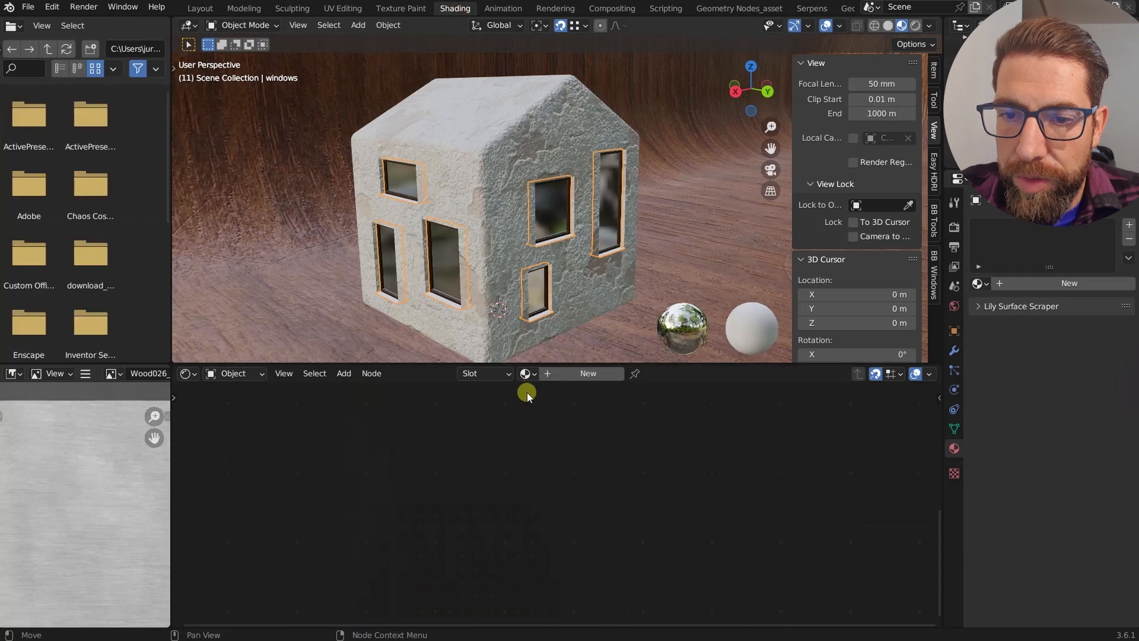
{"action": "left_click", "coordinate": [532, 376]}
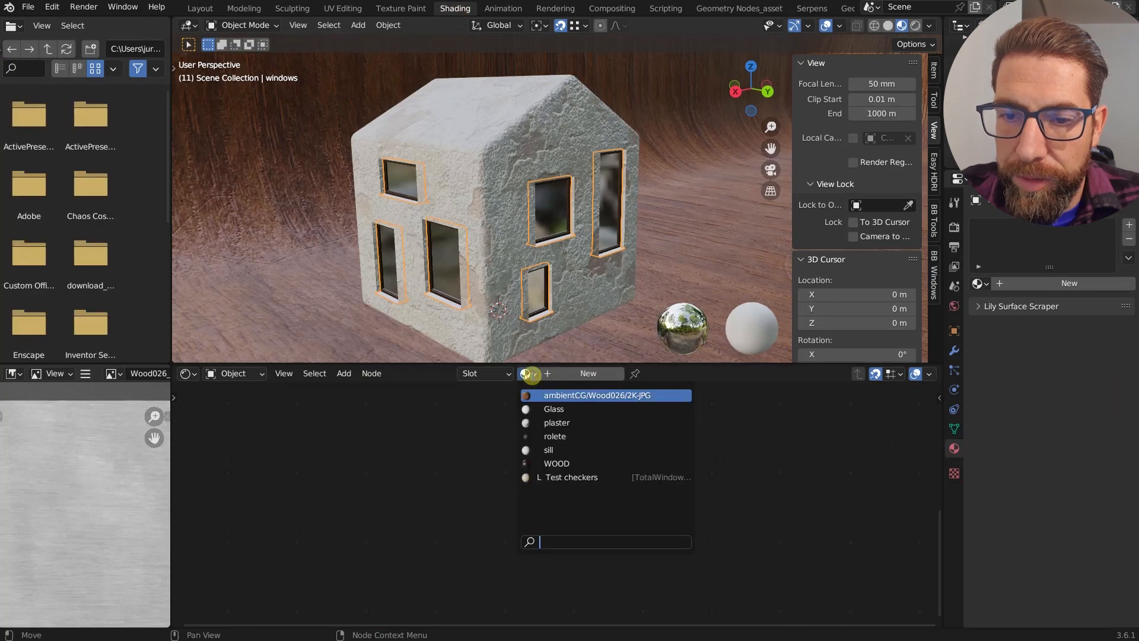
{"action": "left_click", "coordinate": [577, 461]}
{"action": "scroll", "coordinate": [578, 462], "scroll_direction": "down", "scroll_amount": 6}
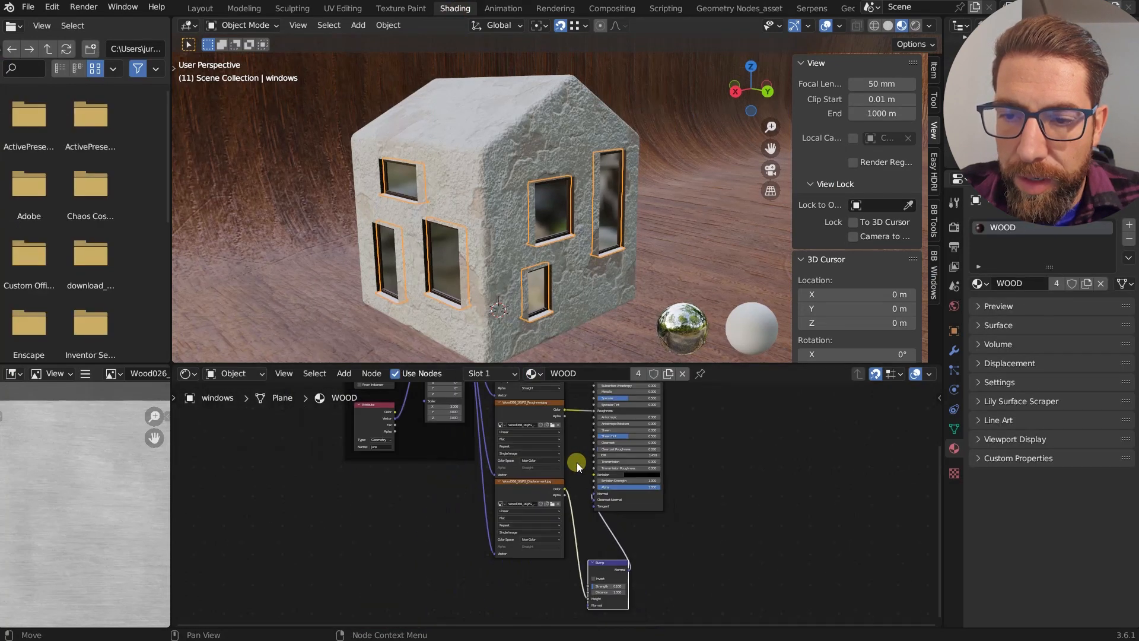
{"action": "middle_click_drag", "start_coordinate": [471, 484], "coordinate": [471, 528]}
{"action": "scroll", "coordinate": [437, 506], "scroll_direction": "up", "scroll_amount": 6}
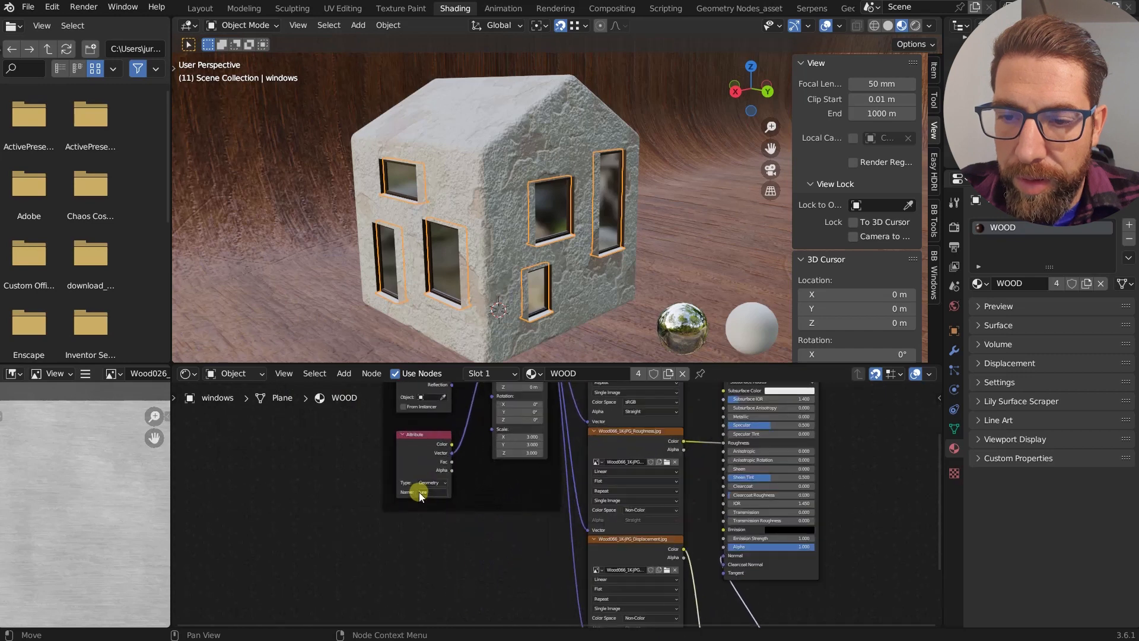
Clear the name in the WOOD material's Attribute node.
{"action": "left_click", "coordinate": [428, 493]}
{"action": "key", "text": "BackSpace"}
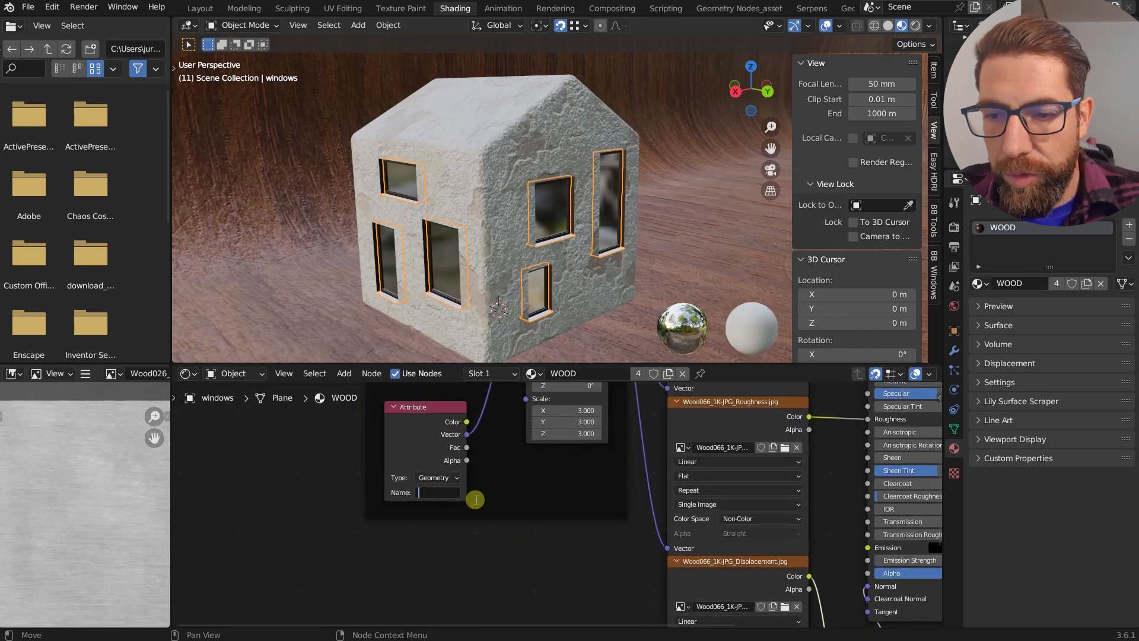
{"action": "left_click", "coordinate": [502, 583]}
{"action": "scroll", "coordinate": [413, 422], "scroll_direction": "down", "scroll_amount": 3}
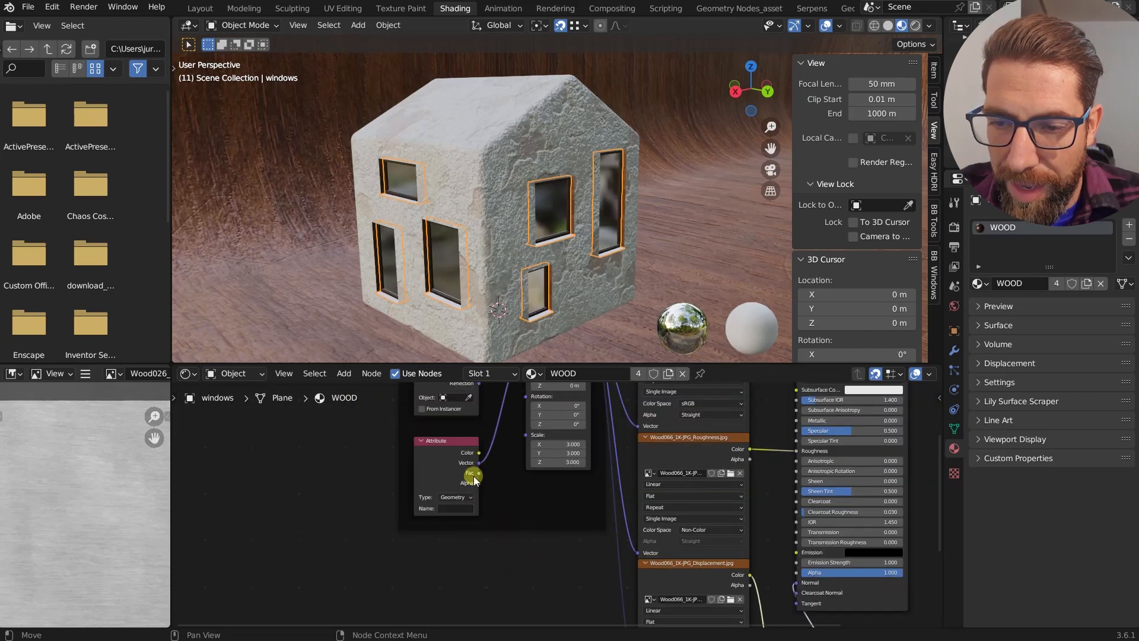
Connect the Attribute node's Vector output to the Mapping node's Vector input in the WOOD material.
{"action": "left_click", "coordinate": [440, 460]}
{"action": "middle_click_drag", "start_coordinate": [456, 472], "coordinate": [457, 562]}
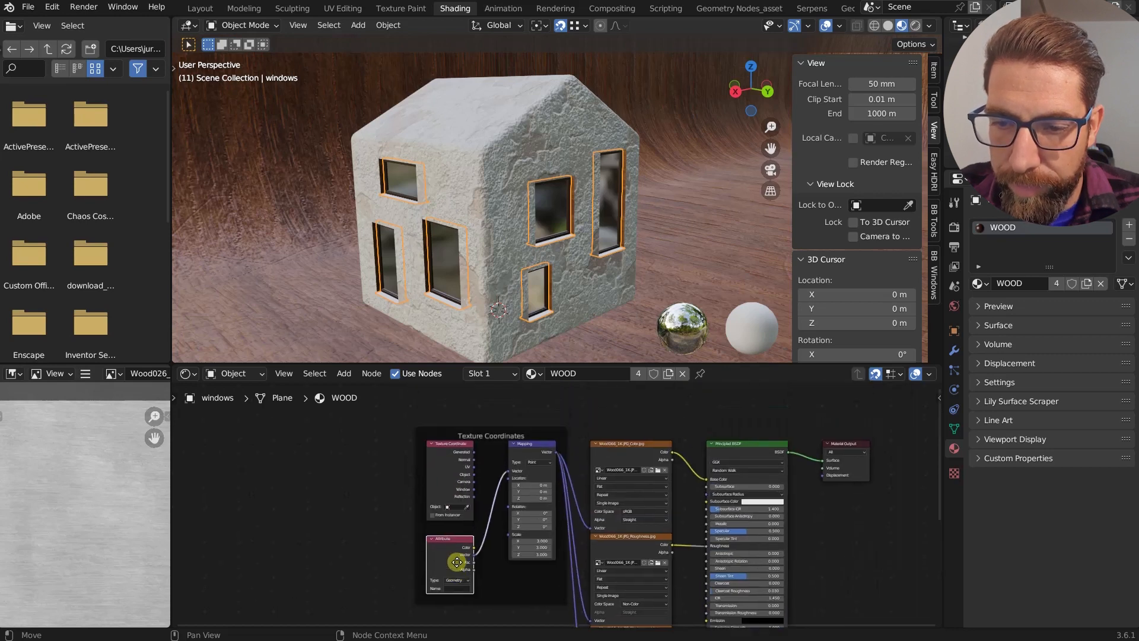
{"action": "scroll", "coordinate": [457, 562], "scroll_direction": "up", "scroll_amount": 1}
{"action": "left_click", "coordinate": [542, 431]}
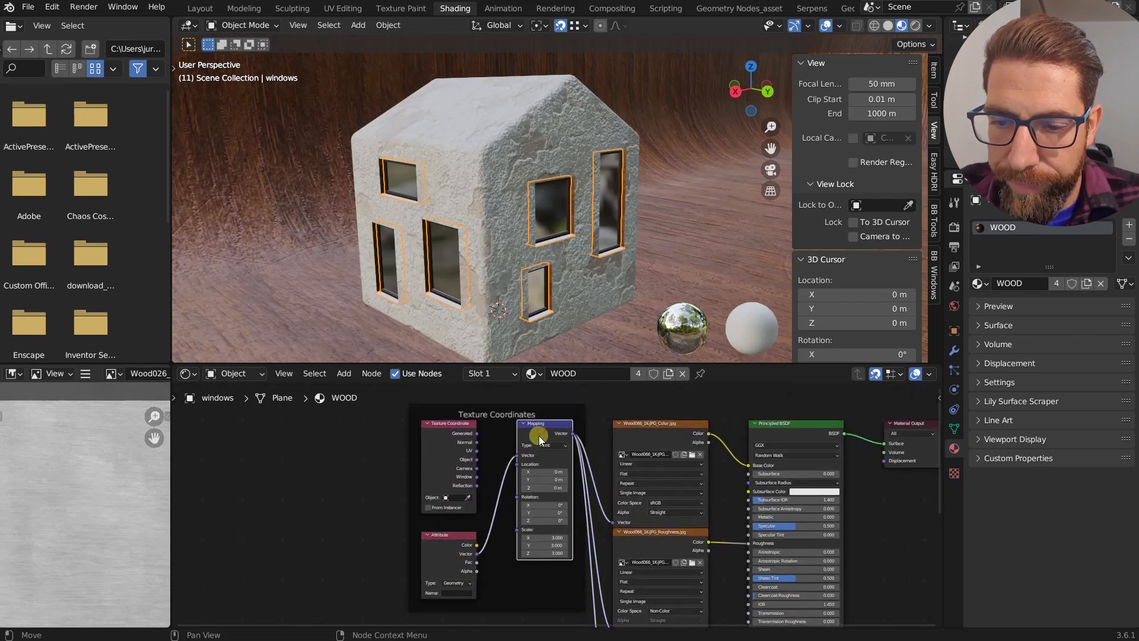
{"action": "scroll", "coordinate": [473, 565], "scroll_direction": "up", "scroll_amount": 1}
{"action": "left_click", "coordinate": [458, 554]}
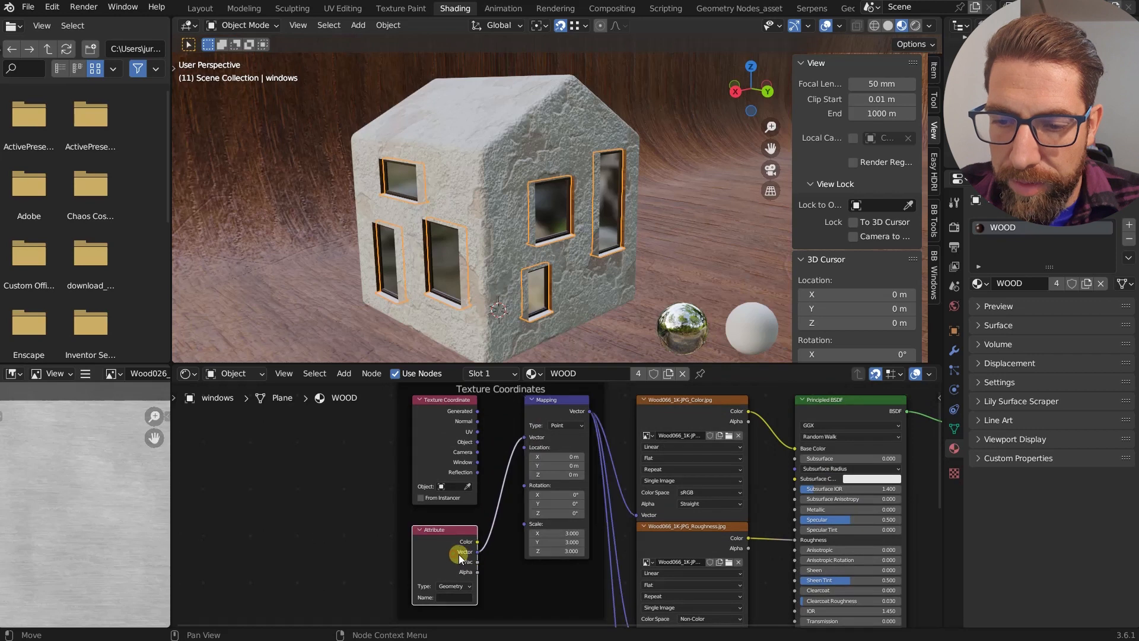
{"action": "left_click_drag", "start_coordinate": [476, 552], "coordinate": [559, 446]}
Set the Attribute node's name to uv_test so it matches the windows' UV attribute.
{"action": "middle_click_drag", "start_coordinate": [448, 599], "coordinate": [469, 556]}
{"action": "left_click", "coordinate": [470, 556]}
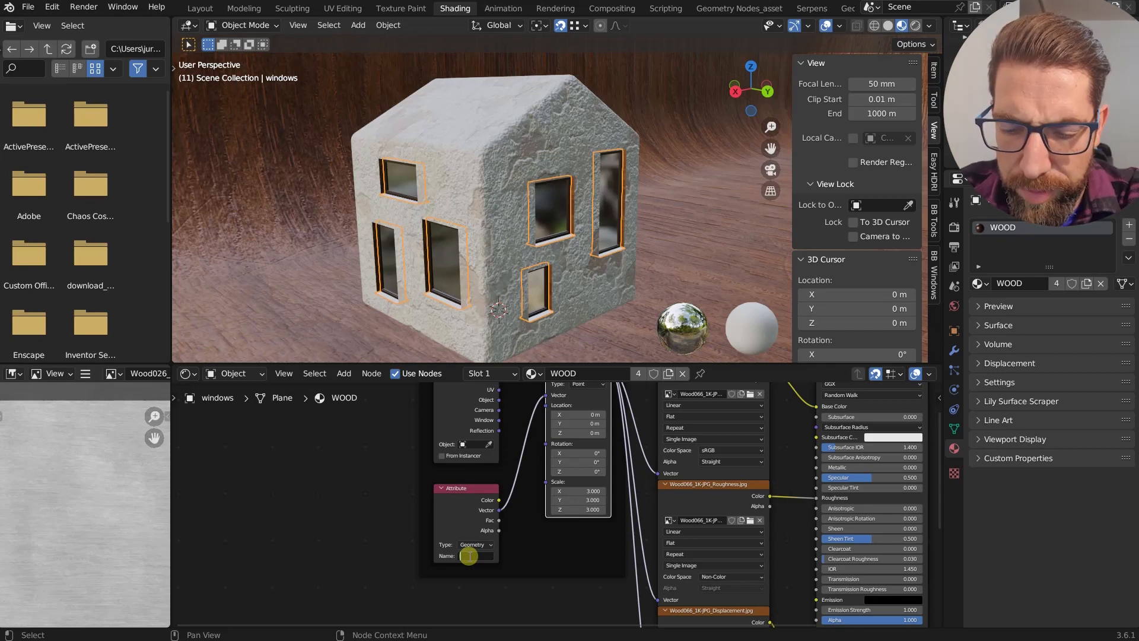
{"action": "type", "text": "uv_test"}
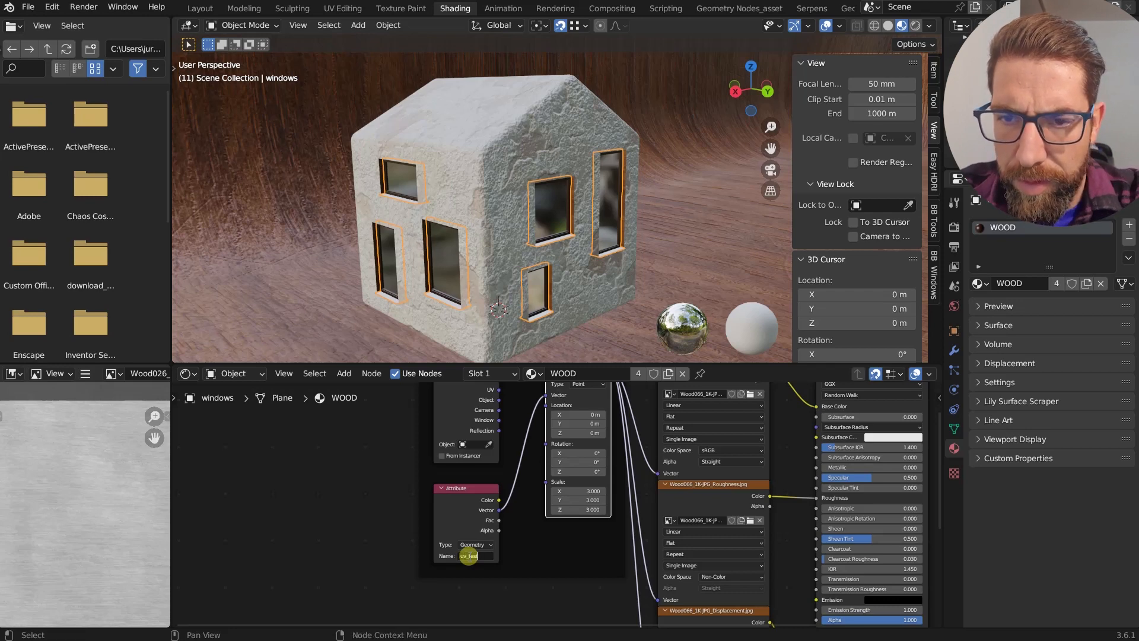
{"action": "key", "text": "Return"}
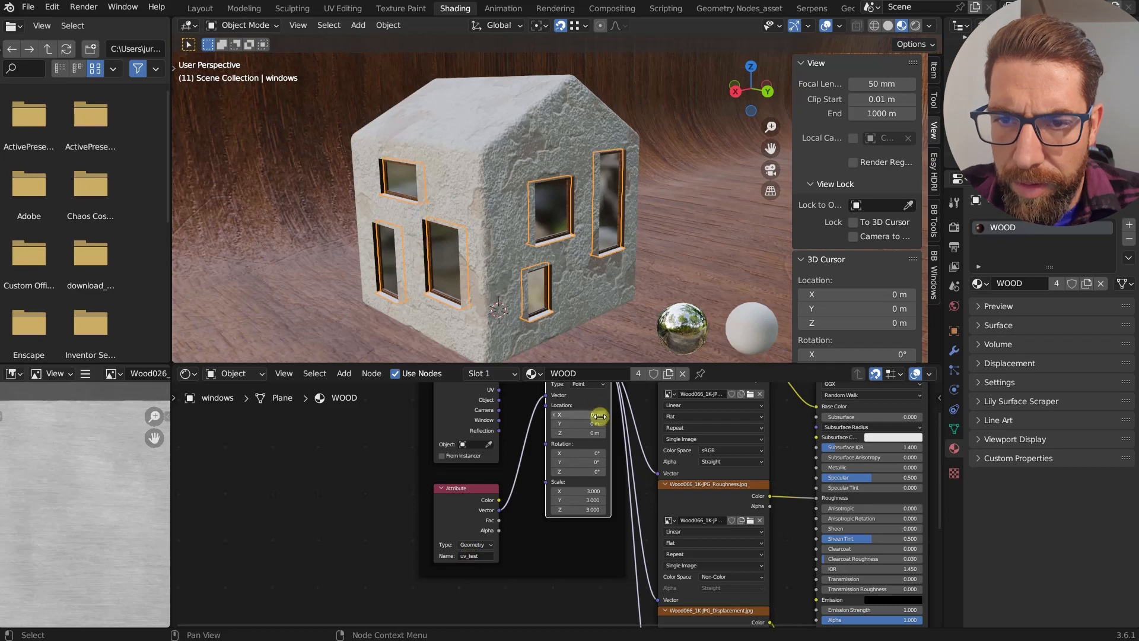
Inspect the wood texture on the window frames and the Attribute node's connection to the Mapping node.
{"action": "scroll", "coordinate": [566, 222], "scroll_direction": "up", "scroll_amount": 8}
{"action": "scroll", "coordinate": [572, 245], "scroll_direction": "down", "scroll_amount": 8}
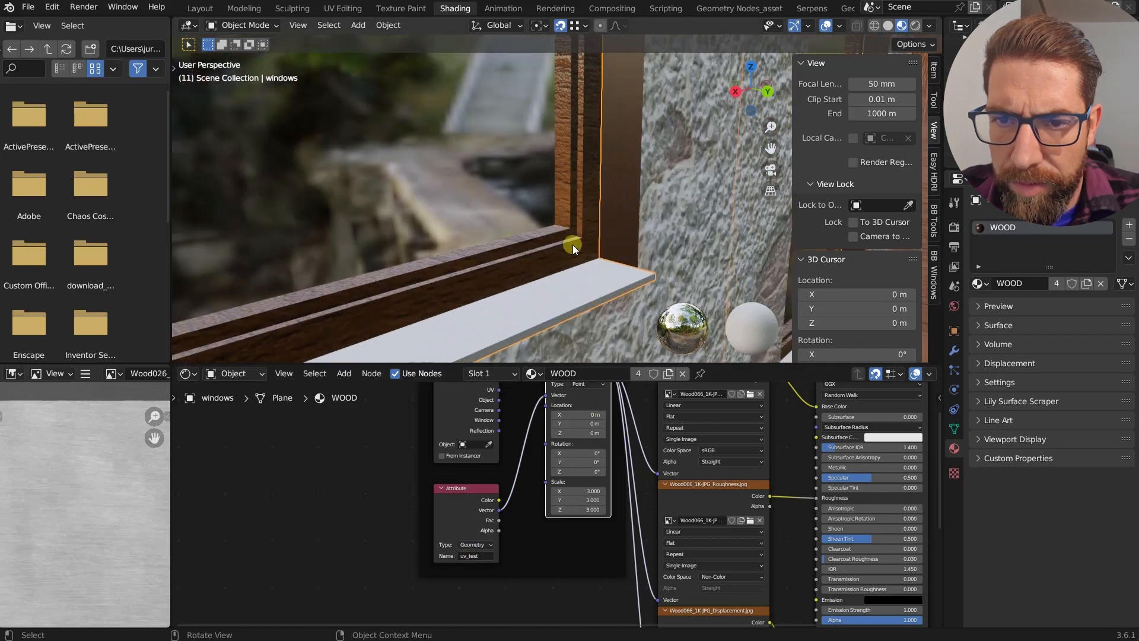
{"action": "middle_click_drag", "start_coordinate": [572, 244], "coordinate": [408, 224]}
{"action": "scroll", "coordinate": [362, 211], "scroll_direction": "down", "scroll_amount": 5}
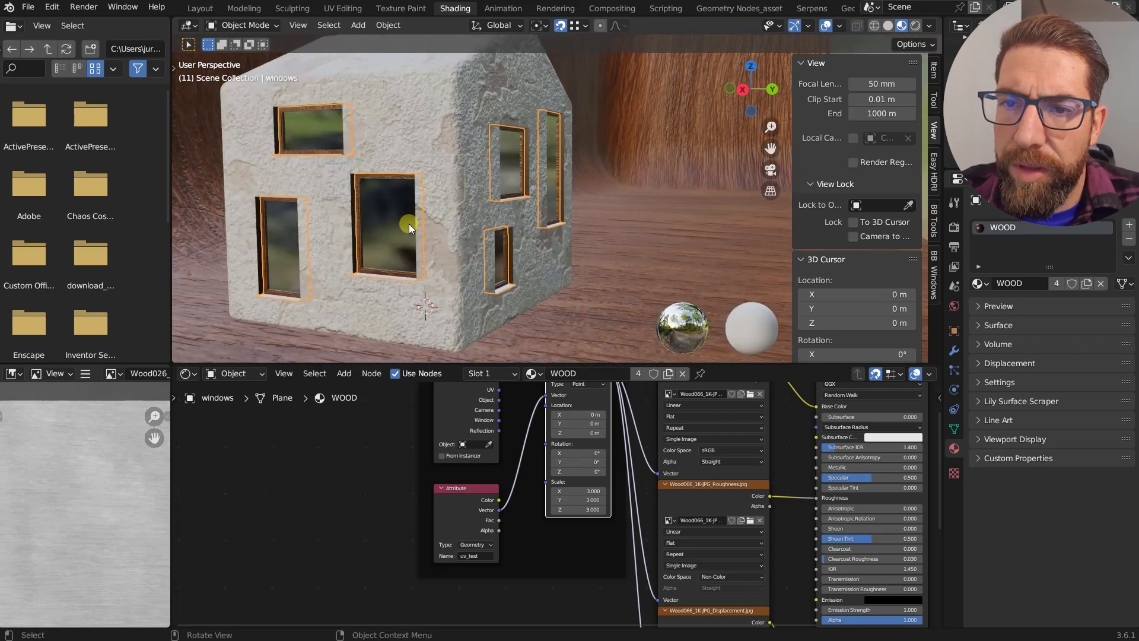
{"action": "scroll", "coordinate": [475, 493], "scroll_direction": "down", "scroll_amount": 3}
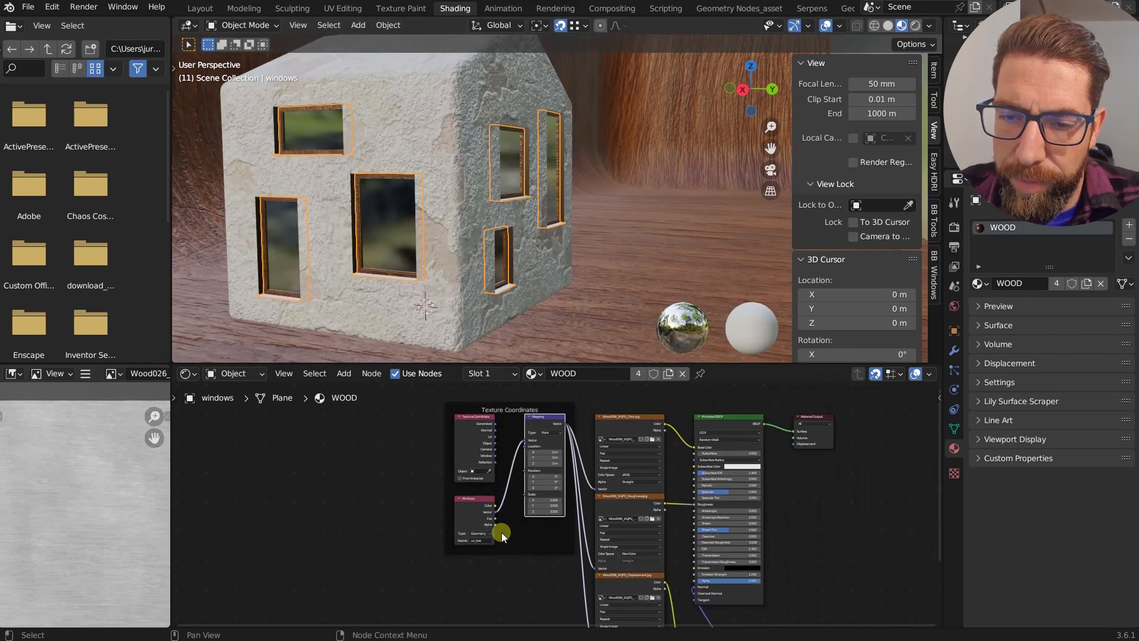
{"action": "scroll", "coordinate": [481, 534], "scroll_direction": "up", "scroll_amount": 2}
{"action": "left_click", "coordinate": [468, 527]}
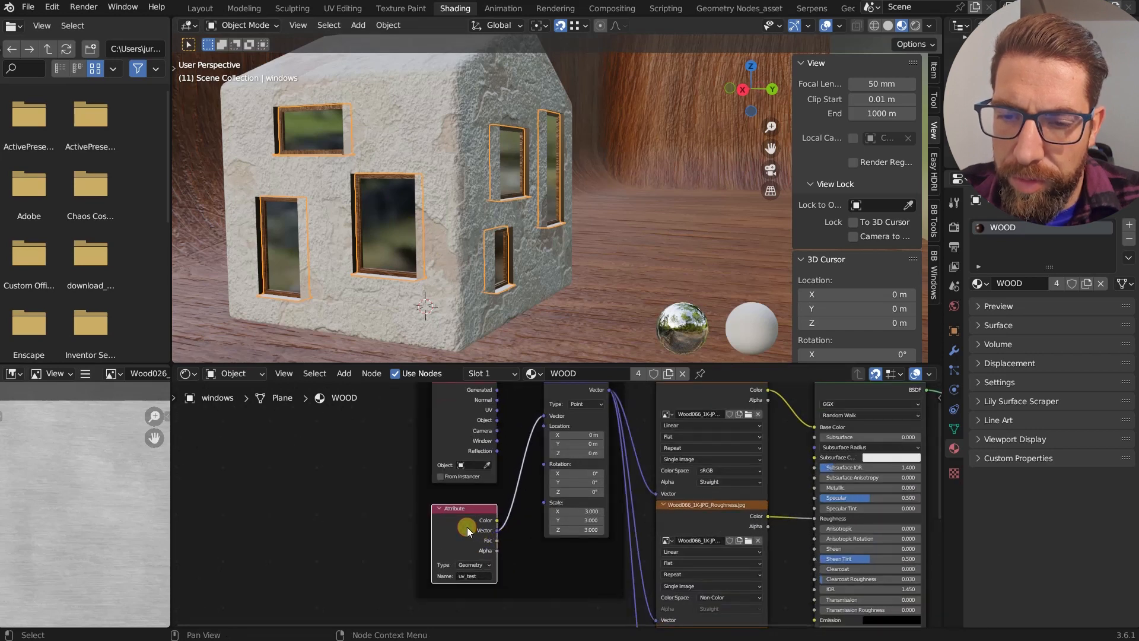
{"action": "left_click_drag", "start_coordinate": [496, 533], "coordinate": [521, 433]}
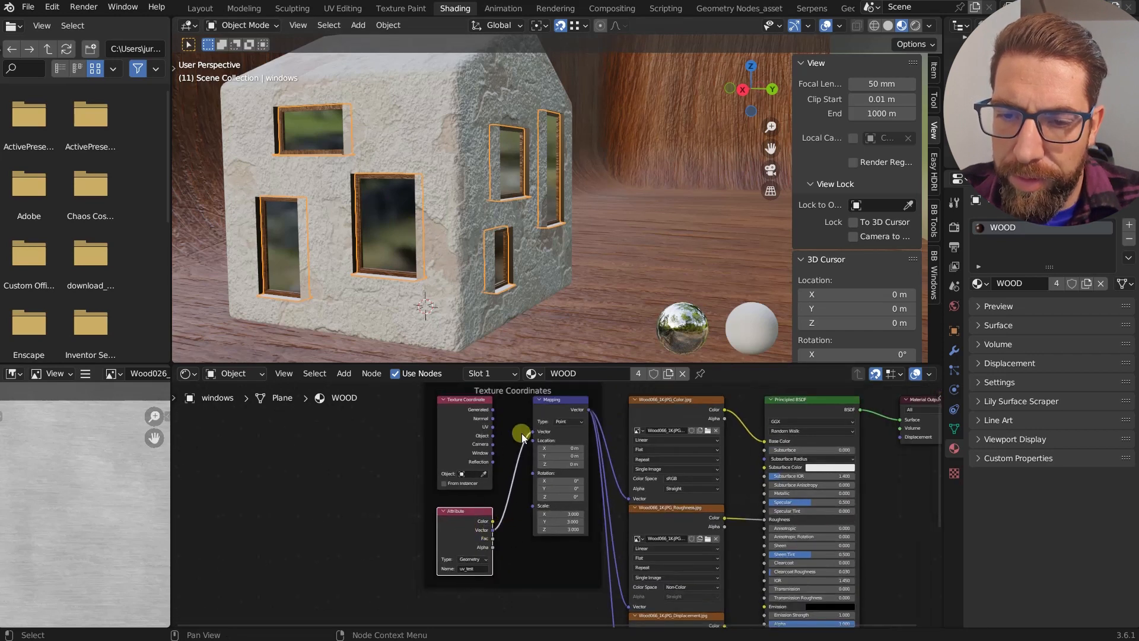
{"action": "scroll", "coordinate": [475, 571], "scroll_direction": "up", "scroll_amount": 3}
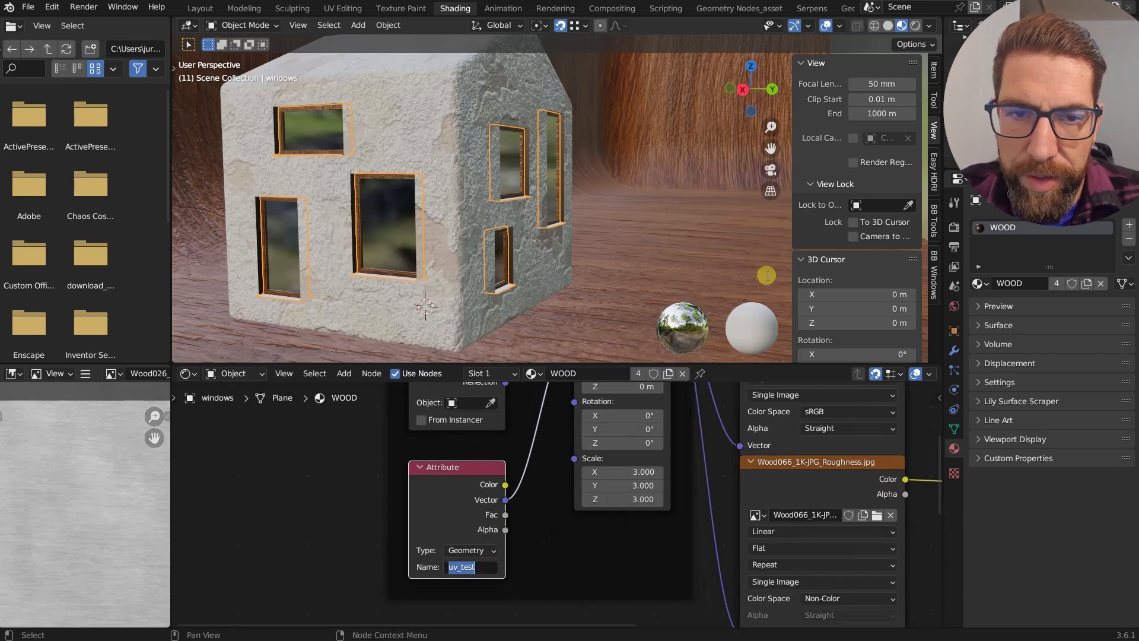
Return to the Layout workspace and check the UV attribute name in the windows' material settings.
{"action": "left_click", "coordinate": [181, 13]}
{"action": "left_click", "coordinate": [200, 9]}
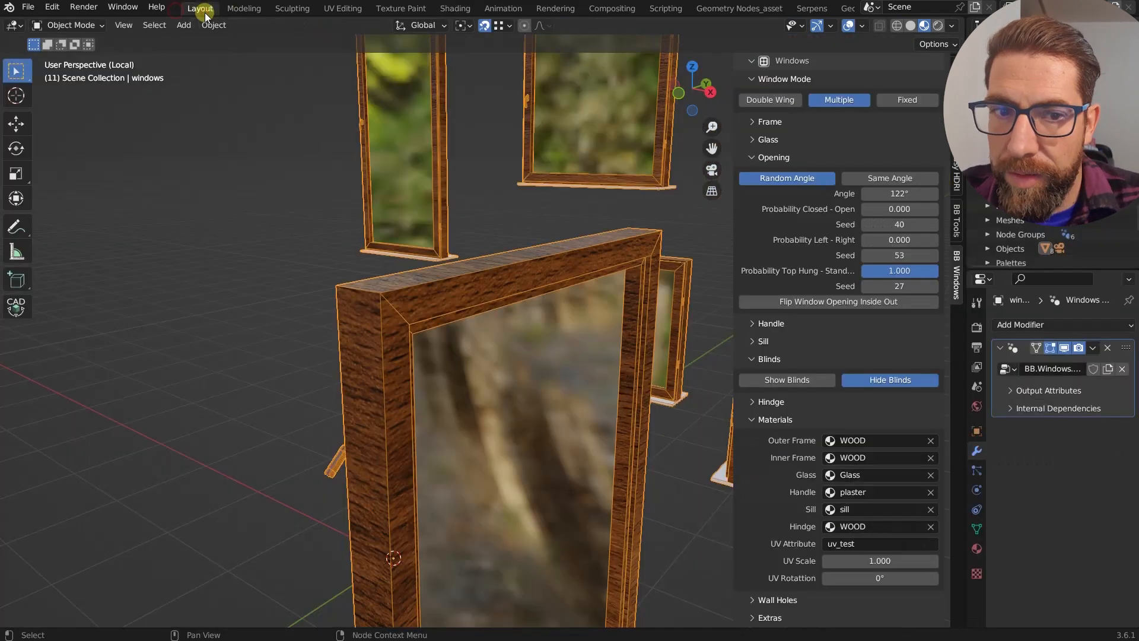
{"action": "left_click", "coordinate": [865, 546]}
{"action": "key", "text": "Return"}
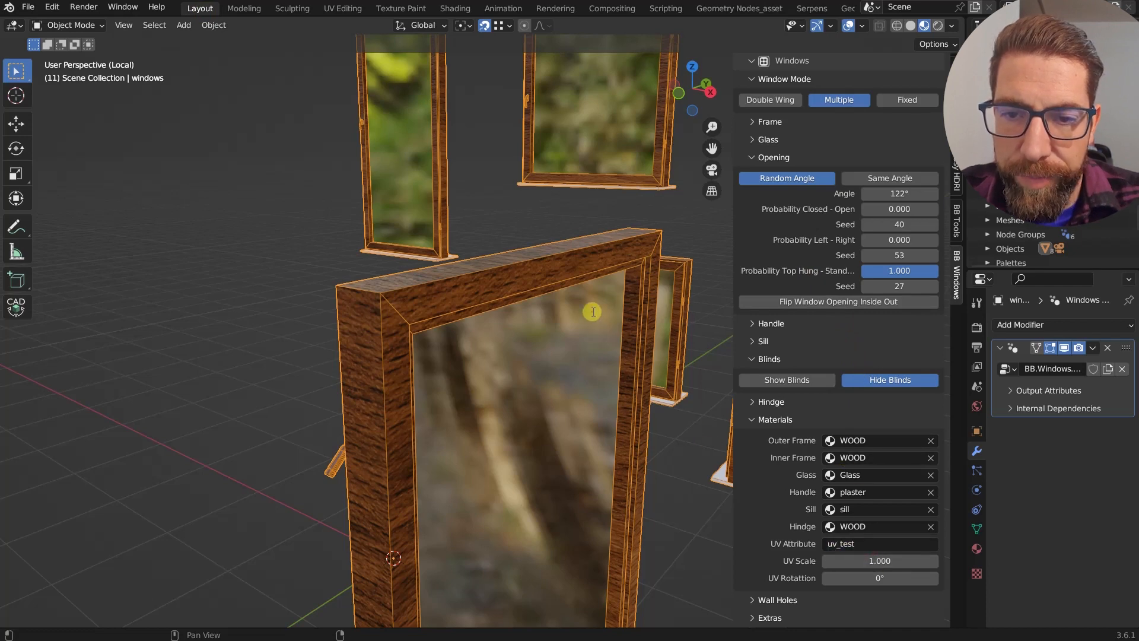
Set the UV scale of the window materials to 1.120.
{"action": "scroll", "coordinate": [603, 297], "scroll_direction": "down", "scroll_amount": 5}
{"action": "middle_click_drag", "start_coordinate": [583, 321], "coordinate": [553, 330]}
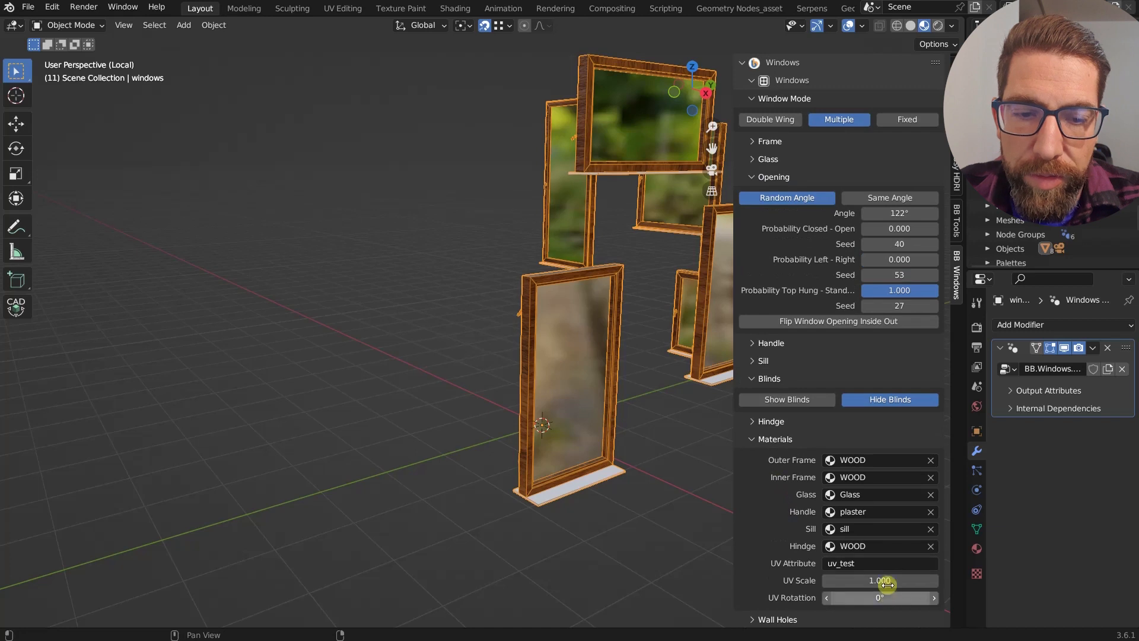
{"action": "left_click_drag", "start_coordinate": [882, 560], "coordinate": [916, 615]}
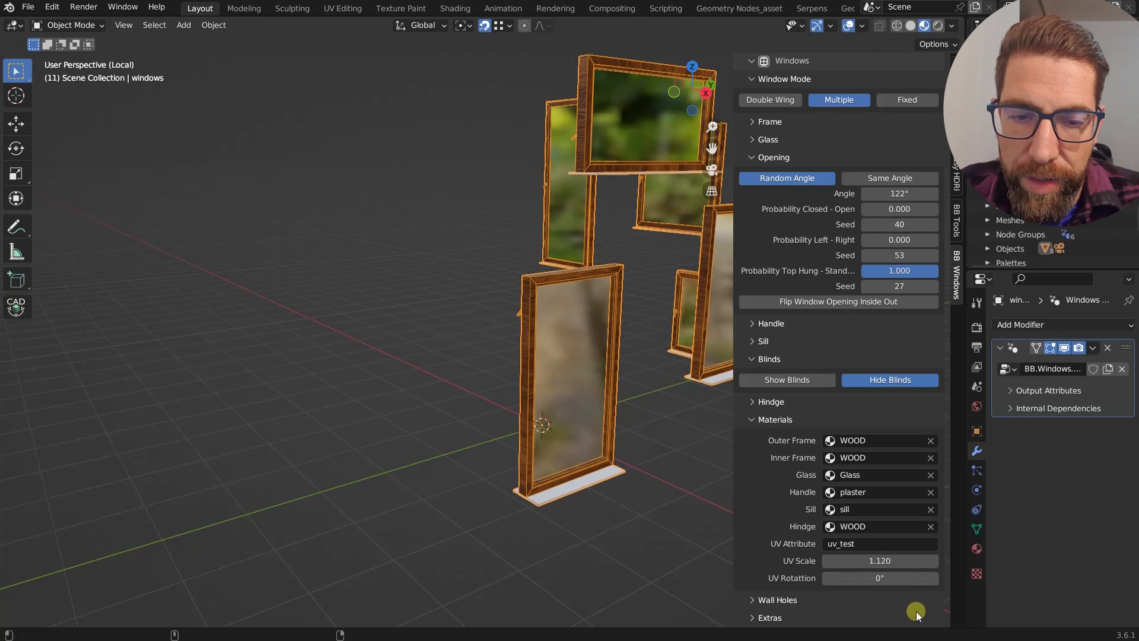
Try a UV rotation of about -33.77° on the window materials and restore it to 0°.
{"action": "mouse_move", "coordinate": [877, 579]}
{"action": "left_mouse_down"}
{"action": "mouse_move", "coordinate": [611, 259]}
{"action": "mouse_move", "coordinate": [649, 258]}
{"action": "mouse_move", "coordinate": [512, 294]}
{"action": "mouse_move", "coordinate": [522, 322]}
{"action": "mouse_move", "coordinate": [467, 316]}
{"action": "mouse_move", "coordinate": [527, 344]}
{"action": "mouse_move", "coordinate": [441, 279]}
{"action": "mouse_move", "coordinate": [594, 252]}
{"action": "mouse_move", "coordinate": [875, 578]}
{"action": "left_mouse_up"}
{"action": "left_click", "coordinate": [875, 577]}
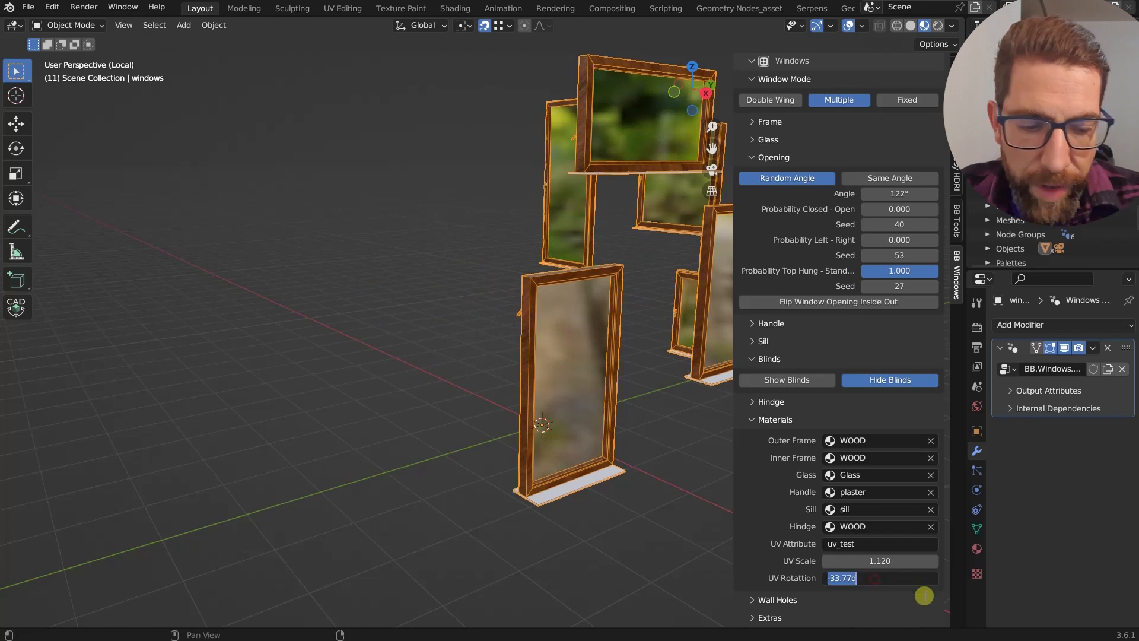
{"action": "key", "text": "Return"}
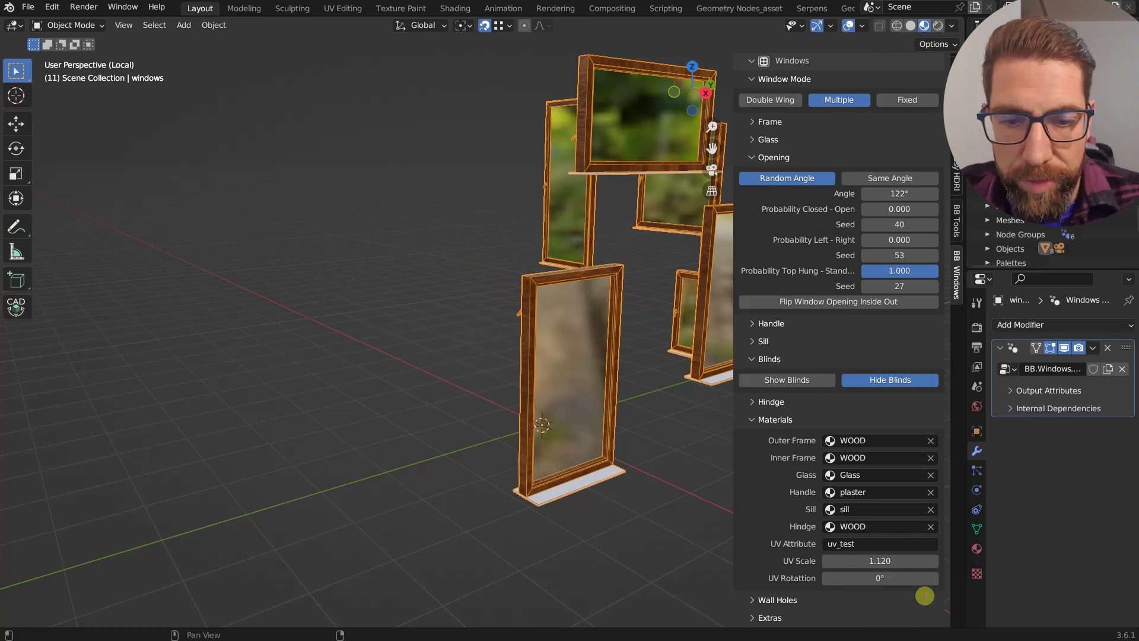
Collapse the windows' material settings and examine the textured window frames.
{"action": "left_click", "coordinate": [752, 419]}
{"action": "scroll", "coordinate": [561, 365], "scroll_direction": "down", "scroll_amount": 5}
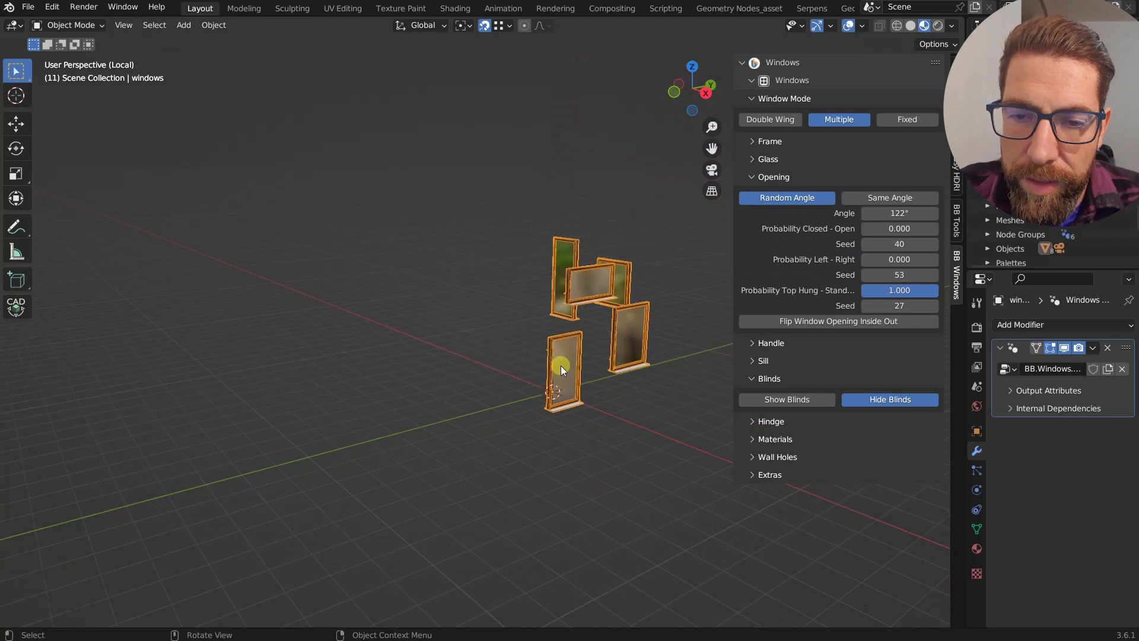
{"action": "scroll", "coordinate": [630, 344], "scroll_direction": "up", "scroll_amount": 3}
{"action": "scroll", "coordinate": [650, 333], "scroll_direction": "up", "scroll_amount": 4}
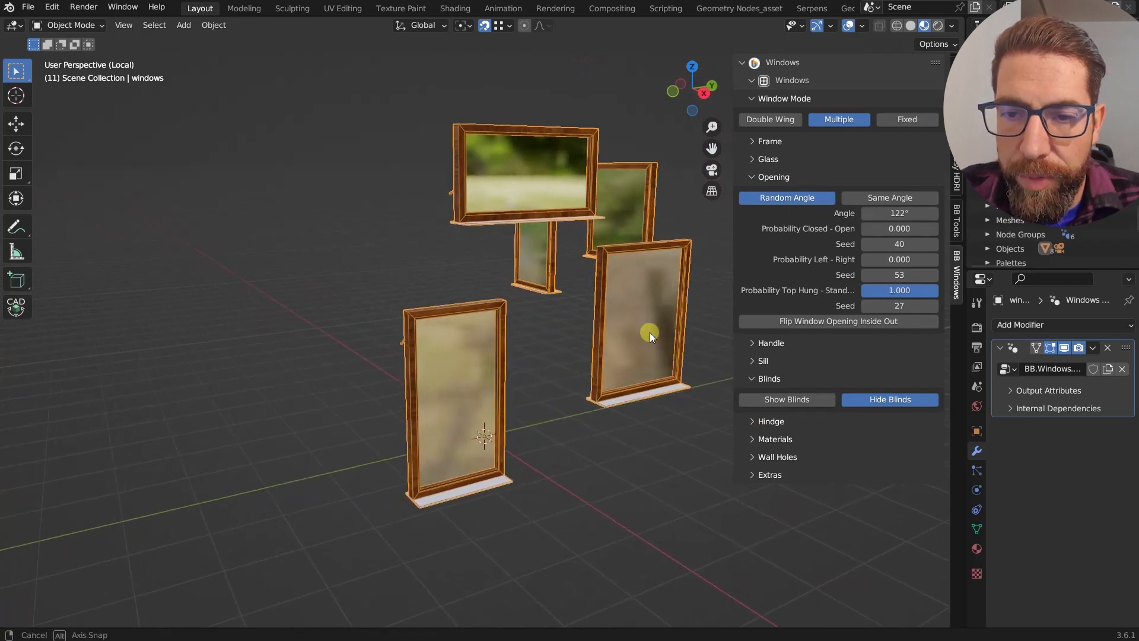
Edge-slide the top edge of the front lower window's face downward by a factor of about 0.248.
{"action": "key", "text": "Tab"}
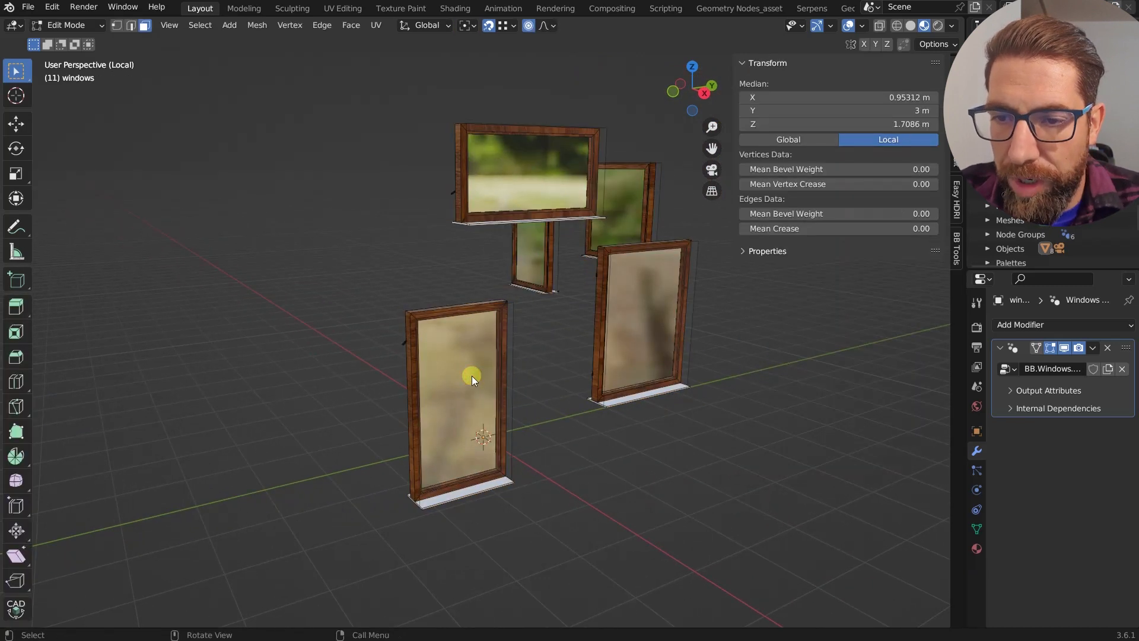
{"action": "key", "text": "2"}
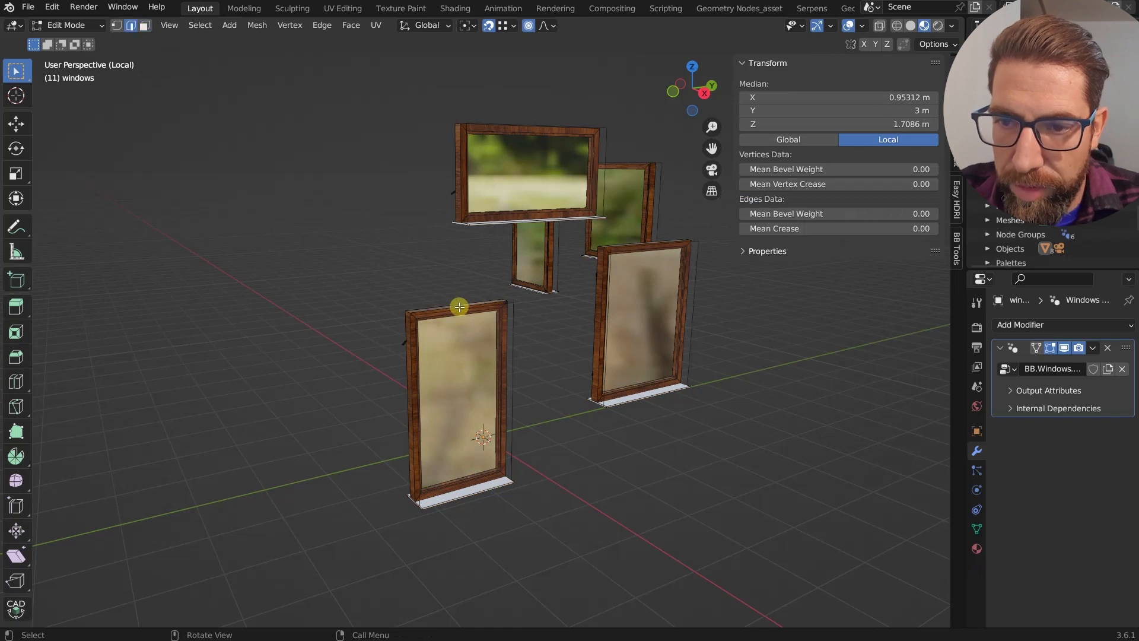
{"action": "left_click", "coordinate": [460, 307]}
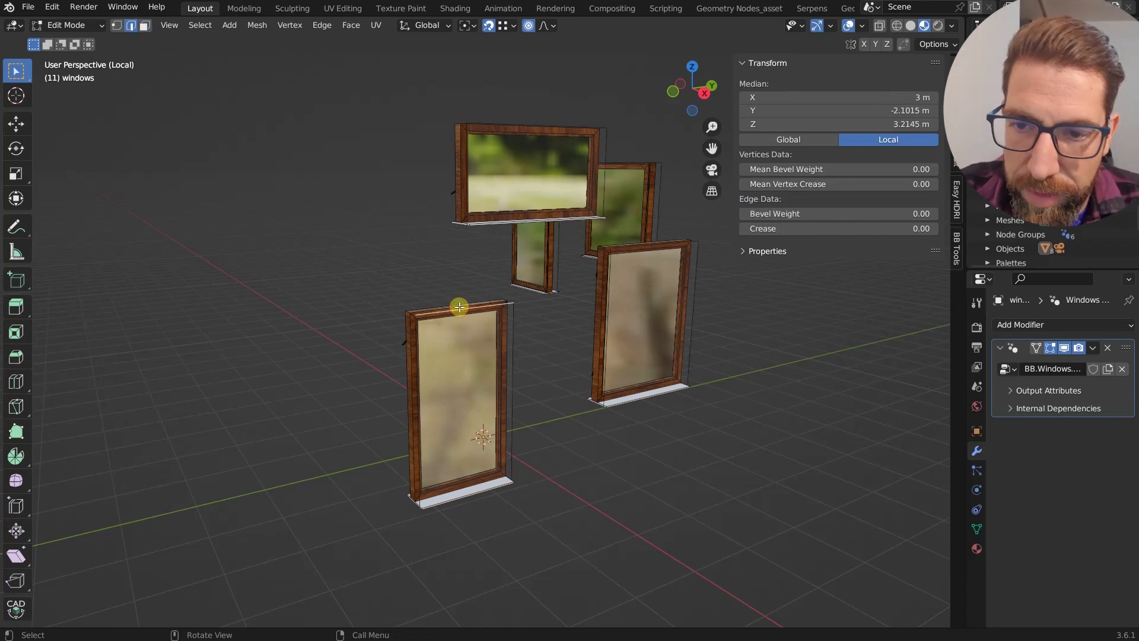
{"action": "key", "text": "g"}
{"action": "key", "text": "g"}
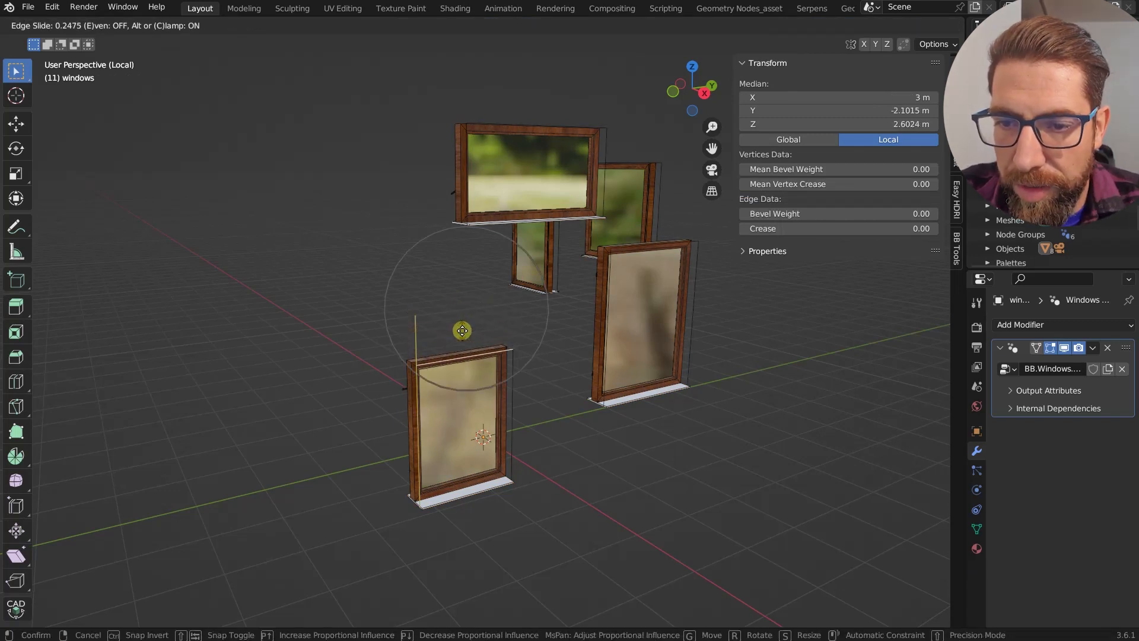
{"action": "left_click", "coordinate": [462, 331]}
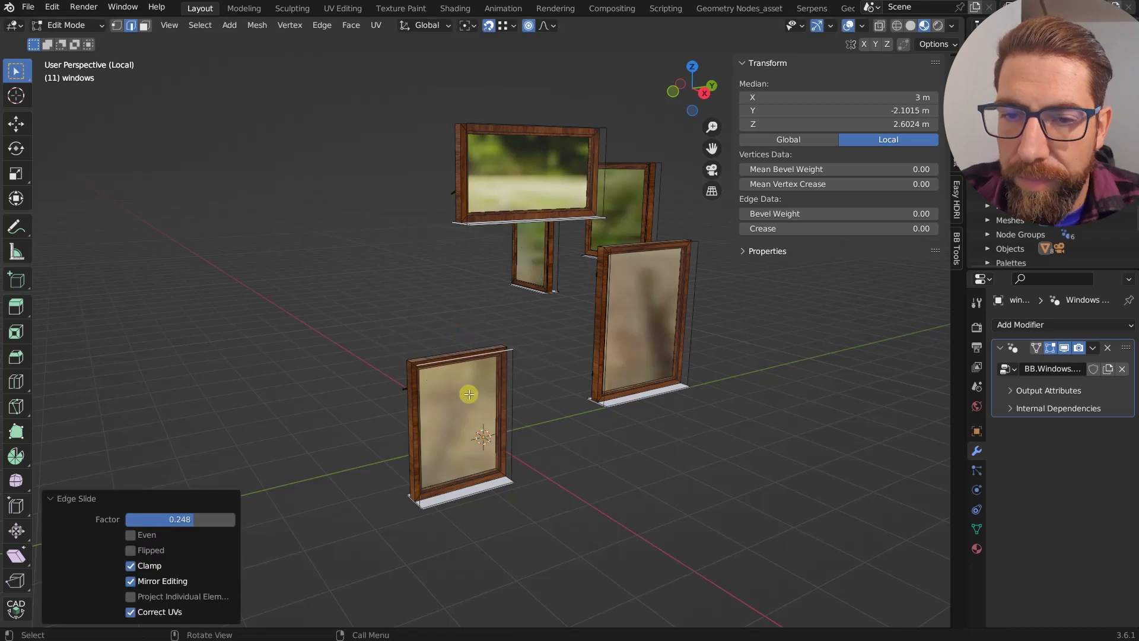
Widen the same window by moving its vertical side edge about 0.58 m along Y, and return to Object Mode.
{"action": "left_click", "coordinate": [514, 390]}
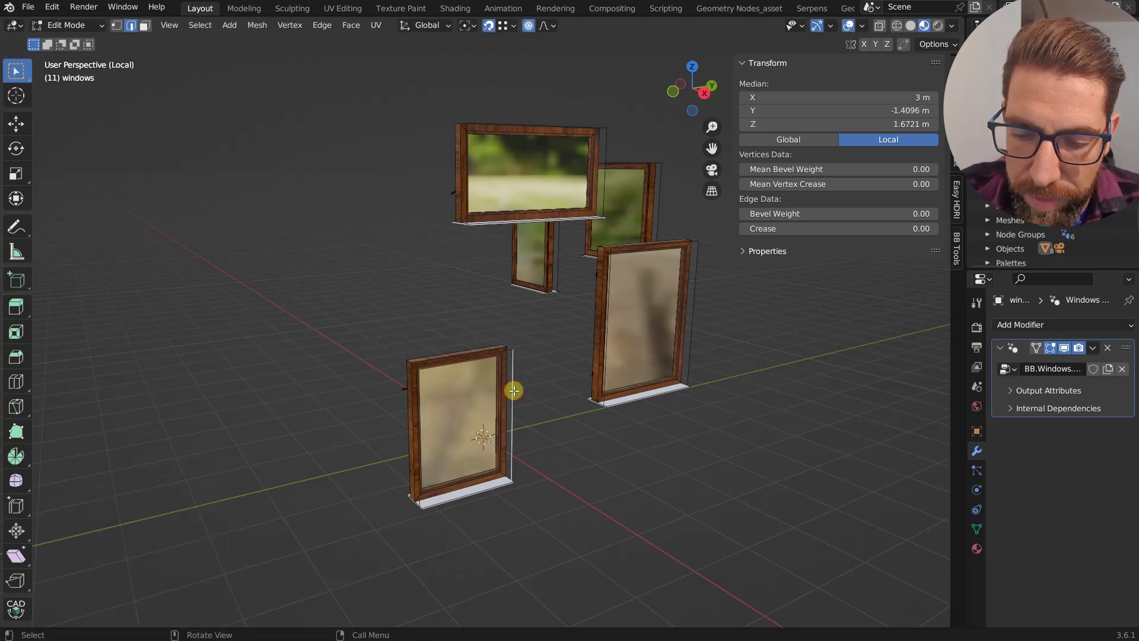
{"action": "key", "text": "g"}
{"action": "key", "text": "y"}
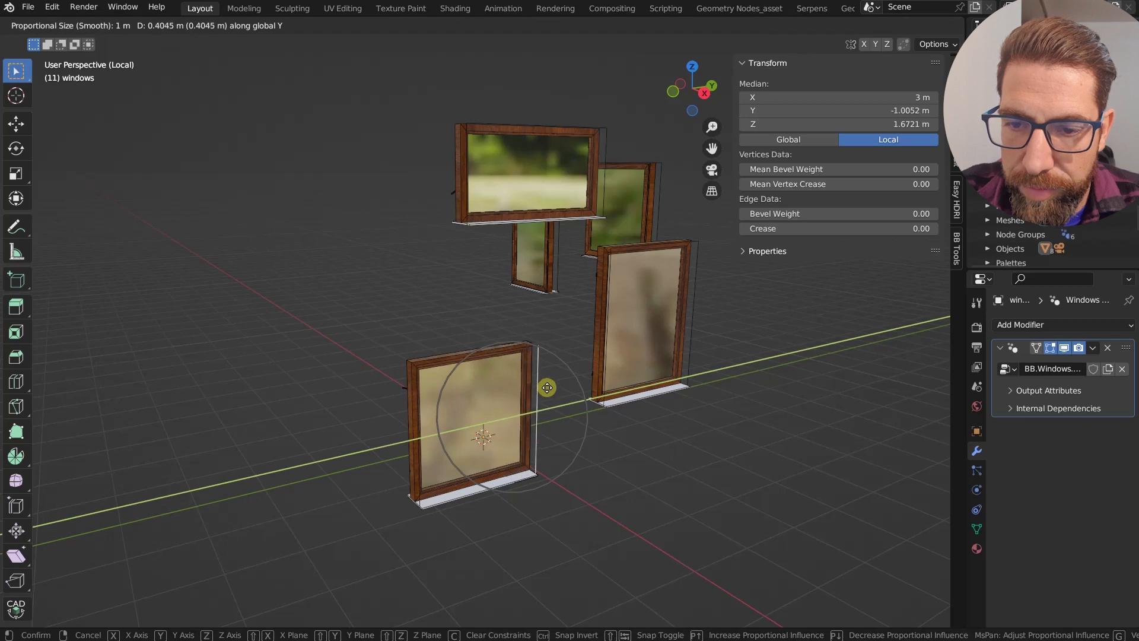
{"action": "left_click", "coordinate": [547, 386]}
{"action": "middle_click_drag", "start_coordinate": [547, 387], "coordinate": [522, 402]}
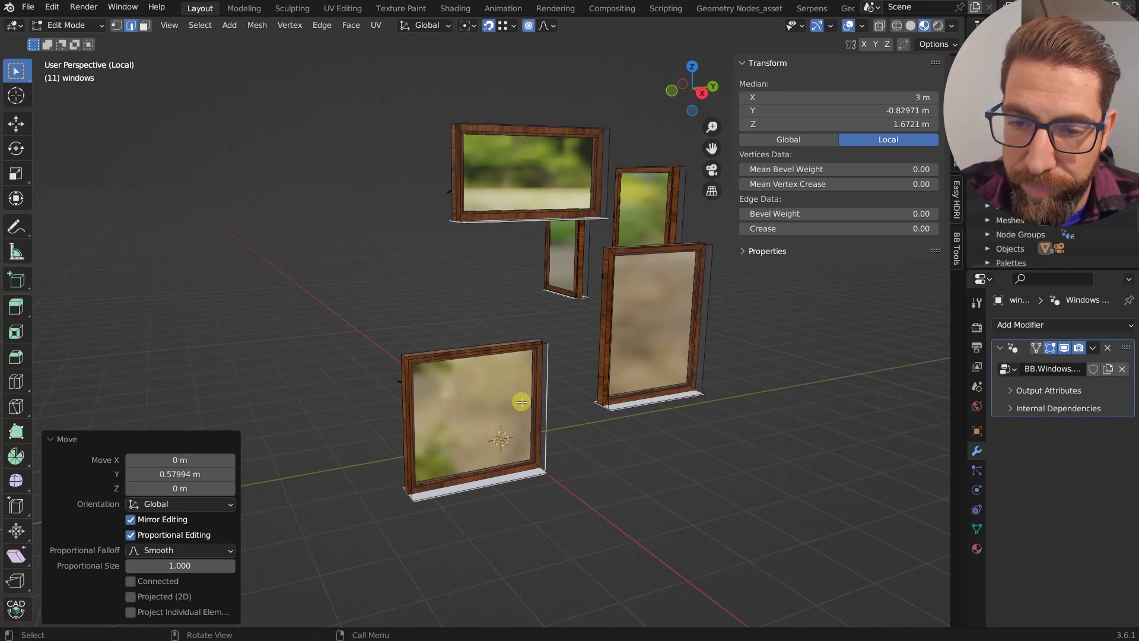
{"action": "key", "text": "Tab"}
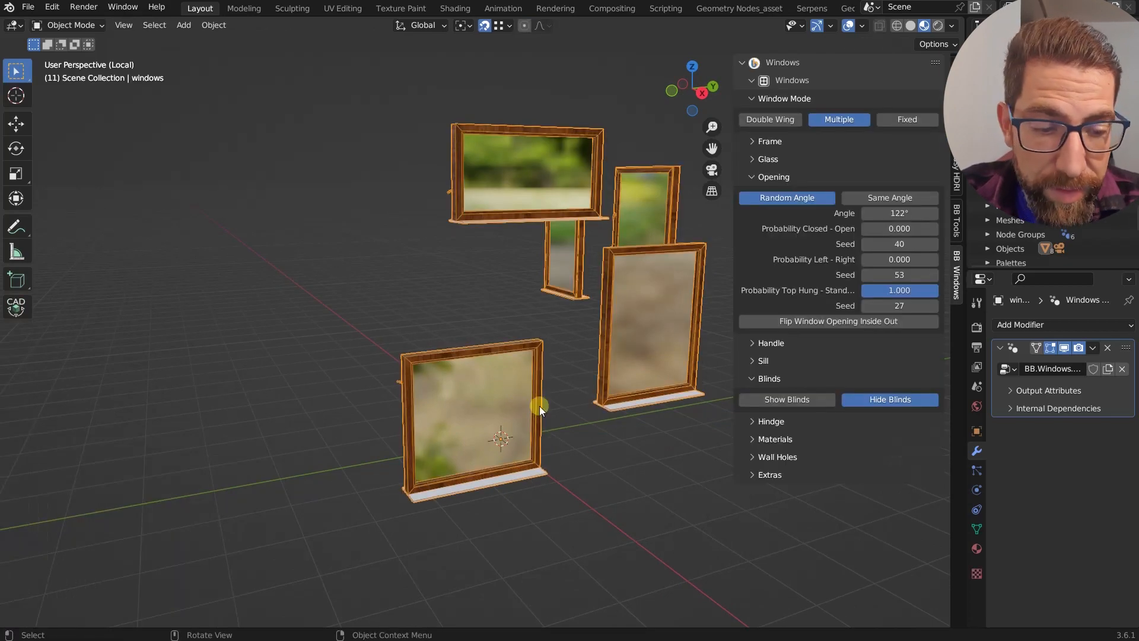
Exit local view and edge-slide the top edge of the window nearest the house corner down to Z about 2.78 m.
{"action": "key", "text": "KP_Divide"}
{"action": "middle_click_drag", "start_coordinate": [486, 327], "coordinate": [401, 348]}
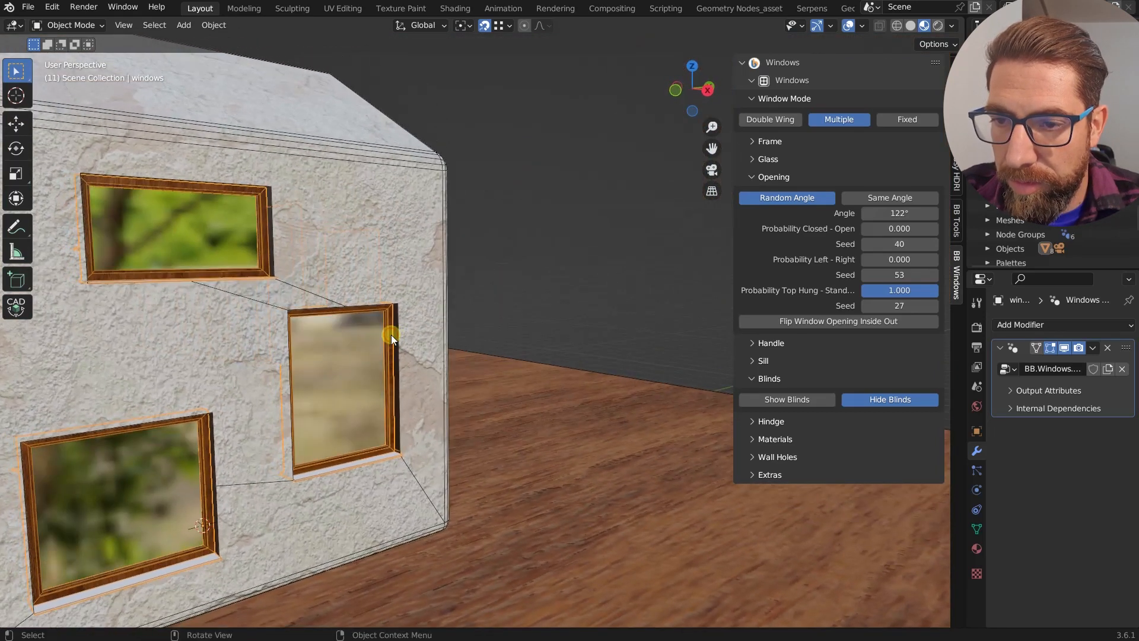
{"action": "key", "text": "Tab"}
{"action": "left_click", "coordinate": [373, 304]}
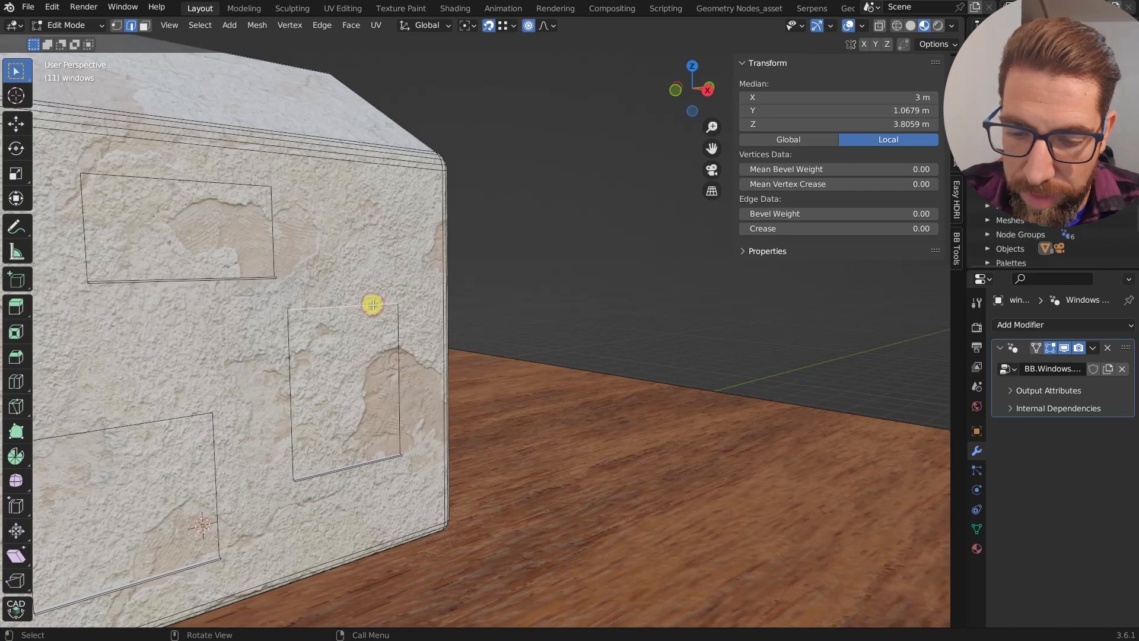
{"action": "key", "text": "g"}
{"action": "key", "text": "g"}
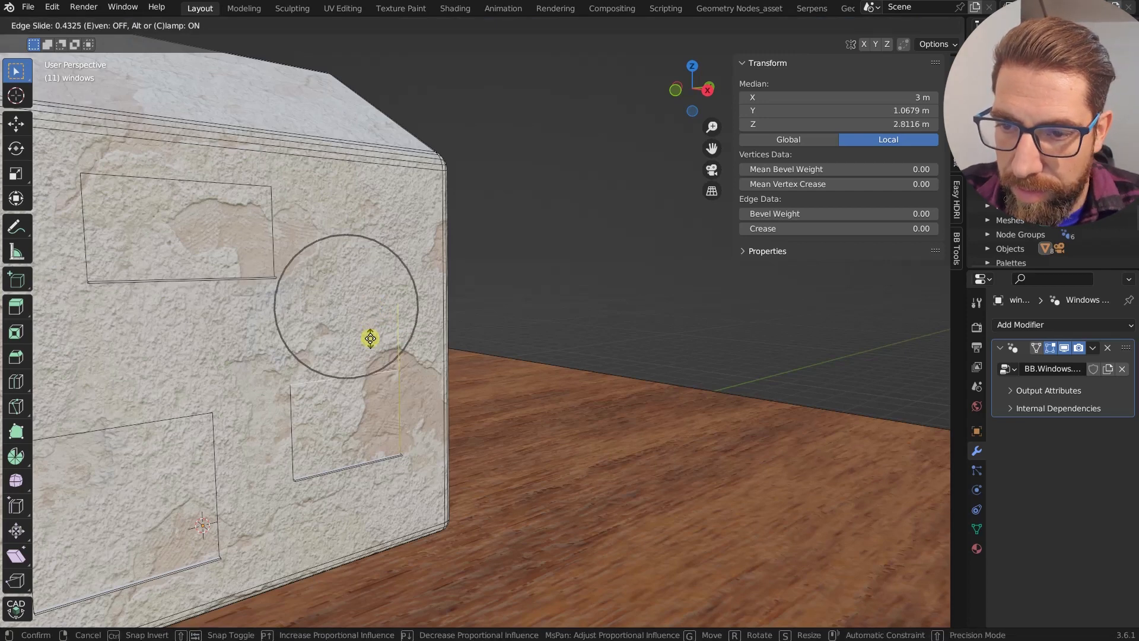
{"action": "left_click", "coordinate": [370, 334]}
{"action": "key", "text": "Tab"}
{"action": "middle_click_drag", "start_coordinate": [364, 401], "coordinate": [258, 411]}
{"action": "scroll", "coordinate": [259, 410], "scroll_direction": "down", "scroll_amount": 2}
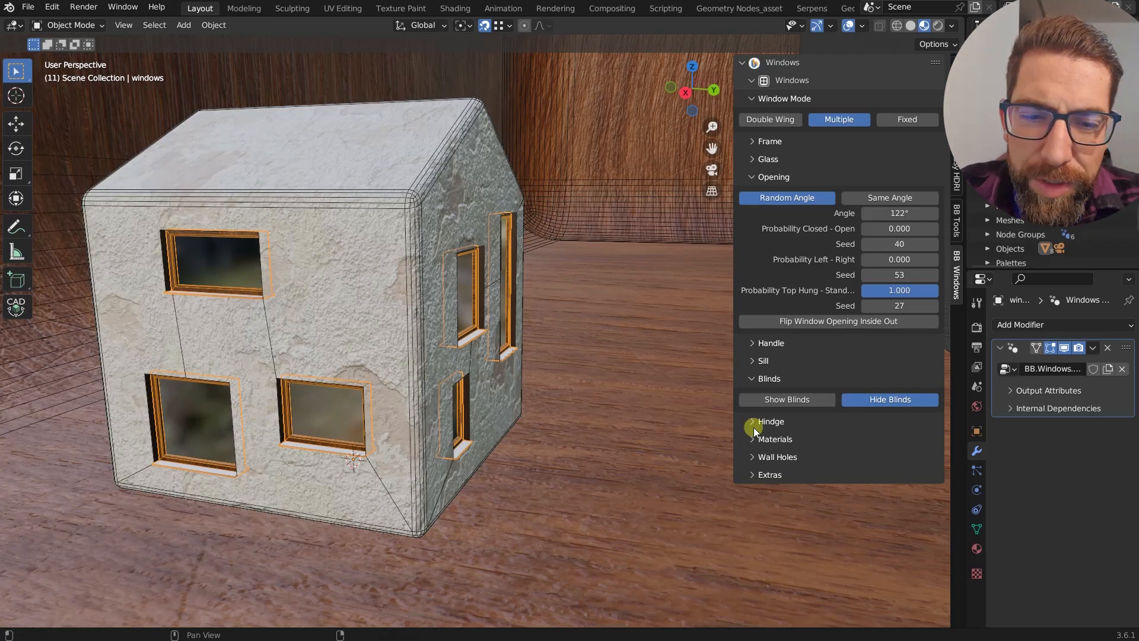
Expand the wall hole settings, inspect the house's modifiers, and reselect the windows object.
{"action": "left_click", "coordinate": [753, 457]}
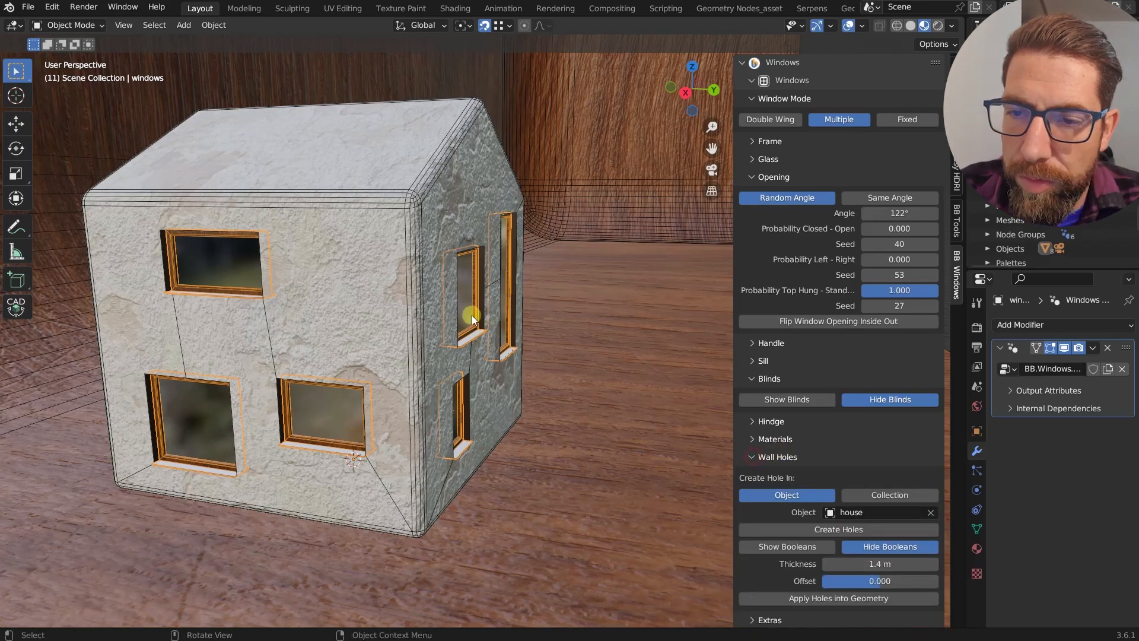
{"action": "scroll", "coordinate": [470, 332], "scroll_direction": "down", "scroll_amount": 5}
{"action": "scroll", "coordinate": [451, 356], "scroll_direction": "up", "scroll_amount": 4}
{"action": "middle_click_drag", "start_coordinate": [436, 361], "coordinate": [402, 357]}
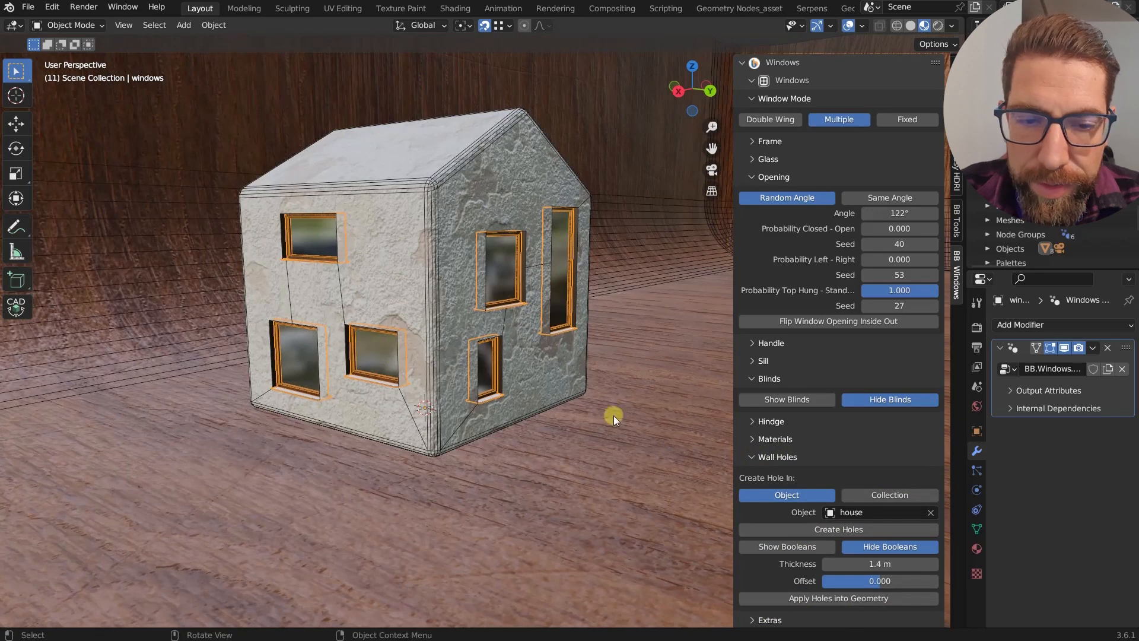
{"action": "scroll", "coordinate": [821, 440], "scroll_direction": "down", "scroll_amount": 1}
{"action": "scroll", "coordinate": [820, 440], "scroll_direction": "up", "scroll_amount": 1}
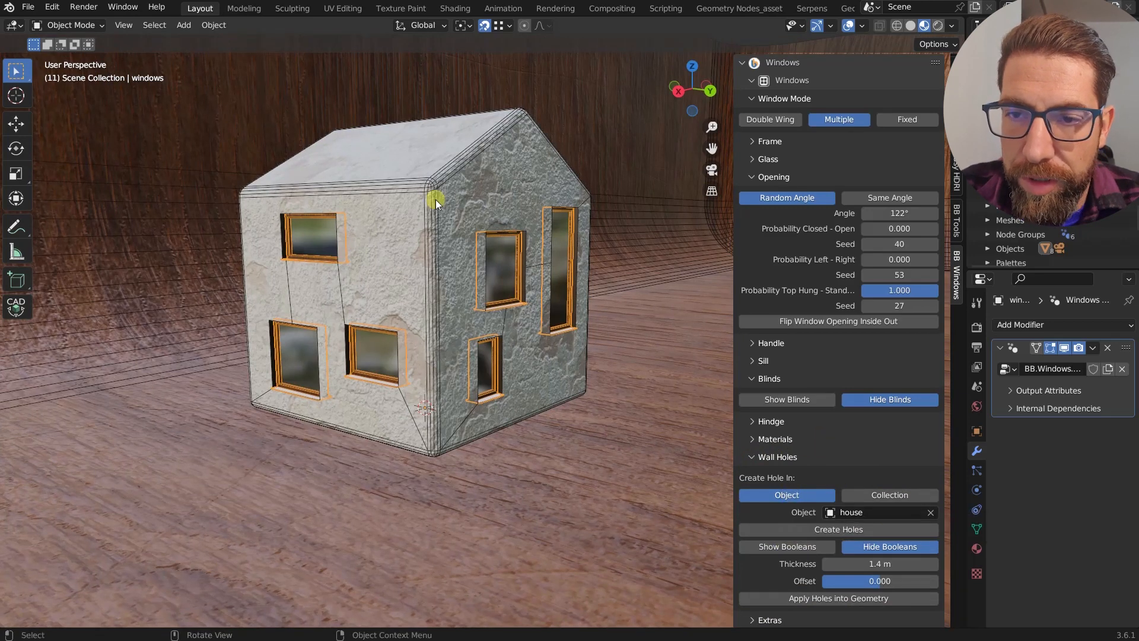
{"action": "left_click", "coordinate": [457, 183]}
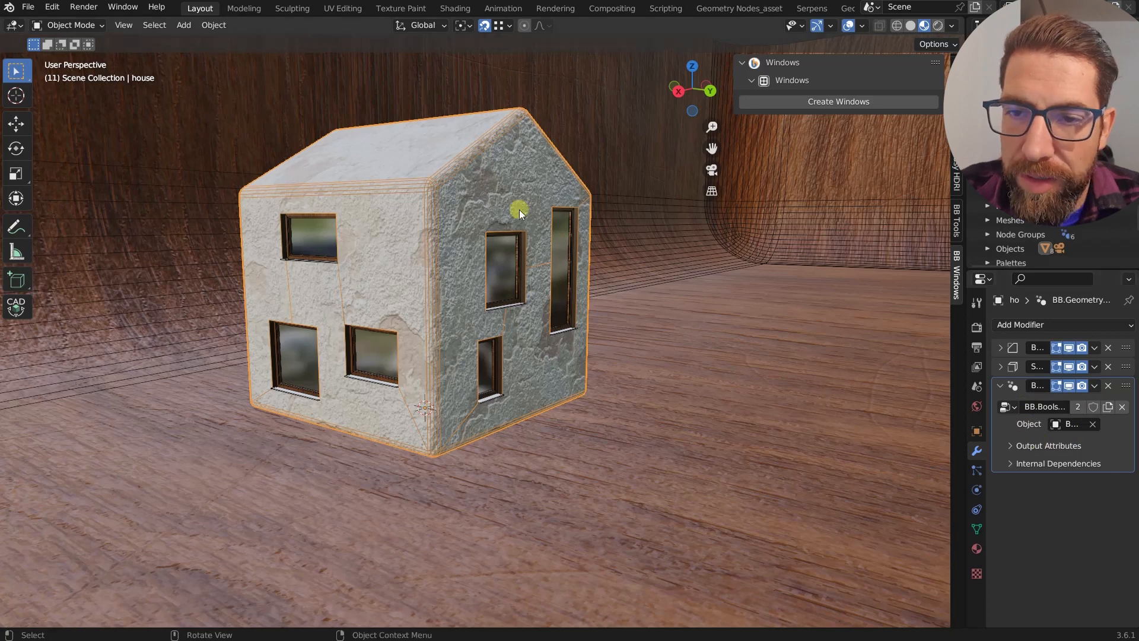
{"action": "left_click", "coordinate": [494, 268]}
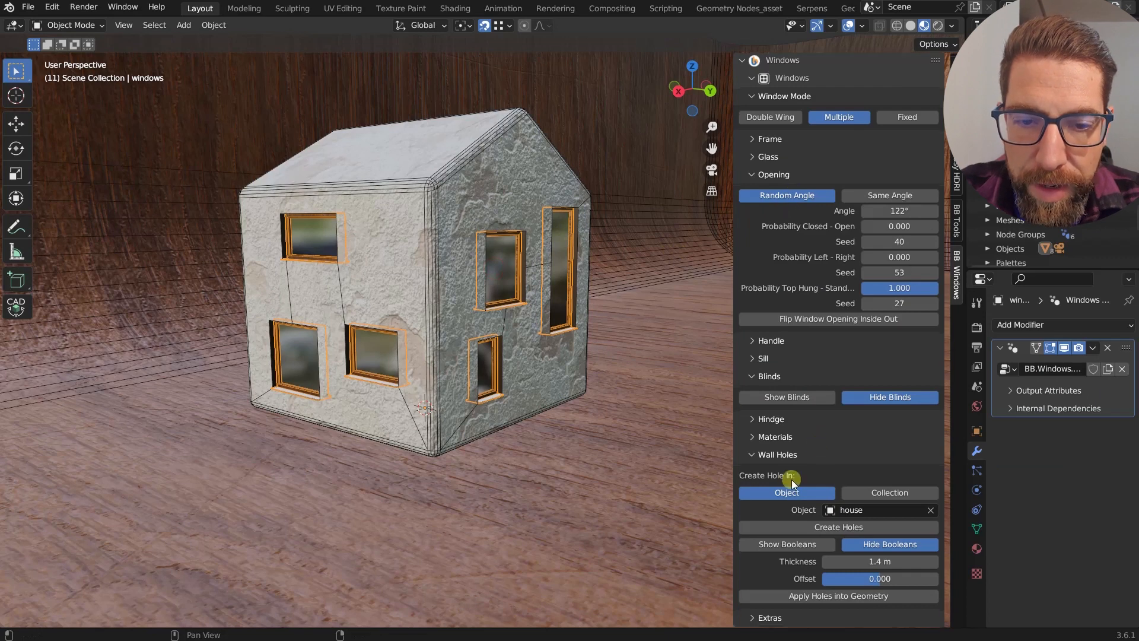
Collapse the window opening settings and review the hole creation options for the house.
{"action": "left_click", "coordinate": [750, 454]}
{"action": "left_click", "coordinate": [749, 454]}
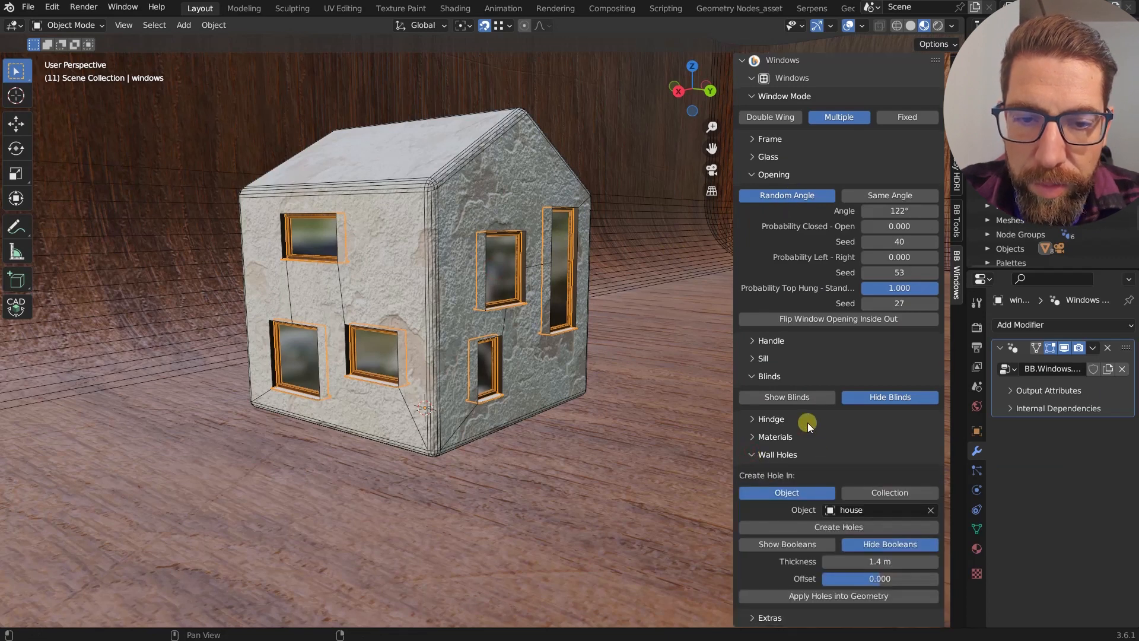
{"action": "left_click", "coordinate": [752, 176]}
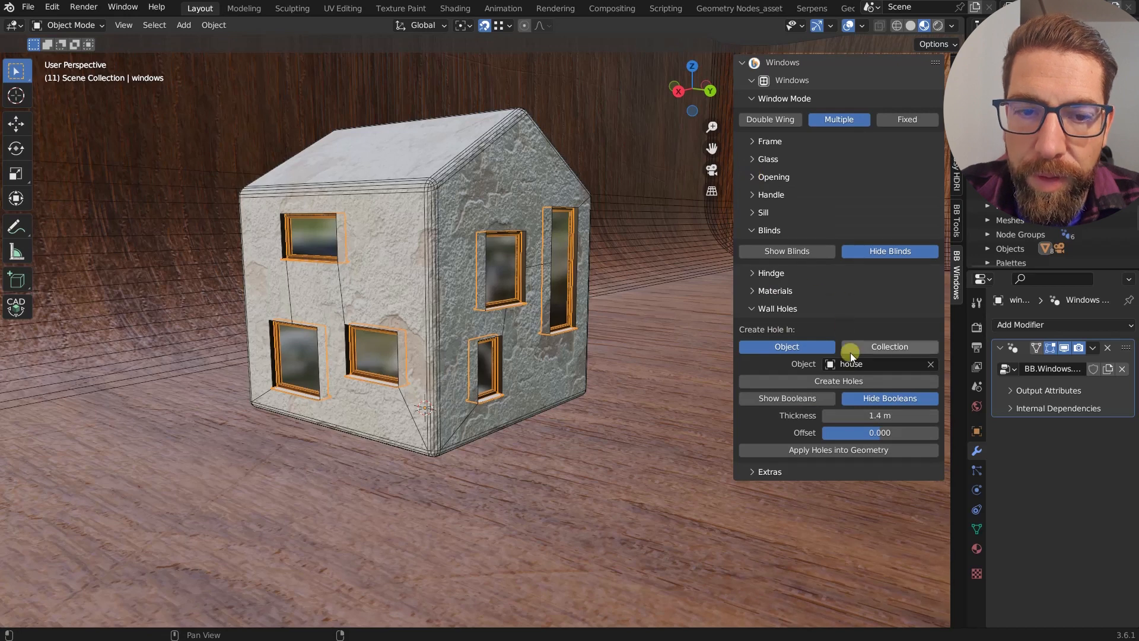
{"action": "left_click", "coordinate": [842, 382]}
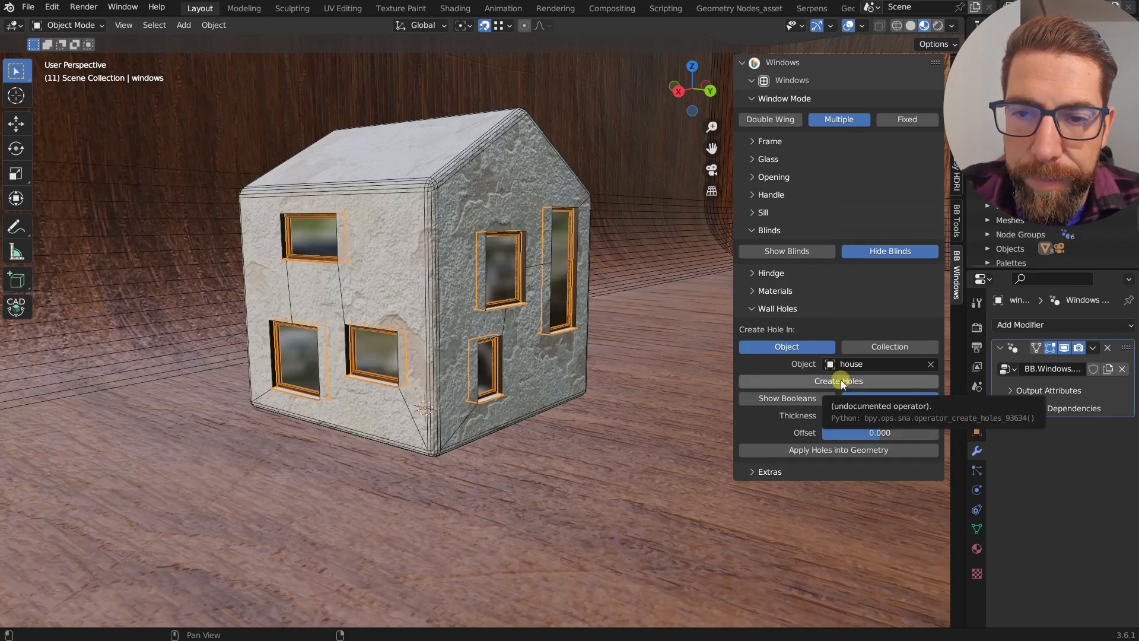
{"action": "left_click", "coordinate": [848, 400]}
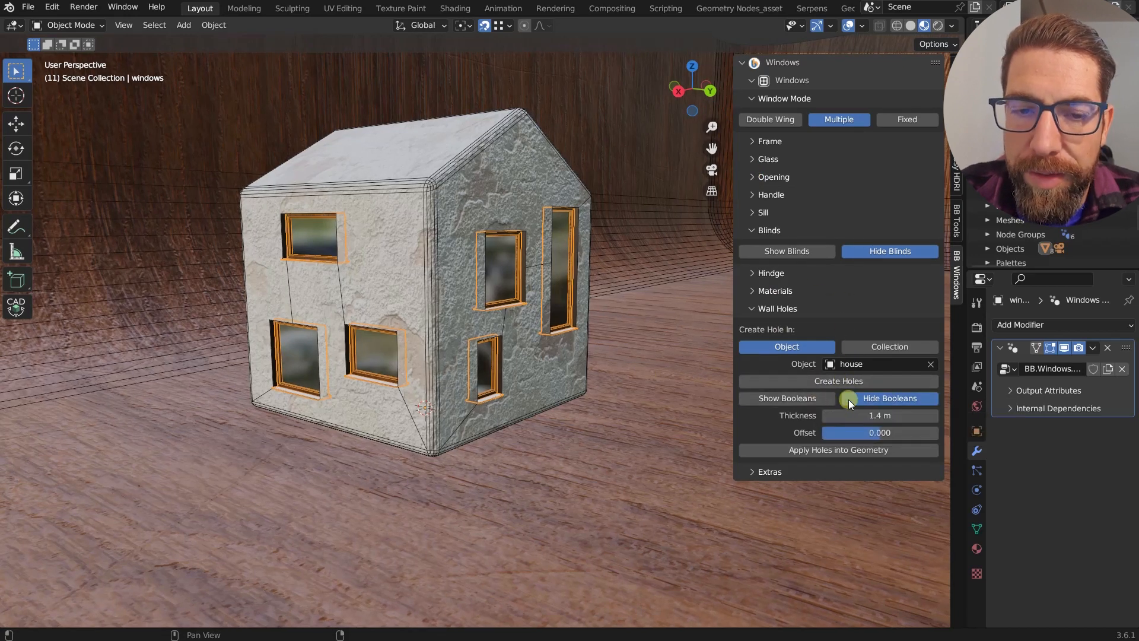
Show the boolean cutters around the windows and set the wall hole thickness to 0.77 m.
{"action": "left_click", "coordinate": [817, 397]}
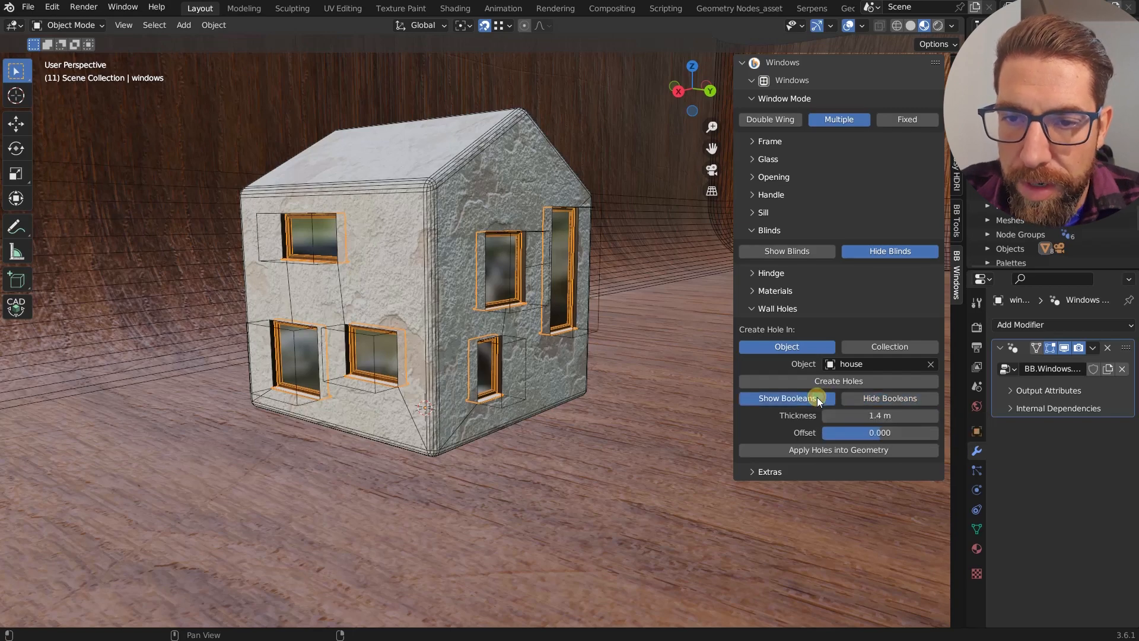
{"action": "mouse_move", "coordinate": [464, 326]}
{"action": "middle_mouse_down"}
{"action": "mouse_move", "coordinate": [449, 309]}
{"action": "mouse_move", "coordinate": [455, 293]}
{"action": "mouse_move", "coordinate": [541, 305]}
{"action": "mouse_move", "coordinate": [450, 305]}
{"action": "mouse_move", "coordinate": [424, 337]}
{"action": "mouse_move", "coordinate": [454, 341]}
{"action": "middle_mouse_up"}
{"action": "scroll", "coordinate": [518, 357], "scroll_direction": "up", "scroll_amount": 3}
{"action": "middle_click_drag", "start_coordinate": [506, 382], "coordinate": [521, 357]}
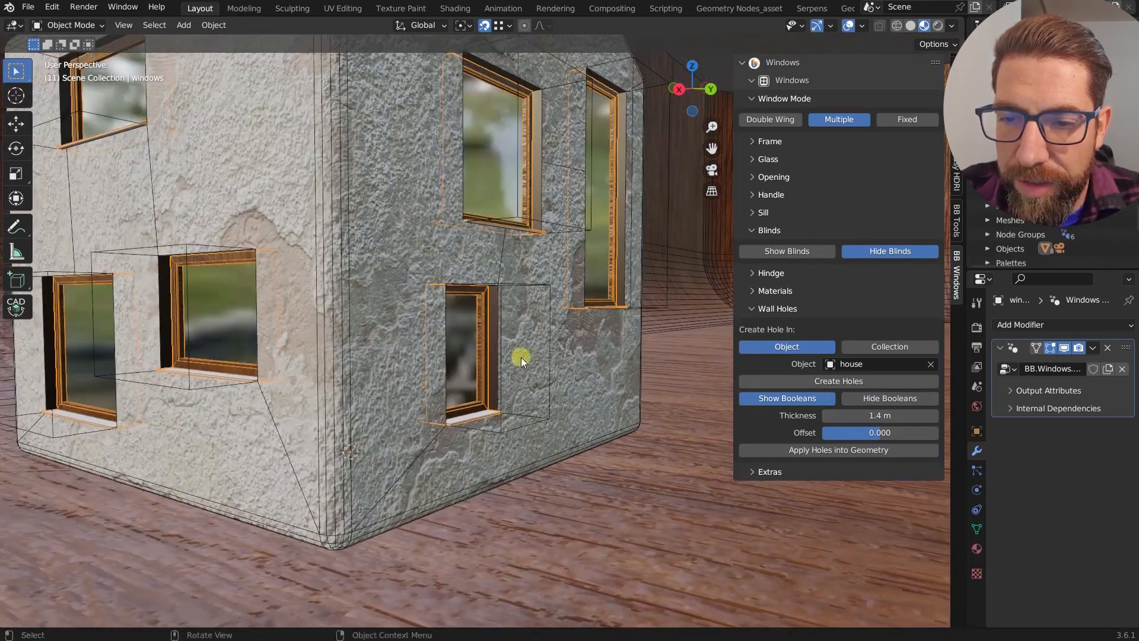
{"action": "scroll", "coordinate": [520, 356], "scroll_direction": "down", "scroll_amount": 3}
{"action": "scroll", "coordinate": [518, 333], "scroll_direction": "up", "scroll_amount": 2}
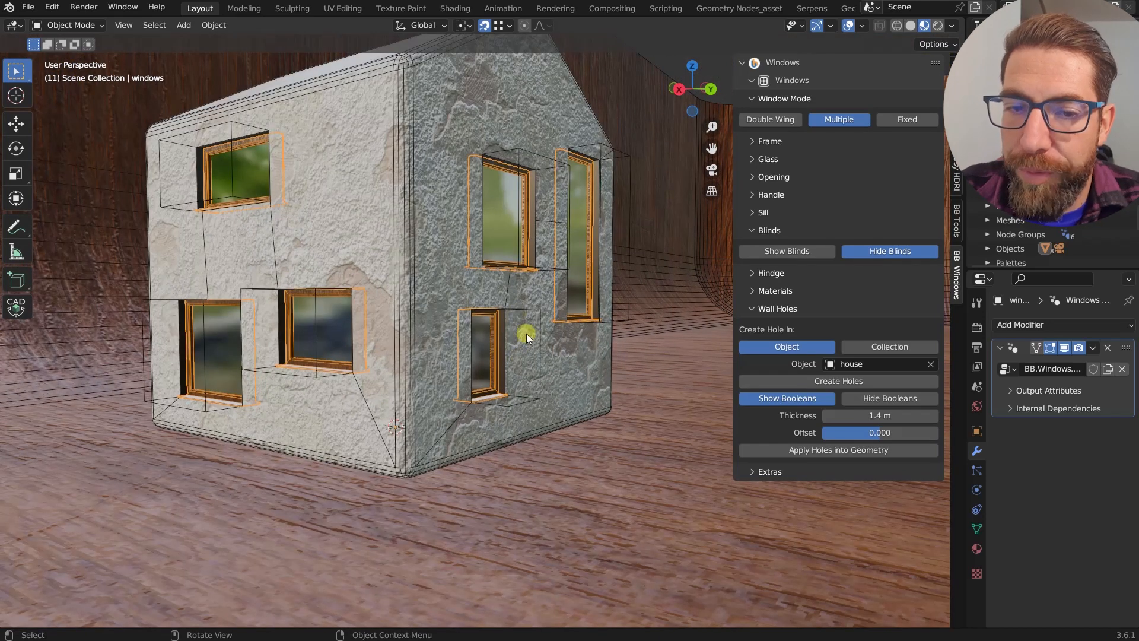
{"action": "left_click_drag", "start_coordinate": [876, 415], "coordinate": [557, 248]}
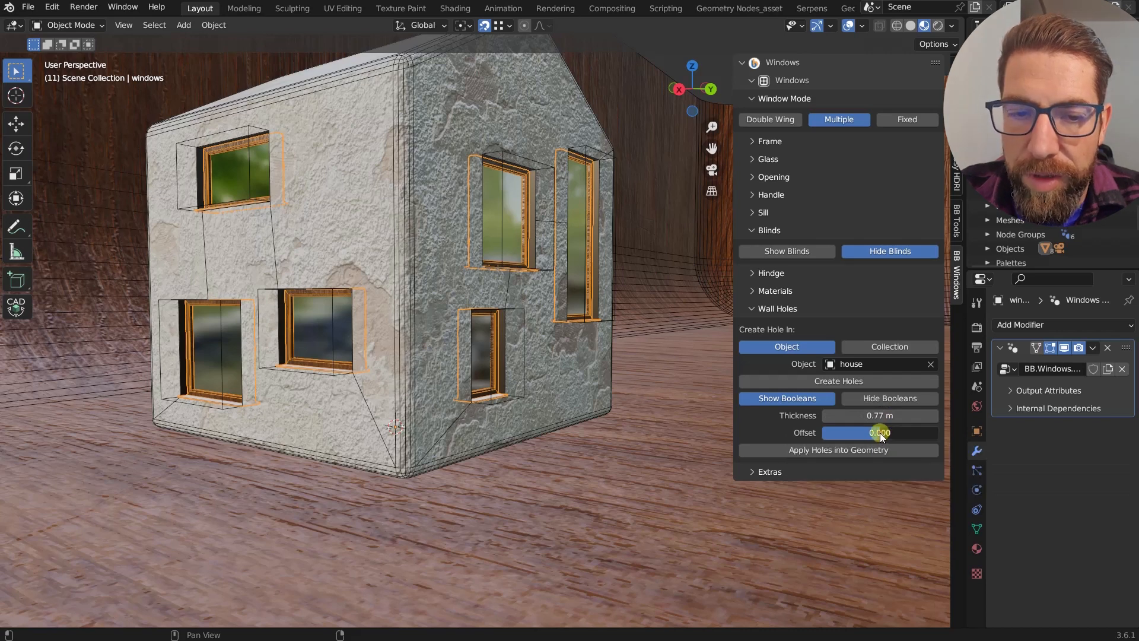
Try a wall hole offset of -1.000 and select the small lower window's face in Edit Mode to compare positions.
{"action": "left_click_drag", "start_coordinate": [880, 435], "coordinate": [466, 273]}
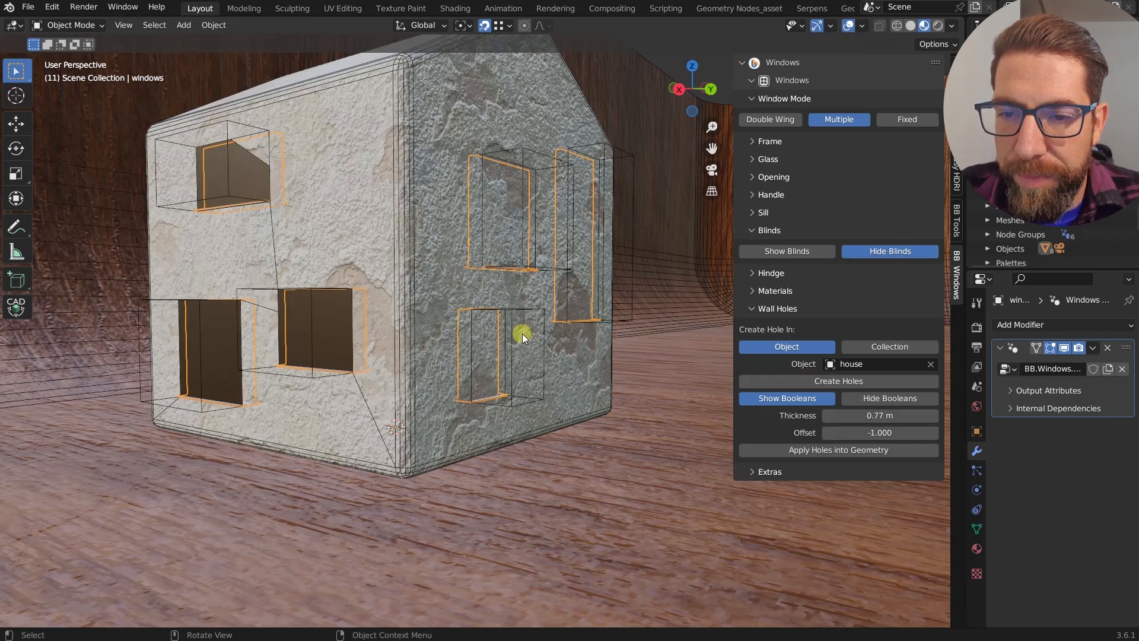
{"action": "scroll", "coordinate": [476, 358], "scroll_direction": "up", "scroll_amount": 3}
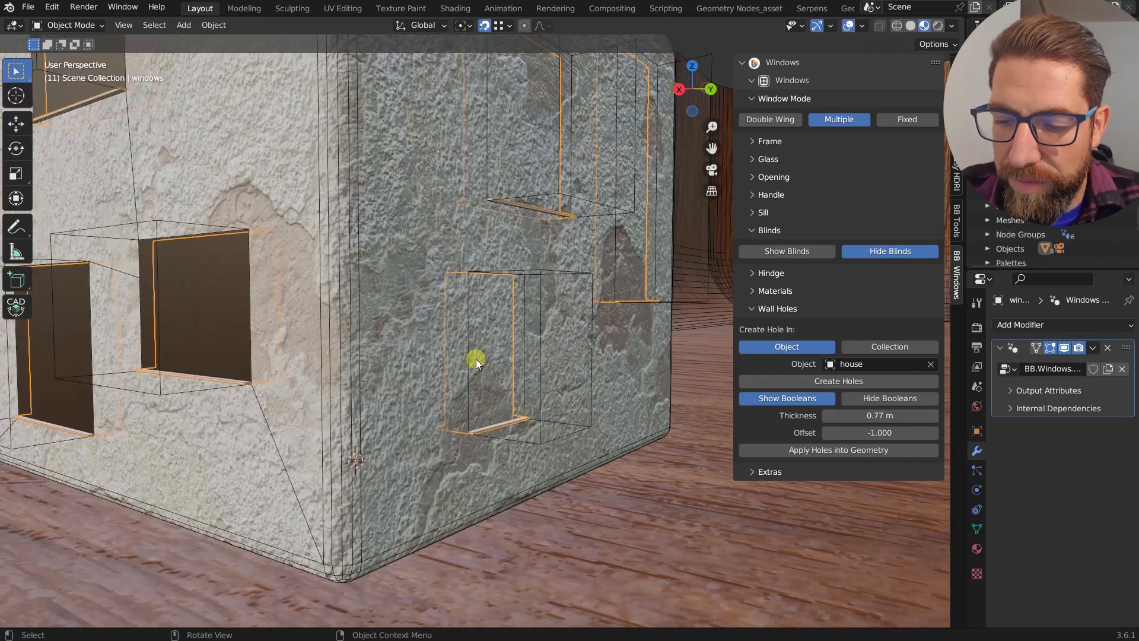
{"action": "key", "text": "Tab"}
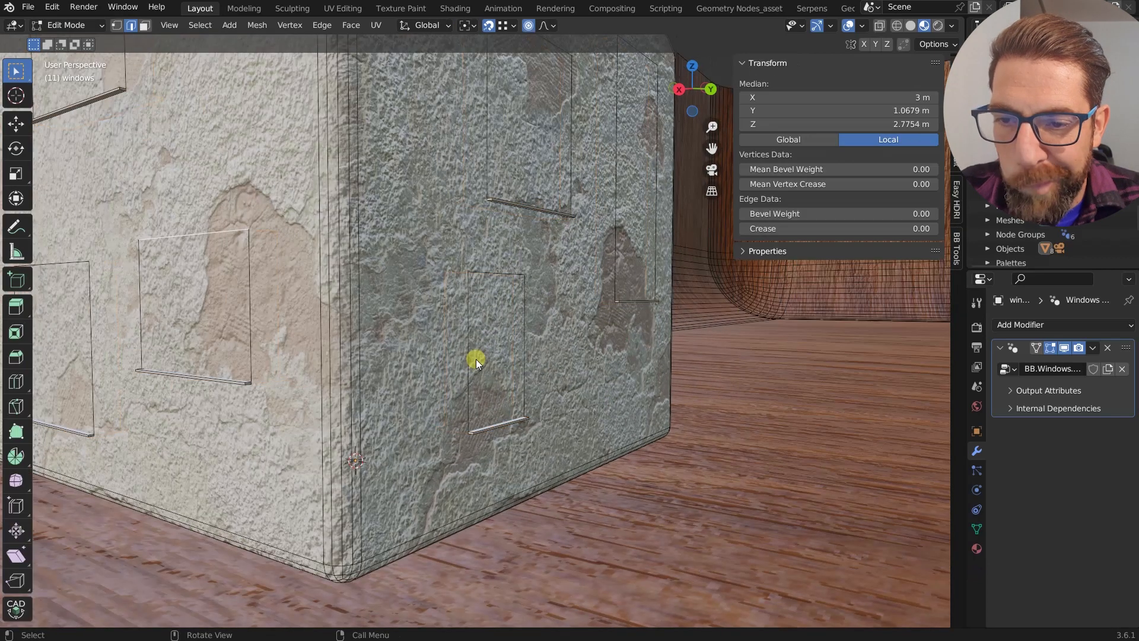
{"action": "left_click", "coordinate": [497, 334]}
{"action": "key", "text": "3"}
{"action": "left_click", "coordinate": [498, 334]}
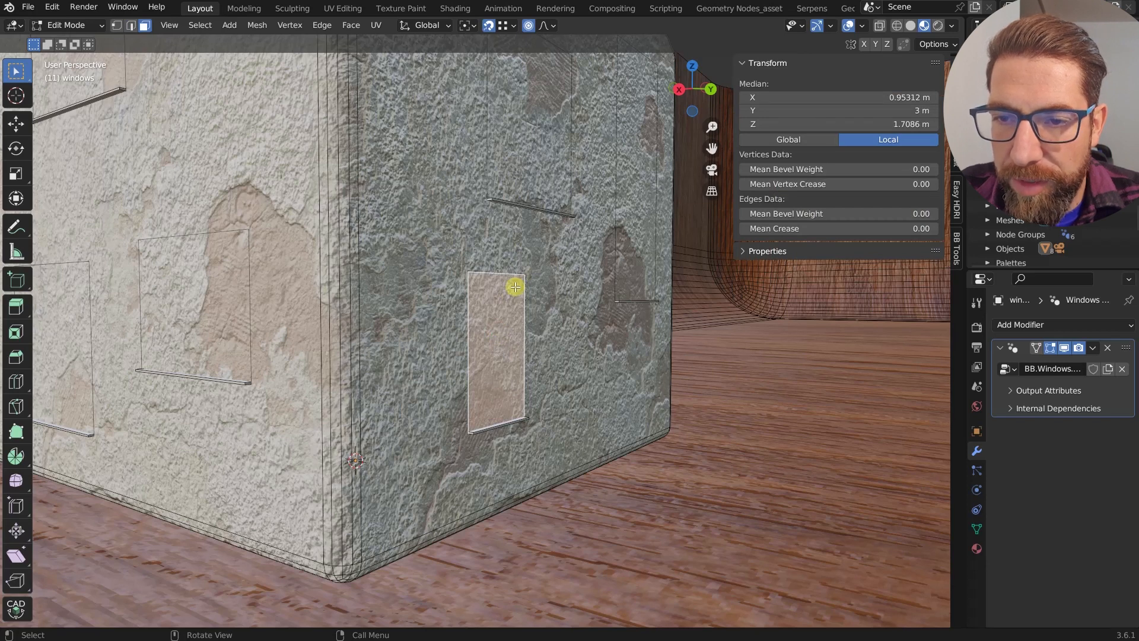
{"action": "key", "text": "Tab"}
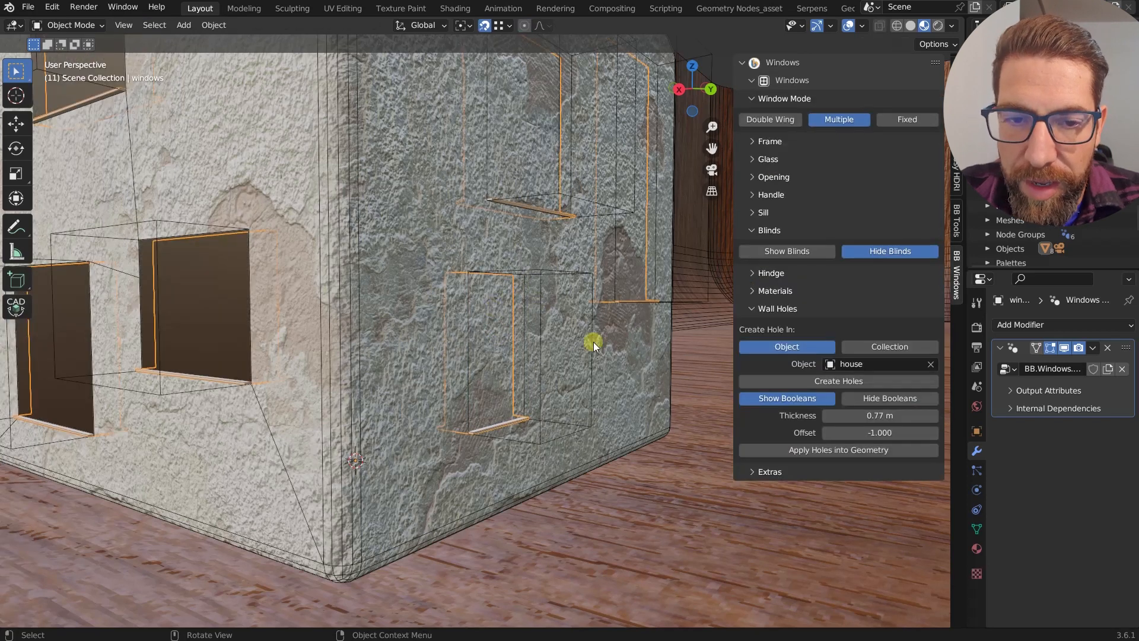
Try wall hole offsets of 1.000 and 0.313, and reset the offset to 0.
{"action": "left_click_drag", "start_coordinate": [868, 433], "coordinate": [937, 432]}
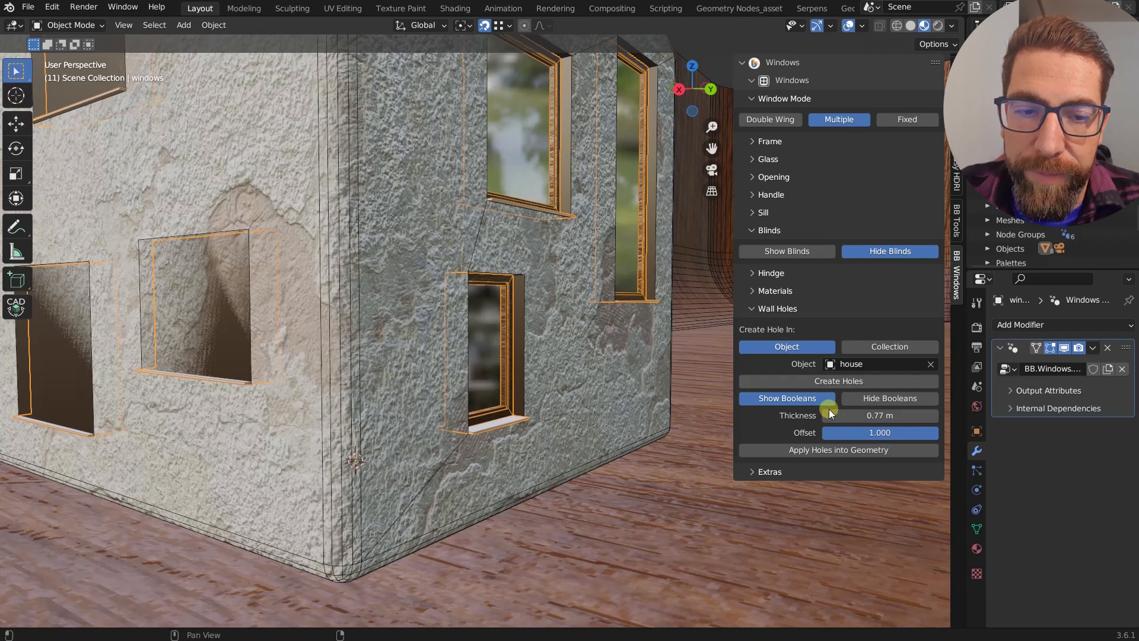
{"action": "left_click_drag", "start_coordinate": [914, 432], "coordinate": [892, 433]}
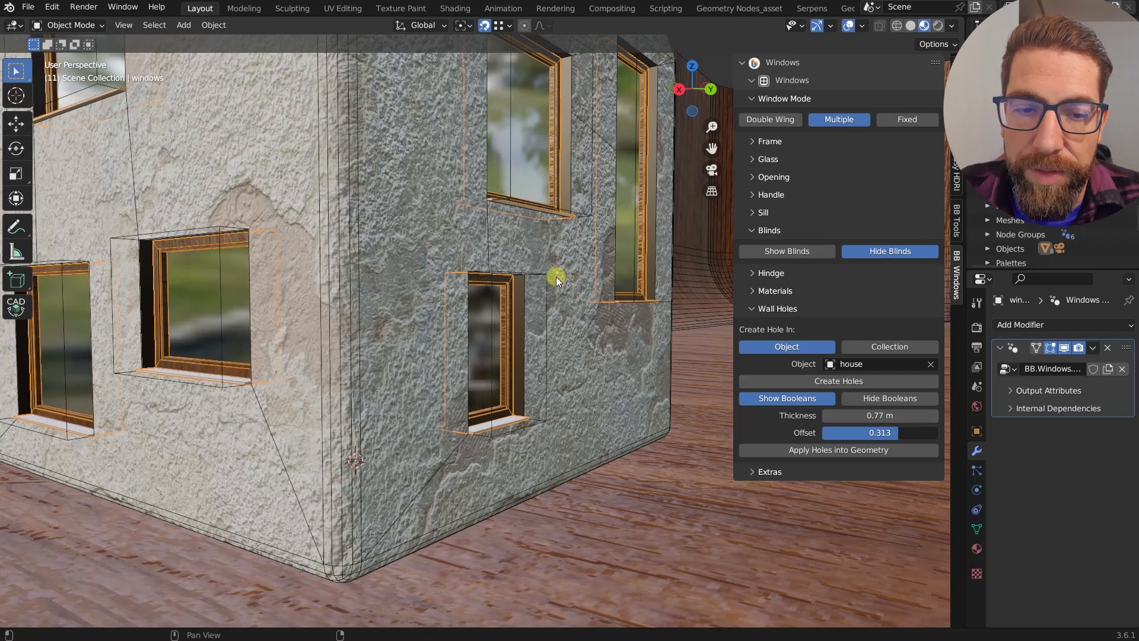
{"action": "left_click", "coordinate": [880, 432]}
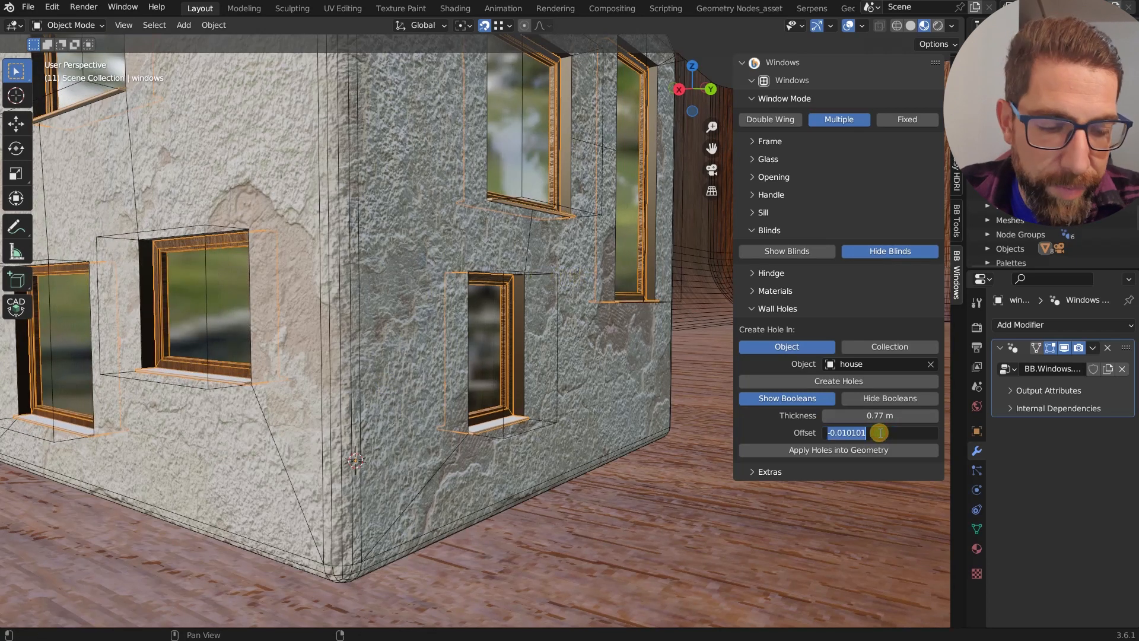
{"action": "type", "text": "0"}
{"action": "key", "text": "Return"}
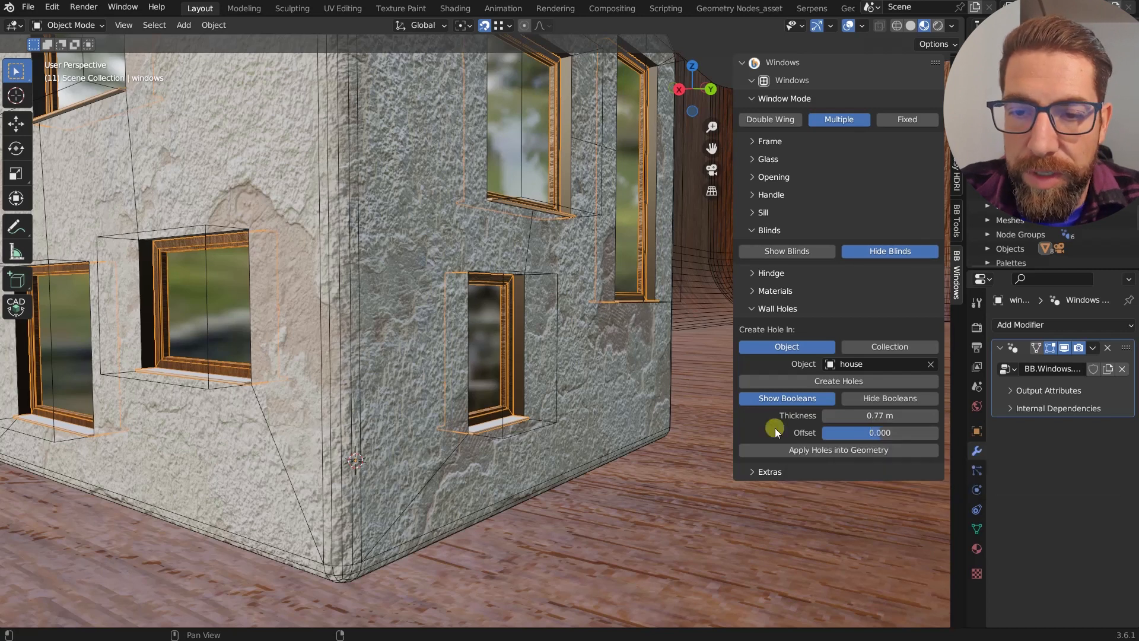
Try to apply the boolean wall holes into the house's geometry.
{"action": "middle_click_drag", "start_coordinate": [521, 414], "coordinate": [519, 423]}
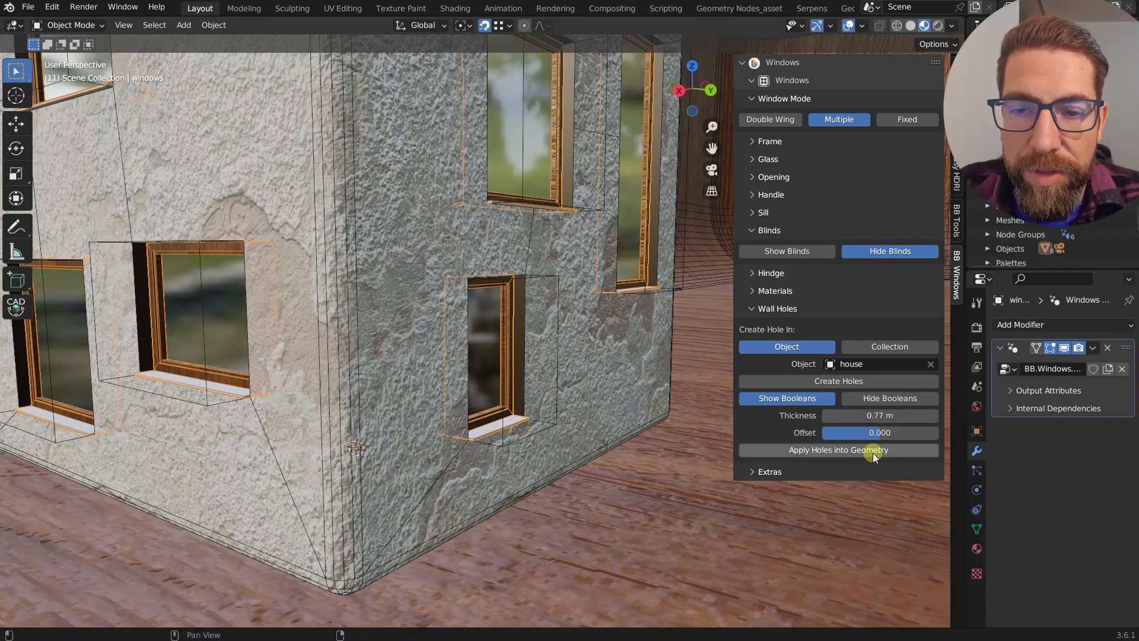
{"action": "left_click", "coordinate": [874, 453]}
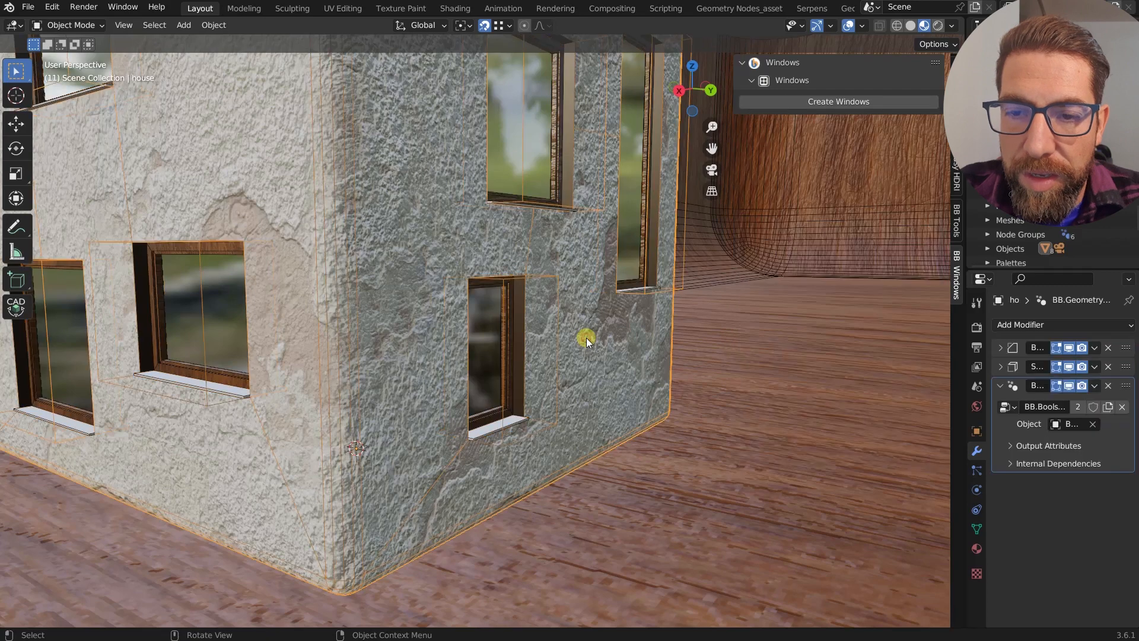
{"action": "scroll", "coordinate": [586, 337], "scroll_direction": "down", "scroll_amount": 5}
{"action": "middle_click_drag", "start_coordinate": [587, 337], "coordinate": [541, 335]}
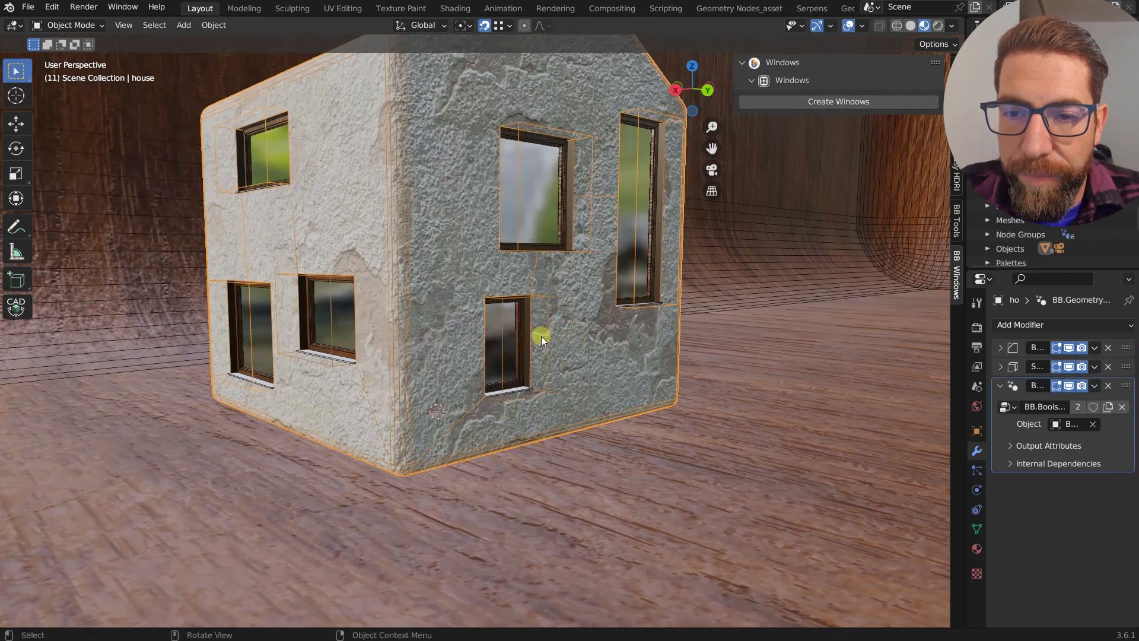
Widen the small lower window on the gable wall by moving one vertical edge of its face about -0.46 m along X.
{"action": "left_click", "coordinate": [522, 333]}
{"action": "key", "text": "Tab"}
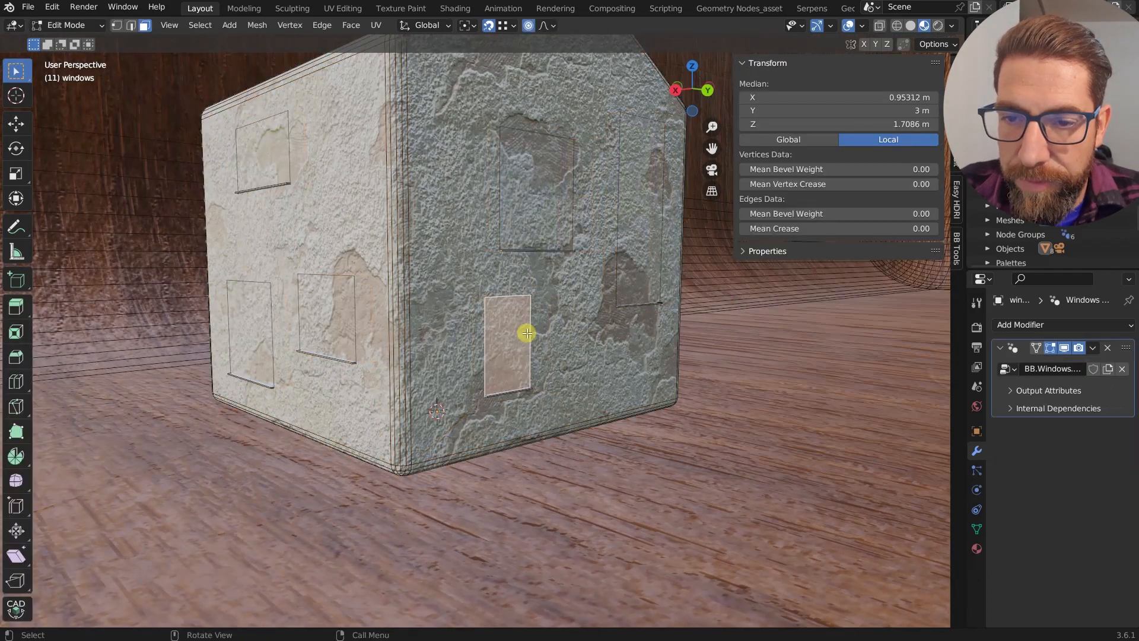
{"action": "key", "text": "2"}
{"action": "left_click", "coordinate": [529, 333]}
{"action": "key", "text": "g"}
{"action": "key", "text": "x"}
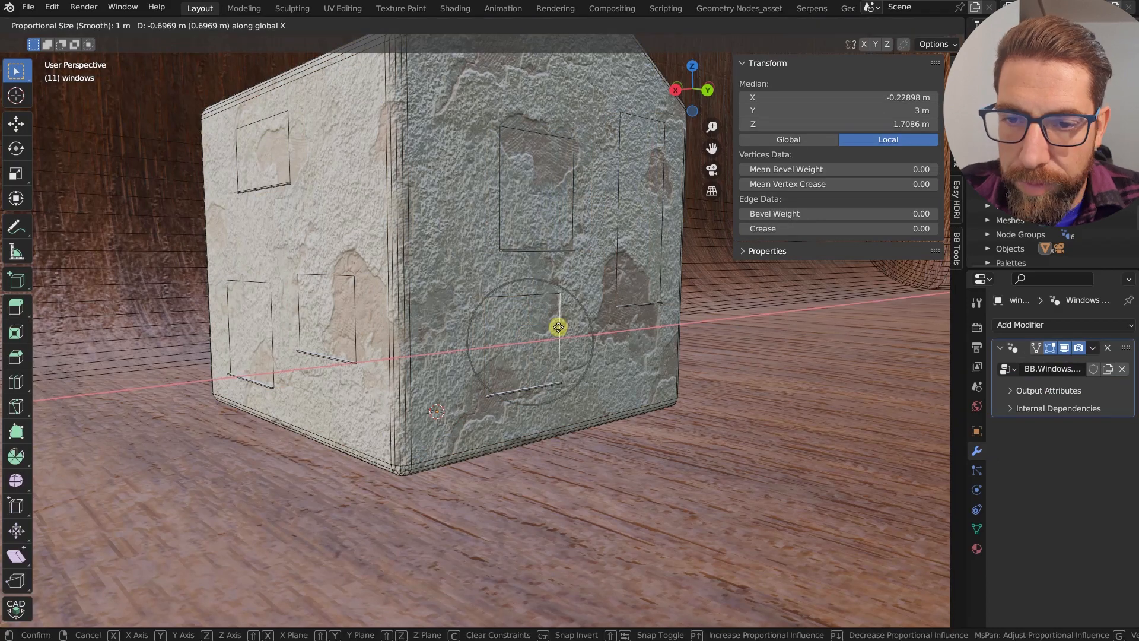
{"action": "left_click", "coordinate": [552, 331]}
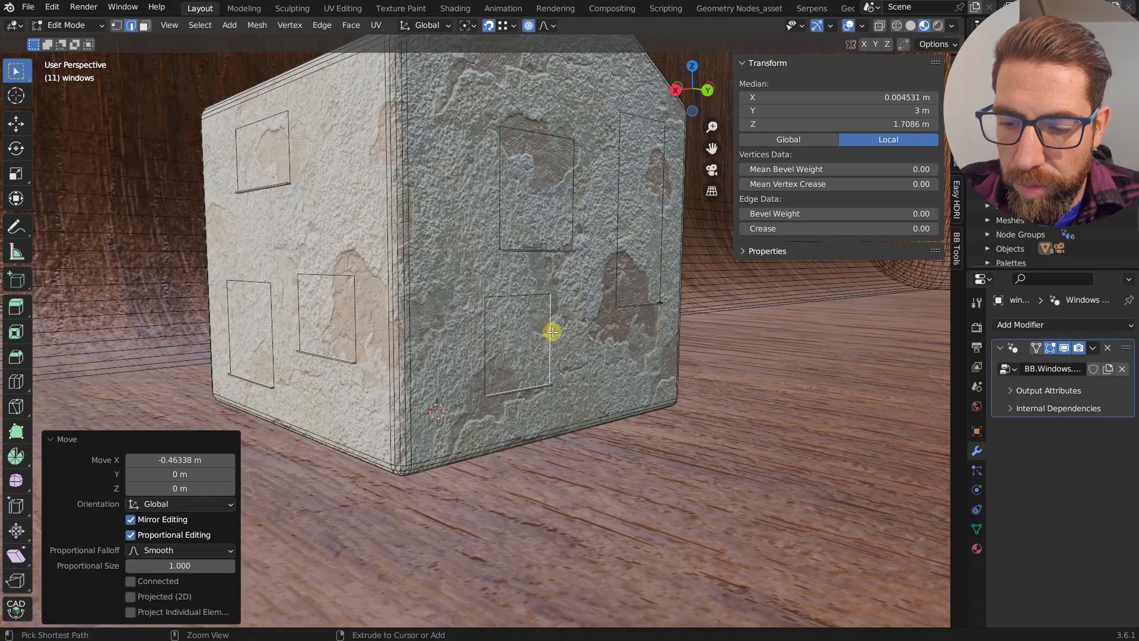
{"action": "key", "text": "Tab"}
{"action": "middle_click_drag", "start_coordinate": [556, 334], "coordinate": [529, 393]}
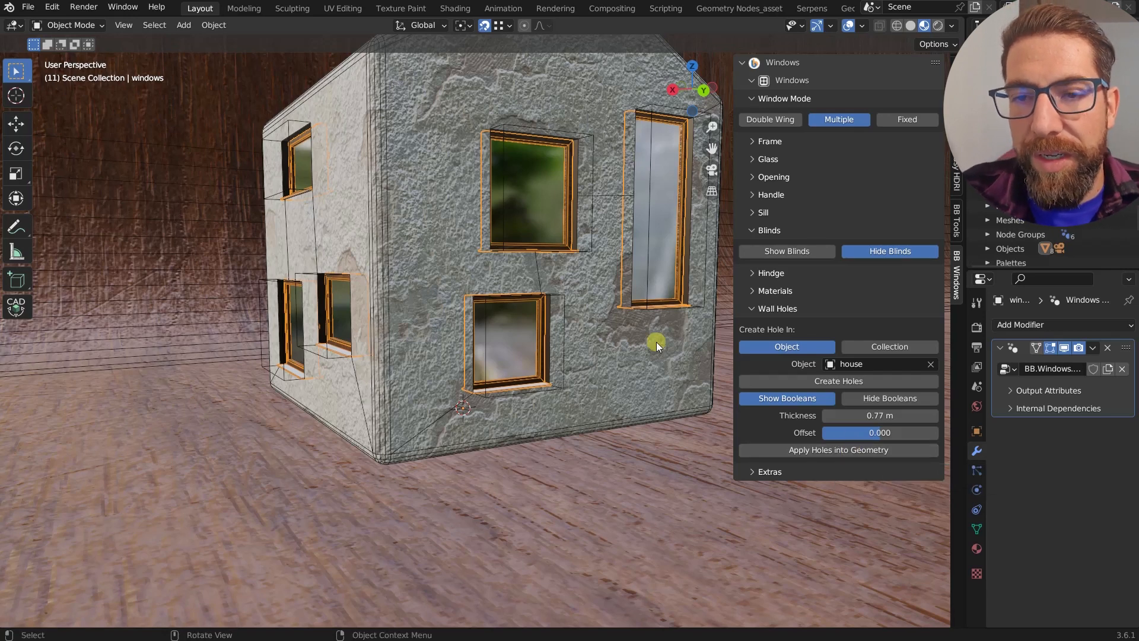
Reselect the windows object, collapse its wall hole settings and expand the extra options.
{"action": "left_click", "coordinate": [599, 338]}
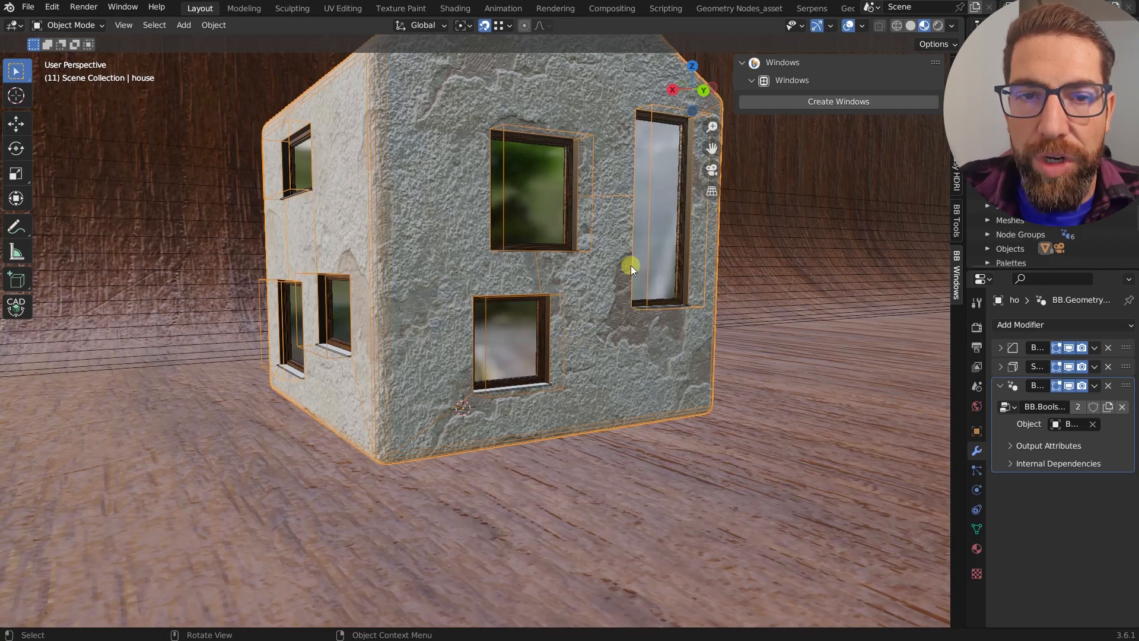
{"action": "left_click", "coordinate": [550, 216]}
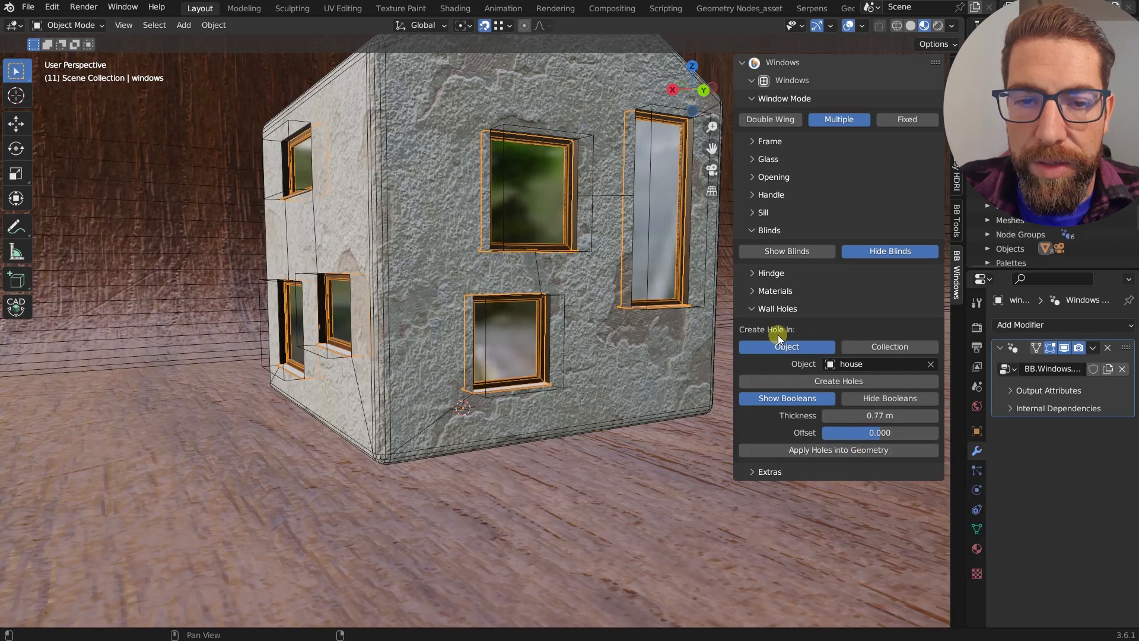
{"action": "left_click", "coordinate": [753, 309]}
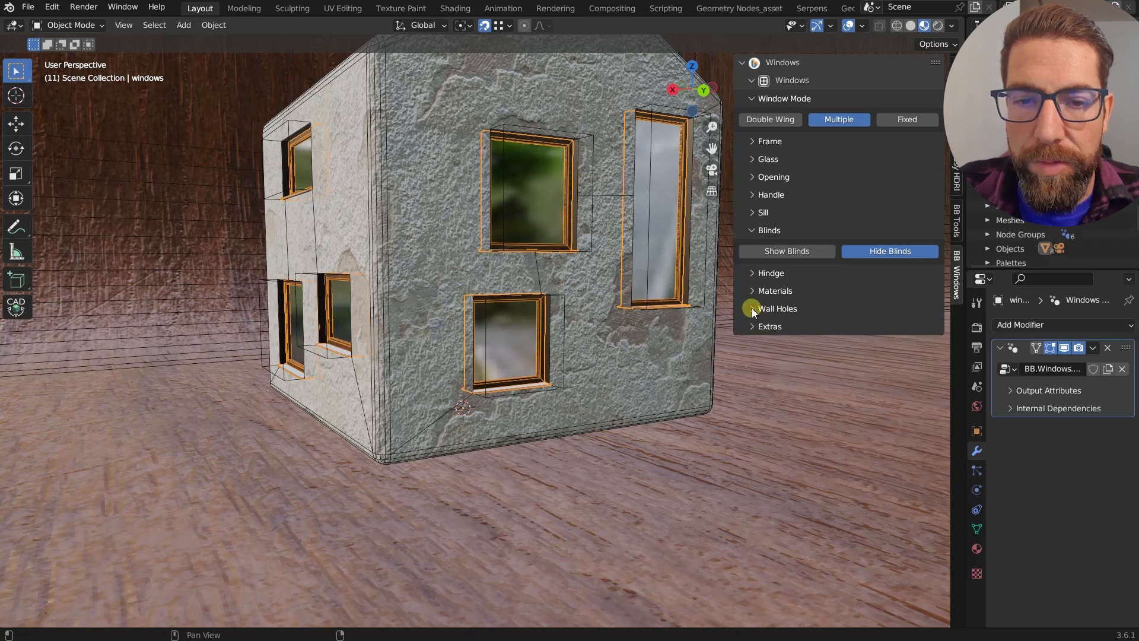
{"action": "left_click", "coordinate": [750, 326]}
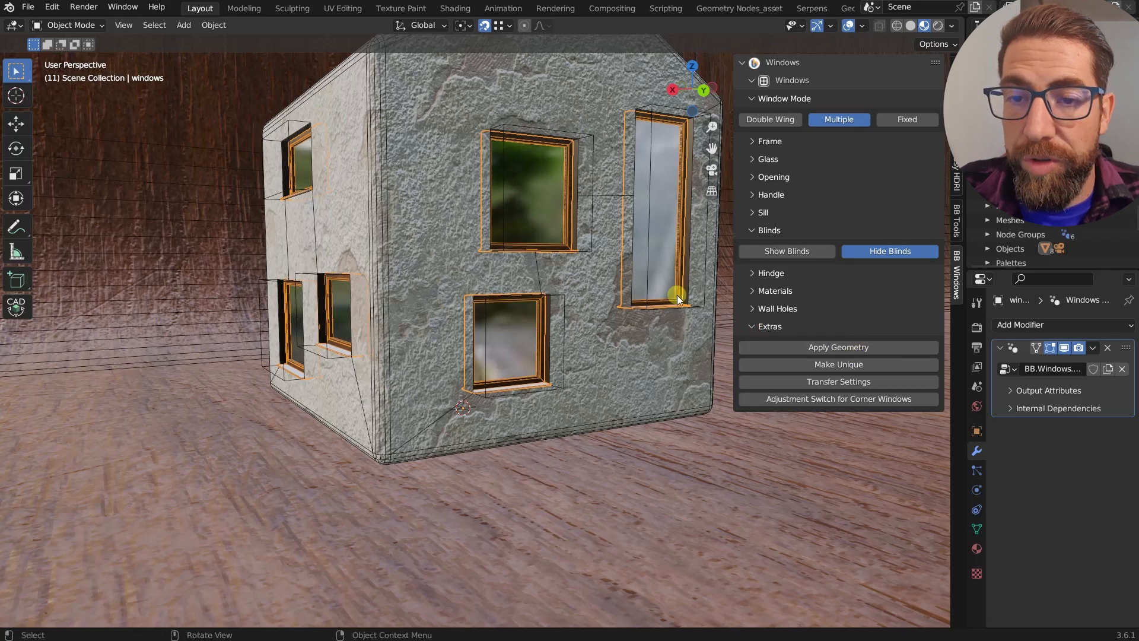
Examine the windows' base faces in Edit Mode, selecting the tall window's face and the upper square window's face.
{"action": "left_click", "coordinate": [572, 224]}
{"action": "middle_click_drag", "start_coordinate": [572, 224], "coordinate": [577, 241]}
{"action": "scroll", "coordinate": [577, 241], "scroll_direction": "up", "scroll_amount": 2}
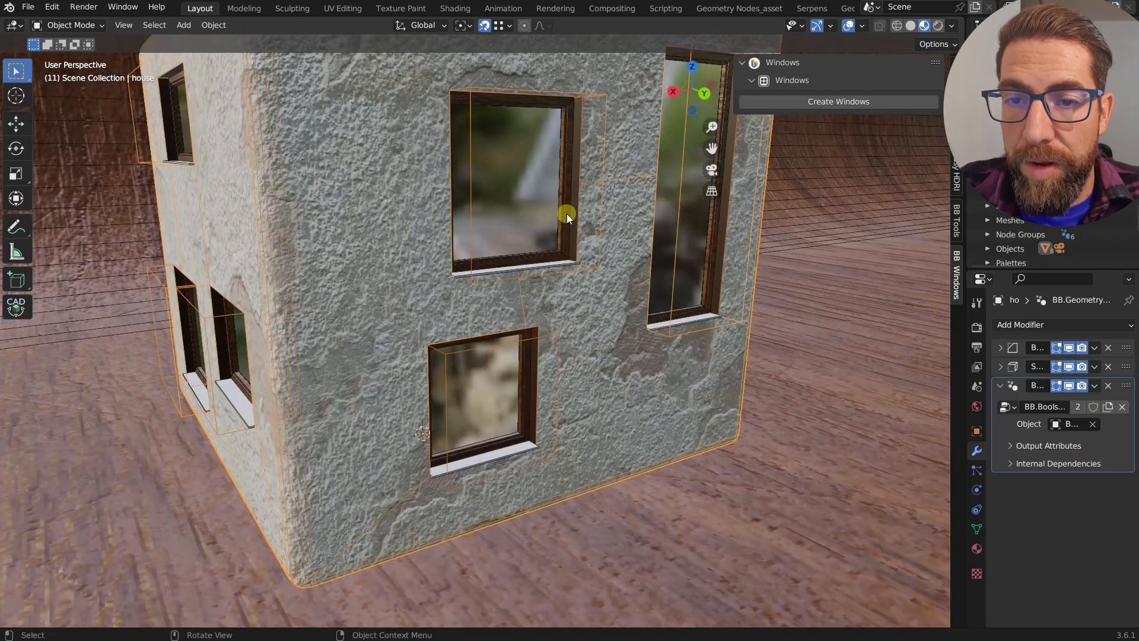
{"action": "left_click", "coordinate": [564, 214]}
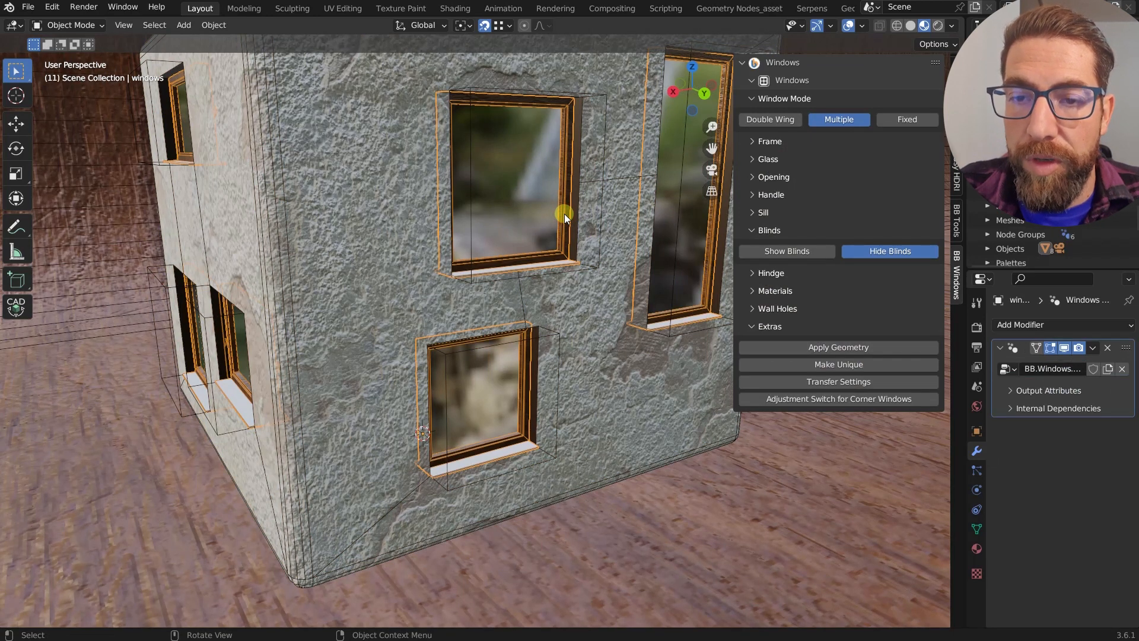
{"action": "key", "text": "Tab"}
{"action": "middle_click_drag", "start_coordinate": [564, 213], "coordinate": [557, 188]}
{"action": "scroll", "coordinate": [558, 188], "scroll_direction": "up", "scroll_amount": 3}
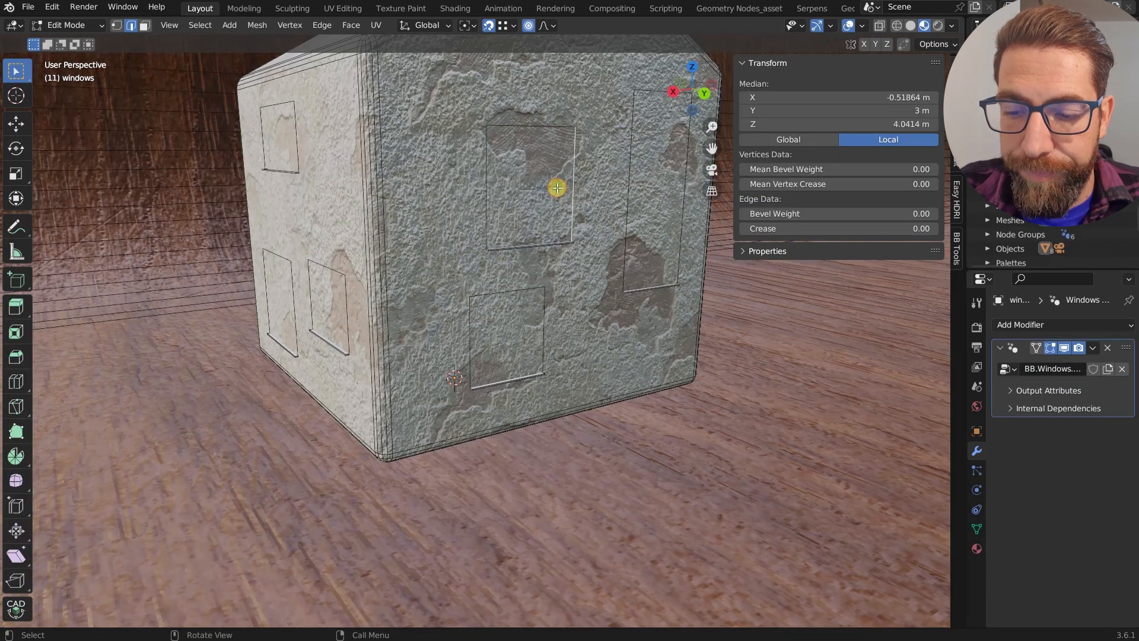
{"action": "key", "text": "3"}
{"action": "left_click", "coordinate": [639, 190]}
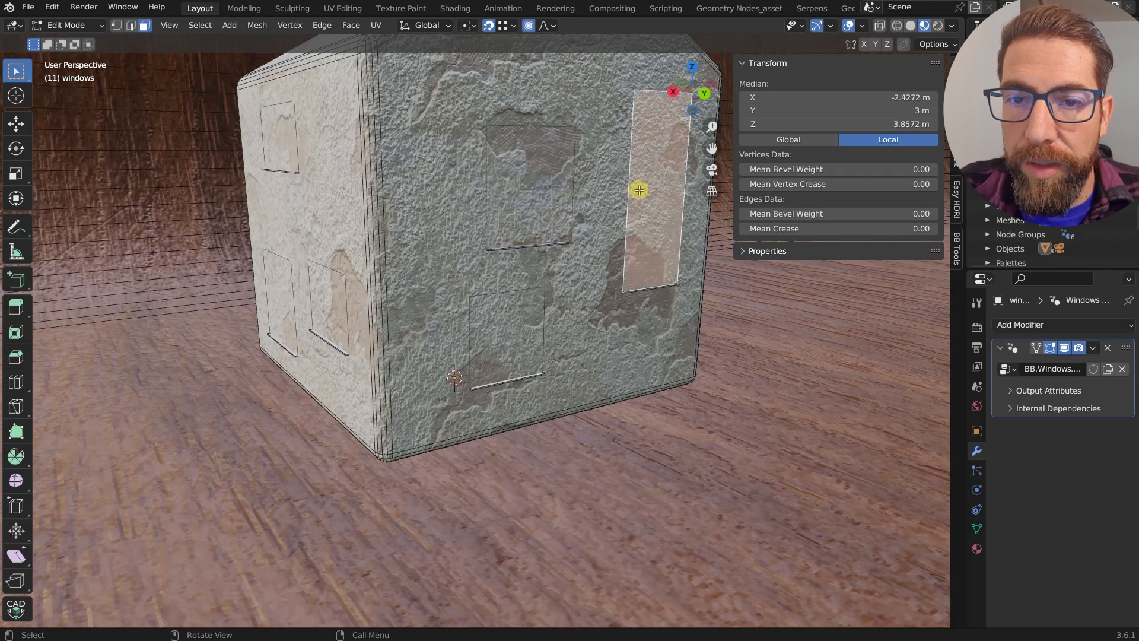
{"action": "left_click", "coordinate": [540, 190]}
{"action": "key", "text": "Caps_Lock"}
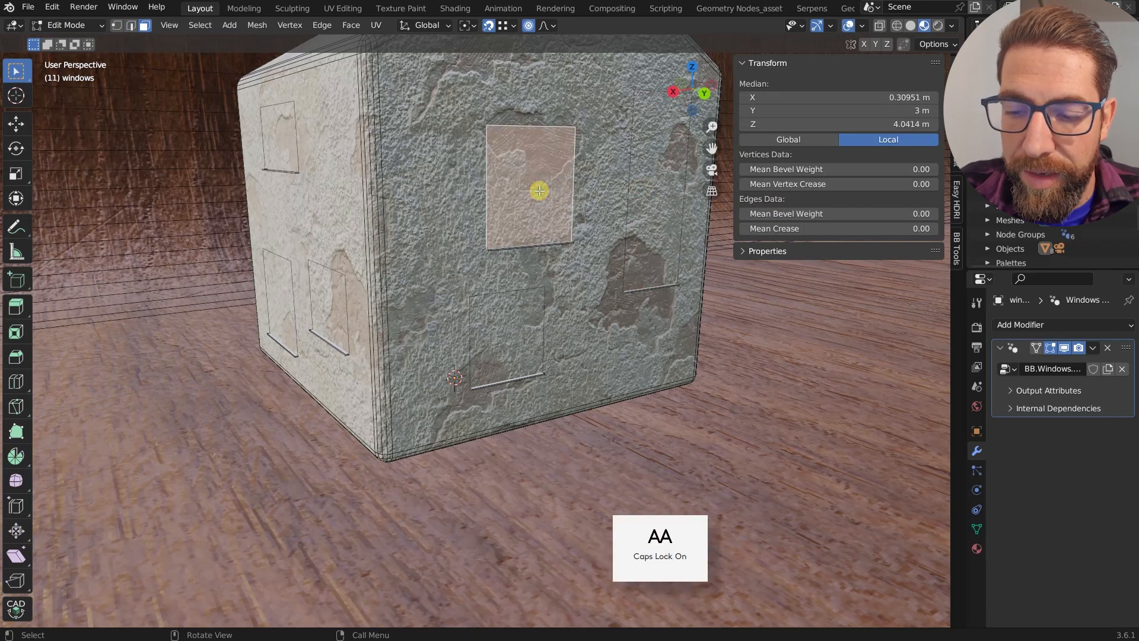
{"action": "key", "text": "Tab"}
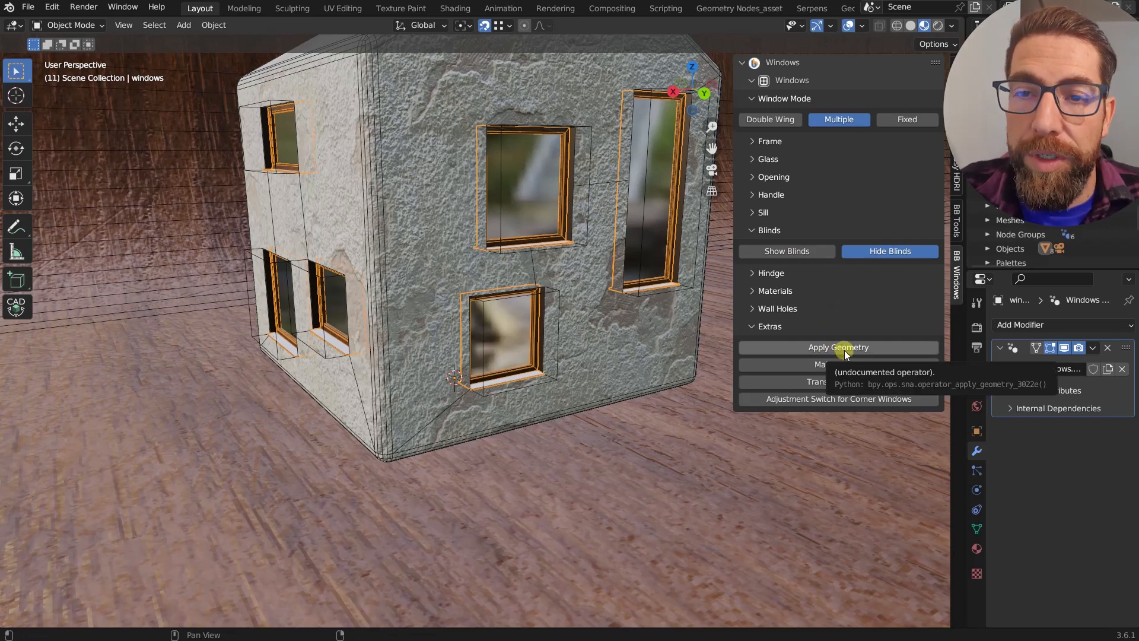
Apply the windows' procedural geometry and select a frame face of the tall window in Edit Mode.
{"action": "right_click", "coordinate": [564, 156]}
{"action": "left_click", "coordinate": [564, 155]}
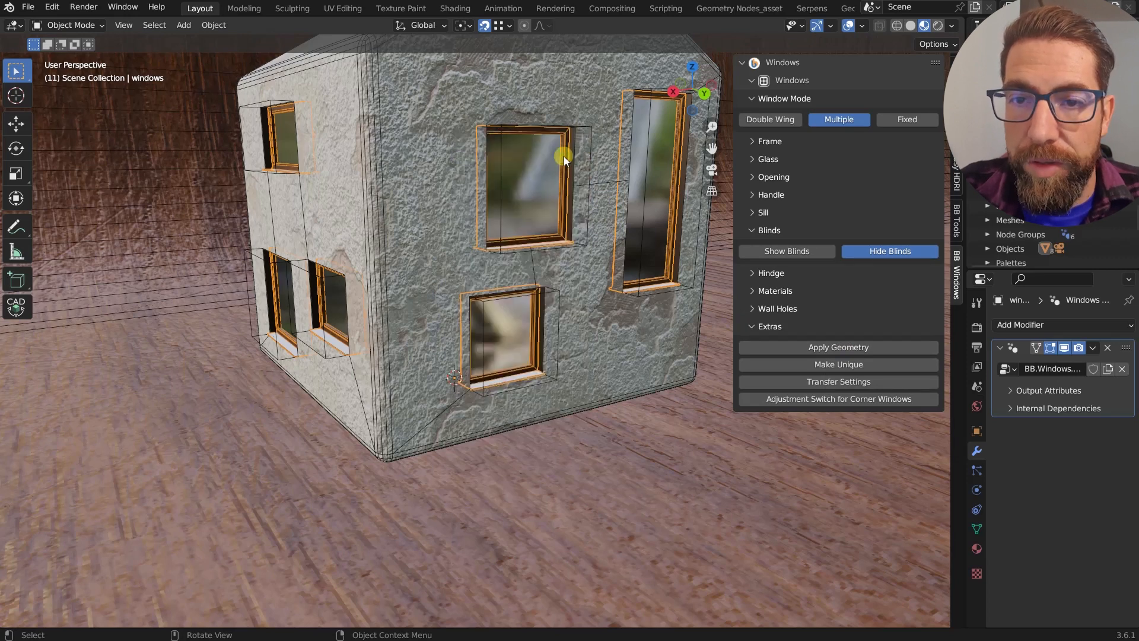
{"action": "left_click", "coordinate": [860, 347]}
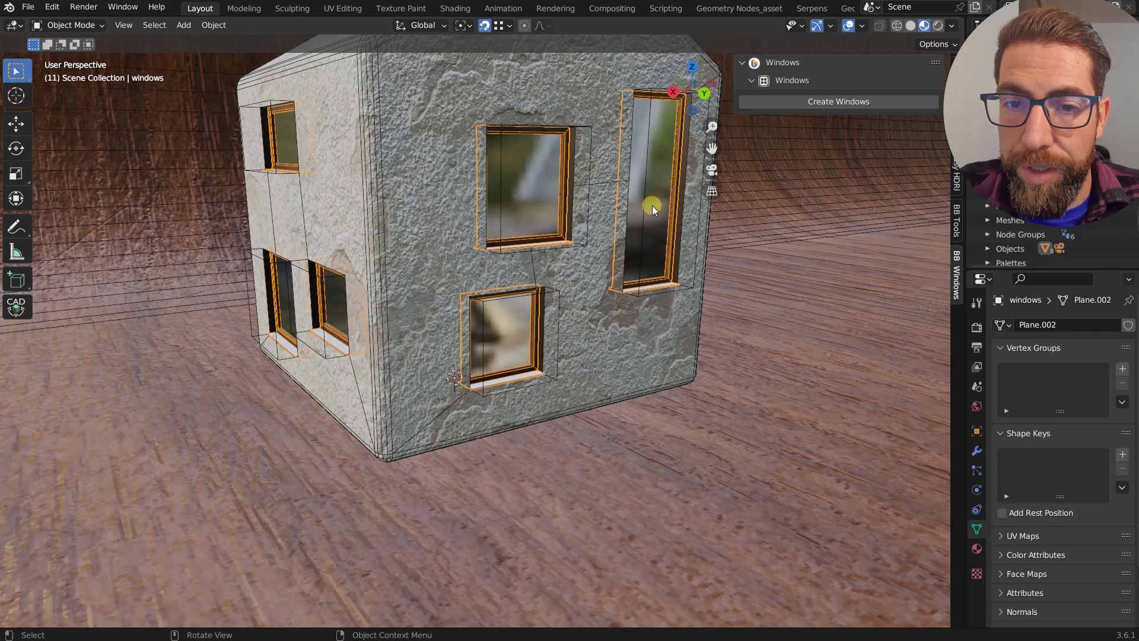
{"action": "key", "text": "Tab"}
{"action": "left_click", "coordinate": [668, 252]}
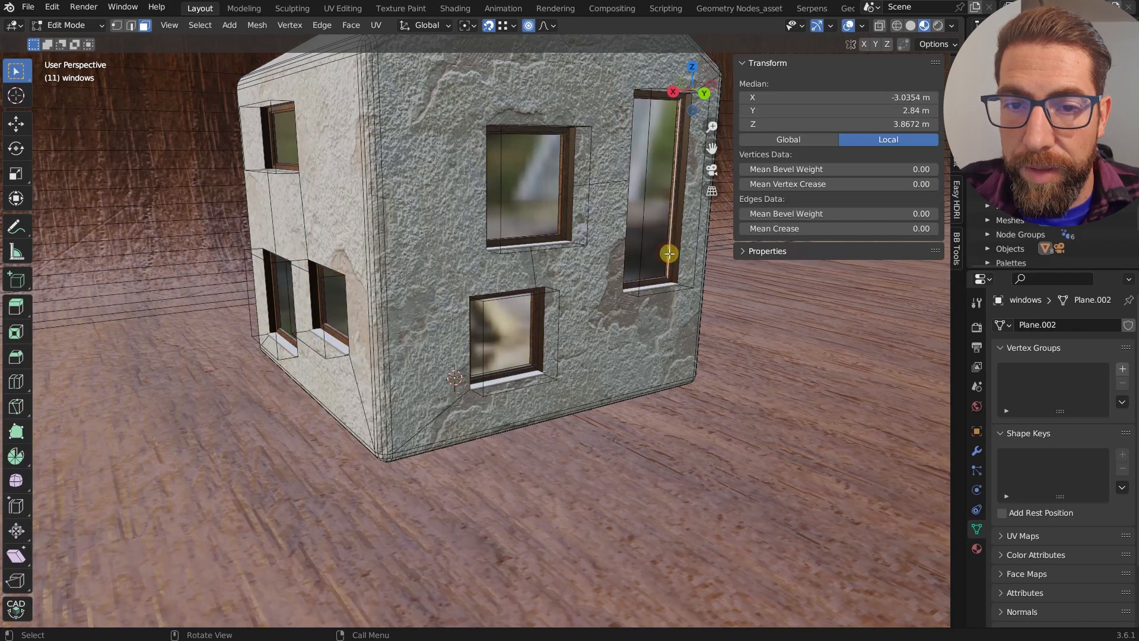
Switch to vertex selection and select vertices at the sill corners of the tall window's applied mesh.
{"action": "scroll", "coordinate": [670, 261], "scroll_direction": "up", "scroll_amount": 5}
{"action": "key", "text": "1"}
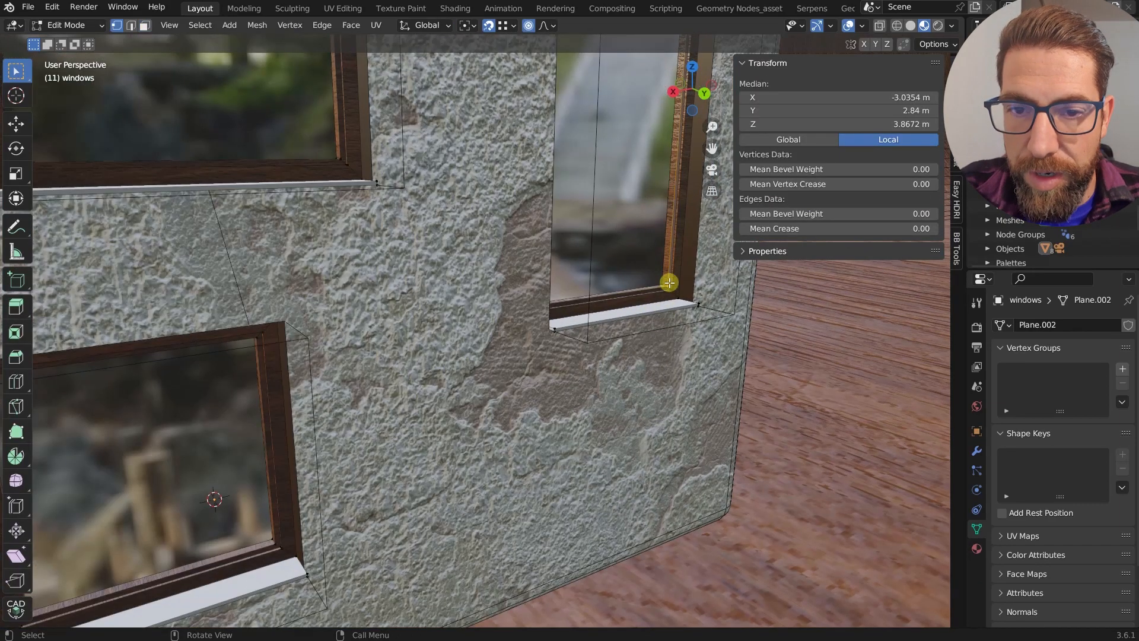
{"action": "left_click_drag", "start_coordinate": [677, 283], "coordinate": [679, 321]}
{"action": "scroll", "coordinate": [664, 295], "scroll_direction": "down", "scroll_amount": 1}
{"action": "middle_click_drag", "start_coordinate": [679, 319], "coordinate": [562, 276]}
{"action": "left_click_drag", "start_coordinate": [562, 275], "coordinate": [507, 356]}
{"action": "middle_click_drag", "start_coordinate": [529, 304], "coordinate": [636, 317]}
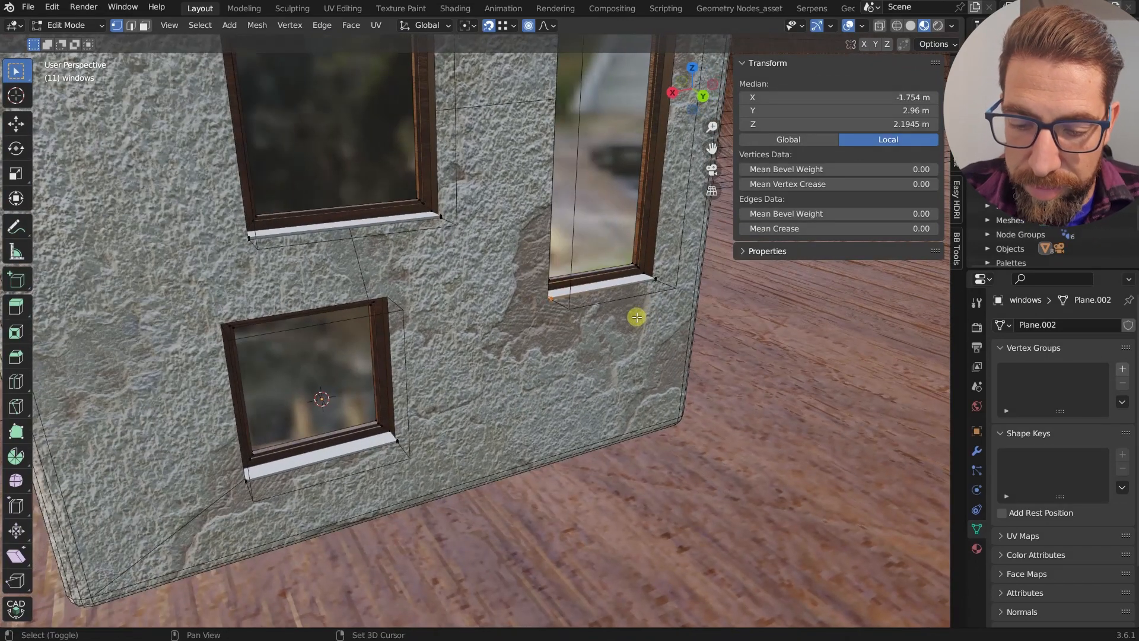
Undo the vertex selections and the geometry application on the windows.
{"action": "key", "text": "shift+z"}
{"action": "key", "text": "shift+z"}
{"action": "key", "text": "shift+z"}
{"action": "key", "text": "shift+z"}
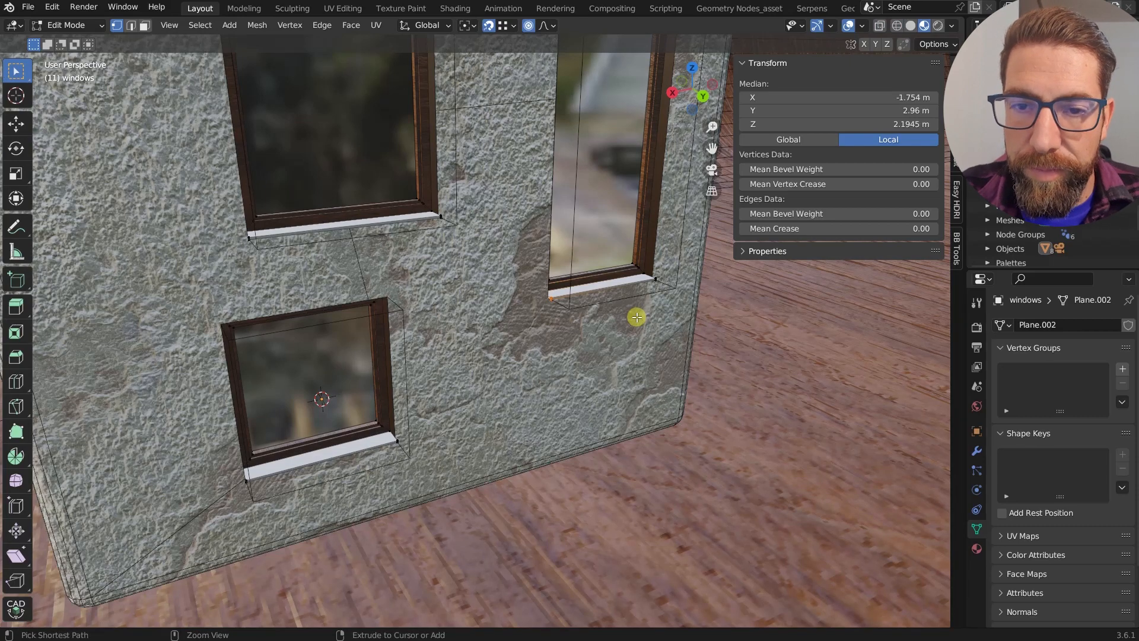
{"action": "key", "text": "ctrl+z"}
{"action": "key", "text": "ctrl+z"}
{"action": "key", "text": "ctrl+z"}
{"action": "key", "text": "ctrl+z"}
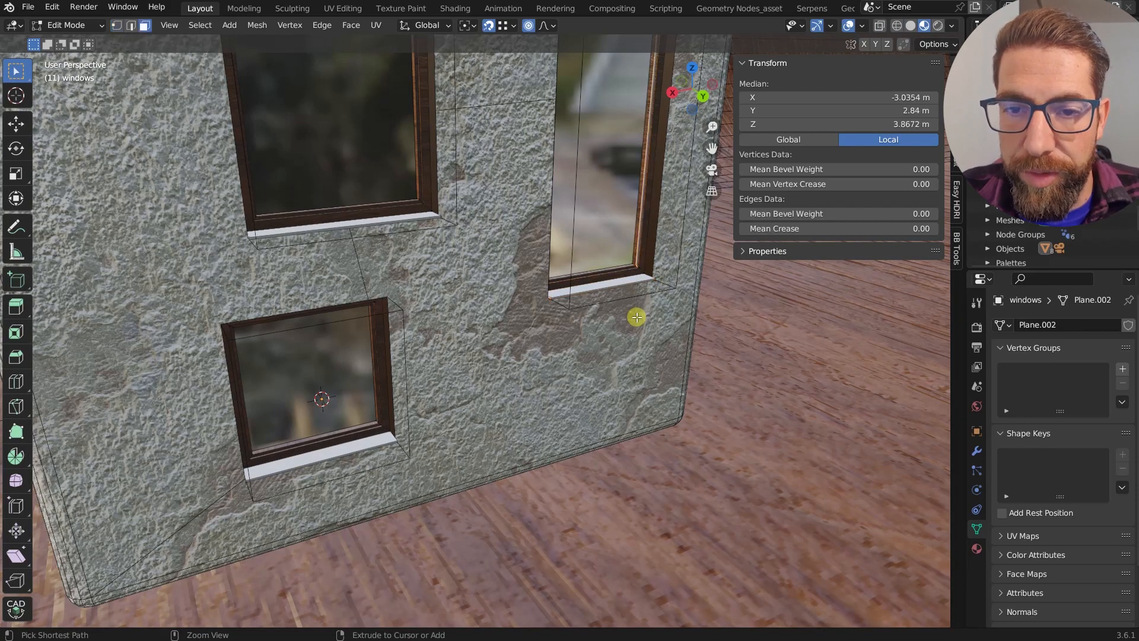
{"action": "key", "text": "ctrl+z"}
{"action": "key", "text": "ctrl+z"}
{"action": "key", "text": "ctrl+z"}
Duplicate the windows object and place the copy beside the house, opposite its gable side.
{"action": "scroll", "coordinate": [622, 264], "scroll_direction": "down", "scroll_amount": 5}
{"action": "middle_click_drag", "start_coordinate": [622, 264], "coordinate": [558, 233]}
{"action": "scroll", "coordinate": [607, 309], "scroll_direction": "down", "scroll_amount": 2}
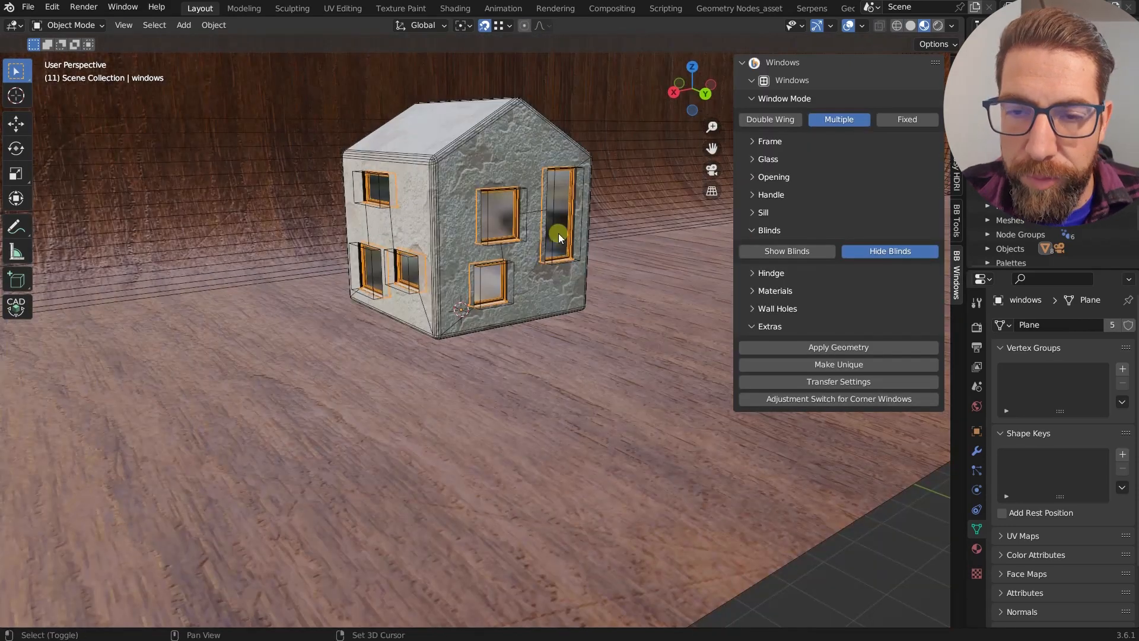
{"action": "key", "text": "shift+d"}
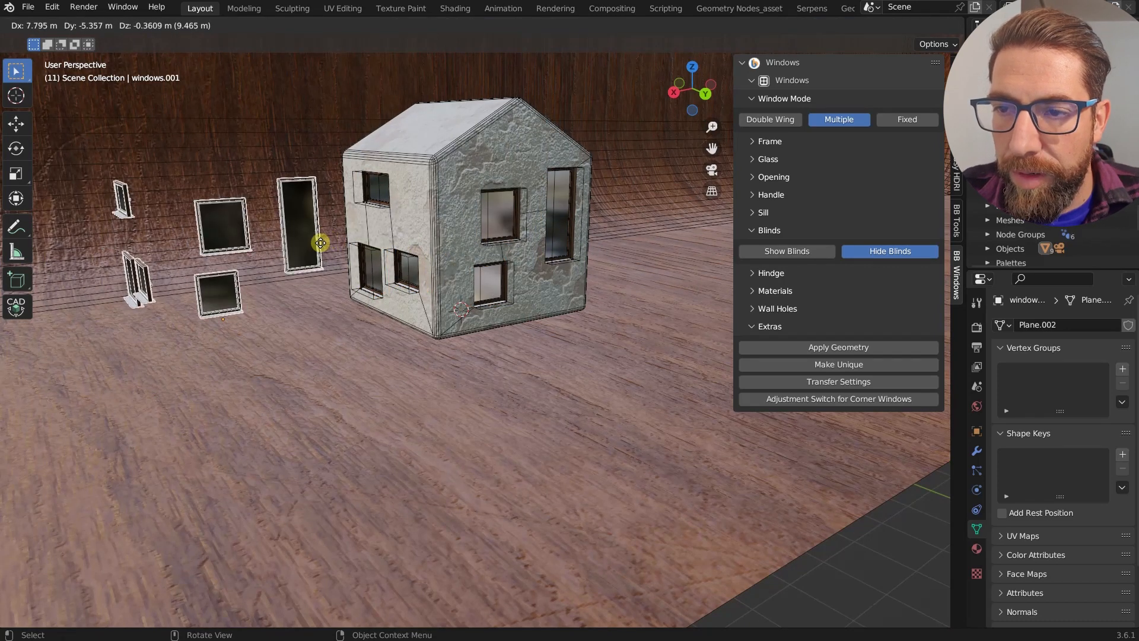
{"action": "left_click", "coordinate": [320, 243]}
Set the frame depth to 0.11 m and the outer frame thickness to 0.29 m on the house's windows.
{"action": "left_click", "coordinate": [565, 218]}
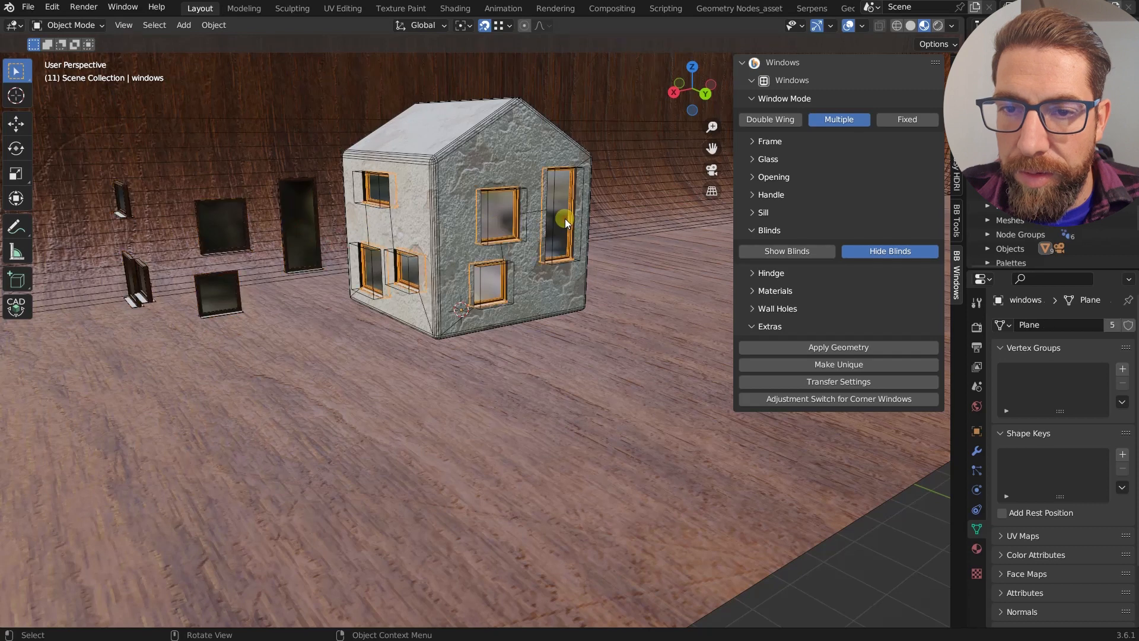
{"action": "left_click", "coordinate": [753, 141]}
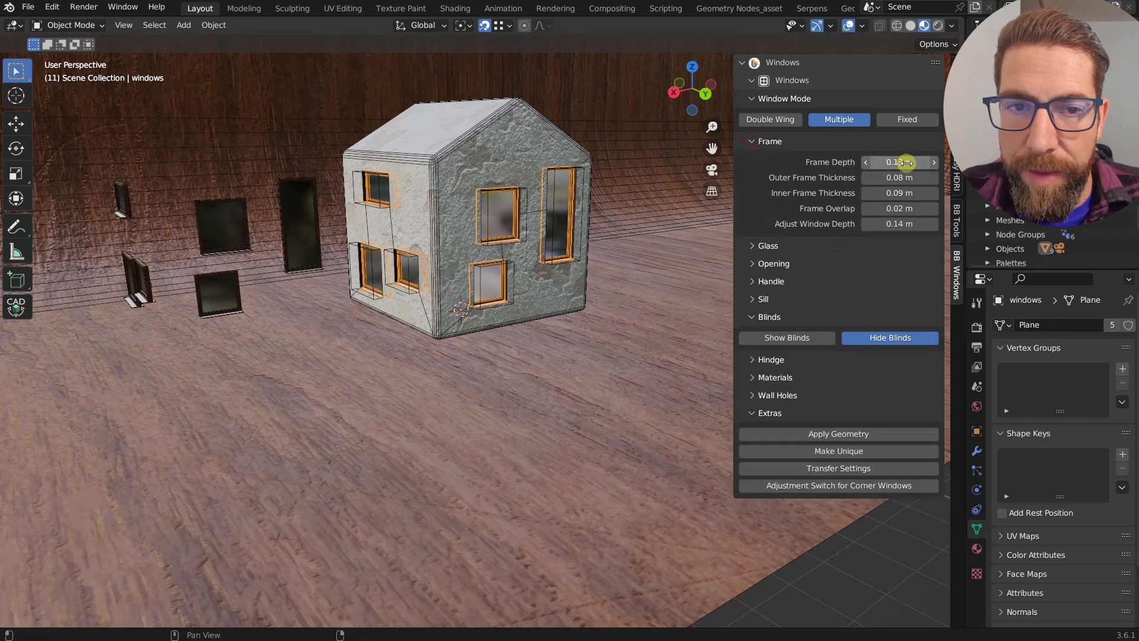
{"action": "left_click_drag", "start_coordinate": [911, 165], "coordinate": [908, 163]}
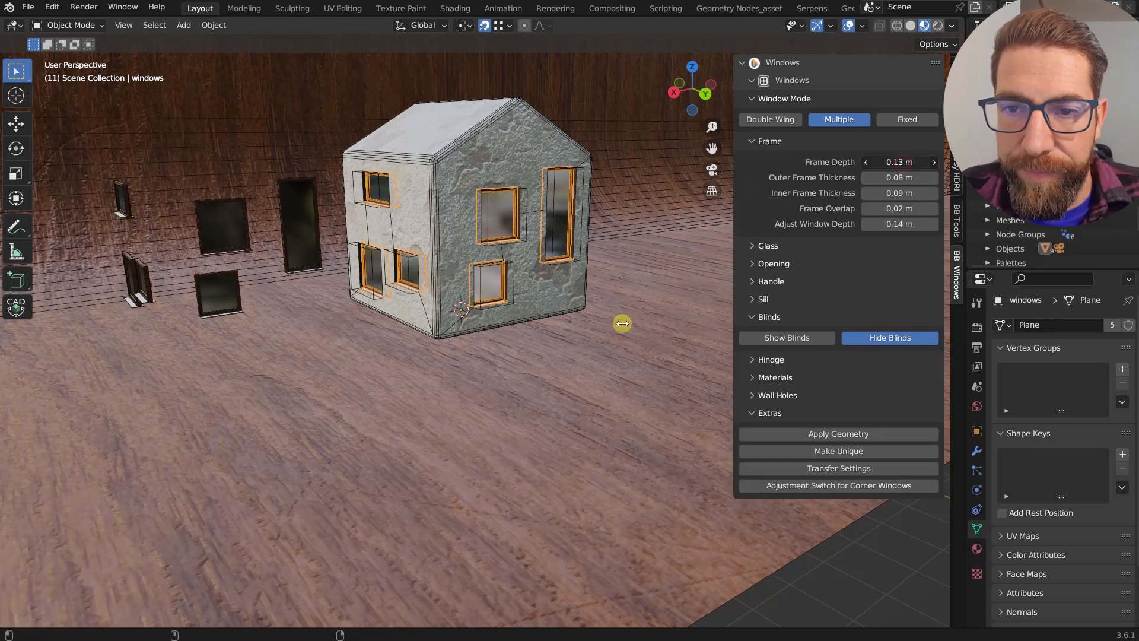
{"action": "mouse_move", "coordinate": [628, 324]}
{"action": "left_mouse_down"}
{"action": "mouse_move", "coordinate": [658, 323]}
{"action": "mouse_move", "coordinate": [617, 322]}
{"action": "left_mouse_up"}
{"action": "left_click_drag", "start_coordinate": [906, 179], "coordinate": [630, 333]}
{"action": "middle_click_drag", "start_coordinate": [168, 151], "coordinate": [230, 222]}
{"action": "scroll", "coordinate": [234, 222], "scroll_direction": "up", "scroll_amount": 4}
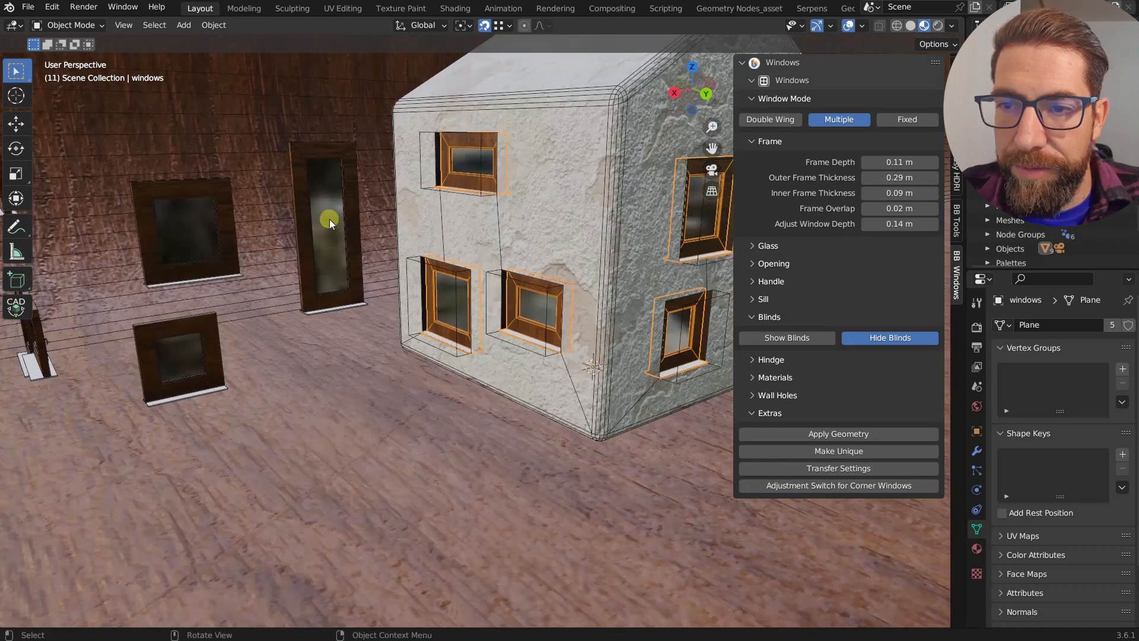
Make the duplicated windows beside the house unique so their settings are independent.
{"action": "left_click", "coordinate": [330, 219]}
{"action": "scroll", "coordinate": [329, 219], "scroll_direction": "down", "scroll_amount": 3}
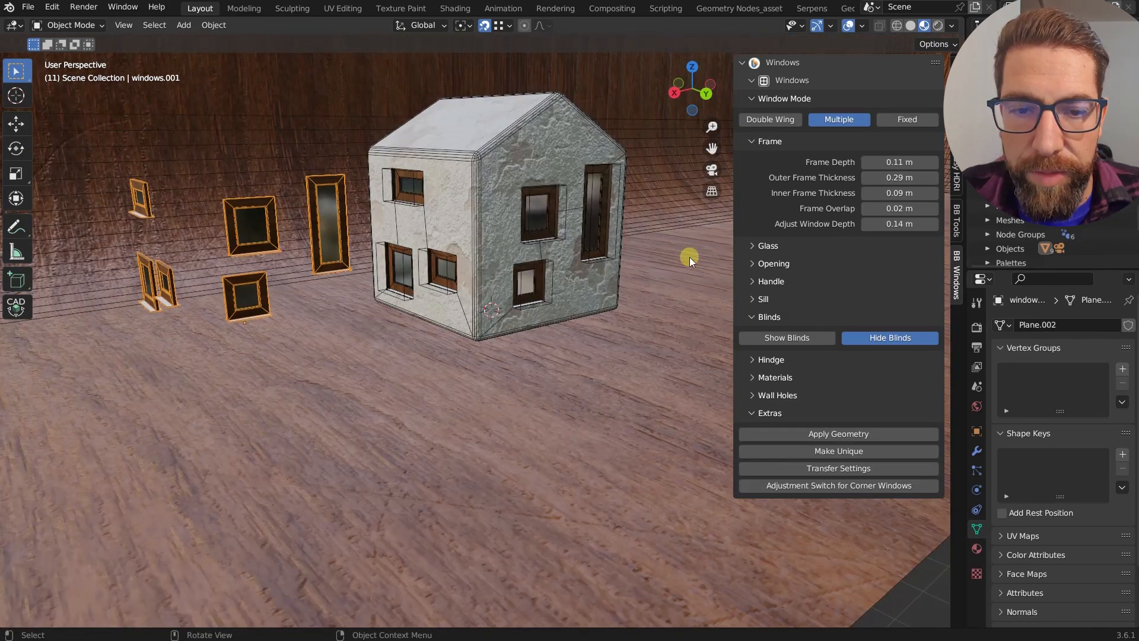
{"action": "left_click", "coordinate": [857, 453]}
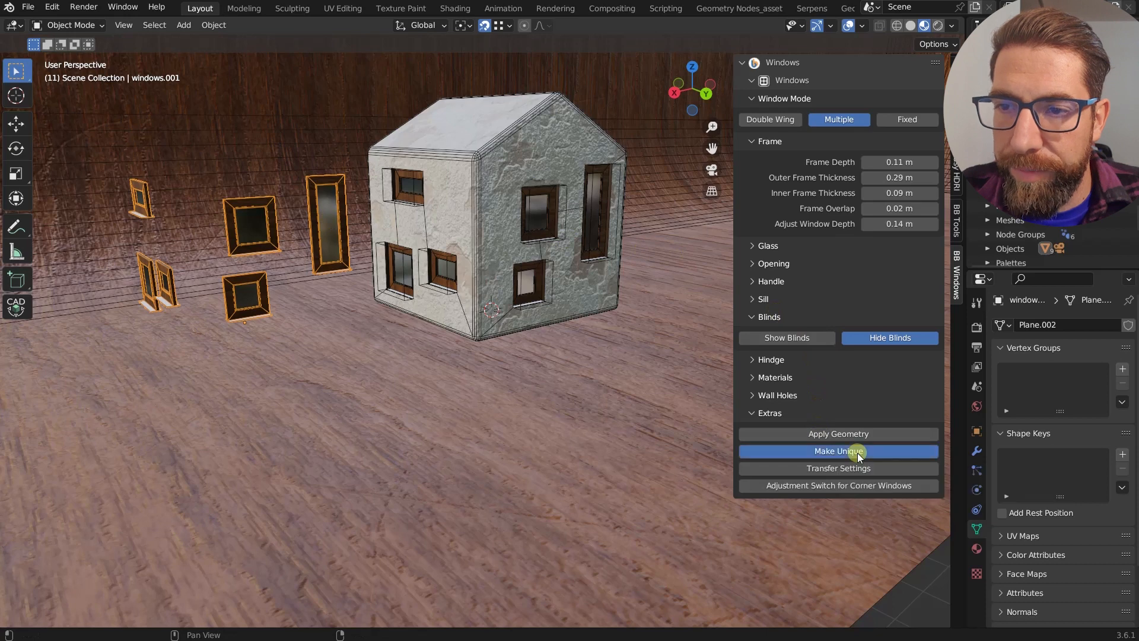
Reduce the outer frame thickness of the house's windows and set the duplicated windows' outer frame thickness to 0.38 m.
{"action": "left_click", "coordinate": [605, 210]}
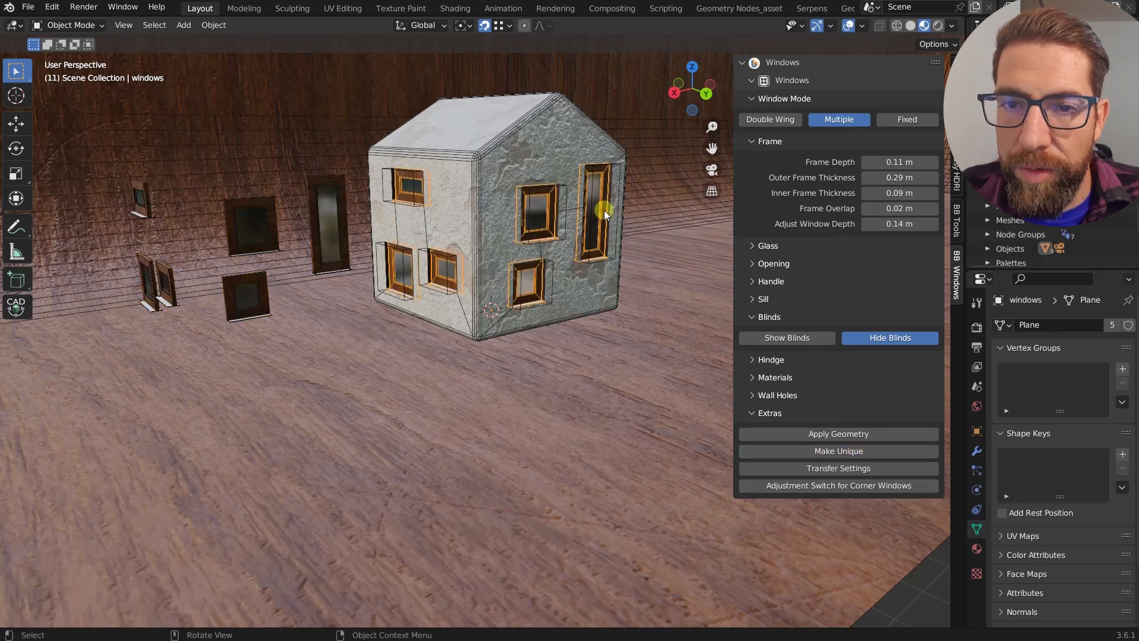
{"action": "left_click_drag", "start_coordinate": [893, 181], "coordinate": [611, 333]}
{"action": "left_click", "coordinate": [338, 214]}
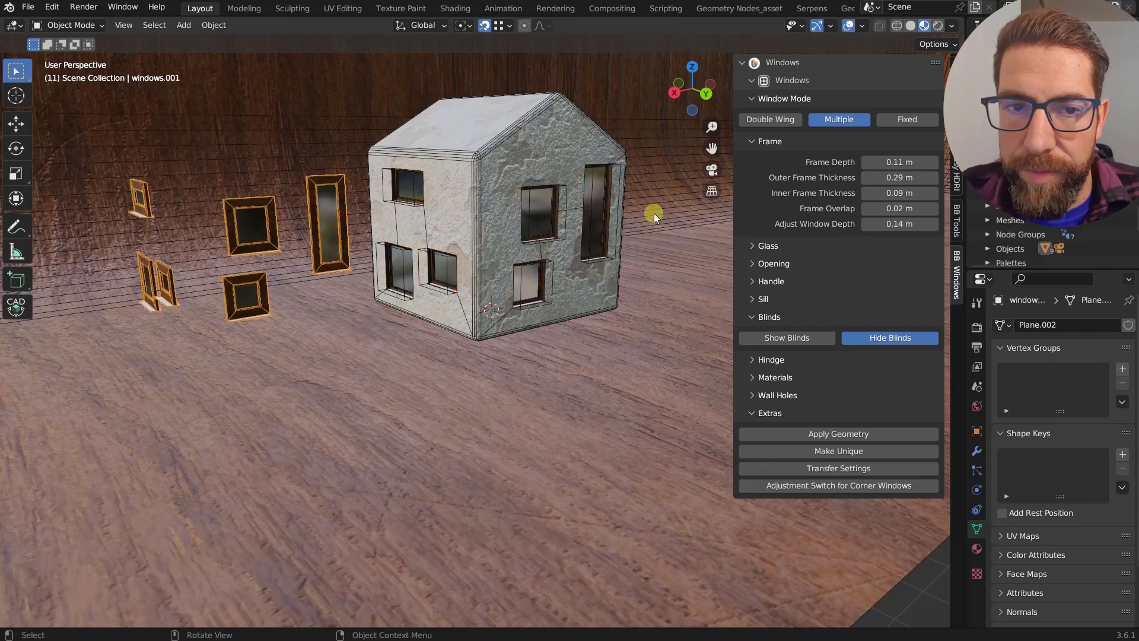
{"action": "left_click_drag", "start_coordinate": [880, 183], "coordinate": [617, 339]}
{"action": "middle_click_drag", "start_coordinate": [578, 237], "coordinate": [633, 206]}
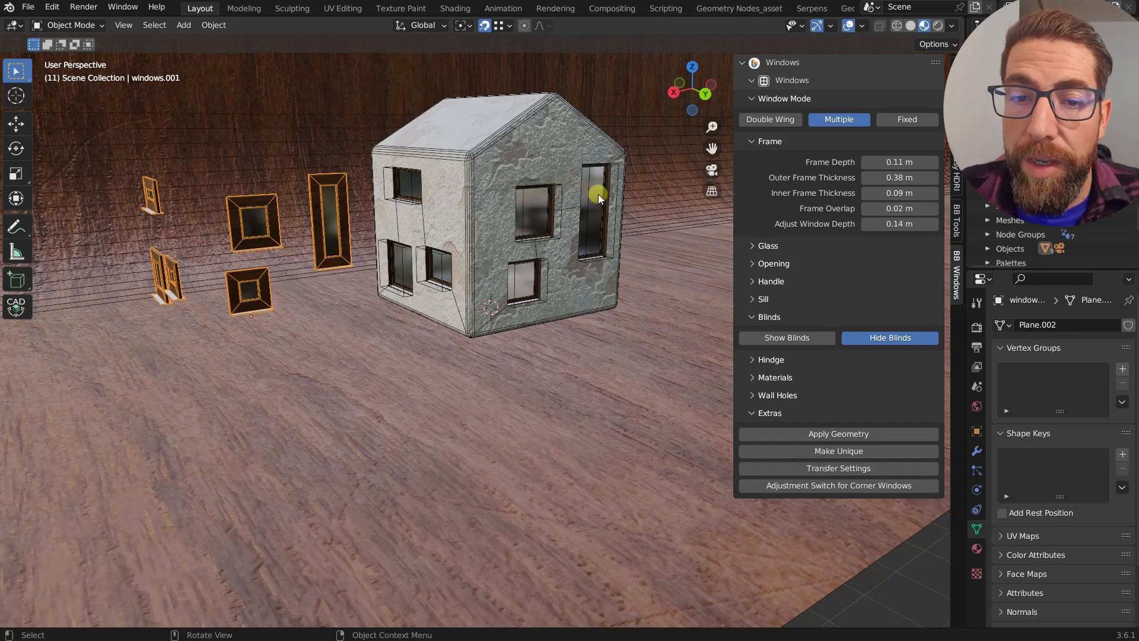
Transfer the settings of the house's windows to the duplicated windows beside the house.
{"action": "left_click", "coordinate": [866, 469]}
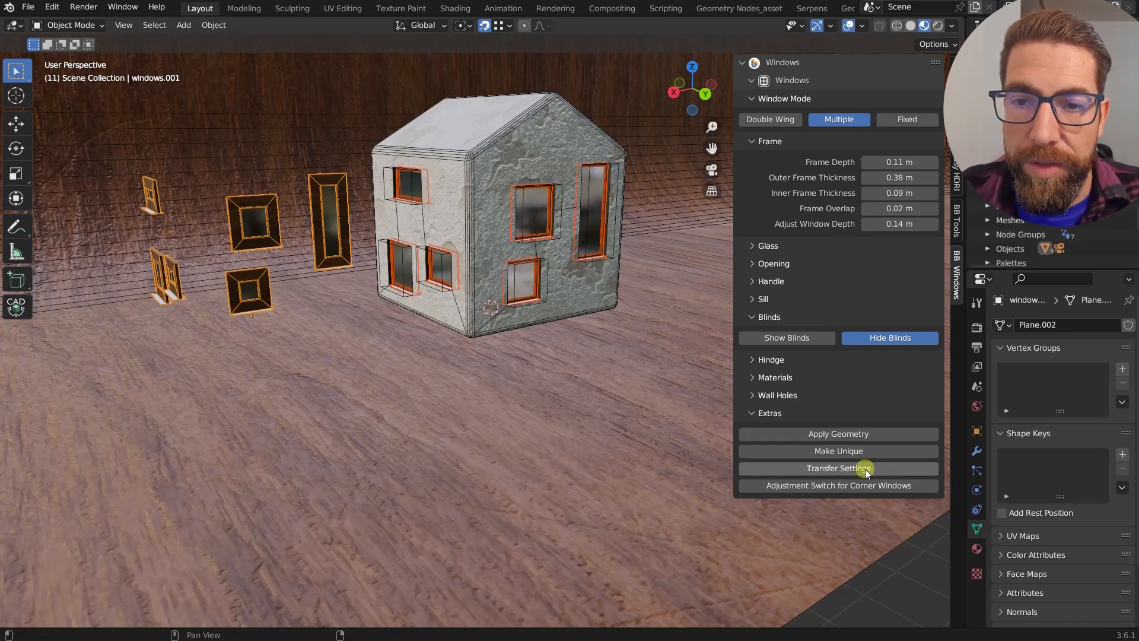
{"action": "left_click", "coordinate": [345, 204]}
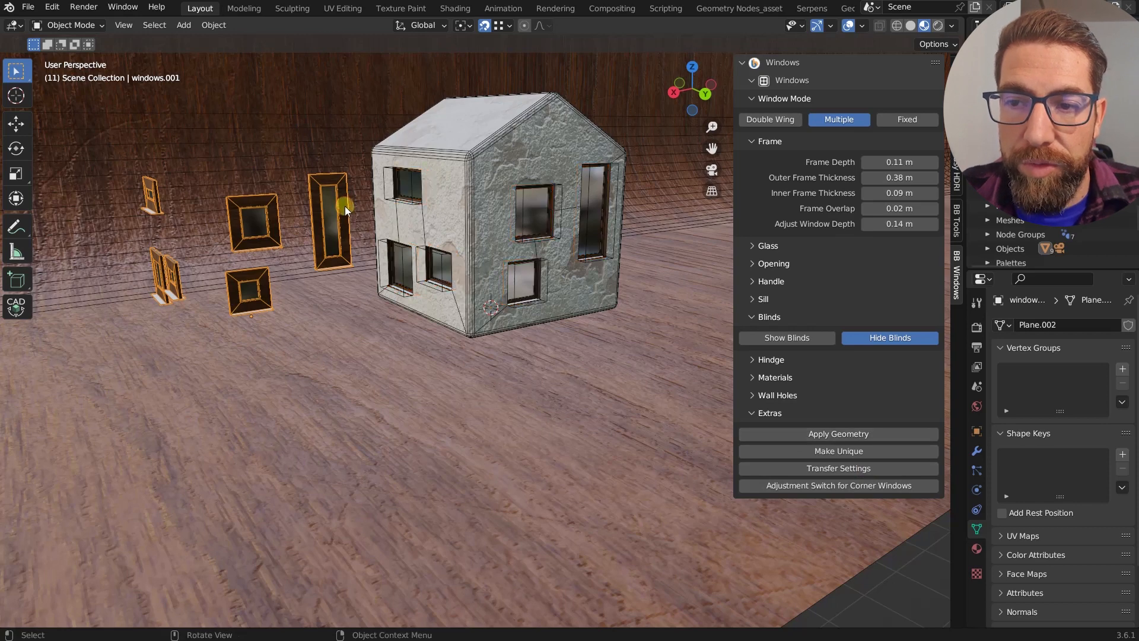
{"action": "left_click", "coordinate": [344, 205]}
{"action": "left_click", "coordinate": [509, 222]}
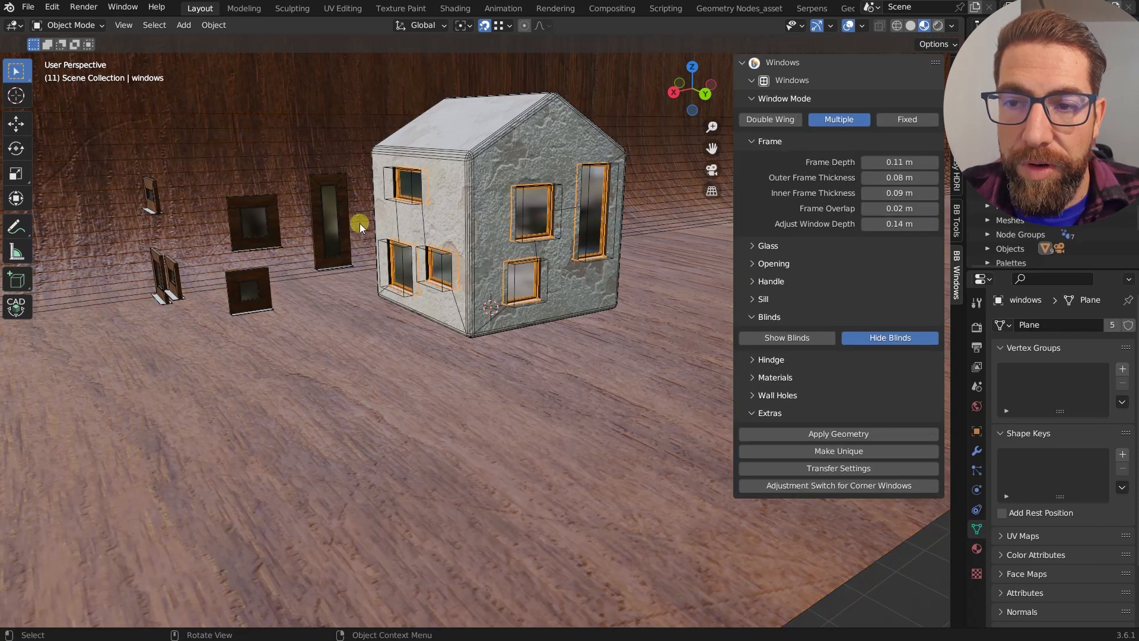
{"action": "left_click", "coordinate": [345, 222]}
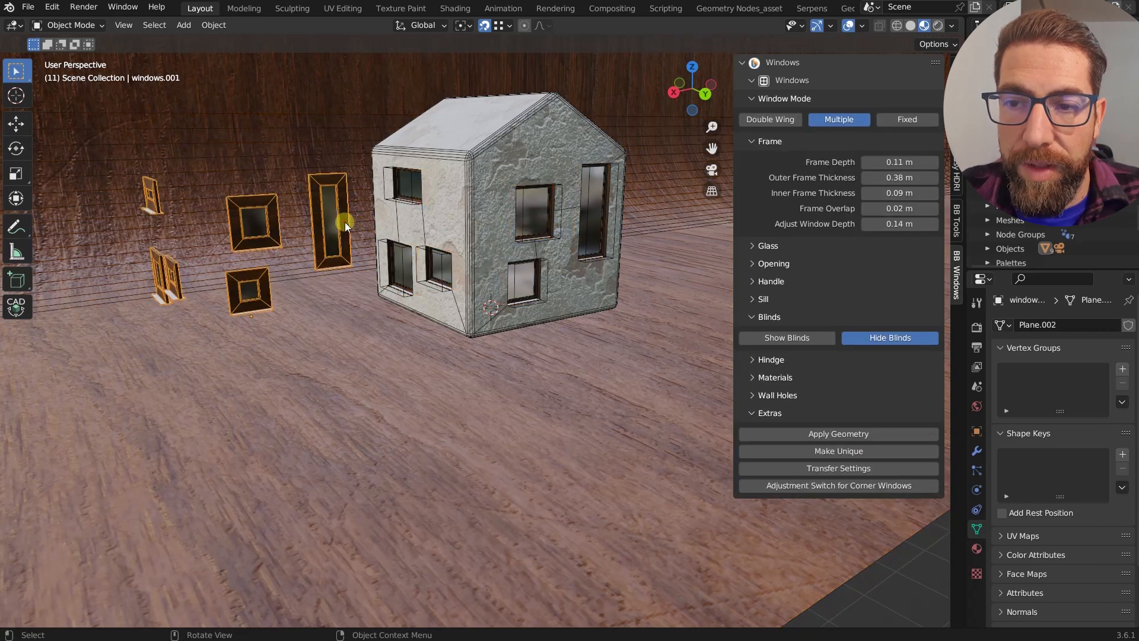
{"action": "left_click", "coordinate": [536, 212], "text": "shift"}
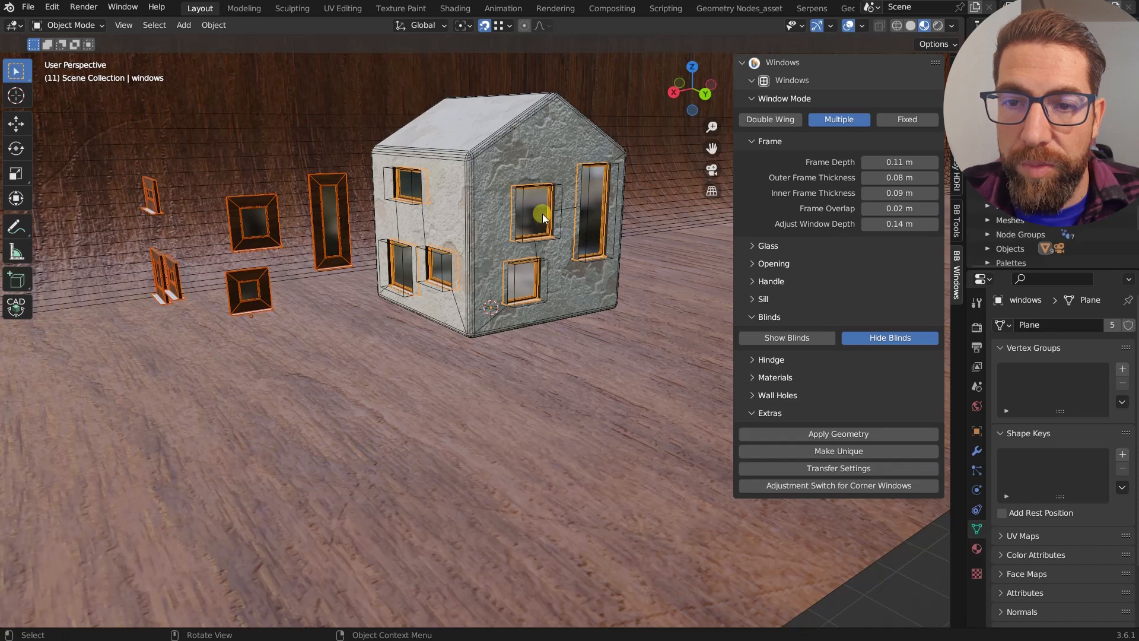
{"action": "left_click", "coordinate": [842, 469]}
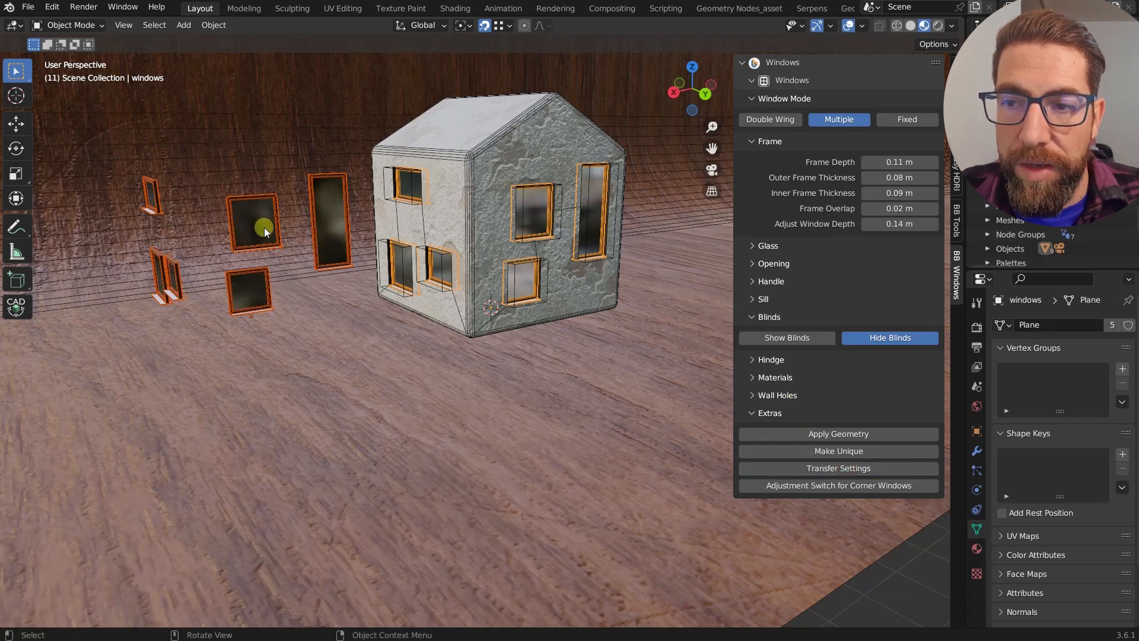
{"action": "mouse_move", "coordinate": [265, 227]}
{"action": "middle_mouse_down"}
{"action": "mouse_move", "coordinate": [301, 226]}
{"action": "mouse_move", "coordinate": [259, 226]}
{"action": "middle_mouse_up"}
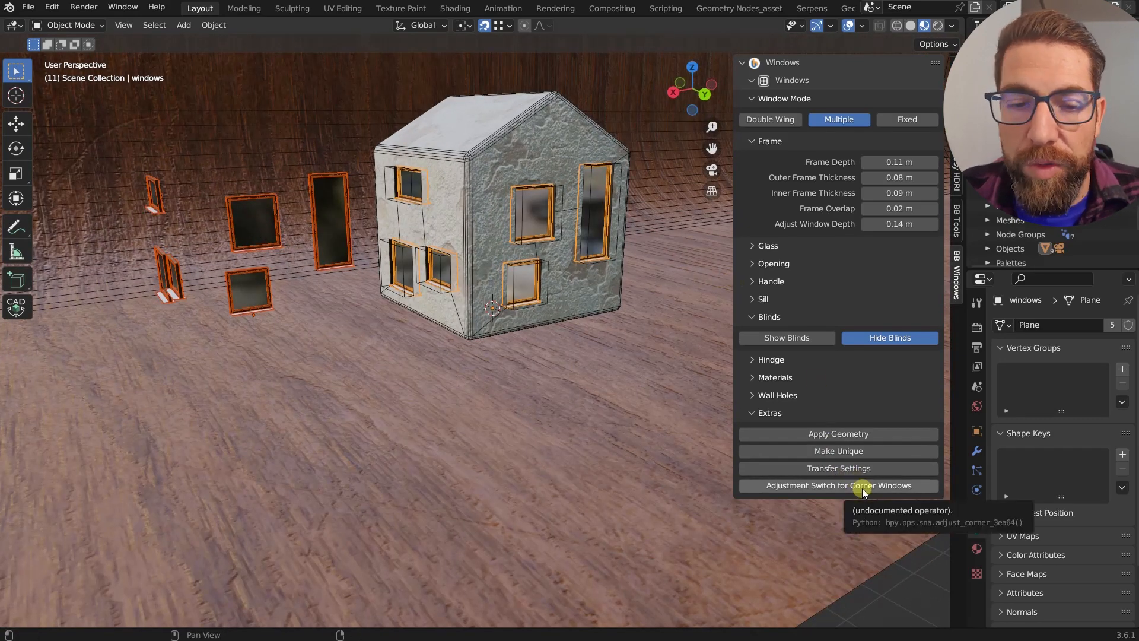
Extrude the vertical edge farthest from the house on the tall duplicated window about 0.91 m along the global Y axis, forming a corner window.
{"action": "mouse_move", "coordinate": [346, 198]}
{"action": "middle_mouse_down"}
{"action": "mouse_move", "coordinate": [328, 196]}
{"action": "mouse_move", "coordinate": [353, 199]}
{"action": "middle_mouse_up"}
{"action": "scroll", "coordinate": [327, 196], "scroll_direction": "up", "scroll_amount": 3}
{"action": "left_click", "coordinate": [354, 199]}
{"action": "key", "text": "Tab"}
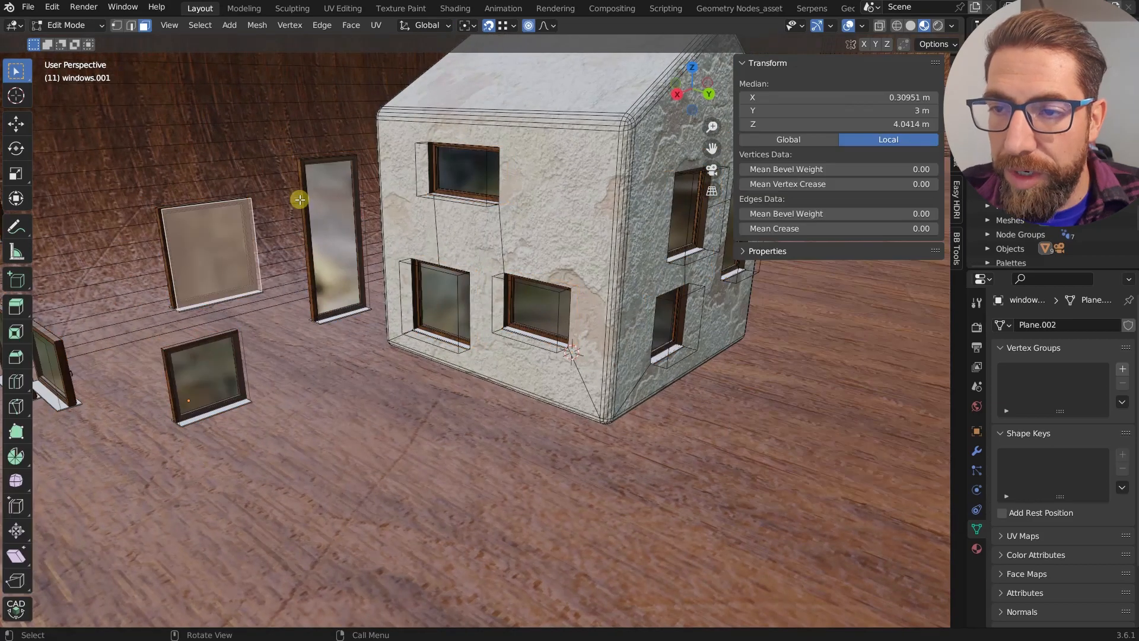
{"action": "left_click", "coordinate": [300, 199]}
{"action": "key", "text": "2"}
{"action": "left_click", "coordinate": [300, 200]}
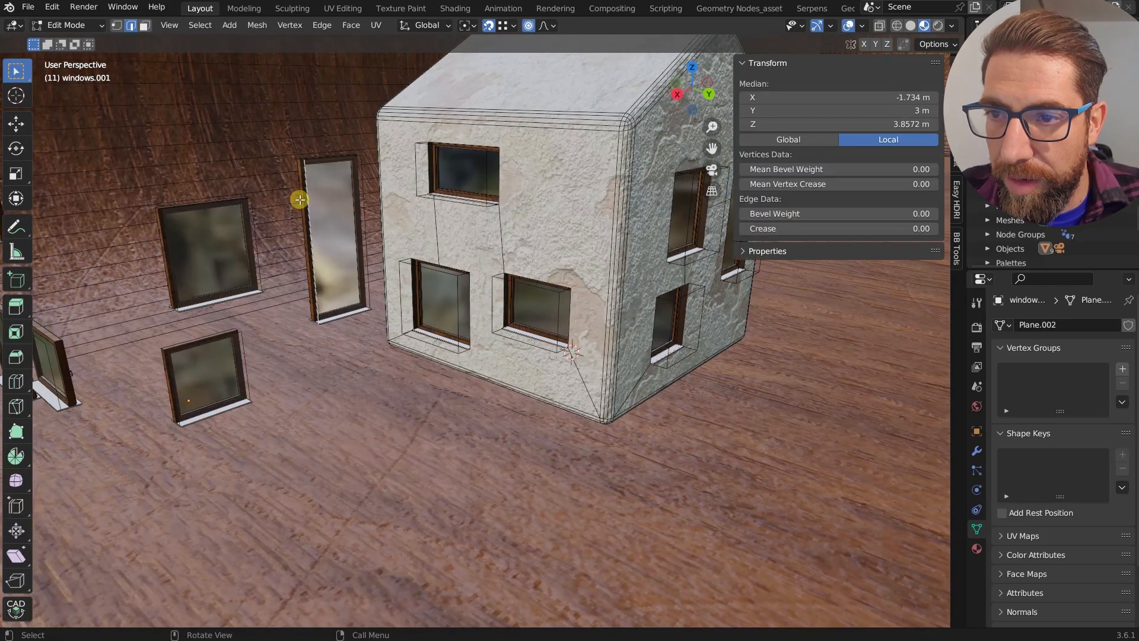
{"action": "mouse_move", "coordinate": [301, 177]}
{"action": "middle_mouse_down"}
{"action": "mouse_move", "coordinate": [328, 196]}
{"action": "mouse_move", "coordinate": [297, 164]}
{"action": "middle_mouse_up"}
{"action": "scroll", "coordinate": [293, 164], "scroll_direction": "up", "scroll_amount": 8}
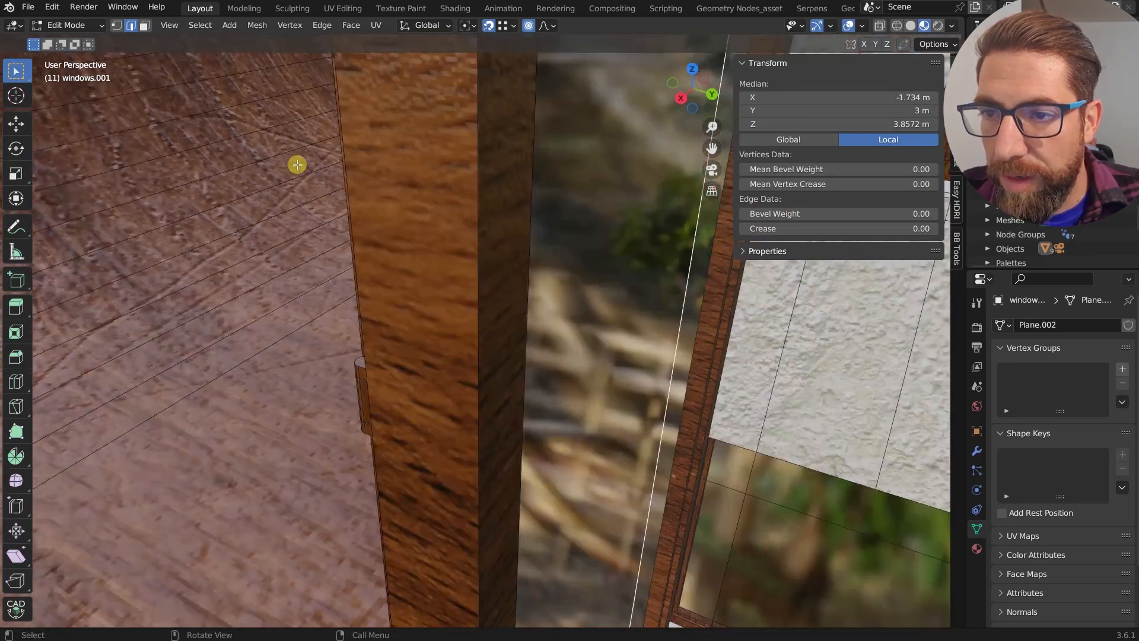
{"action": "scroll", "coordinate": [297, 165], "scroll_direction": "down", "scroll_amount": 8}
{"action": "scroll", "coordinate": [308, 158], "scroll_direction": "up", "scroll_amount": 2}
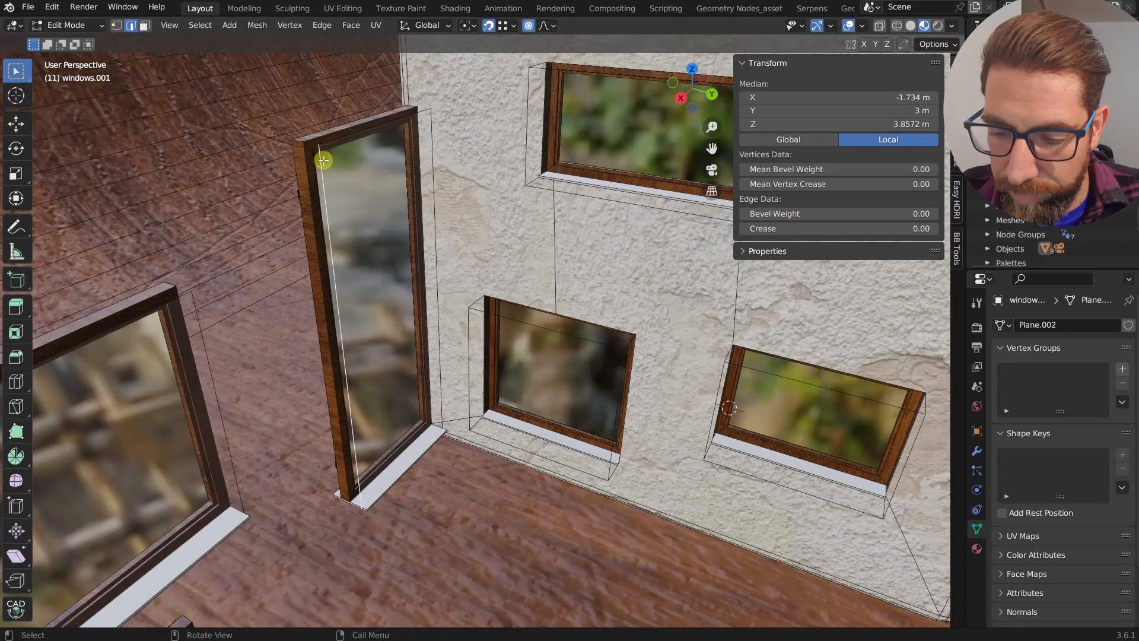
{"action": "key", "text": "g"}
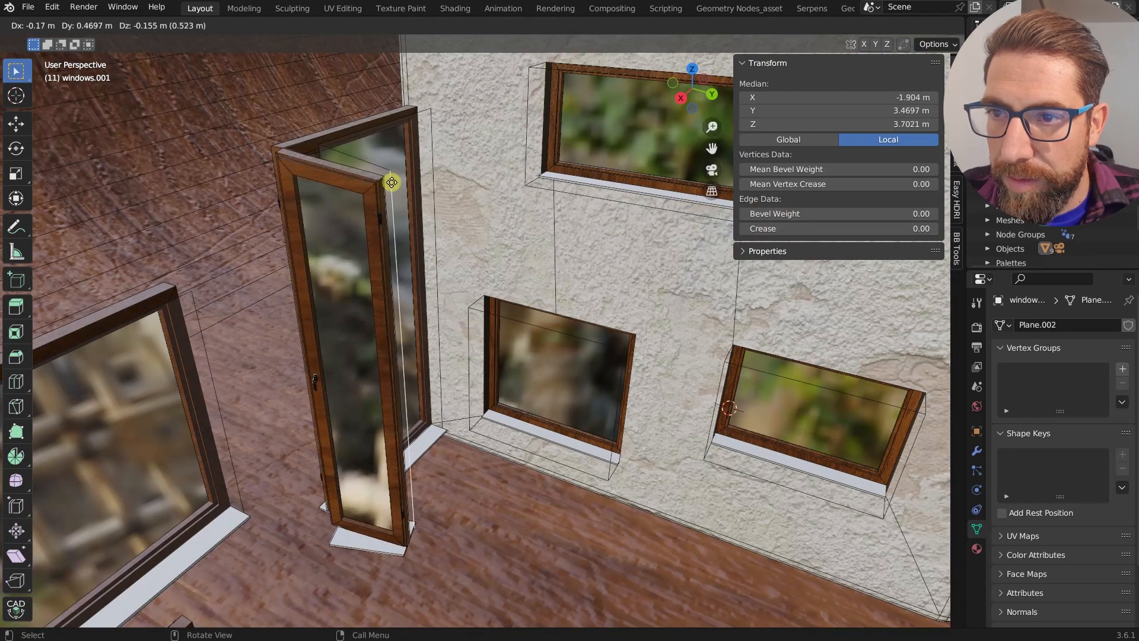
{"action": "key", "text": "y"}
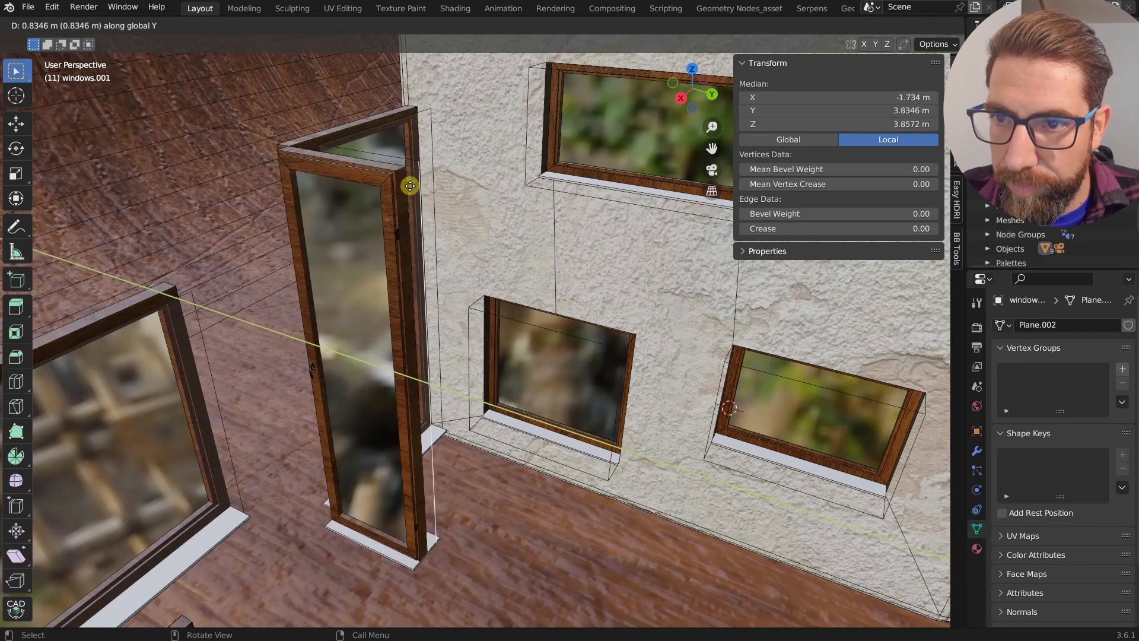
{"action": "left_click", "coordinate": [418, 186]}
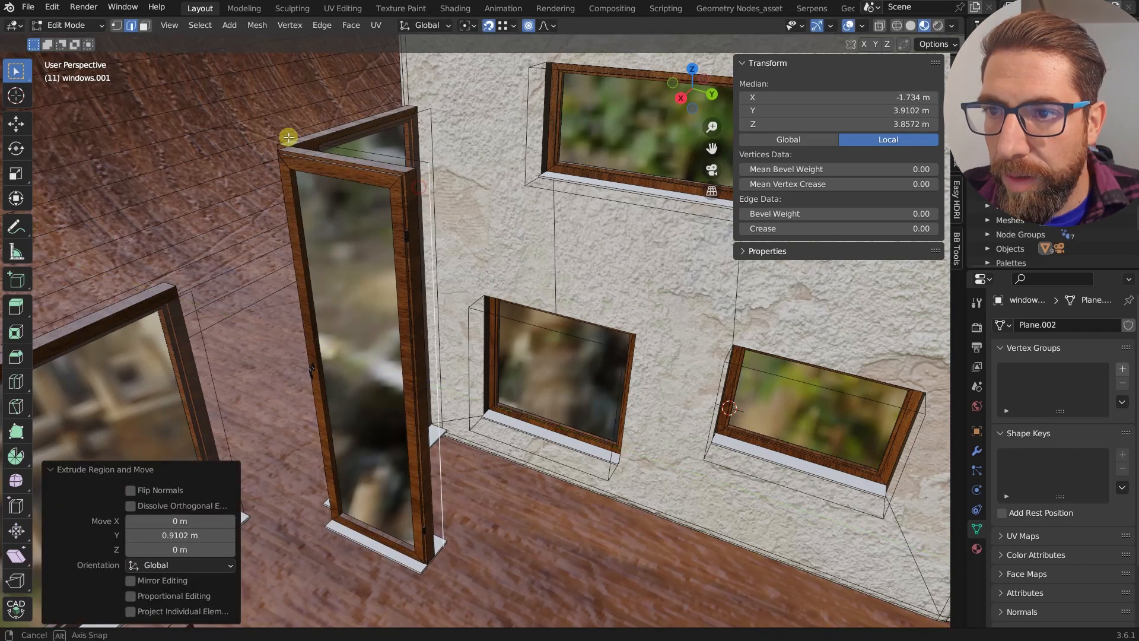
{"action": "middle_click_drag", "start_coordinate": [288, 137], "coordinate": [433, 308]}
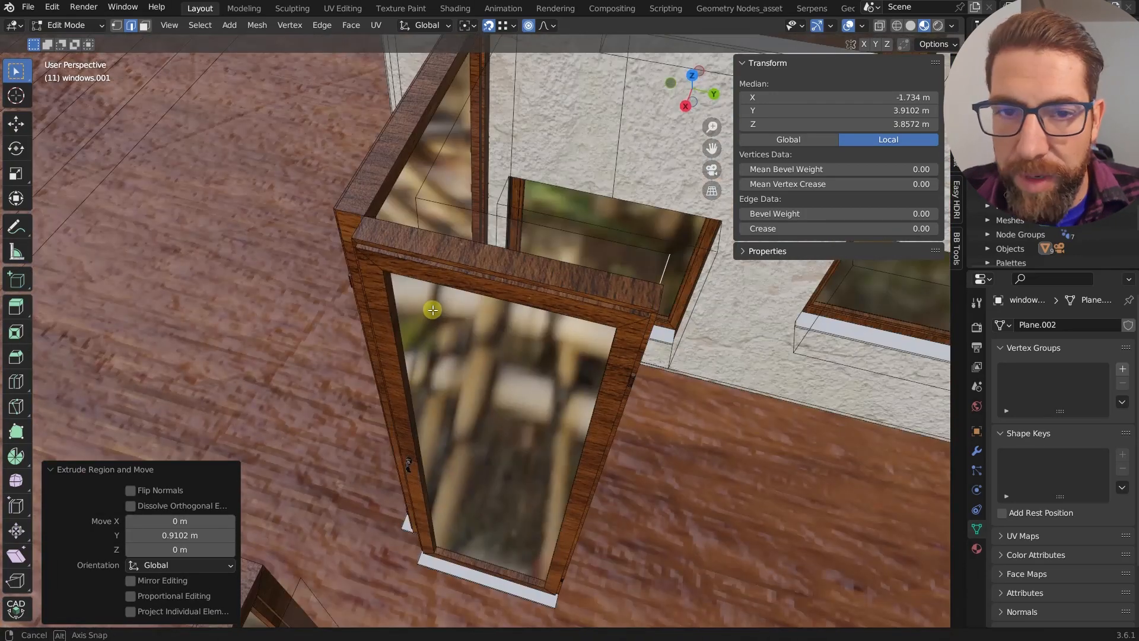
{"action": "key", "text": "Tab"}
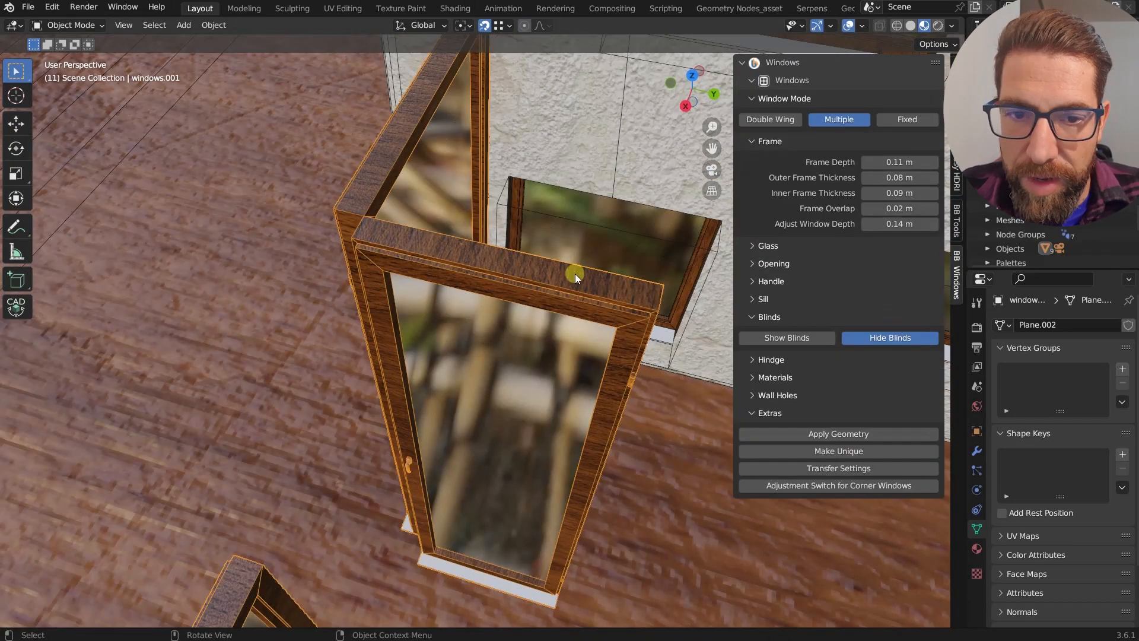
Toggle the corner window adjustment on and off for the duplicated windows, comparing the corner joint from both sides.
{"action": "left_click", "coordinate": [863, 486]}
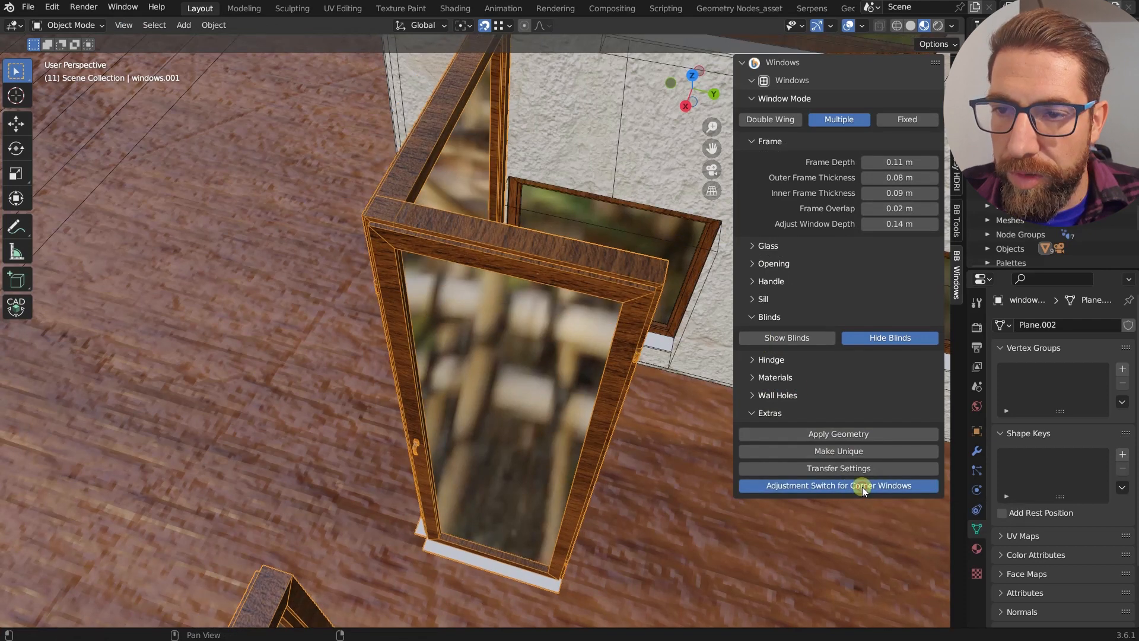
{"action": "left_click", "coordinate": [863, 485]}
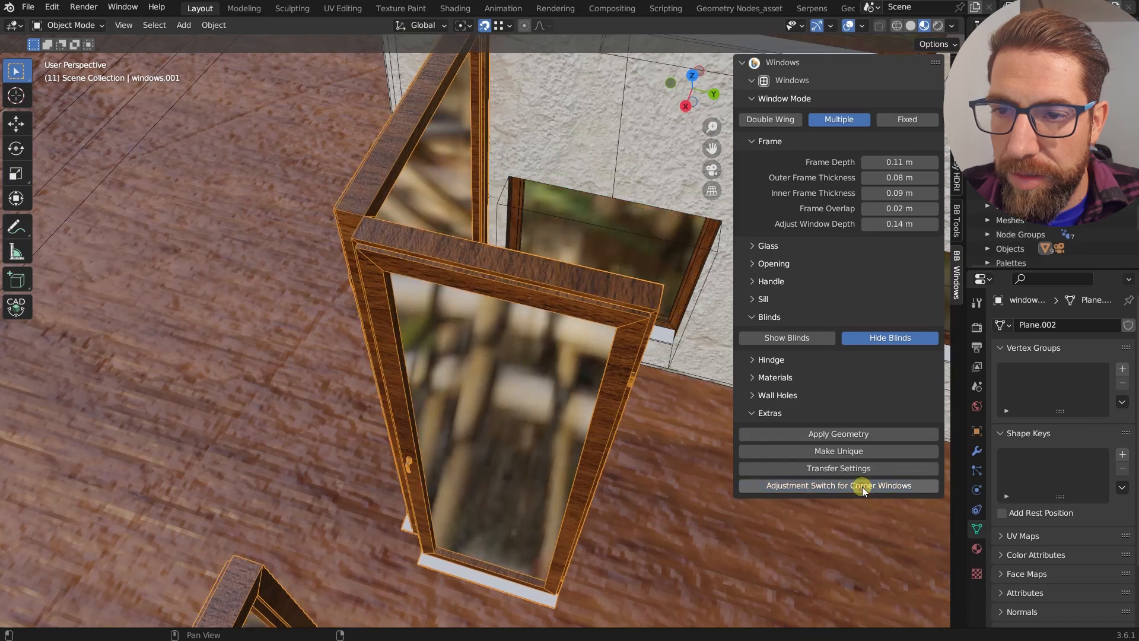
{"action": "middle_click_drag", "start_coordinate": [717, 422], "coordinate": [533, 304]}
{"action": "scroll", "coordinate": [582, 334], "scroll_direction": "up", "scroll_amount": 3}
{"action": "middle_click_drag", "start_coordinate": [477, 214], "coordinate": [781, 227]}
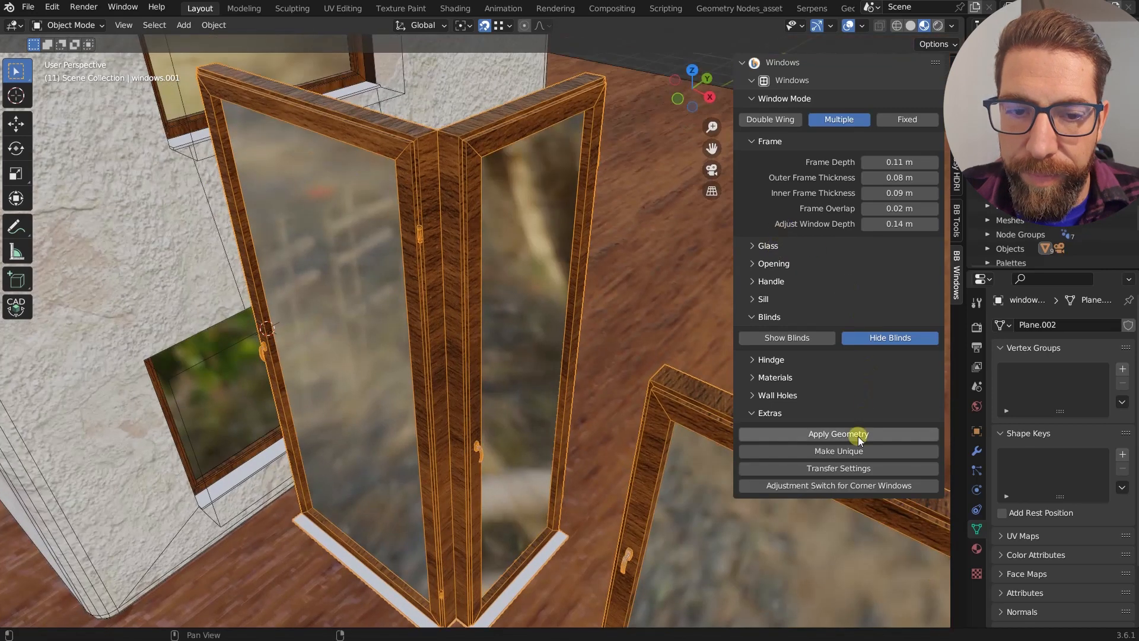
{"action": "left_click", "coordinate": [851, 485]}
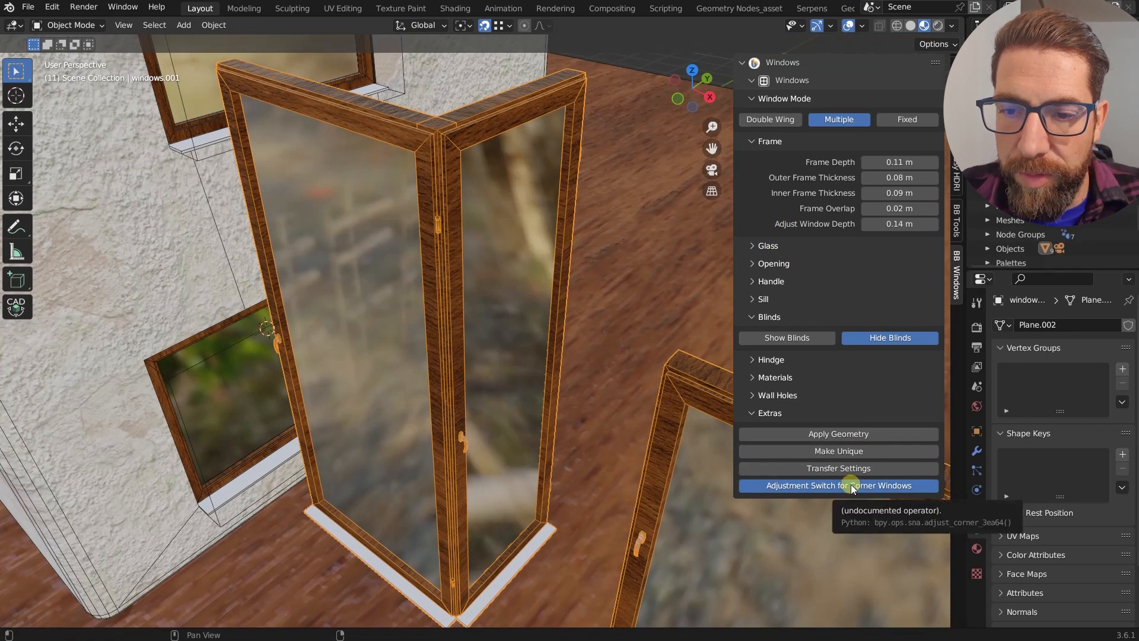
{"action": "left_click", "coordinate": [851, 485]}
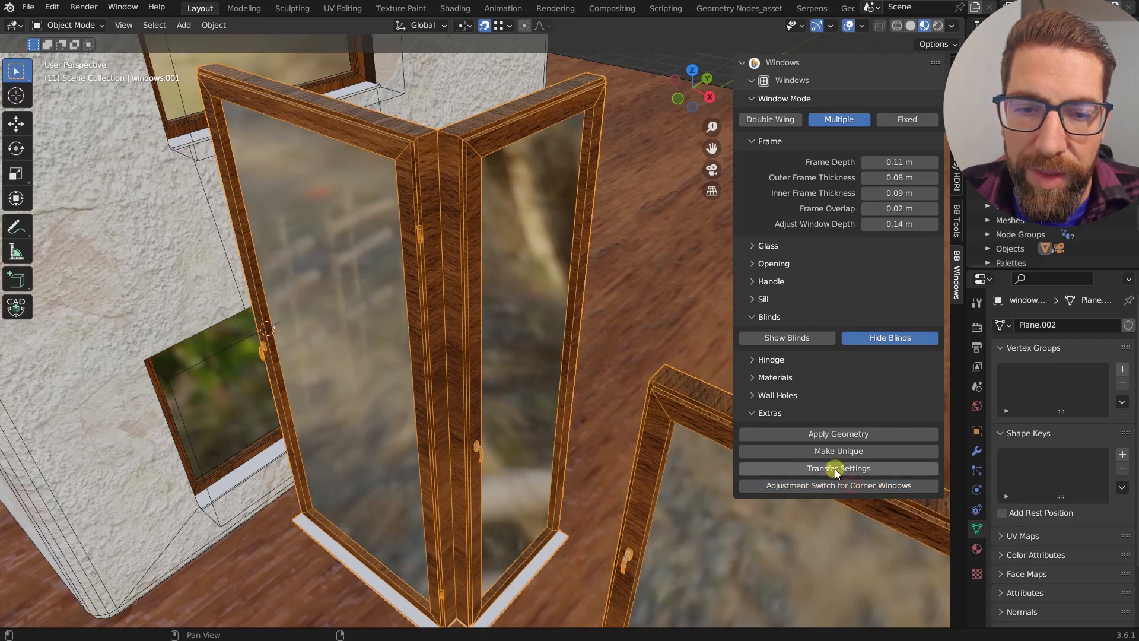
{"action": "scroll", "coordinate": [417, 267], "scroll_direction": "down", "scroll_amount": 4}
{"action": "scroll", "coordinate": [418, 268], "scroll_direction": "down", "scroll_amount": 5}
{"action": "middle_click_drag", "start_coordinate": [406, 243], "coordinate": [368, 226]}
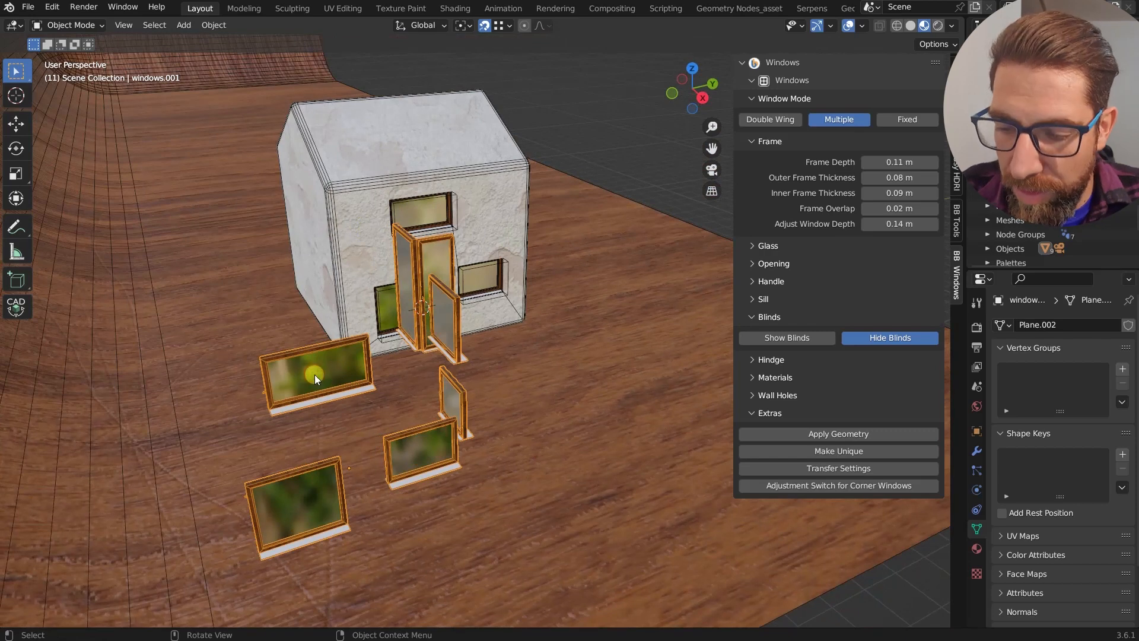
{"action": "key", "text": "Tab"}
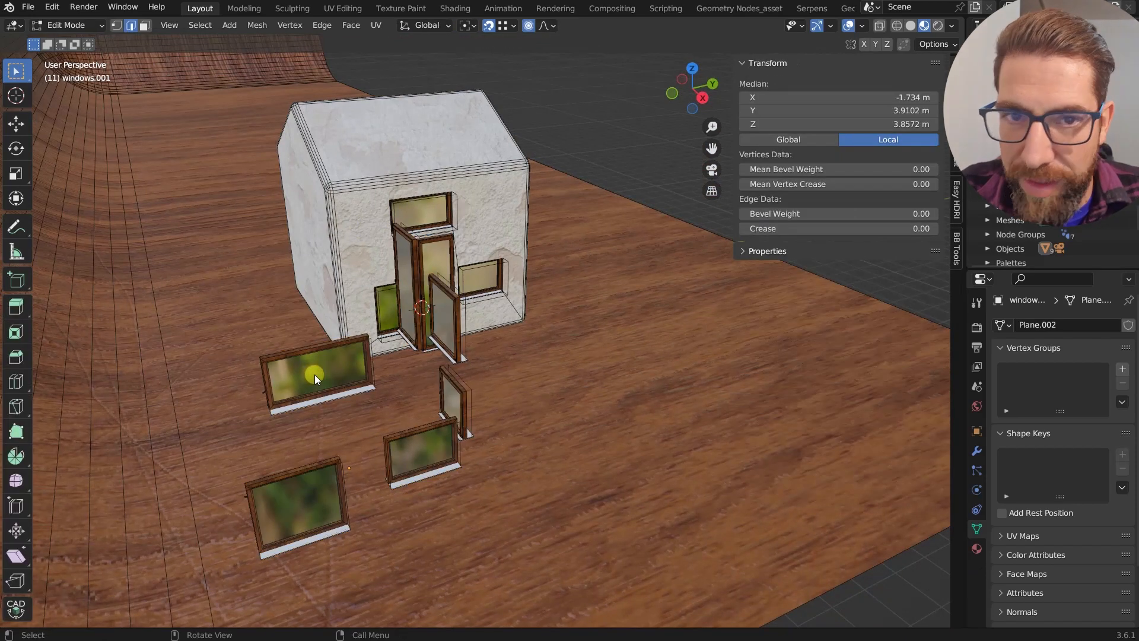
{"action": "left_click", "coordinate": [324, 349]}
{"action": "left_click", "coordinate": [326, 374]}
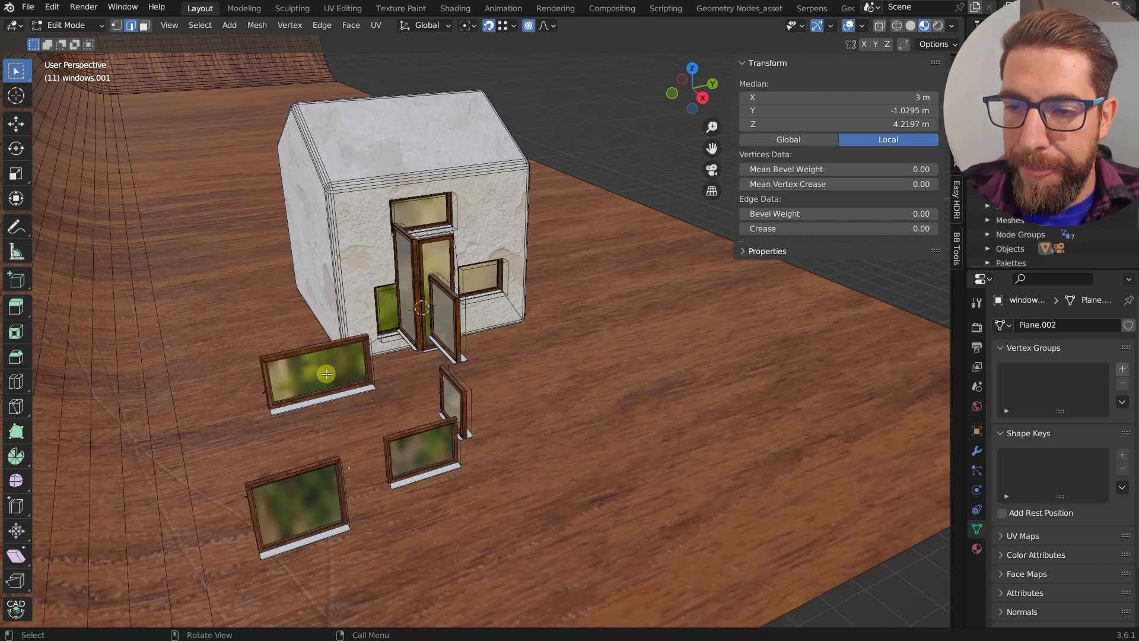
{"action": "key", "text": "Tab"}
Try the Fixed window mode on the duplicated windows, inspect their frames, and return them to Multiple mode.
{"action": "middle_click_drag", "start_coordinate": [420, 347], "coordinate": [331, 326]}
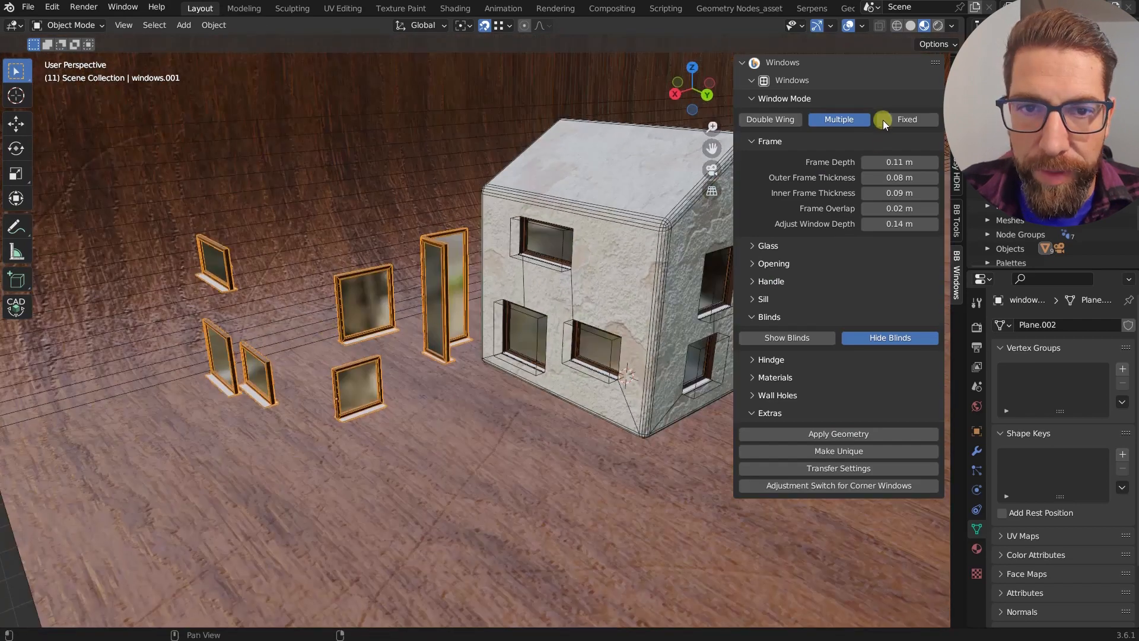
{"action": "left_click", "coordinate": [907, 118]}
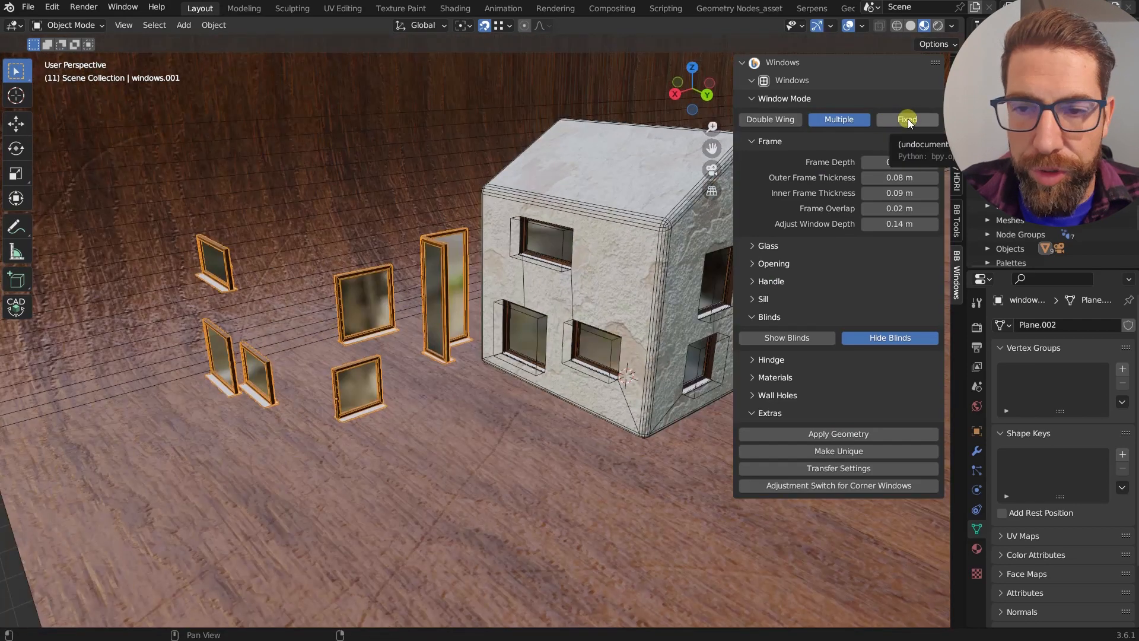
{"action": "middle_click_drag", "start_coordinate": [666, 268], "coordinate": [490, 298]}
{"action": "scroll", "coordinate": [490, 298], "scroll_direction": "down", "scroll_amount": 2}
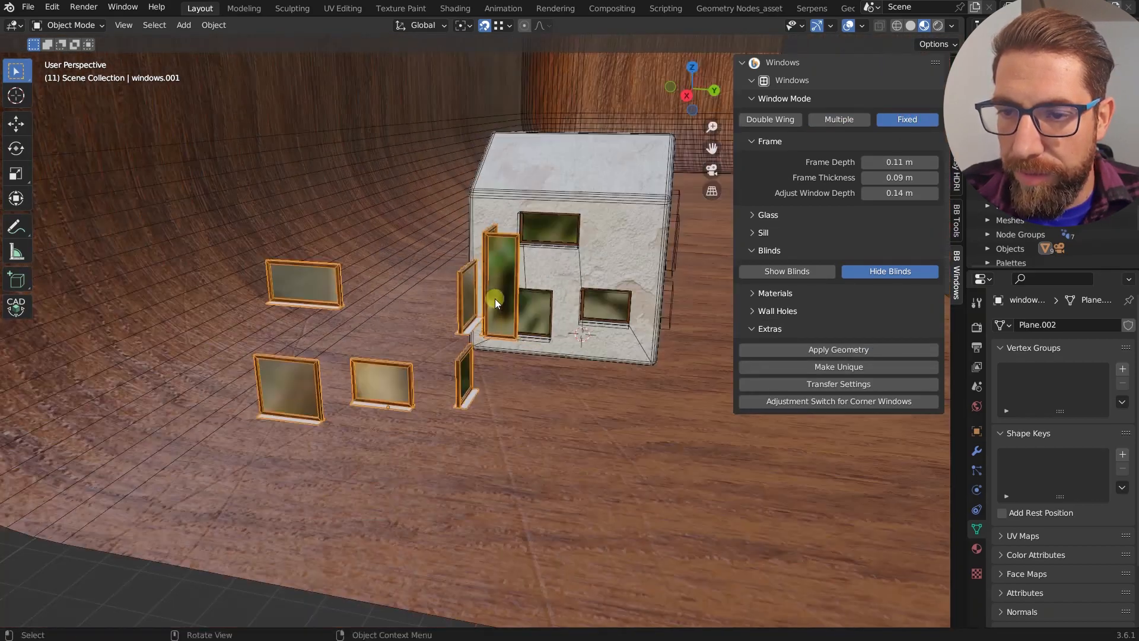
{"action": "scroll", "coordinate": [299, 313], "scroll_direction": "up", "scroll_amount": 4}
{"action": "middle_click_drag", "start_coordinate": [299, 313], "coordinate": [290, 290]}
{"action": "scroll", "coordinate": [289, 290], "scroll_direction": "down", "scroll_amount": 3}
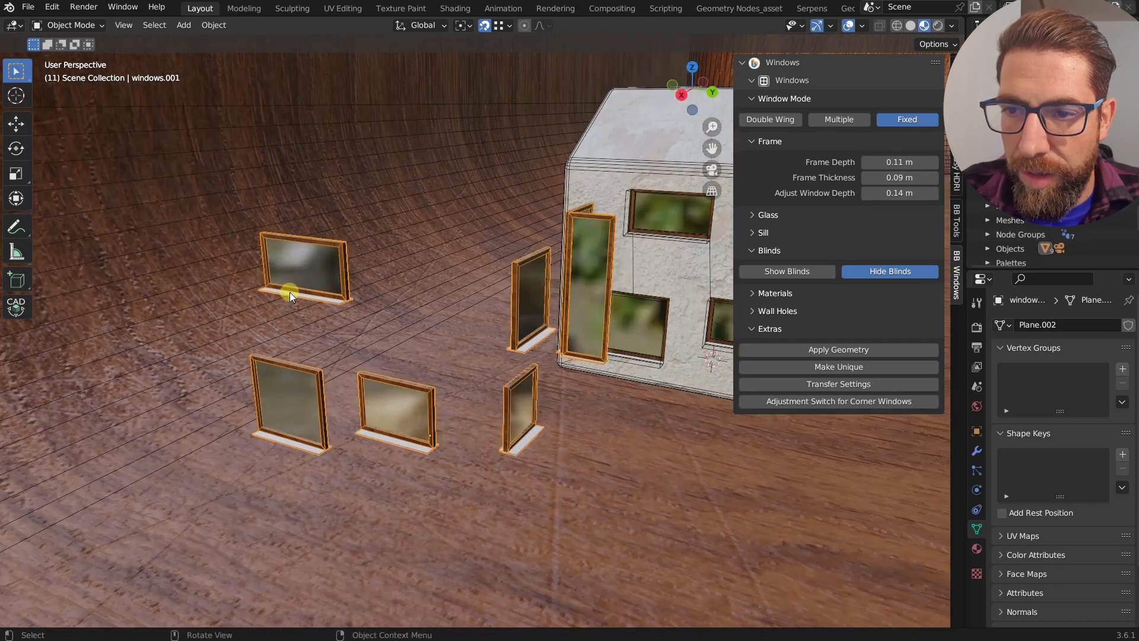
{"action": "left_click", "coordinate": [842, 118]}
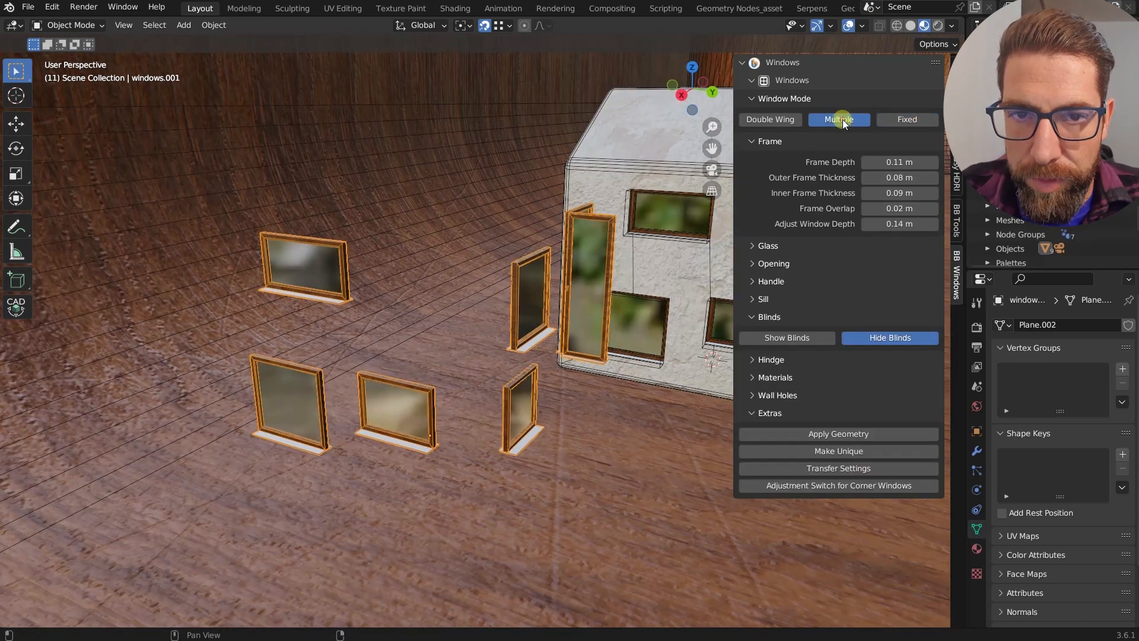
Try the Double Wing mode on the duplicated windows, read the text it generates, and return them to Multiple mode.
{"action": "left_click", "coordinate": [781, 119]}
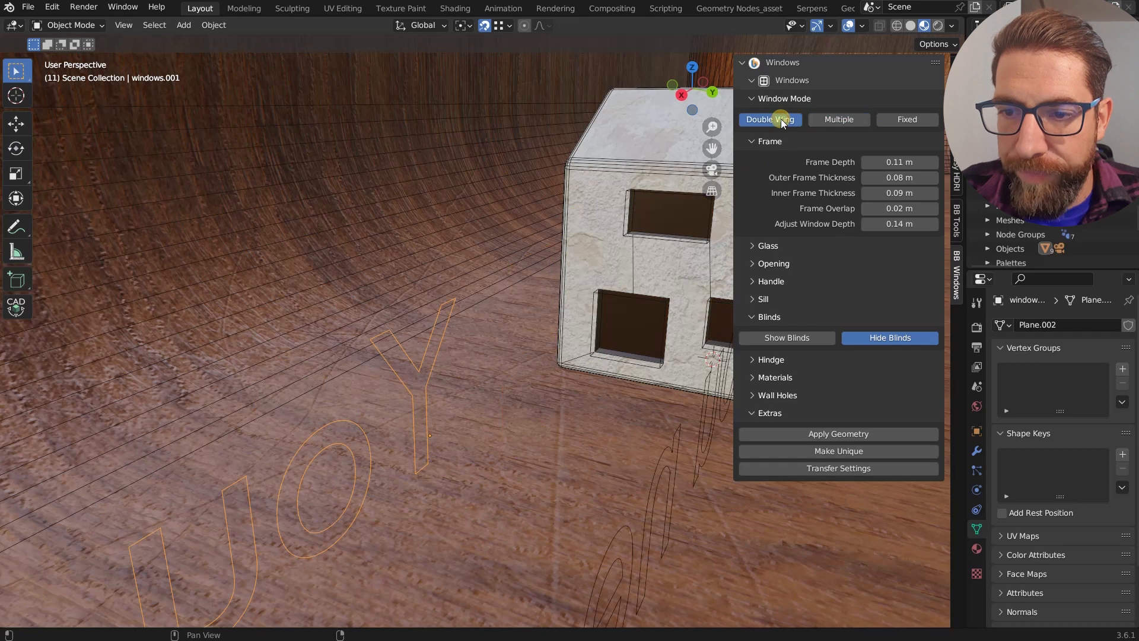
{"action": "scroll", "coordinate": [510, 215], "scroll_direction": "down", "scroll_amount": 8}
{"action": "scroll", "coordinate": [504, 226], "scroll_direction": "up", "scroll_amount": 4}
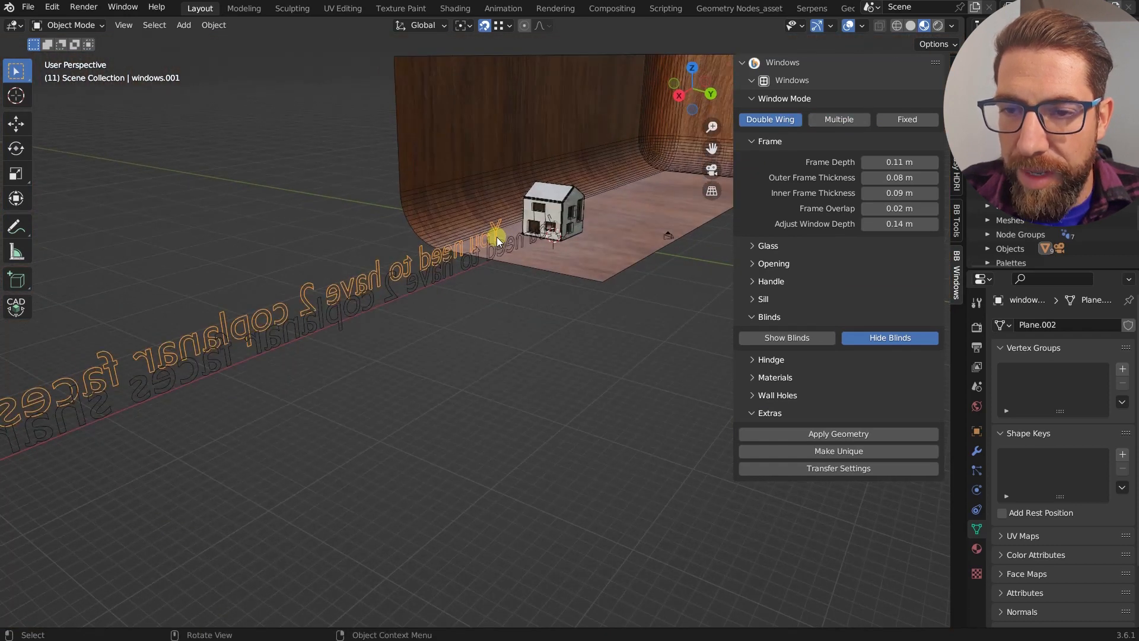
{"action": "middle_click_drag", "start_coordinate": [497, 237], "coordinate": [286, 304]}
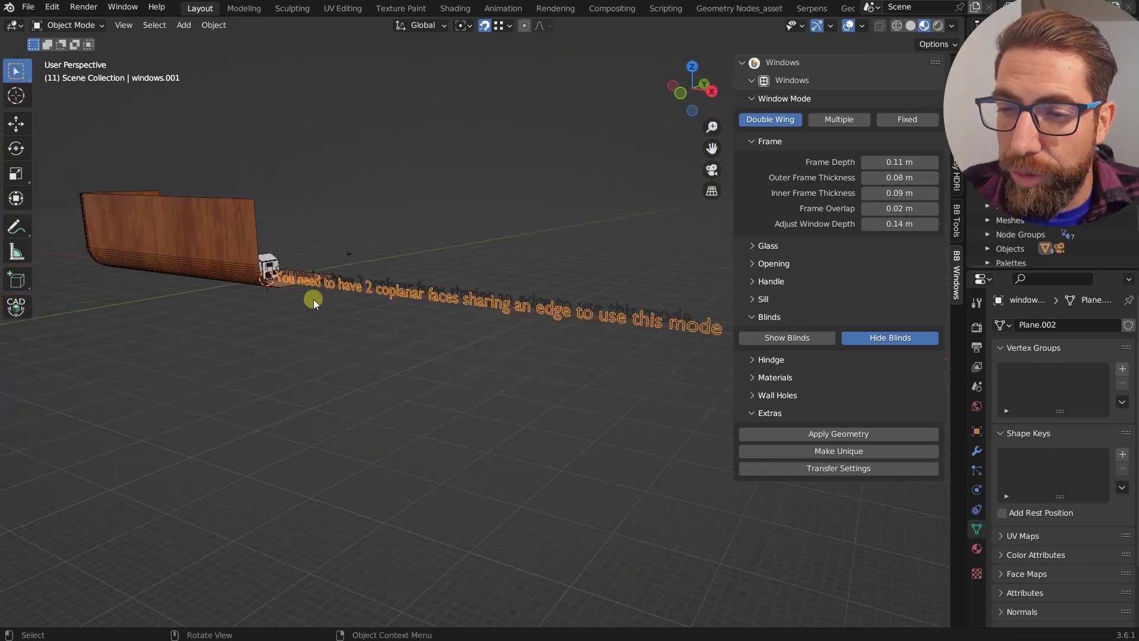
{"action": "scroll", "coordinate": [314, 299], "scroll_direction": "down", "scroll_amount": 1}
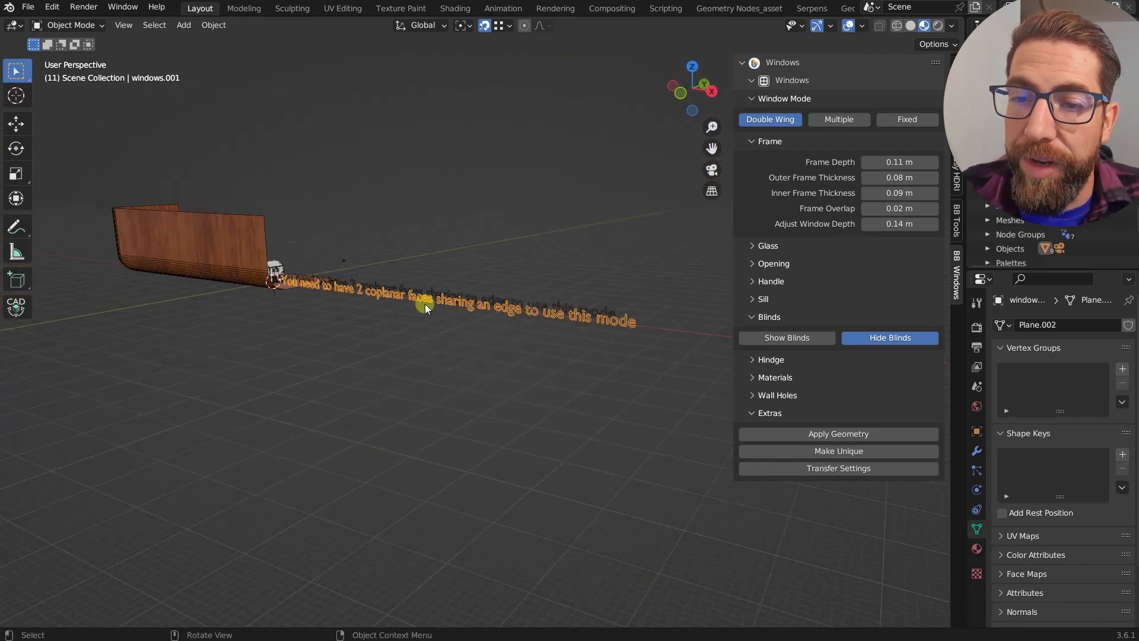
{"action": "middle_click_drag", "start_coordinate": [425, 304], "coordinate": [348, 318]}
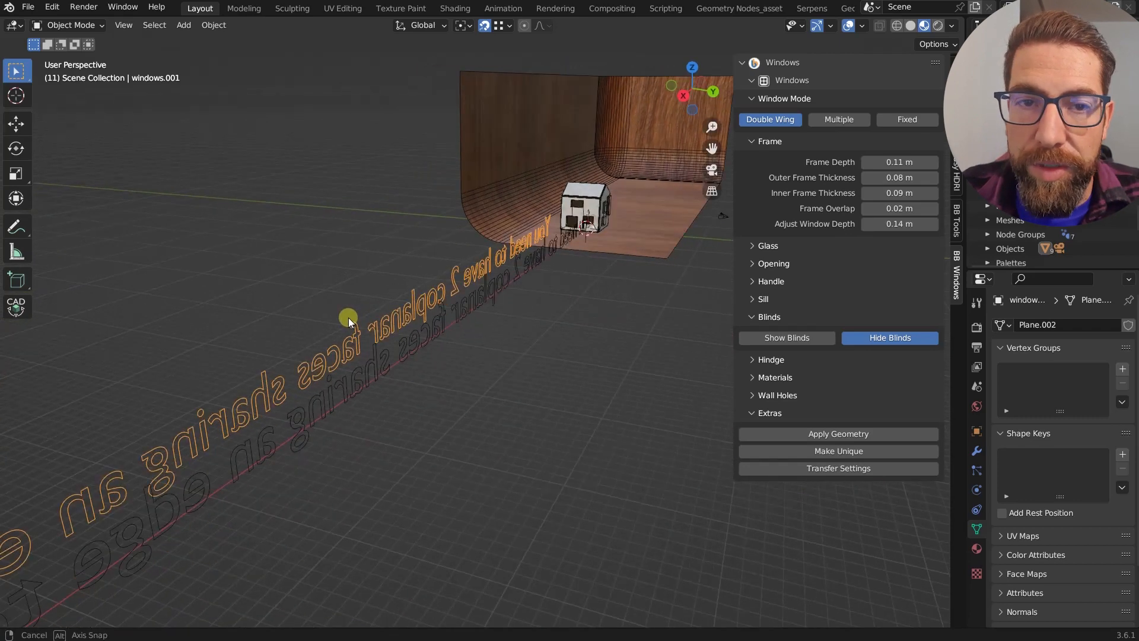
{"action": "left_click", "coordinate": [842, 124]}
{"action": "scroll", "coordinate": [545, 220], "scroll_direction": "up", "scroll_amount": 5}
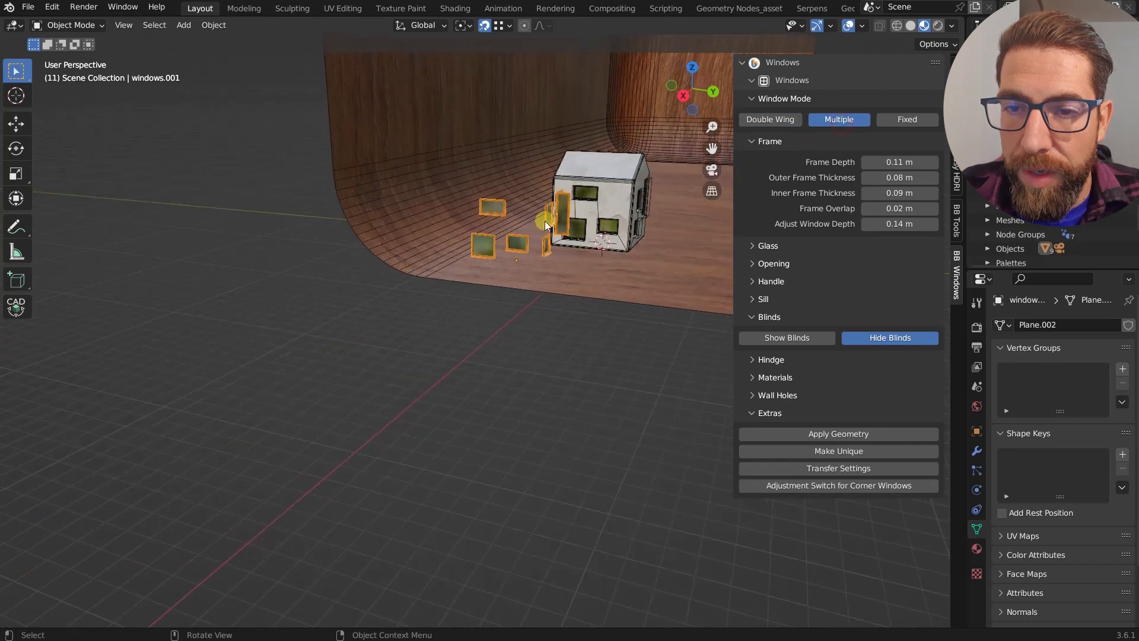
Delete the vertices of every duplicated window face except the small upper window farthest from the house.
{"action": "key", "text": "Tab"}
{"action": "middle_click_drag", "start_coordinate": [582, 225], "coordinate": [554, 225]}
{"action": "key", "text": "3"}
{"action": "left_click", "coordinate": [433, 183]}
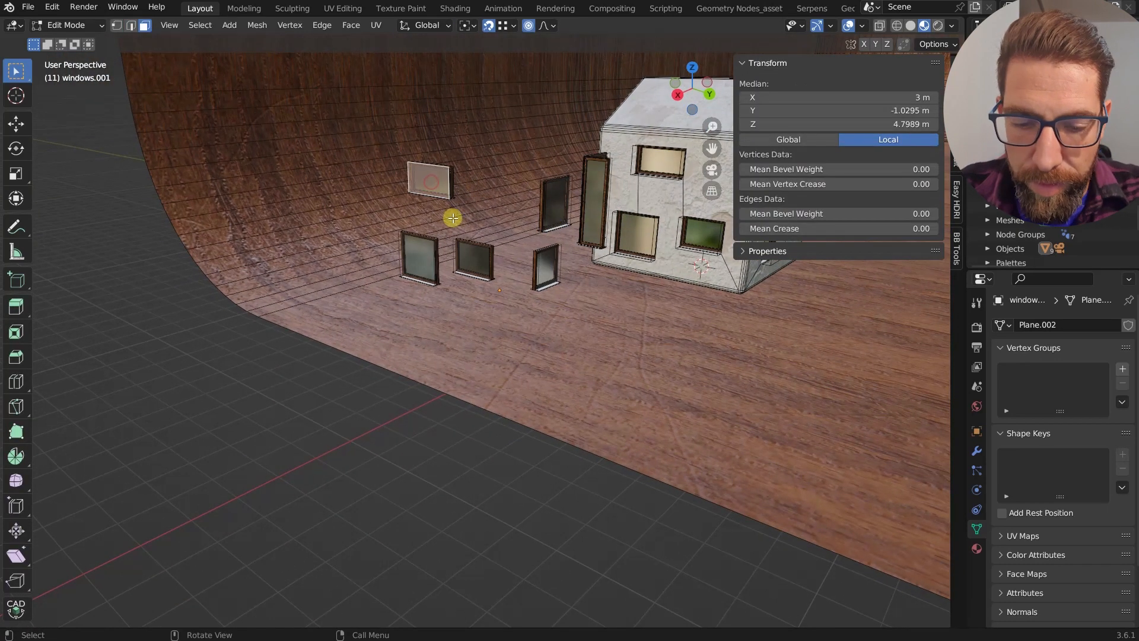
{"action": "key", "text": "ctrl+i"}
{"action": "key", "text": "x"}
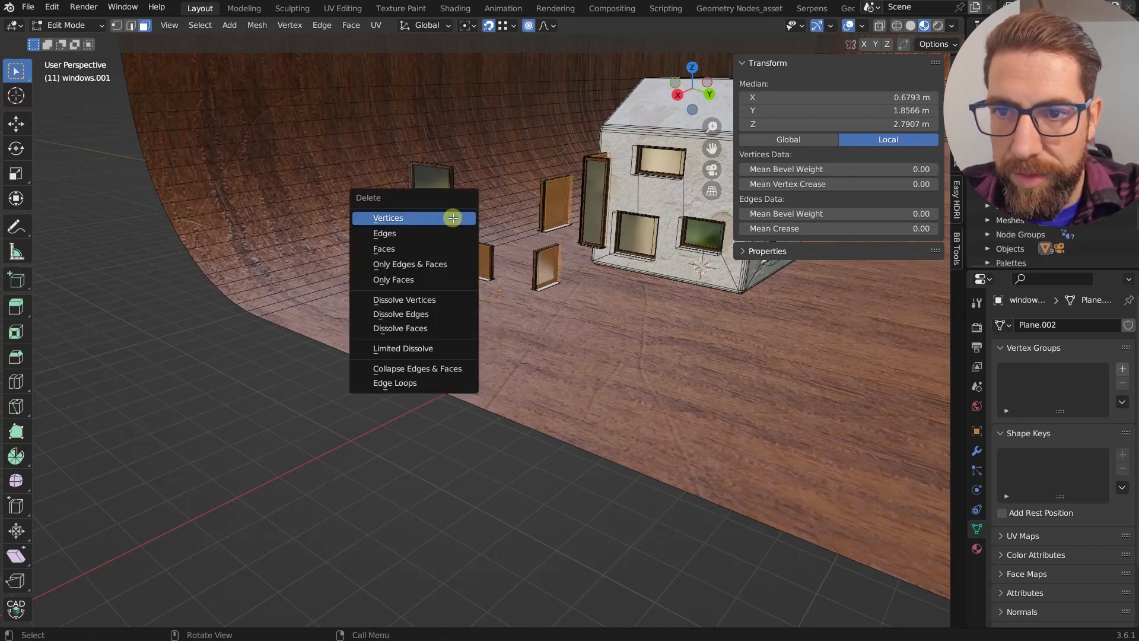
{"action": "left_click", "coordinate": [453, 218]}
Add a vertical loop cut to the remaining window, slid off-centre by a factor of about 0.364.
{"action": "scroll", "coordinate": [433, 193], "scroll_direction": "up", "scroll_amount": 4}
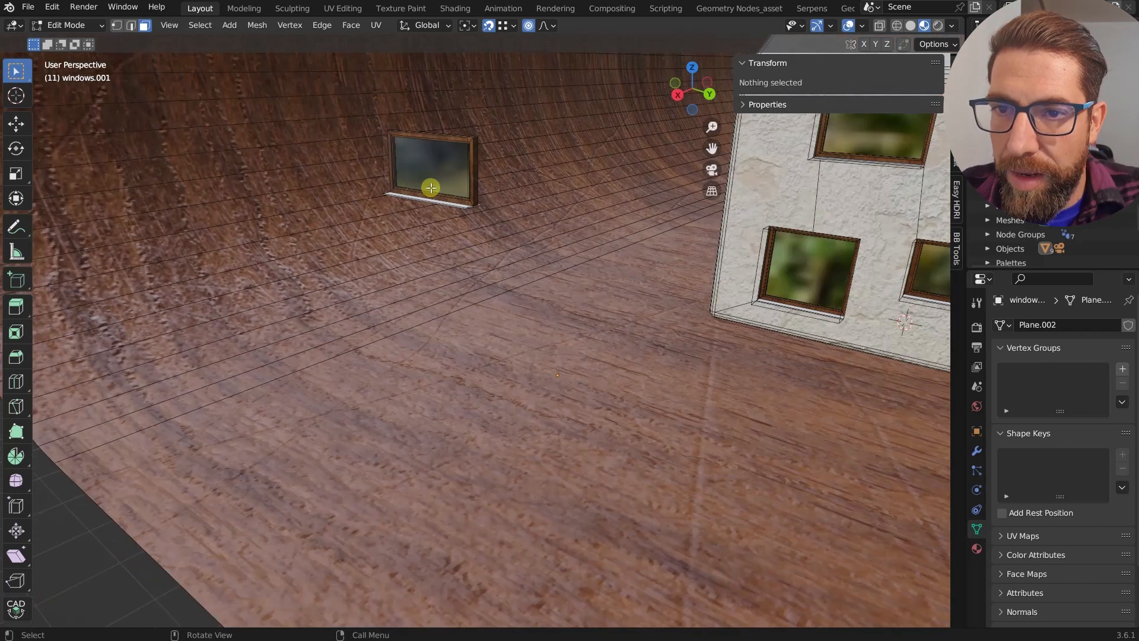
{"action": "middle_click_drag", "start_coordinate": [430, 188], "coordinate": [469, 198]}
{"action": "scroll", "coordinate": [433, 178], "scroll_direction": "up", "scroll_amount": 1}
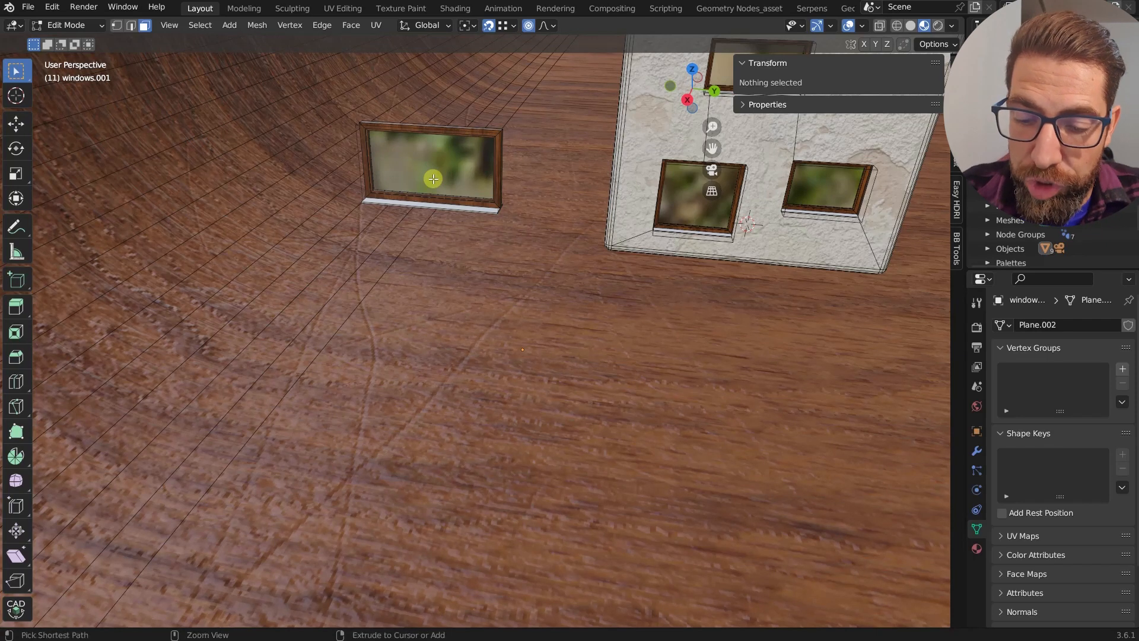
{"action": "key", "text": "ctrl+r"}
{"action": "left_click", "coordinate": [464, 125]}
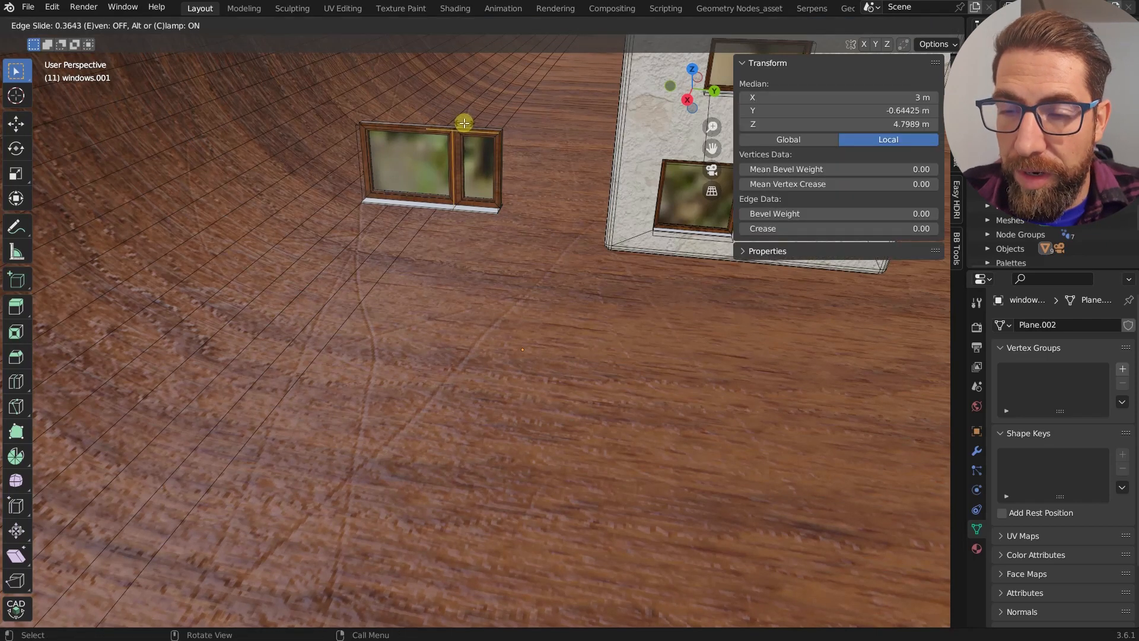
{"action": "left_click", "coordinate": [464, 123]}
{"action": "middle_click_drag", "start_coordinate": [437, 183], "coordinate": [483, 194]}
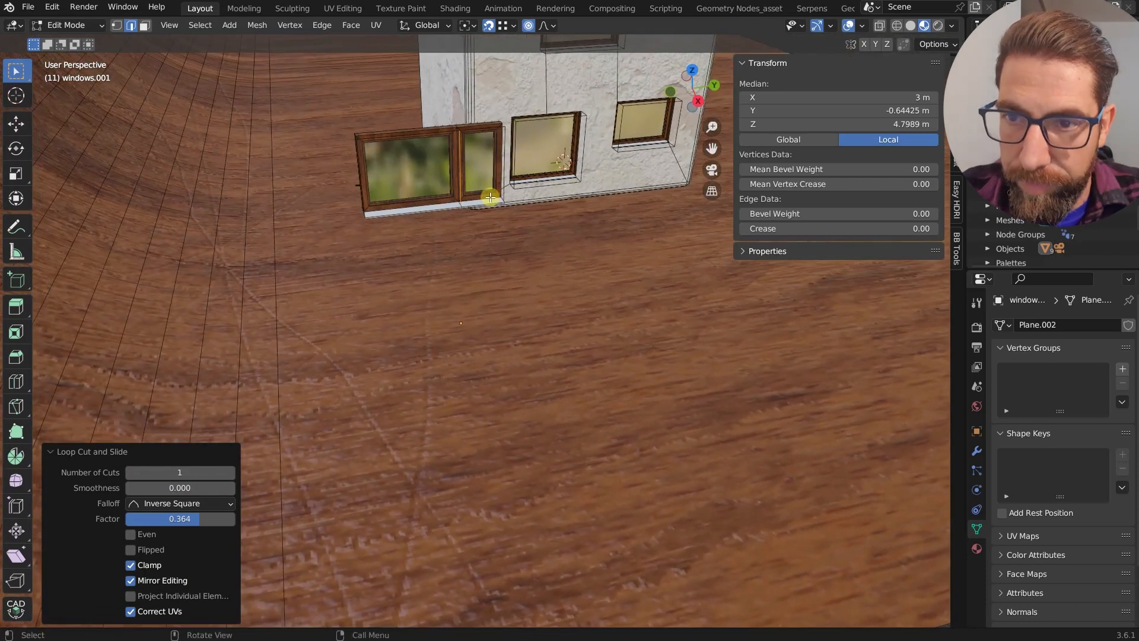
{"action": "key", "text": "g"}
{"action": "key", "text": "g"}
{"action": "left_click", "coordinate": [484, 196]}
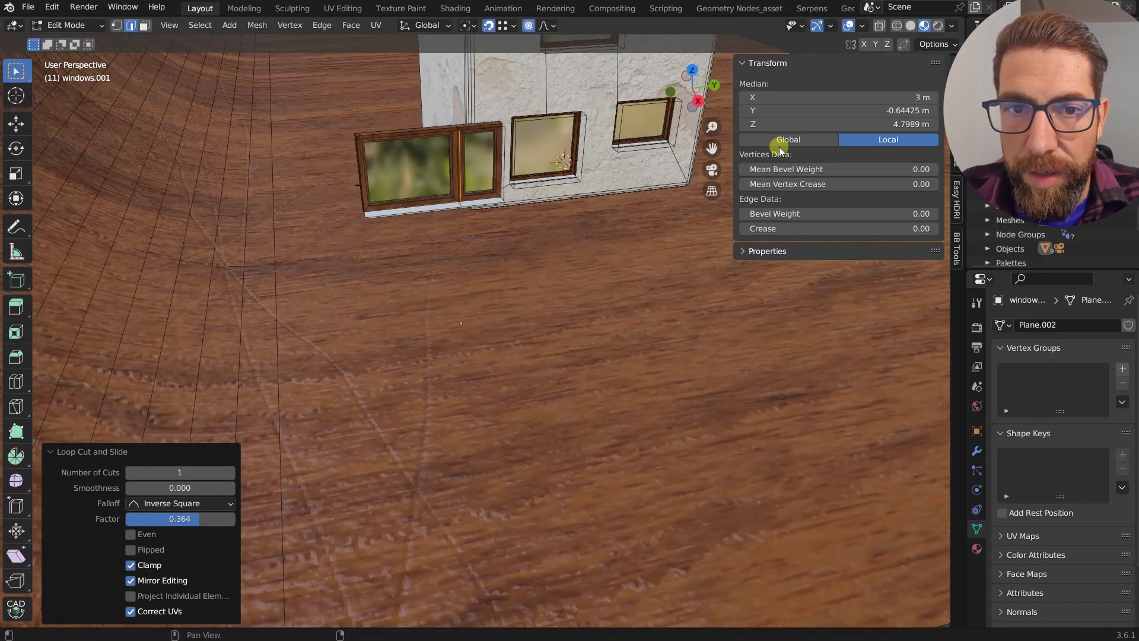
Set the divided window to Double Wing mode and inspect its open wings from both sides.
{"action": "key", "text": "Tab"}
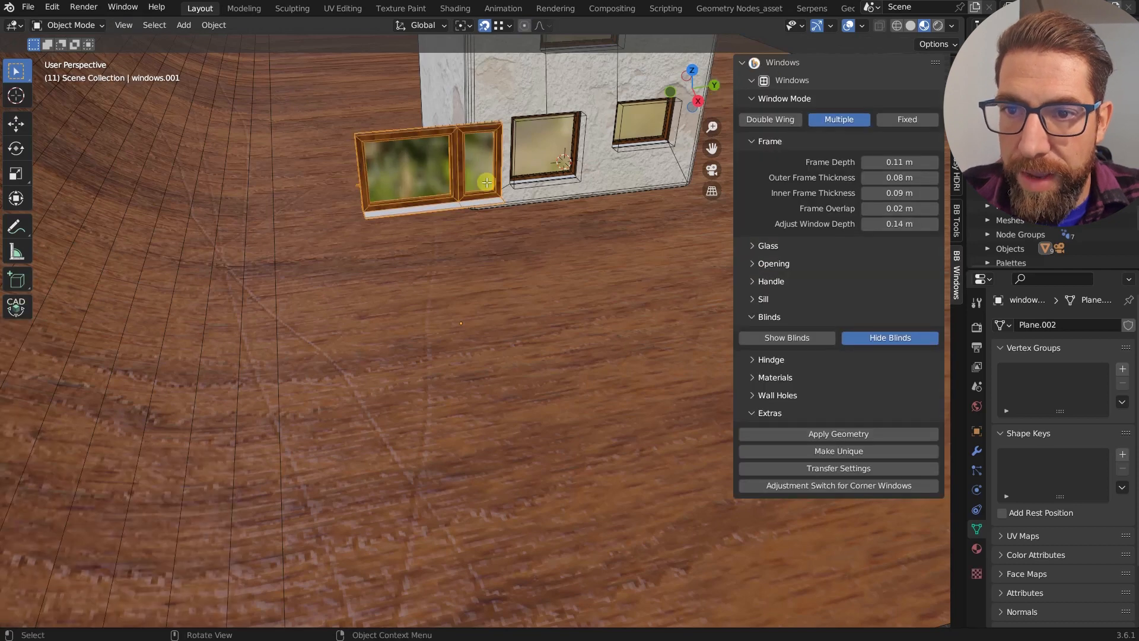
{"action": "left_click", "coordinate": [777, 119]}
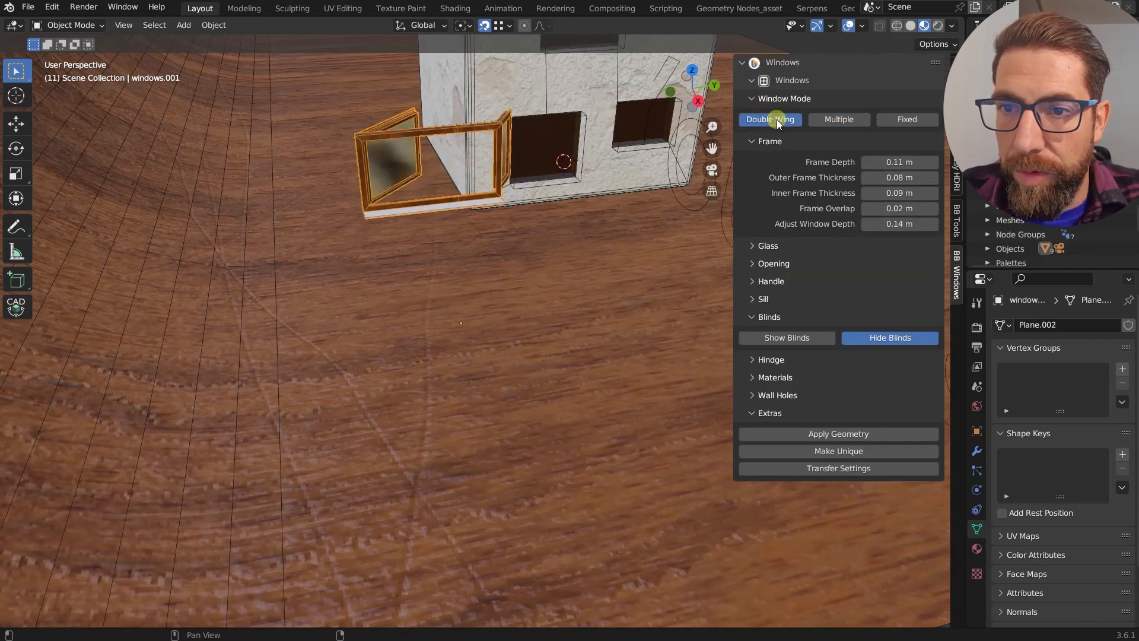
{"action": "middle_click_drag", "start_coordinate": [661, 142], "coordinate": [540, 173]}
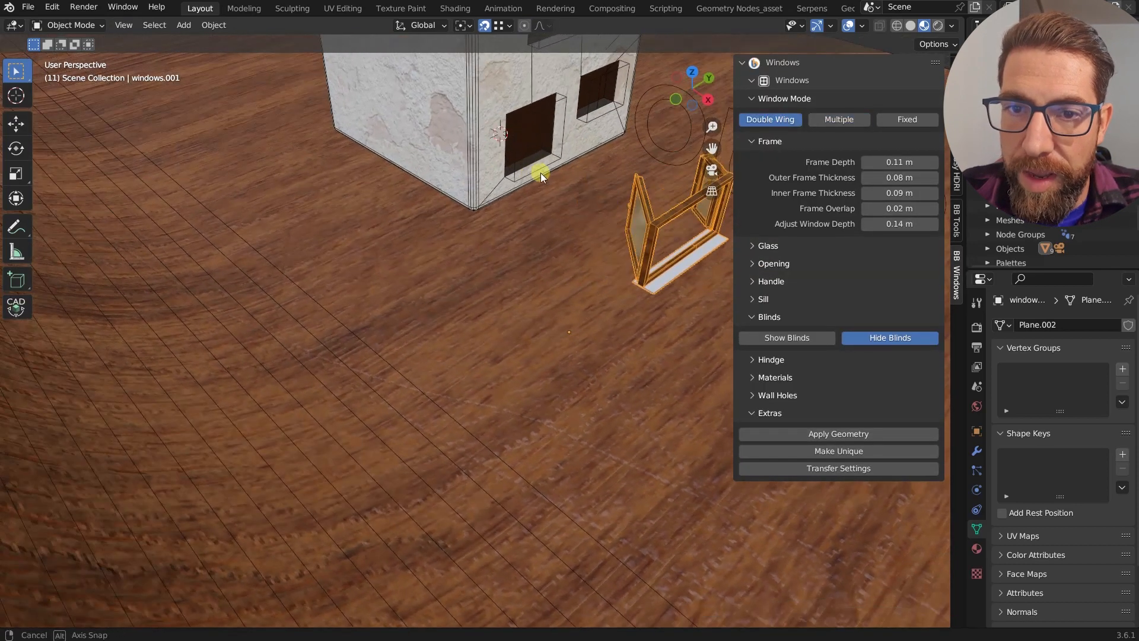
{"action": "scroll", "coordinate": [466, 264], "scroll_direction": "down", "scroll_amount": 4}
{"action": "scroll", "coordinate": [458, 225], "scroll_direction": "up", "scroll_amount": 6}
{"action": "scroll", "coordinate": [418, 243], "scroll_direction": "down", "scroll_amount": 3}
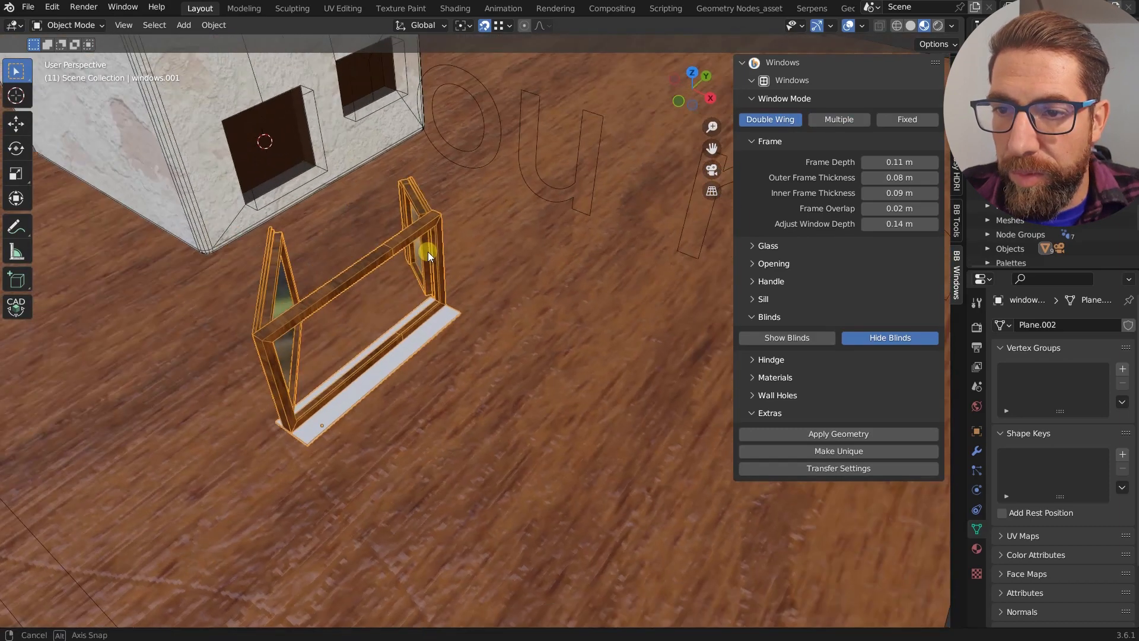
{"action": "middle_click_drag", "start_coordinate": [429, 252], "coordinate": [610, 253]}
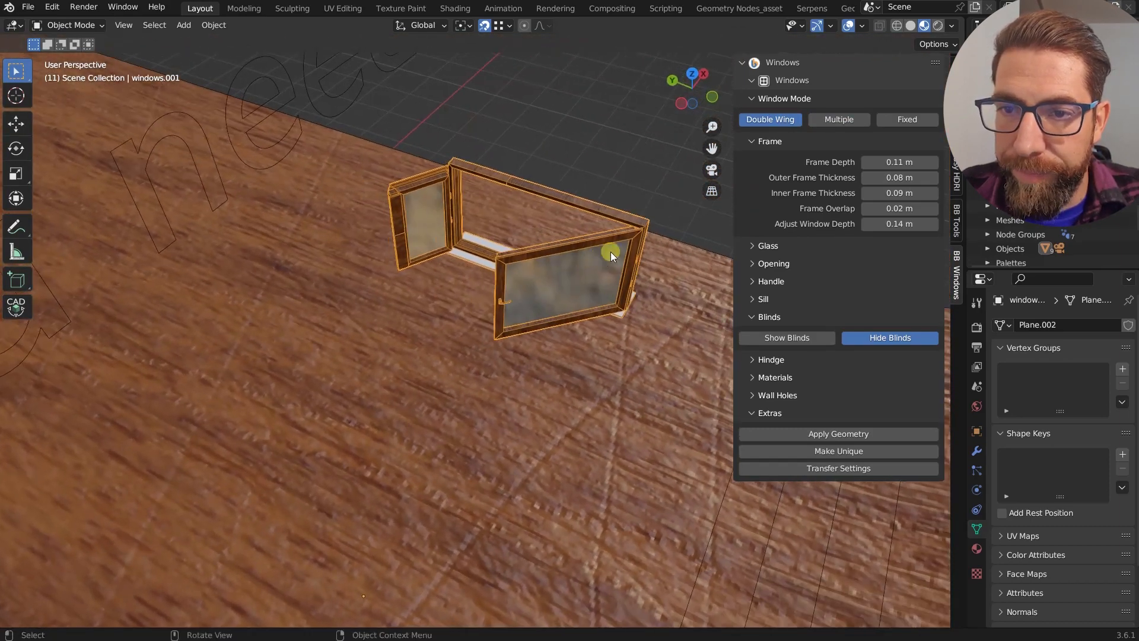
{"action": "scroll", "coordinate": [570, 229], "scroll_direction": "up", "scroll_amount": 2}
{"action": "mouse_move", "coordinate": [468, 227]}
{"action": "middle_mouse_down"}
{"action": "mouse_move", "coordinate": [493, 228]}
{"action": "mouse_move", "coordinate": [457, 228]}
{"action": "mouse_move", "coordinate": [470, 226]}
{"action": "middle_mouse_up"}
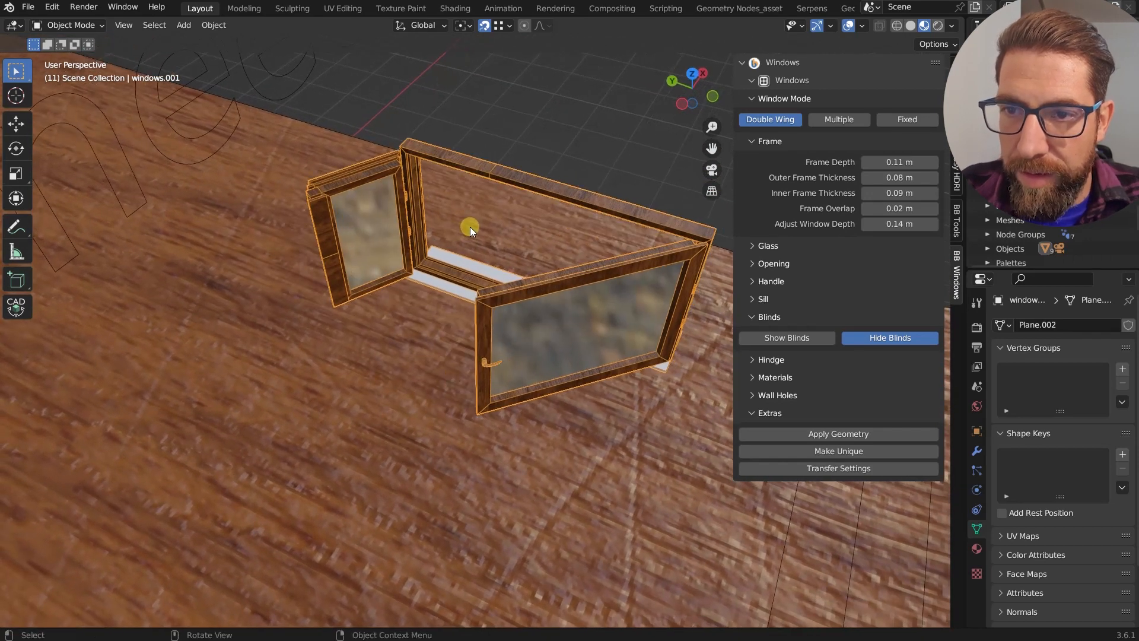
Slide the window's vertical dividing edge by a factor of about -0.372 to widen the narrower wing.
{"action": "key", "text": "Tab"}
{"action": "key", "text": "ctrl+r"}
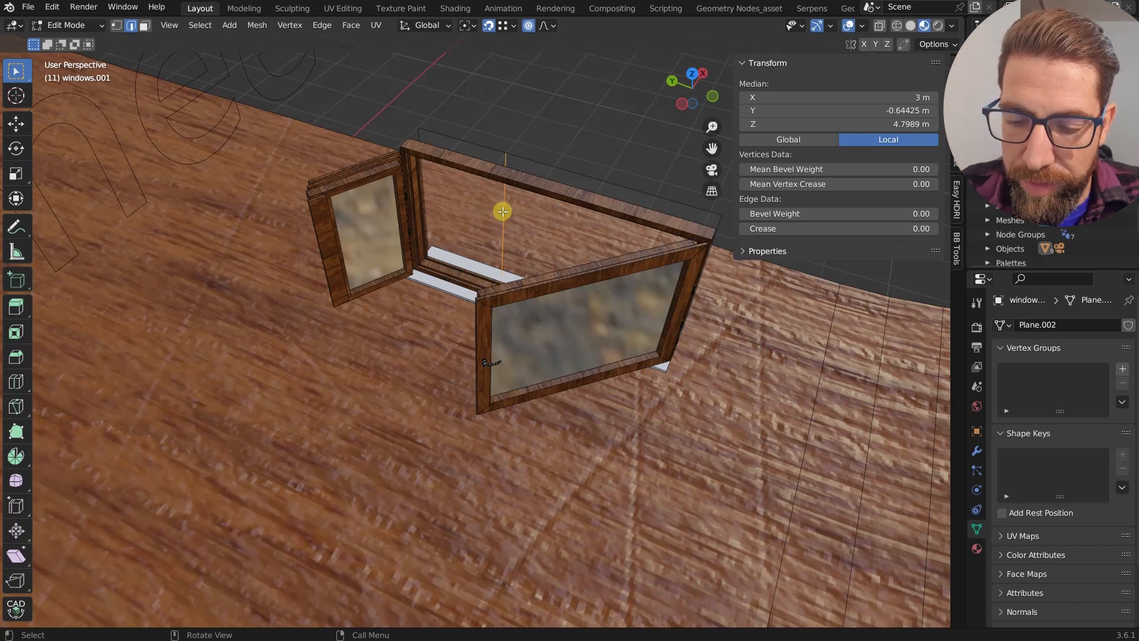
{"action": "left_click", "coordinate": [502, 211]}
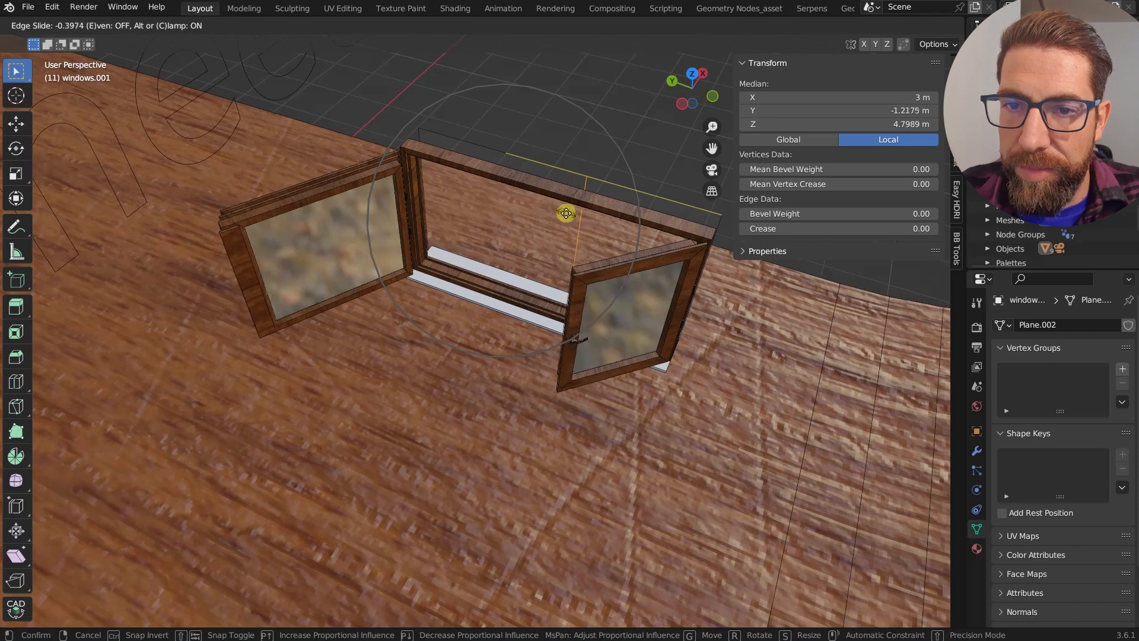
{"action": "left_click", "coordinate": [564, 213]}
{"action": "scroll", "coordinate": [556, 213], "scroll_direction": "down", "scroll_amount": 2}
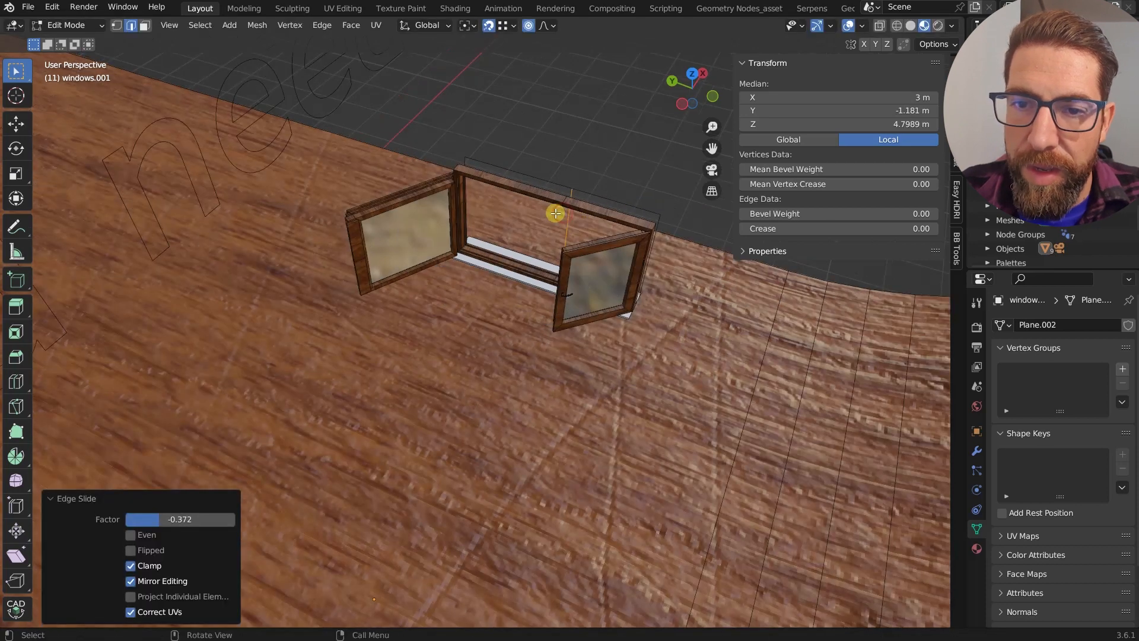
{"action": "key", "text": "Tab"}
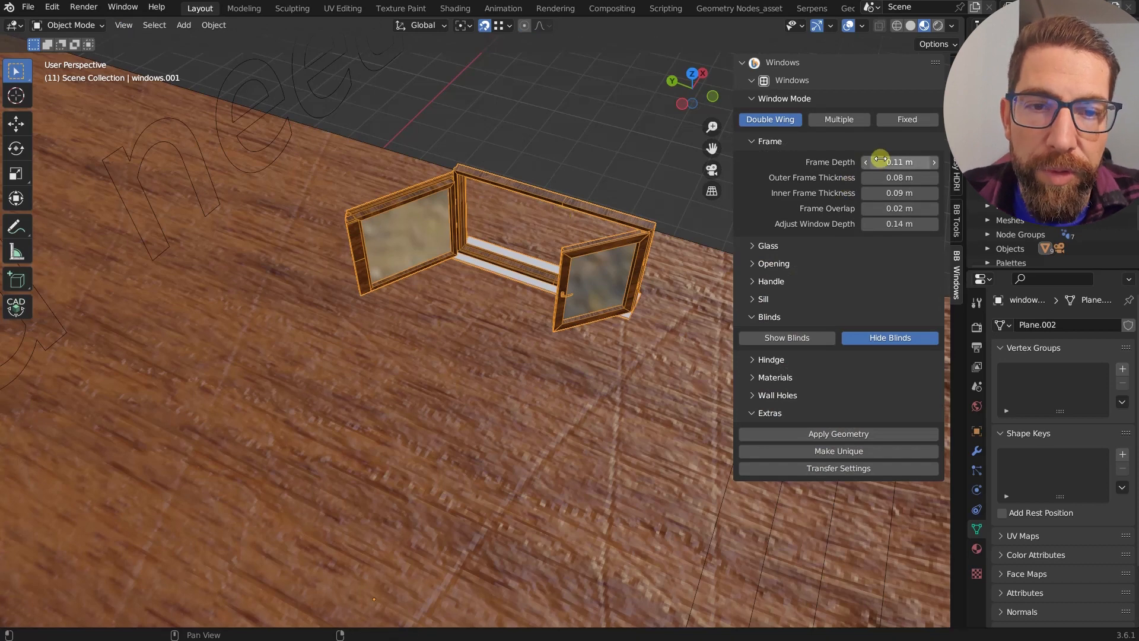
Compare the Top Hung and Turn opening modes on the double-wing window, and leave it in Turn Mode.
{"action": "left_click", "coordinate": [769, 142]}
{"action": "left_click", "coordinate": [752, 176]}
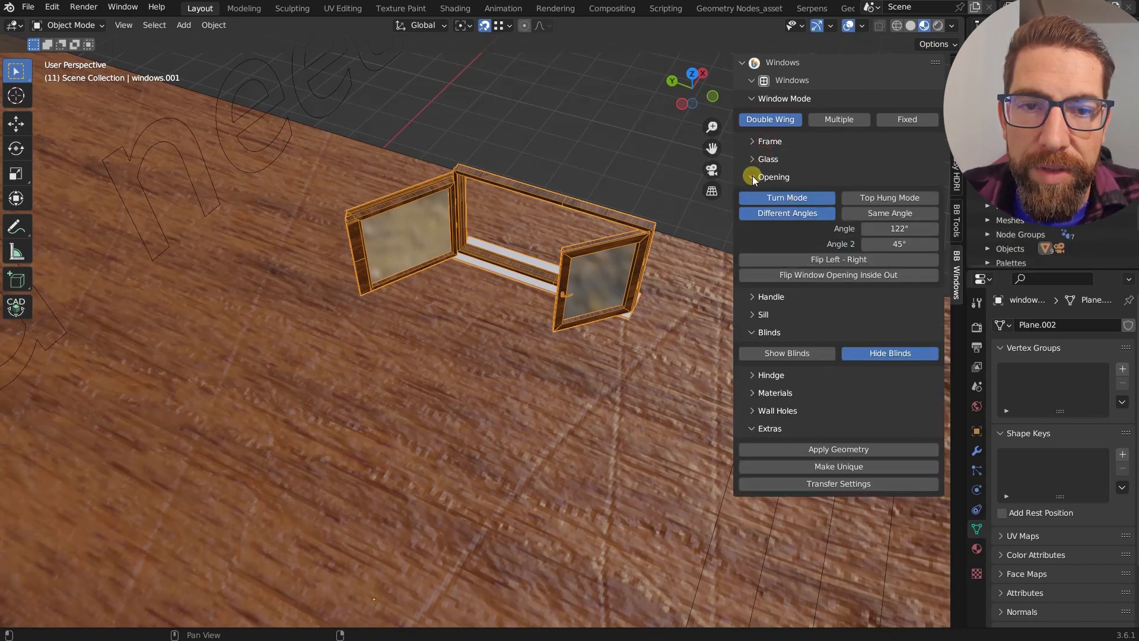
{"action": "left_click", "coordinate": [878, 197]}
{"action": "left_click", "coordinate": [796, 196]}
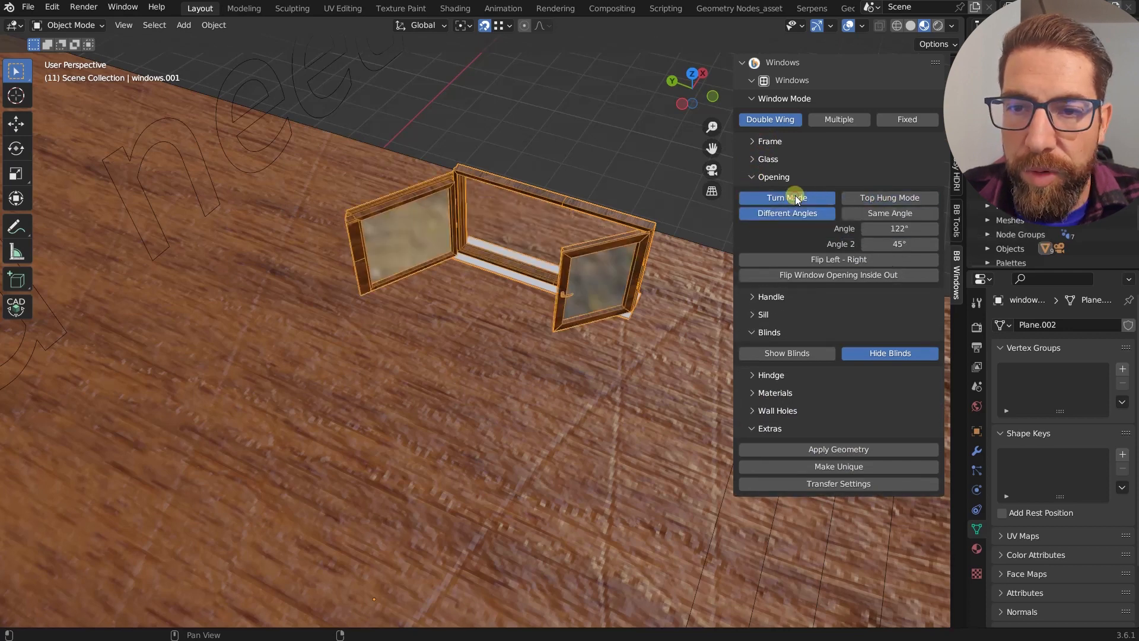
{"action": "left_click", "coordinate": [874, 197]}
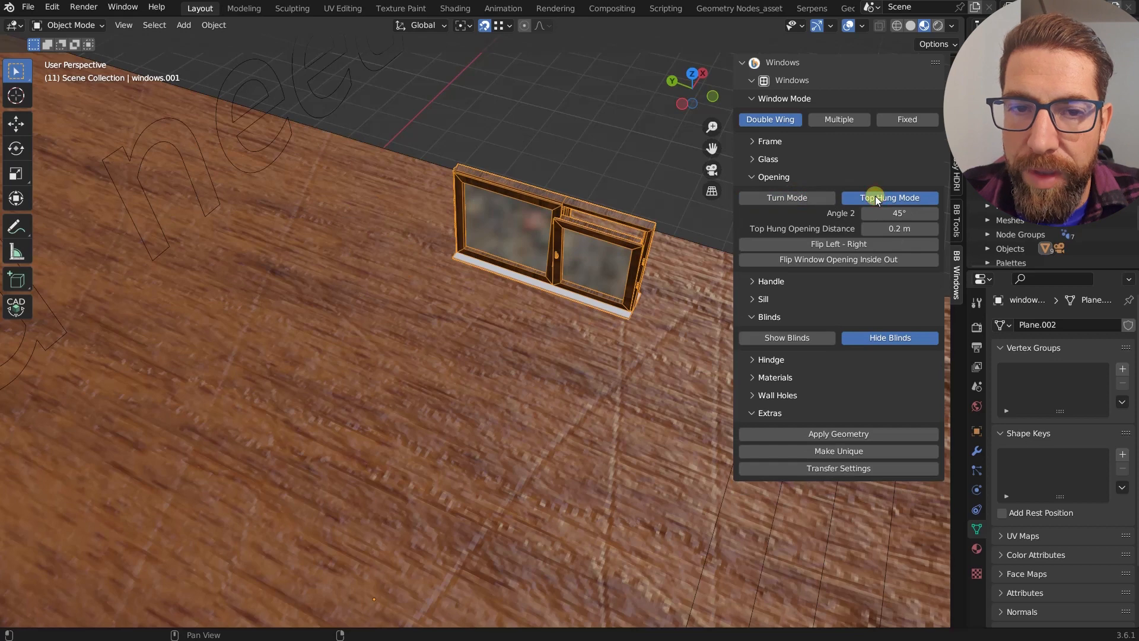
{"action": "left_click", "coordinate": [819, 195]}
{"action": "left_click", "coordinate": [870, 196]}
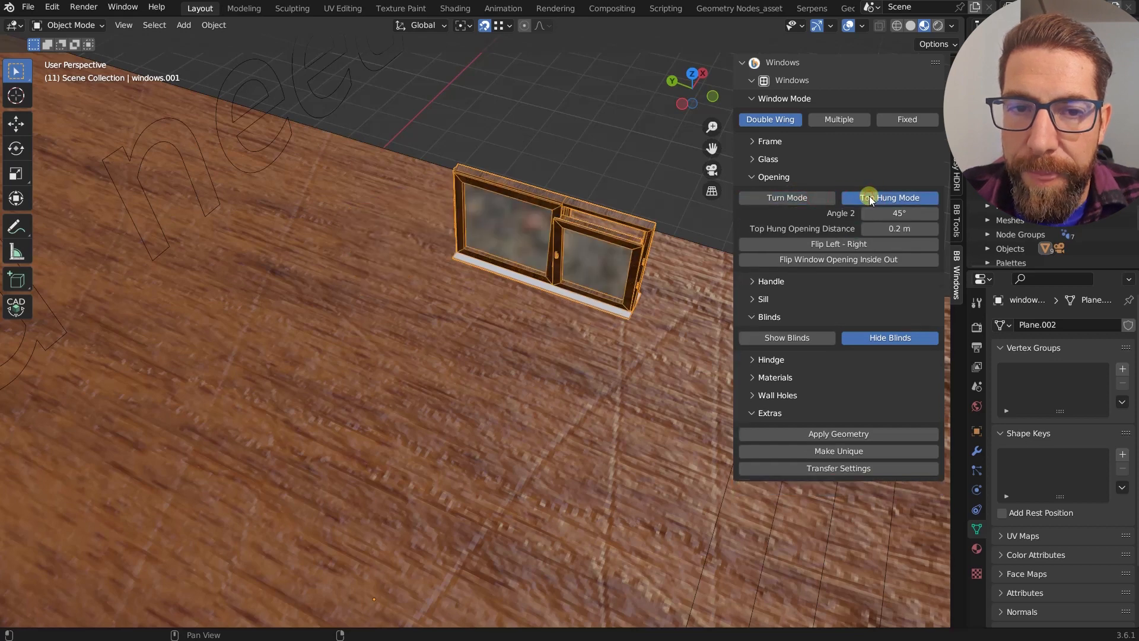
{"action": "left_click", "coordinate": [804, 196]}
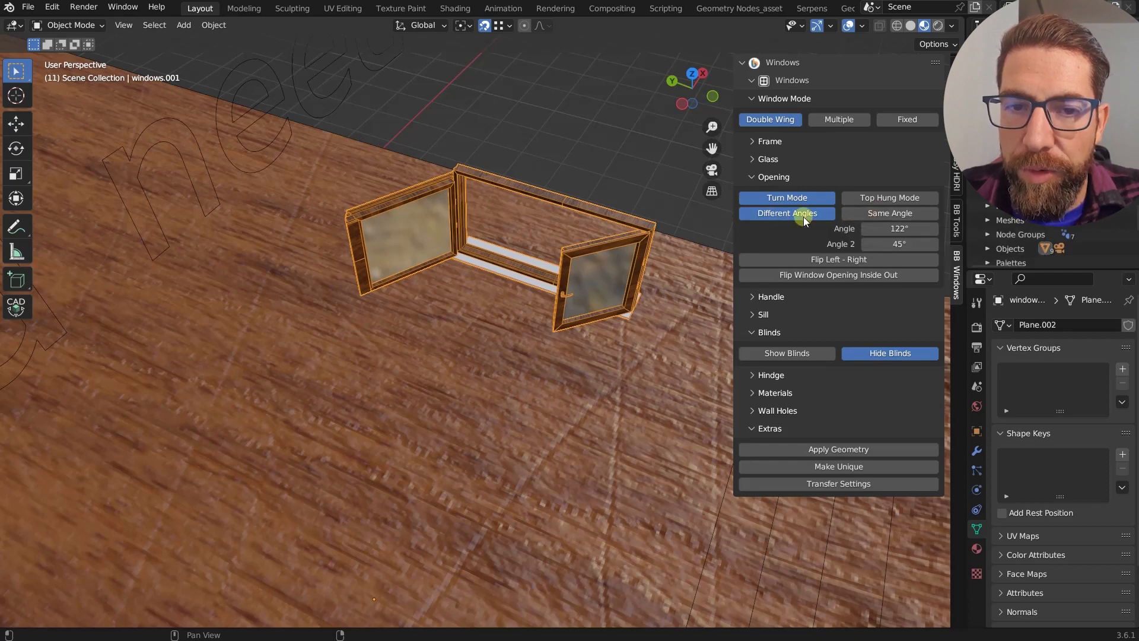
Try one shared opening angle for both wings, and return to different angles with Angle 11.2° and Angle 2 52.6°.
{"action": "middle_click_drag", "start_coordinate": [579, 221], "coordinate": [570, 326]}
{"action": "scroll", "coordinate": [511, 243], "scroll_direction": "down", "scroll_amount": 2}
{"action": "scroll", "coordinate": [399, 232], "scroll_direction": "up", "scroll_amount": 3}
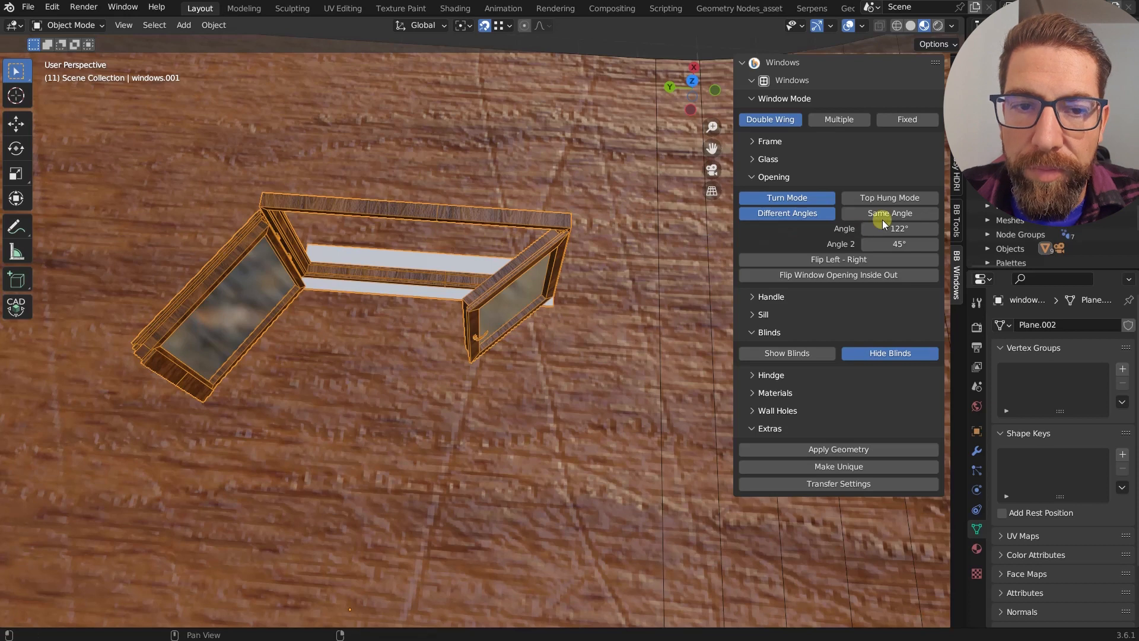
{"action": "left_click", "coordinate": [900, 214]}
{"action": "left_click_drag", "start_coordinate": [896, 227], "coordinate": [438, 303]}
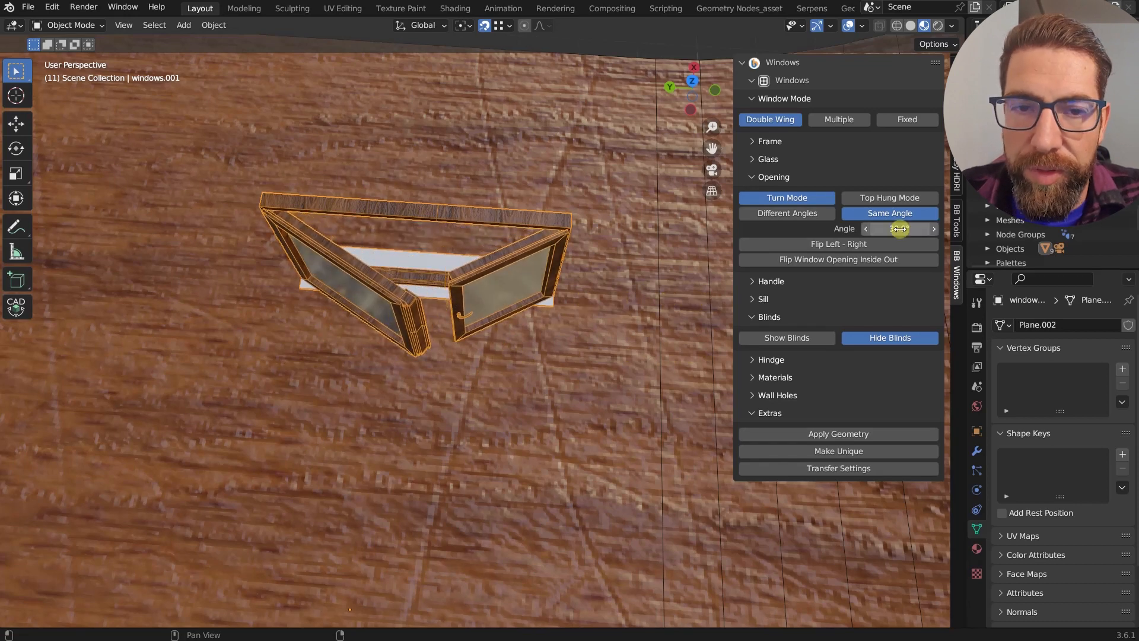
{"action": "left_click", "coordinate": [817, 214]}
{"action": "mouse_move", "coordinate": [896, 228]}
{"action": "left_mouse_down"}
{"action": "mouse_move", "coordinate": [623, 389]}
{"action": "mouse_move", "coordinate": [703, 391]}
{"action": "mouse_move", "coordinate": [457, 394]}
{"action": "mouse_move", "coordinate": [908, 227]}
{"action": "mouse_move", "coordinate": [675, 249]}
{"action": "mouse_move", "coordinate": [909, 246]}
{"action": "left_mouse_up"}
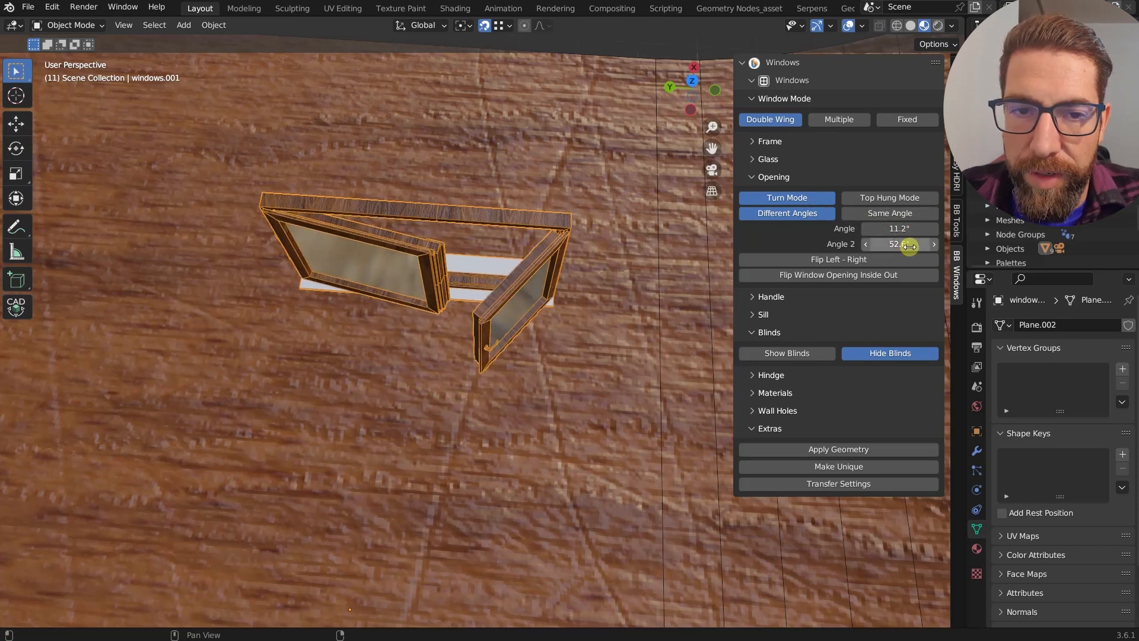
Flip the double-wing window left-right several times, compare the handle side on each wing, and restore the original arrangement.
{"action": "left_click", "coordinate": [833, 261]}
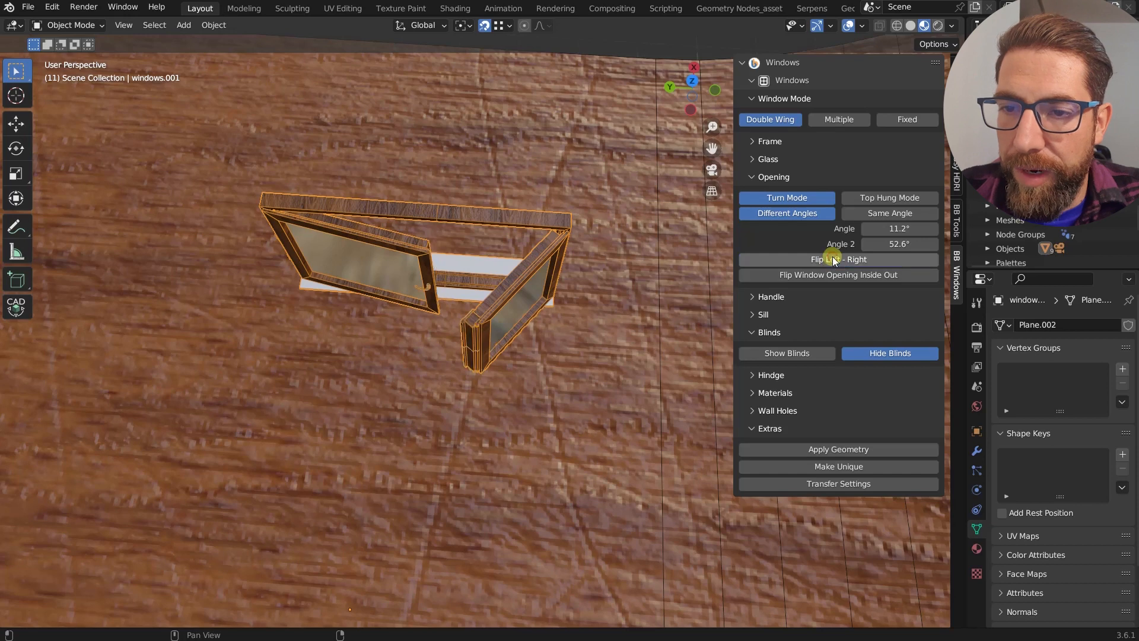
{"action": "scroll", "coordinate": [465, 308], "scroll_direction": "up", "scroll_amount": 4}
{"action": "scroll", "coordinate": [473, 287], "scroll_direction": "down", "scroll_amount": 3}
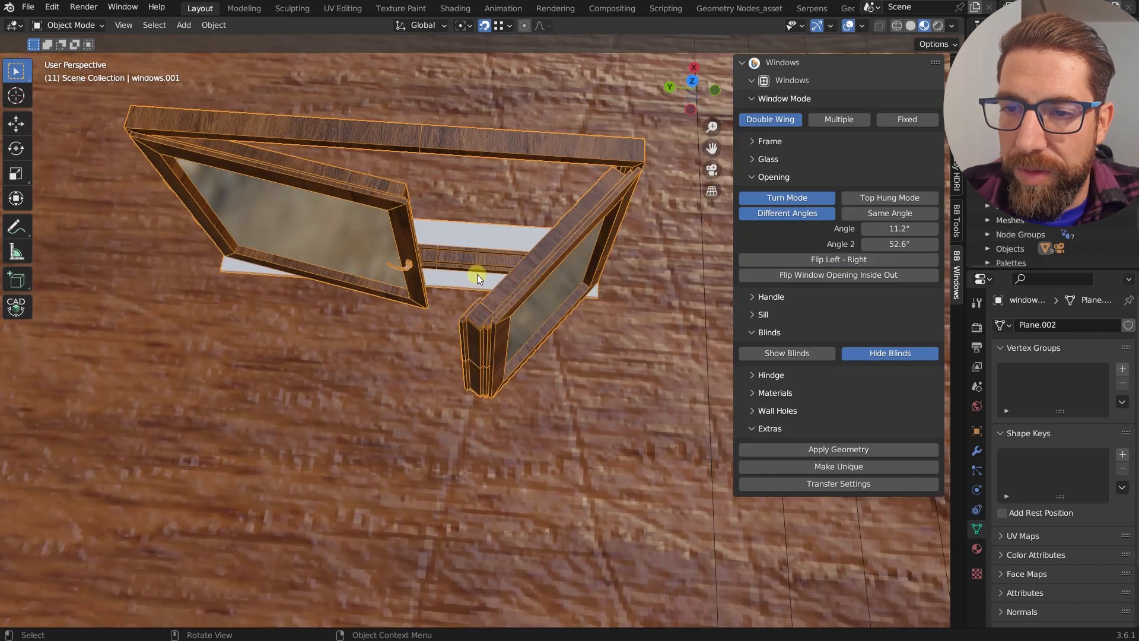
{"action": "left_click", "coordinate": [876, 258]}
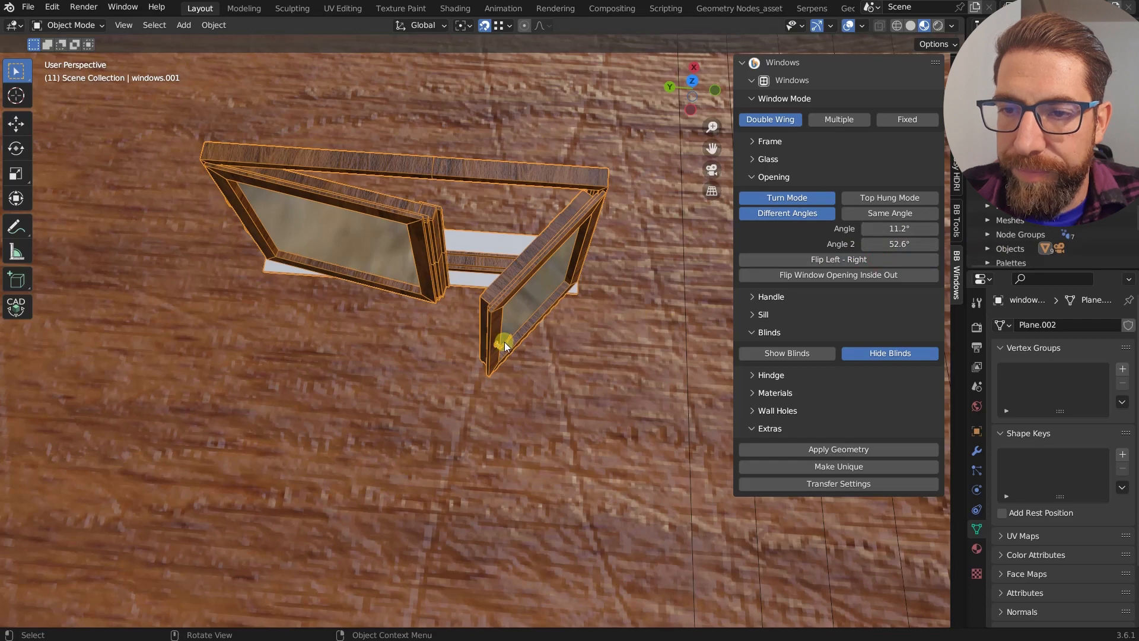
{"action": "left_click", "coordinate": [860, 260]}
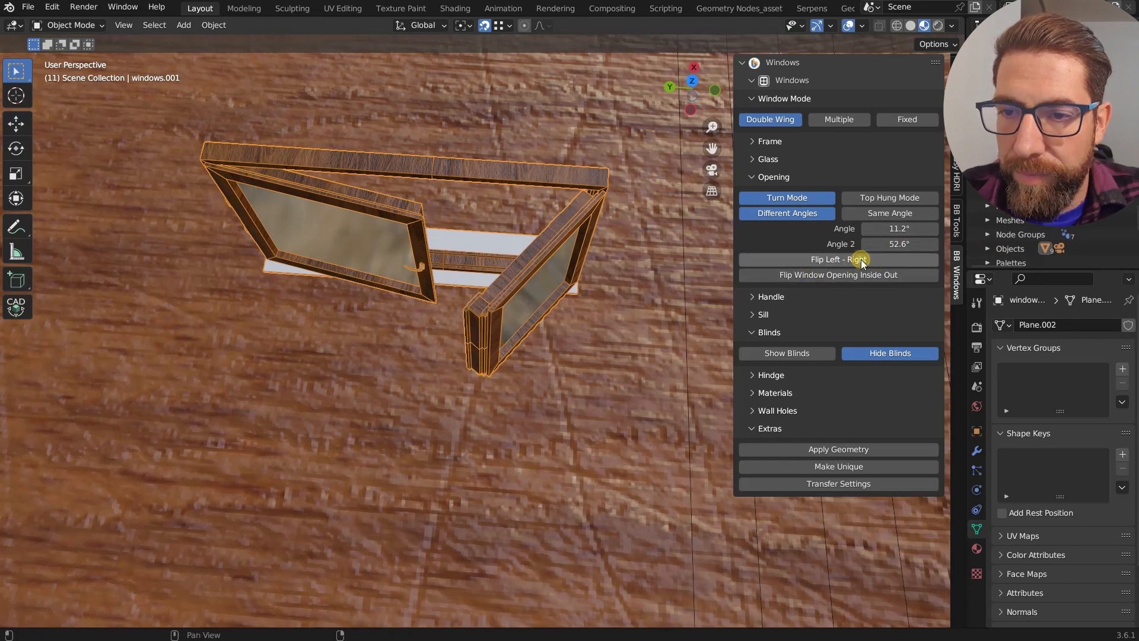
{"action": "left_click", "coordinate": [861, 260]}
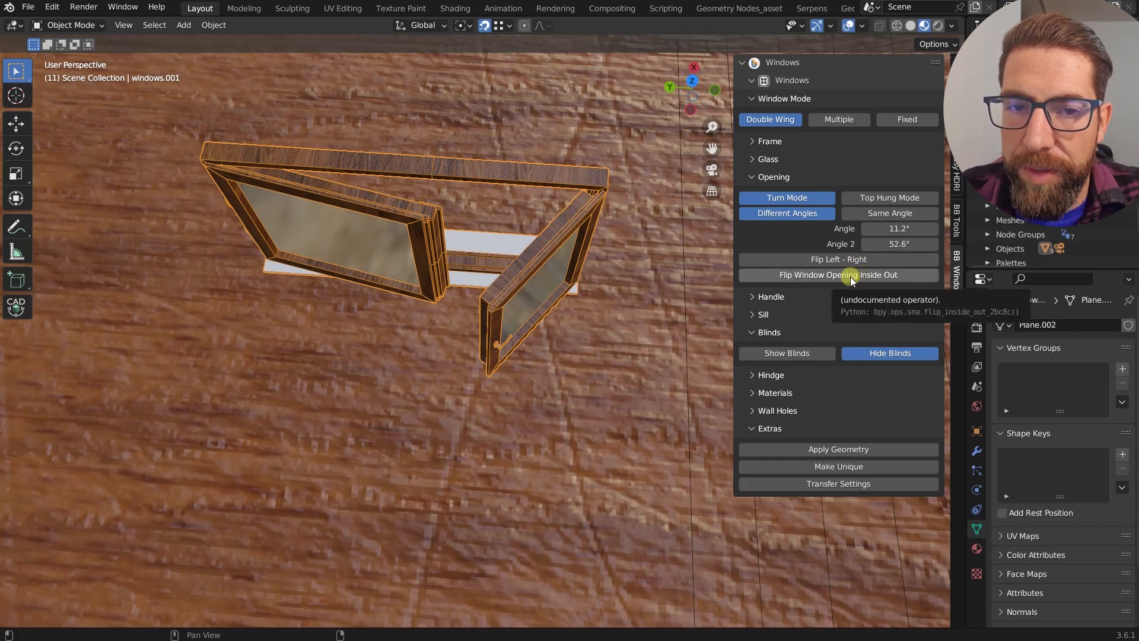
Try the inside-out opening flip and the Same Angle option, and return the wings to their original direction and different angles.
{"action": "left_click", "coordinate": [851, 275]}
{"action": "left_click", "coordinate": [851, 275]}
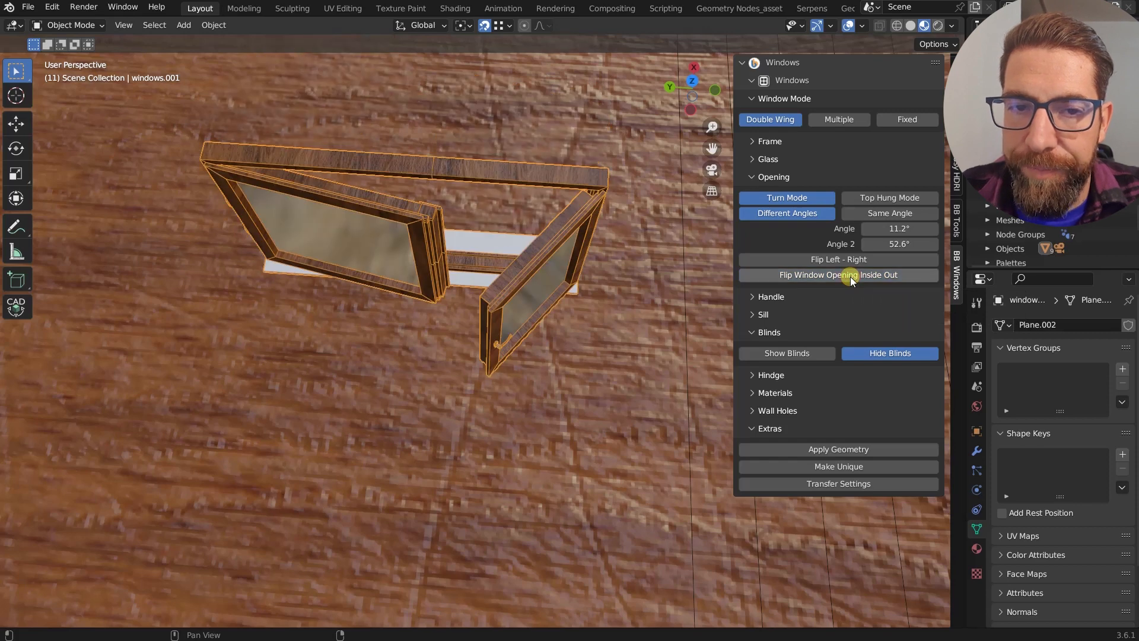
{"action": "left_click", "coordinate": [896, 212]}
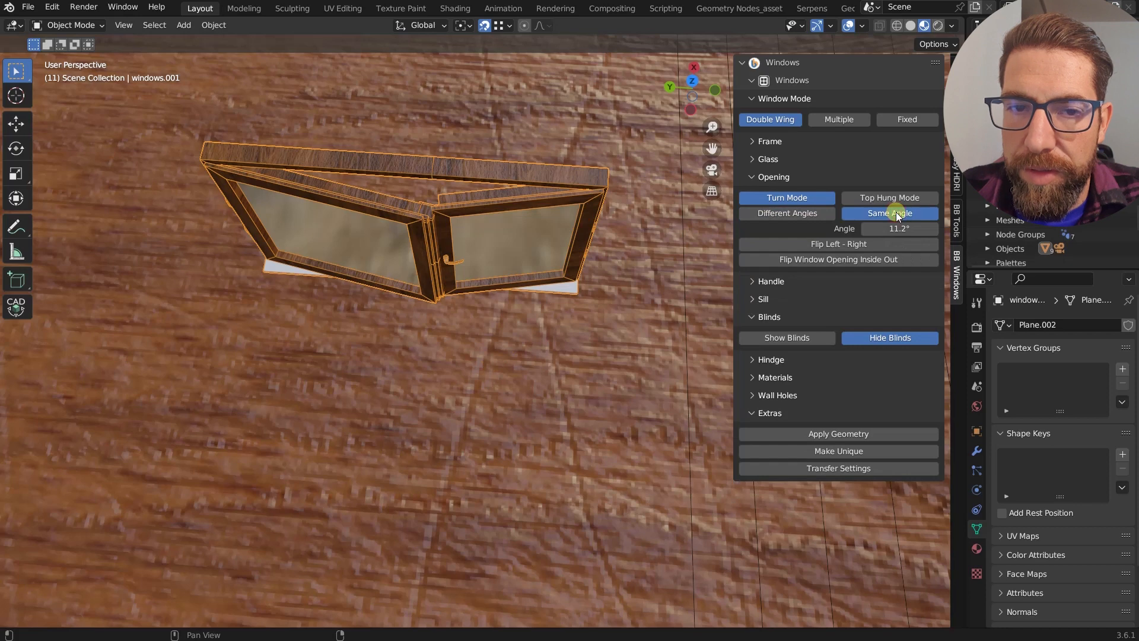
{"action": "left_click", "coordinate": [795, 214]}
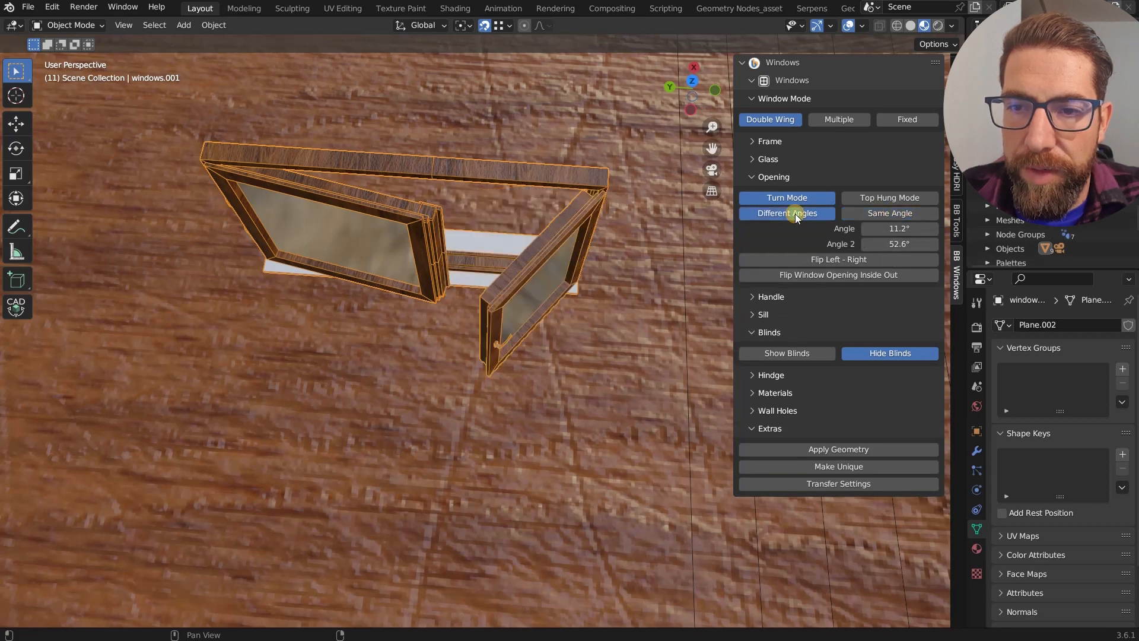
{"action": "middle_click_drag", "start_coordinate": [594, 279], "coordinate": [511, 223]}
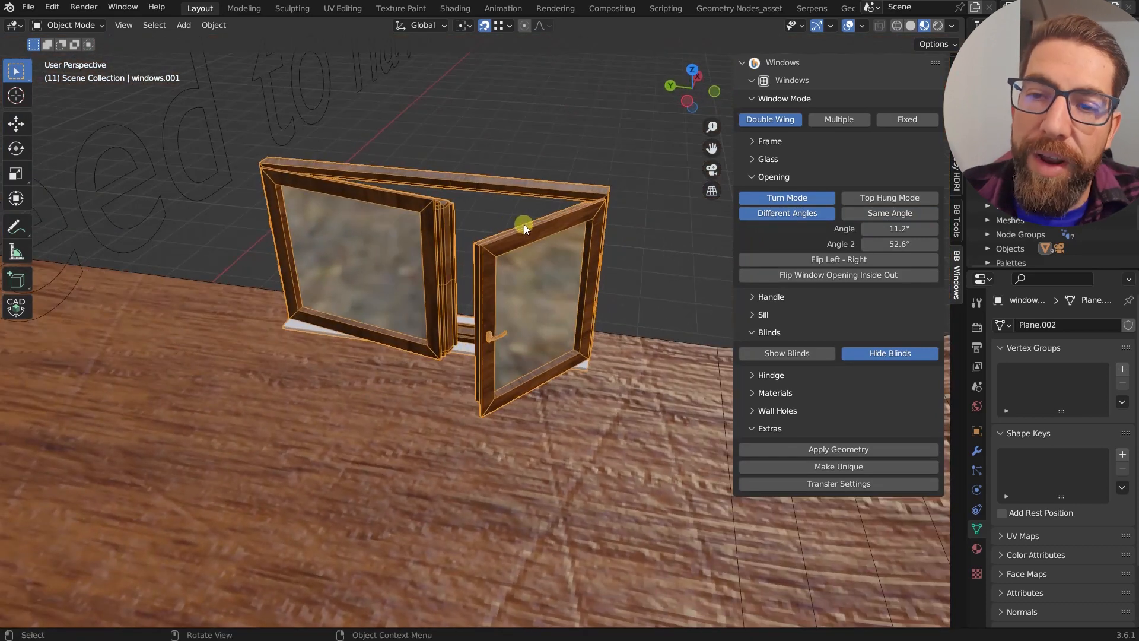
{"action": "scroll", "coordinate": [524, 241], "scroll_direction": "down", "scroll_amount": 6}
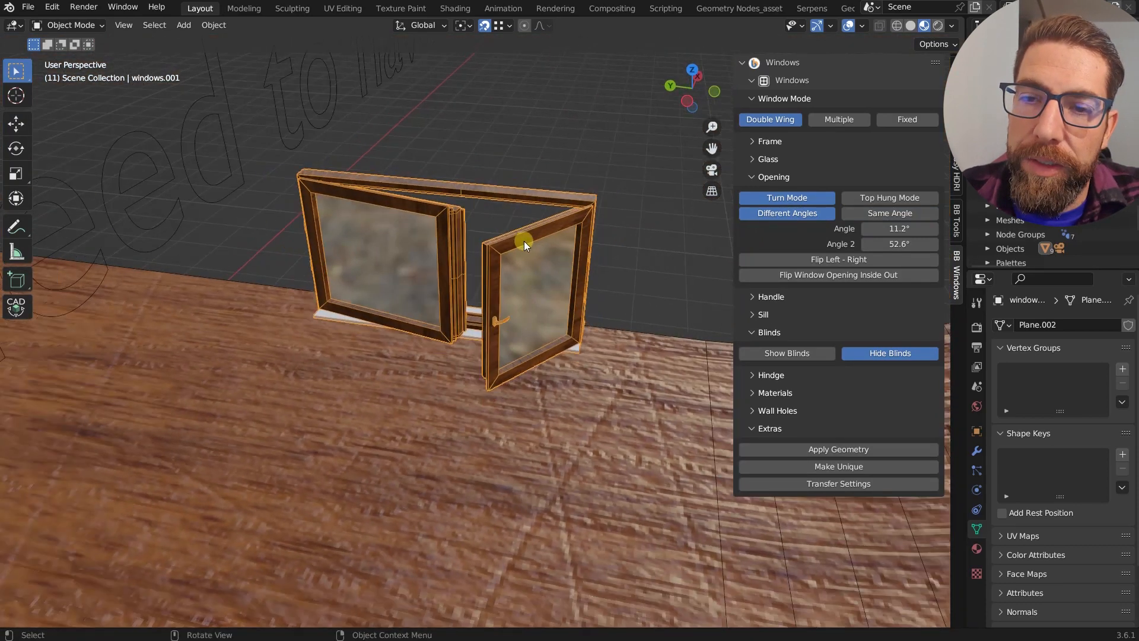
Try duplicating the double-wing window's whole mesh within the same object, offset about 0.68, -1.84 and 0.36 m in X, Y and Z, and undo it.
{"action": "key", "text": "Tab"}
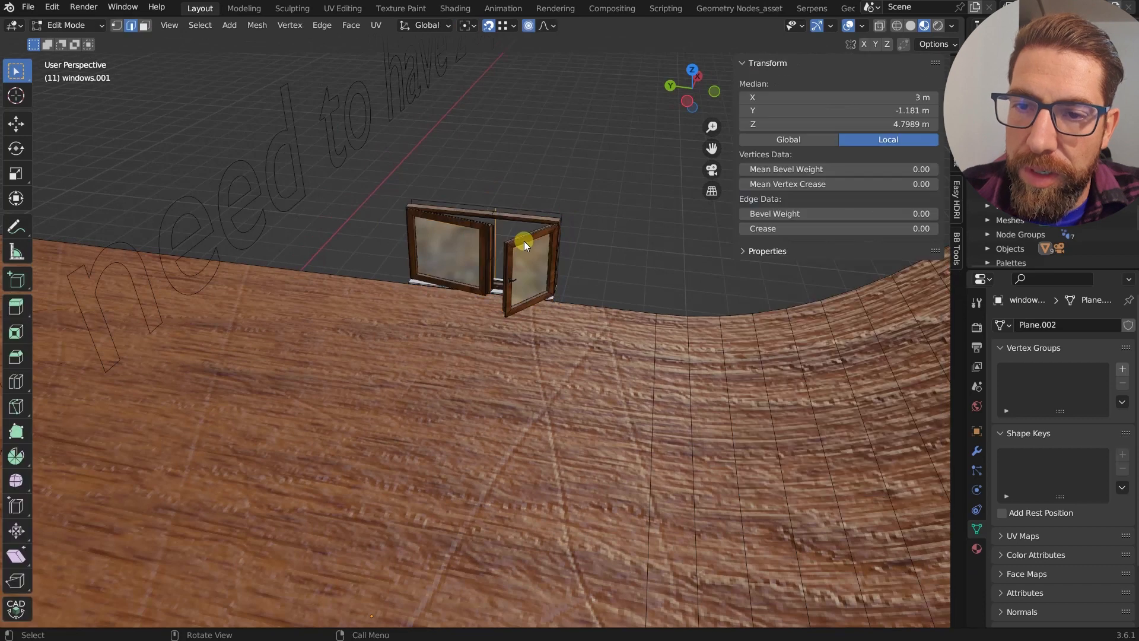
{"action": "key", "text": "a"}
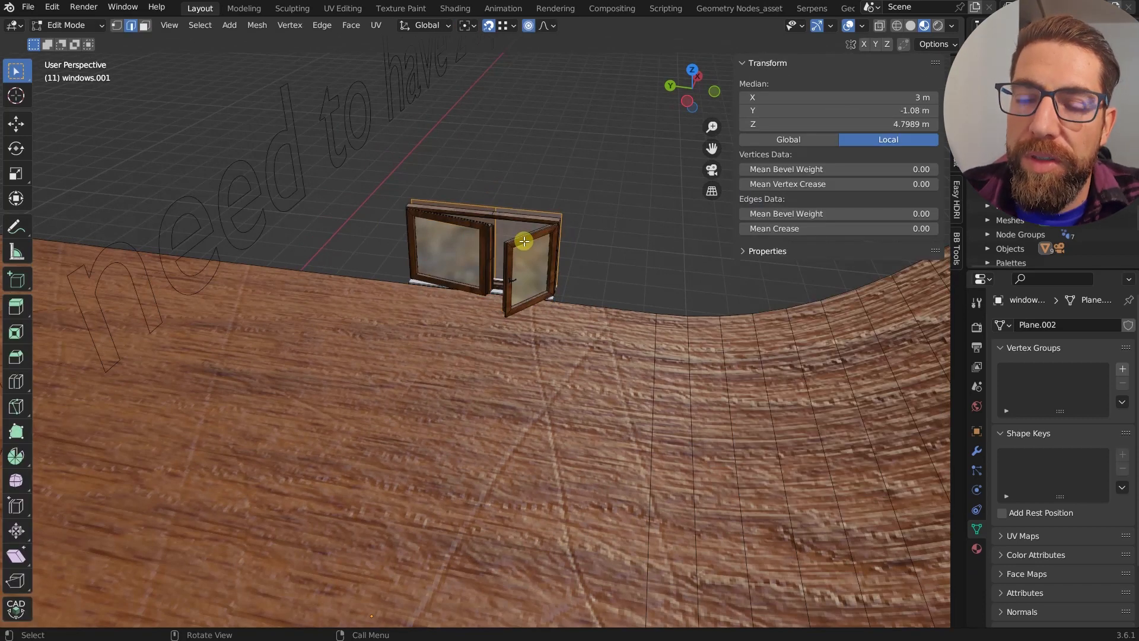
{"action": "key", "text": "shift+d"}
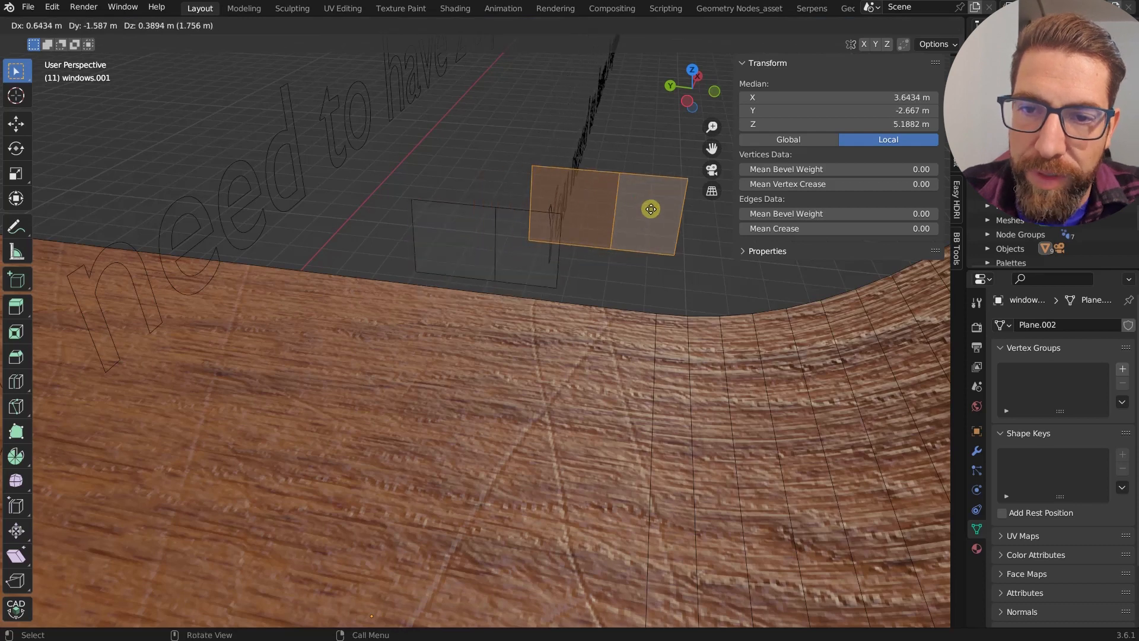
{"action": "left_click", "coordinate": [661, 210]}
{"action": "middle_click_drag", "start_coordinate": [661, 210], "coordinate": [599, 275]}
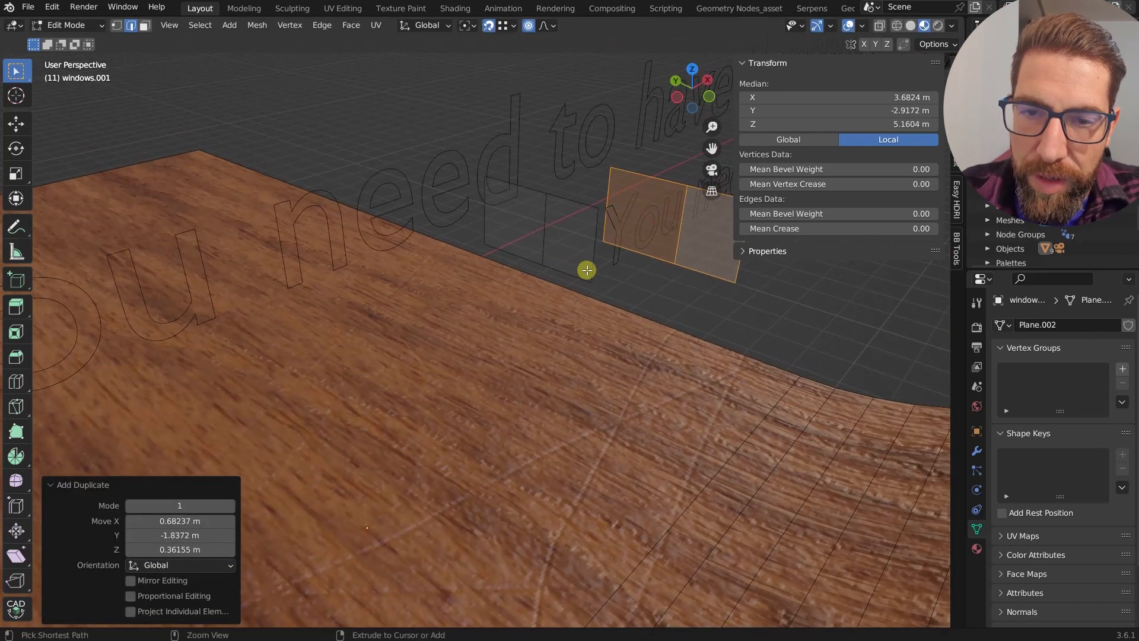
{"action": "key", "text": "ctrl+z"}
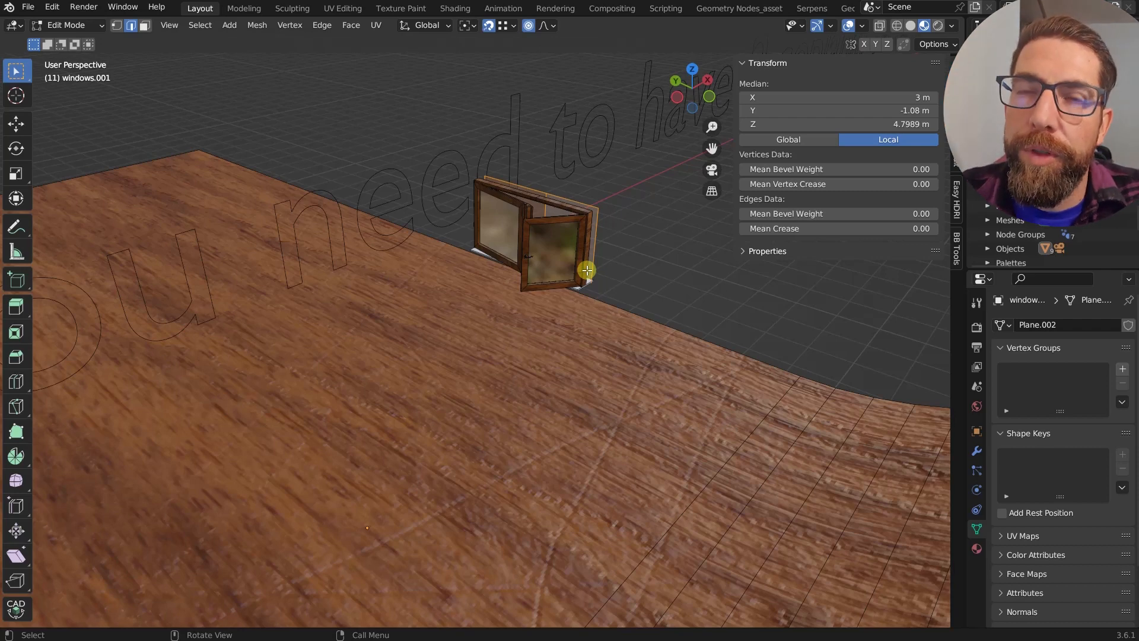
{"action": "middle_click_drag", "start_coordinate": [589, 268], "coordinate": [603, 267]}
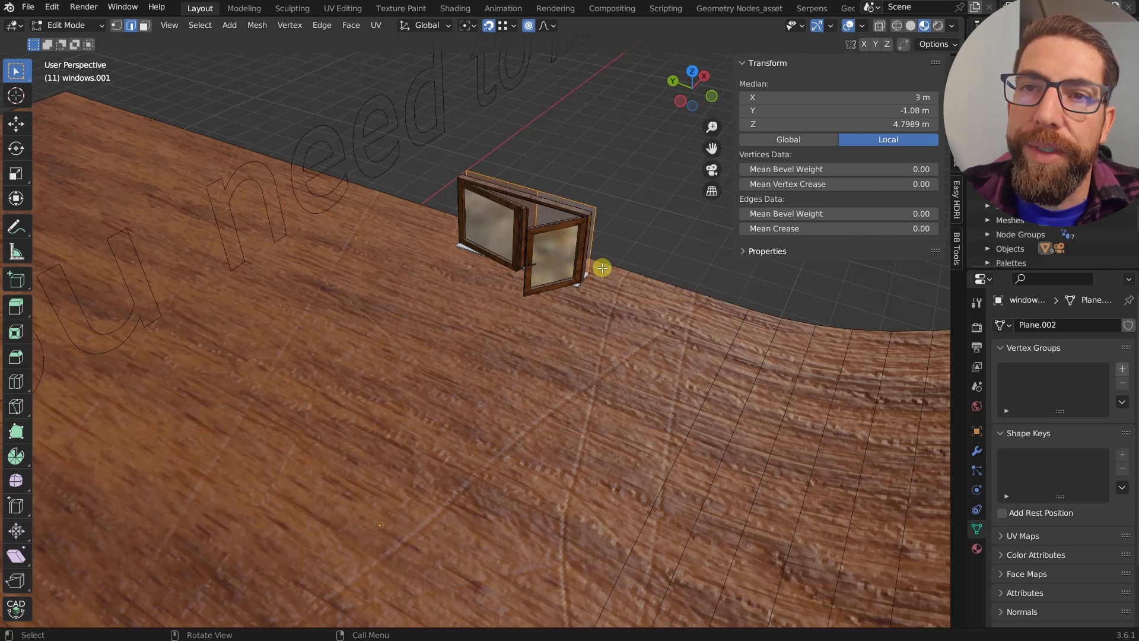
{"action": "middle_click_drag", "start_coordinate": [602, 268], "coordinate": [501, 279]}
{"action": "scroll", "coordinate": [512, 204], "scroll_direction": "up", "scroll_amount": 4}
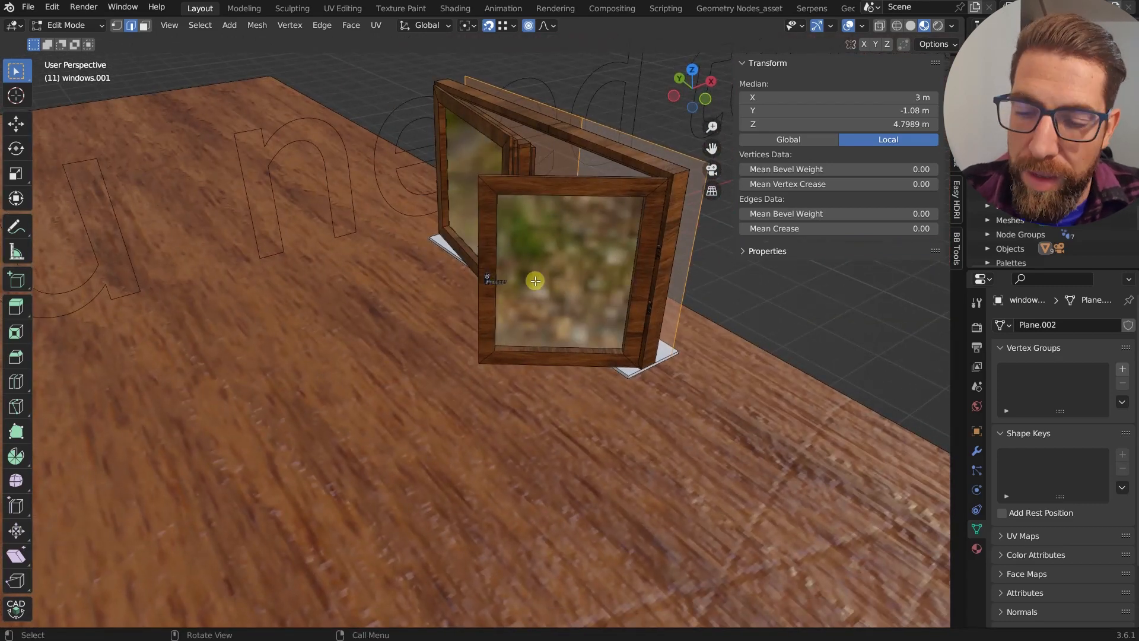
{"action": "key", "text": "Tab"}
{"action": "scroll", "coordinate": [580, 266], "scroll_direction": "down", "scroll_amount": 2}
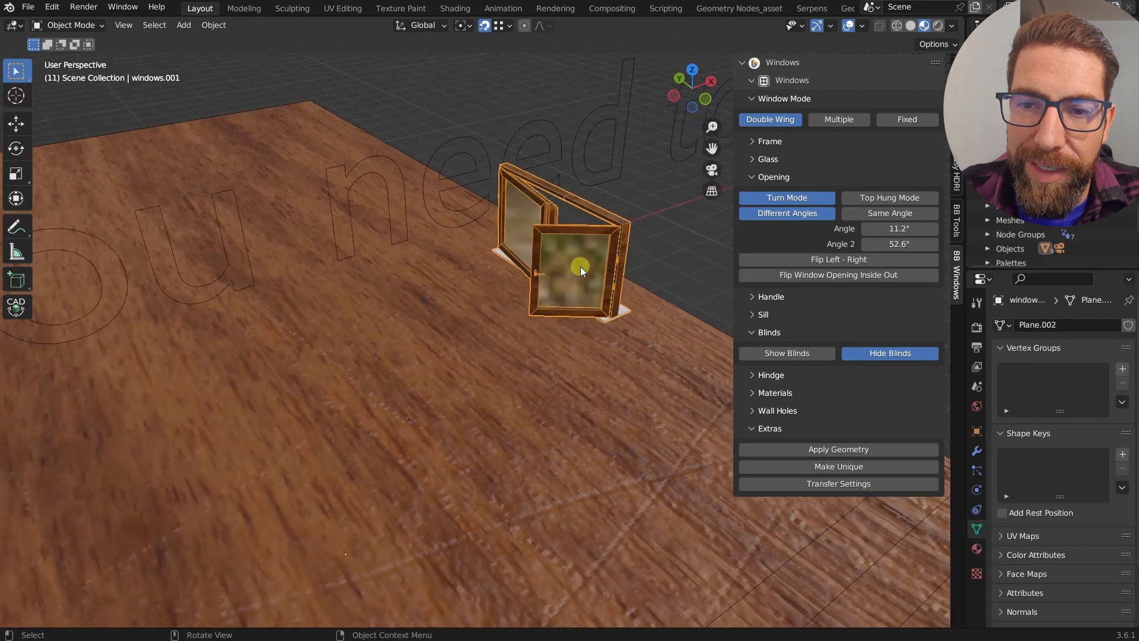
{"action": "scroll", "coordinate": [581, 265], "scroll_direction": "up", "scroll_amount": 7}
{"action": "scroll", "coordinate": [581, 266], "scroll_direction": "down", "scroll_amount": 6}
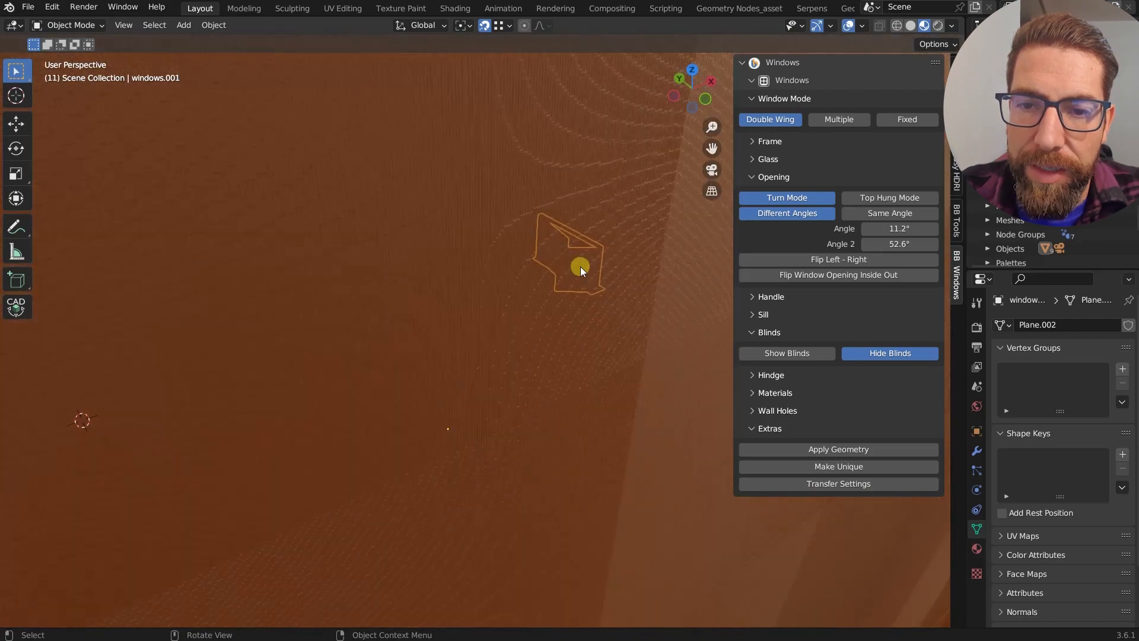
{"action": "middle_click_drag", "start_coordinate": [580, 266], "coordinate": [554, 269]}
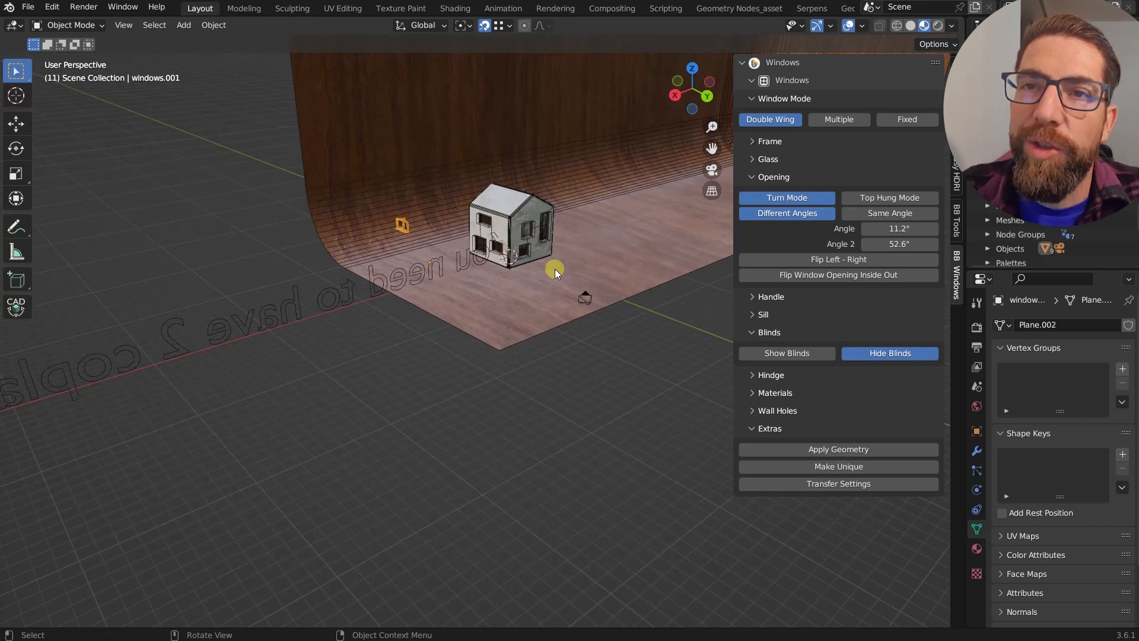